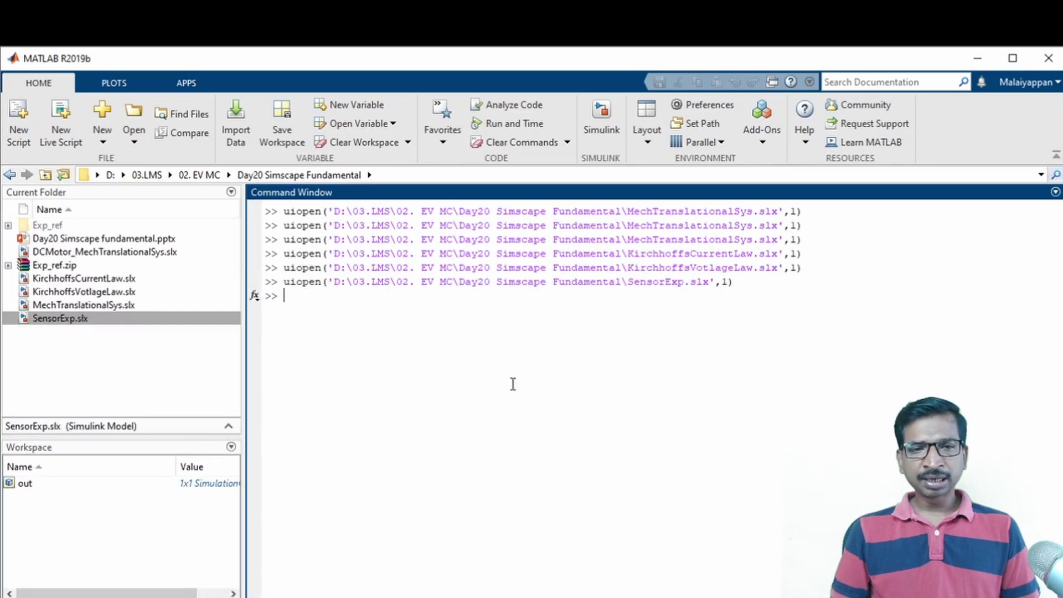
Create a blank Simulink model, save it as sensorphysical1 in the Day20 Simscape Fundamental folder, and maximize its window
left_click(606, 113)
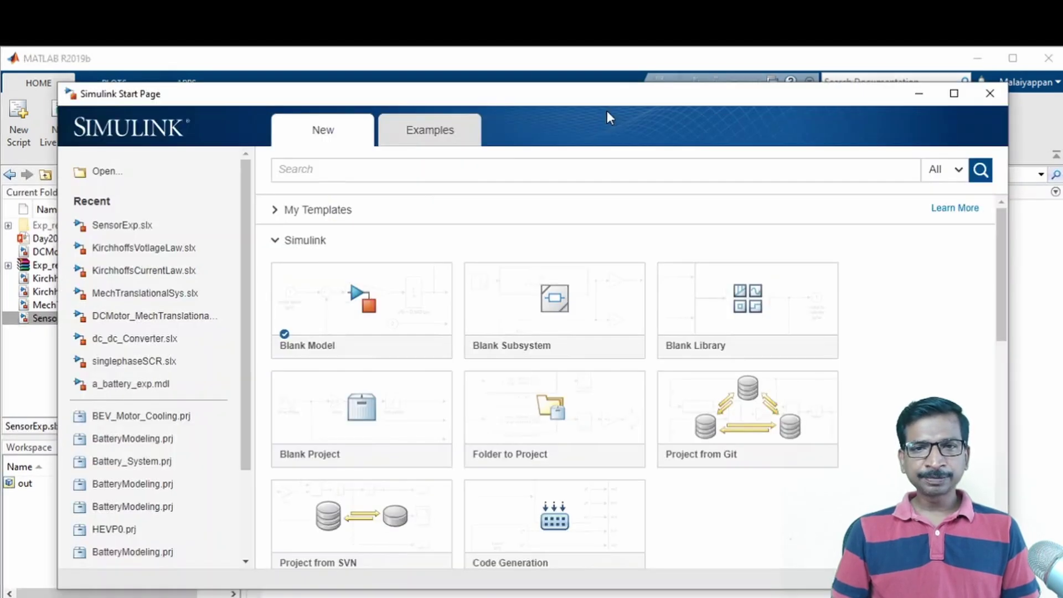
left_click(363, 308)
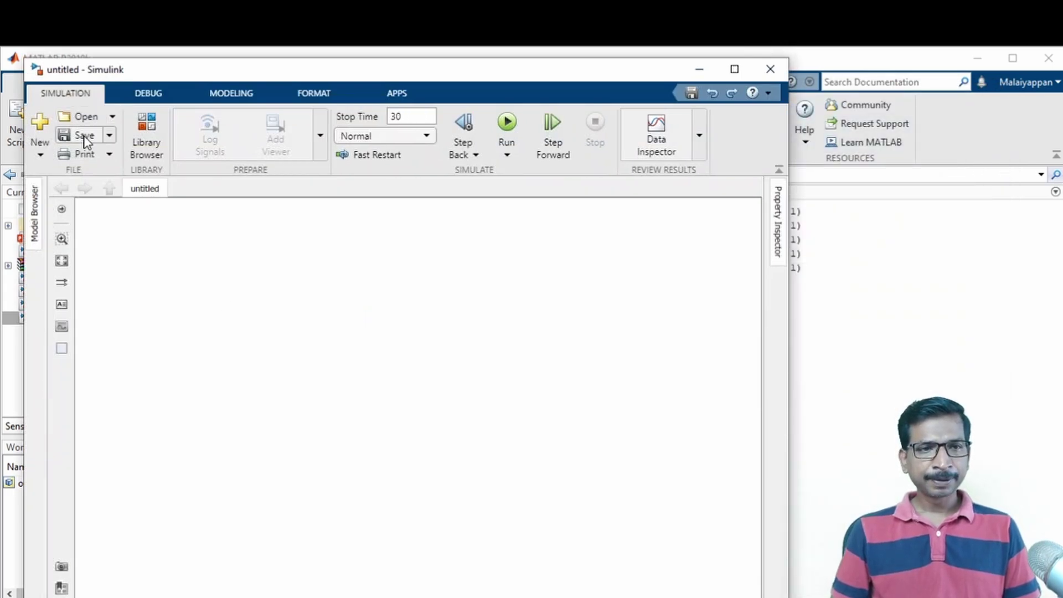
left_click(84, 137)
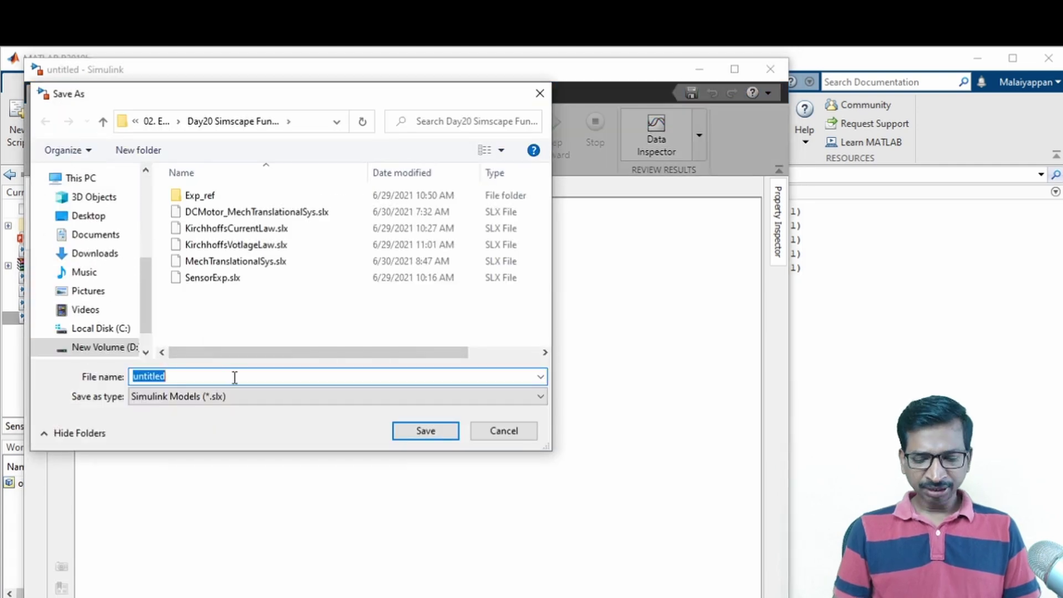
type("sensor")
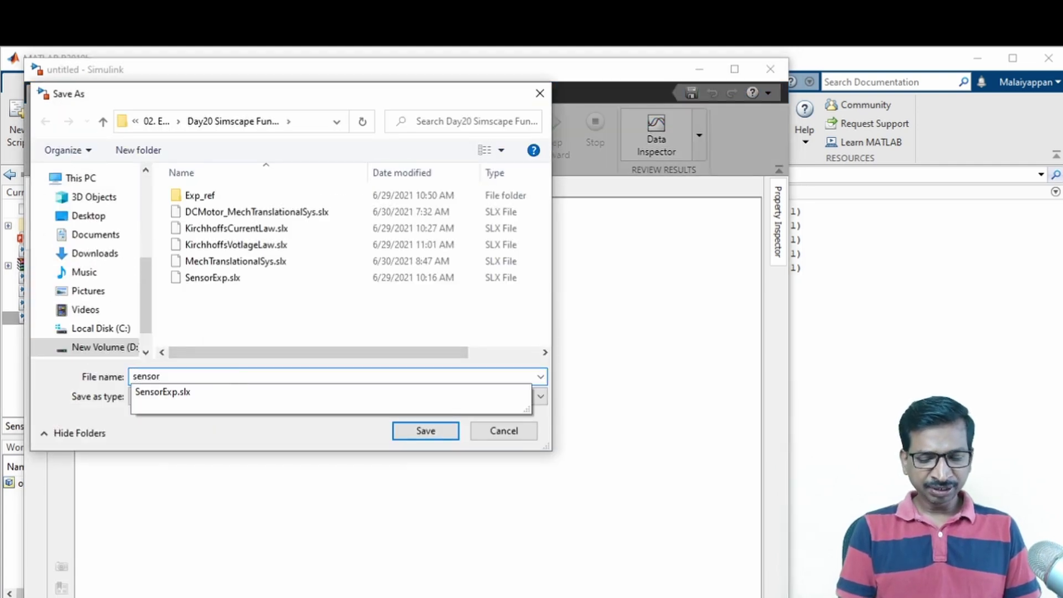
type("physical")
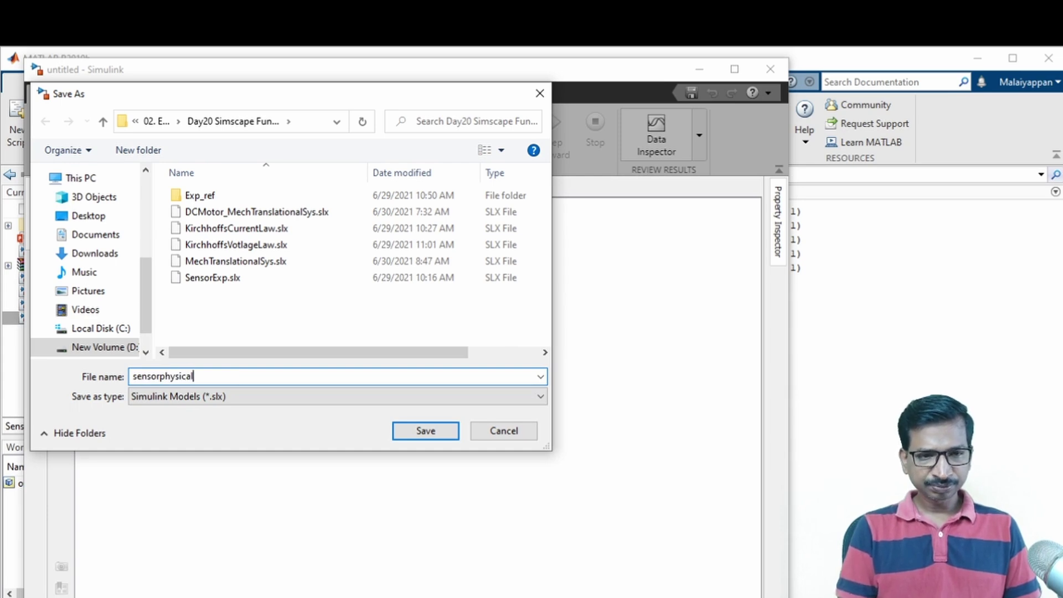
type("1")
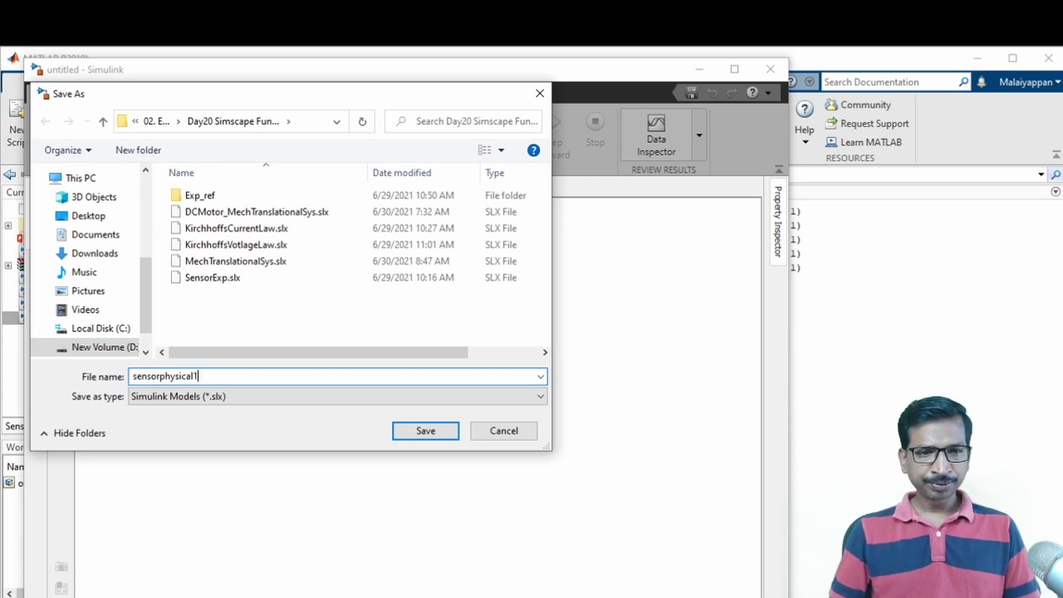
left_click(409, 431)
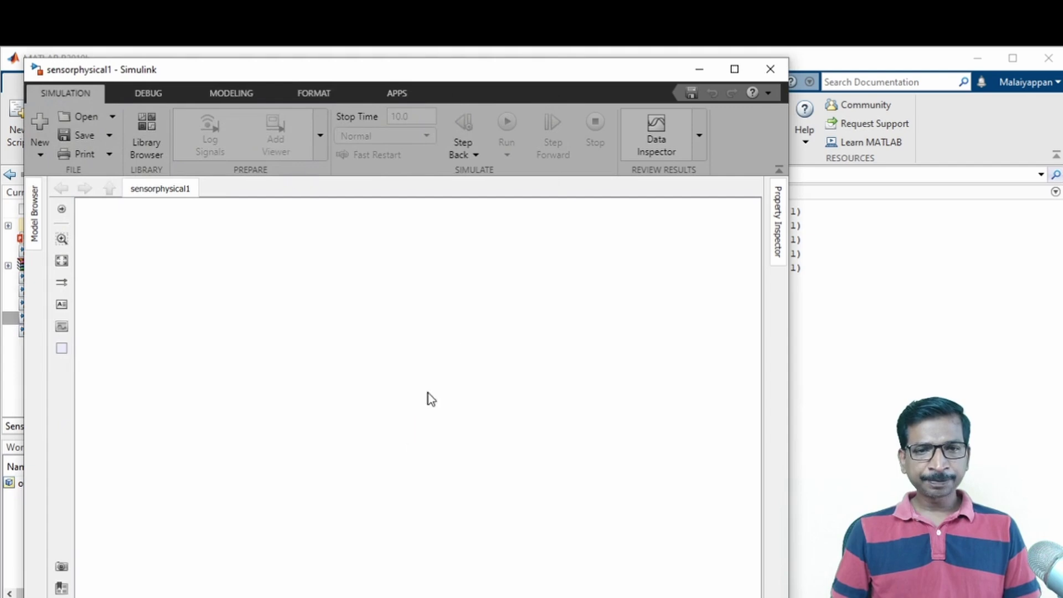
left_click(735, 68)
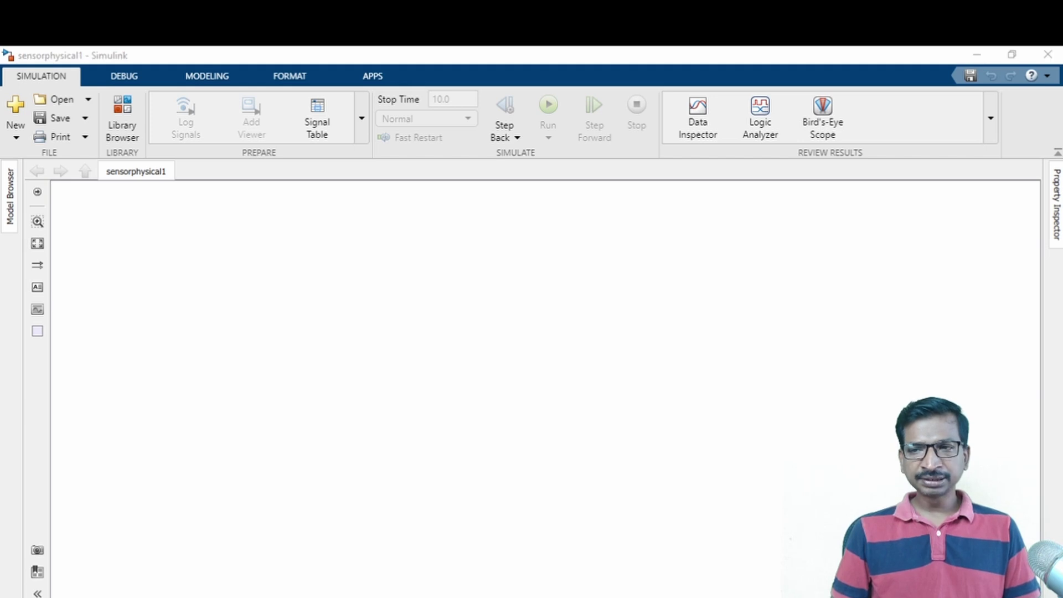
key("alt+Tab")
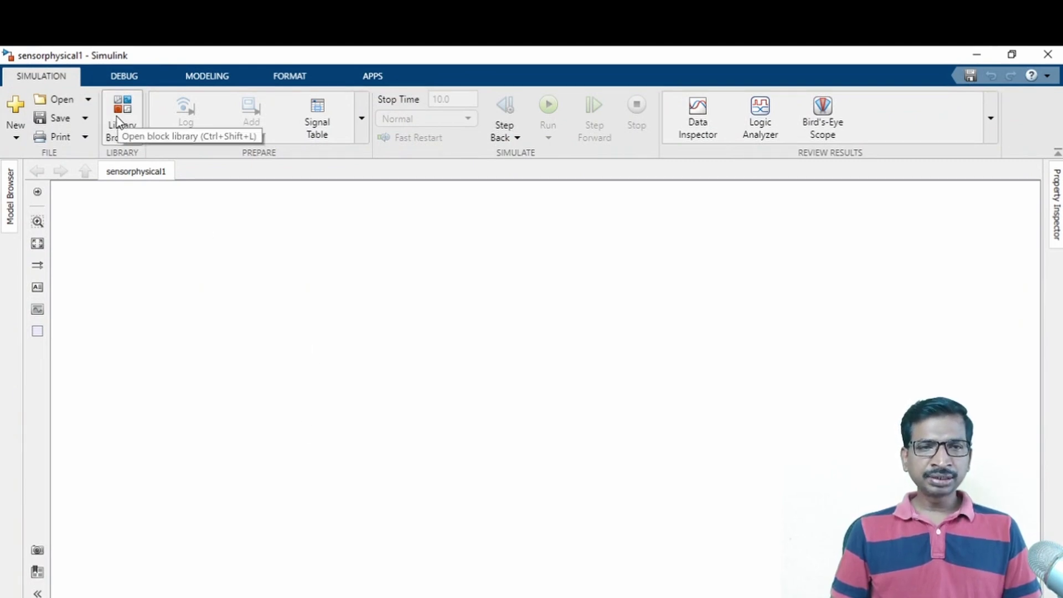
Add a DC Voltage Source block from the Foundation Library's Electrical Sources to the empty canvas
double_click(361, 374)
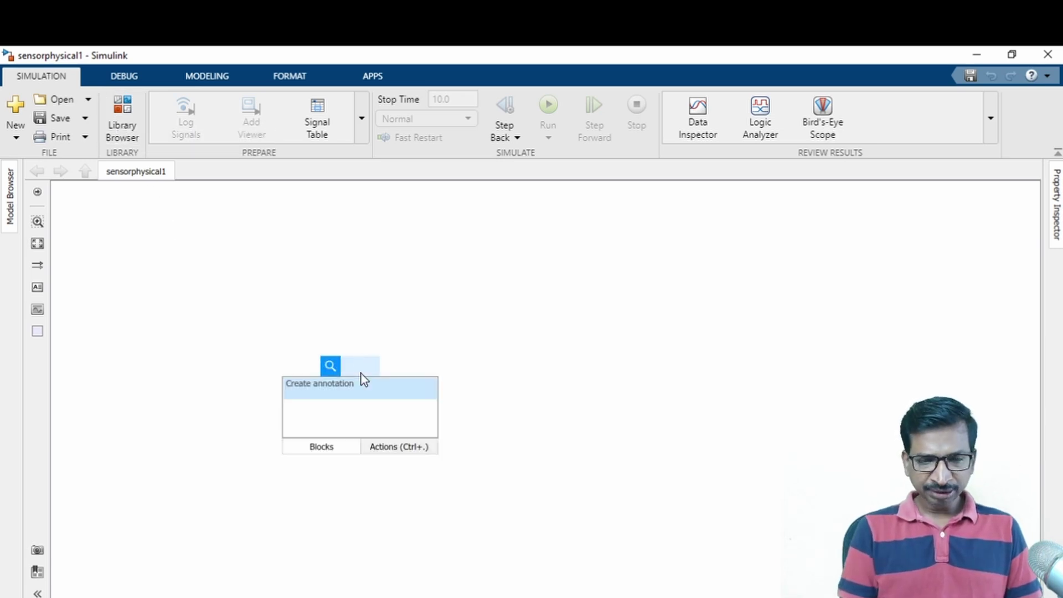
type("s")
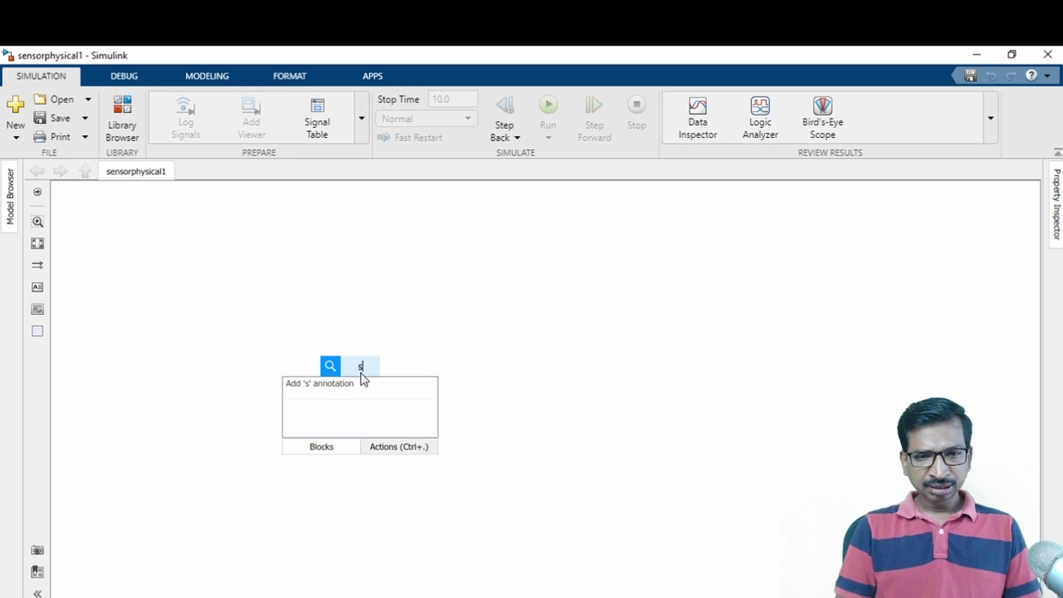
type("d")
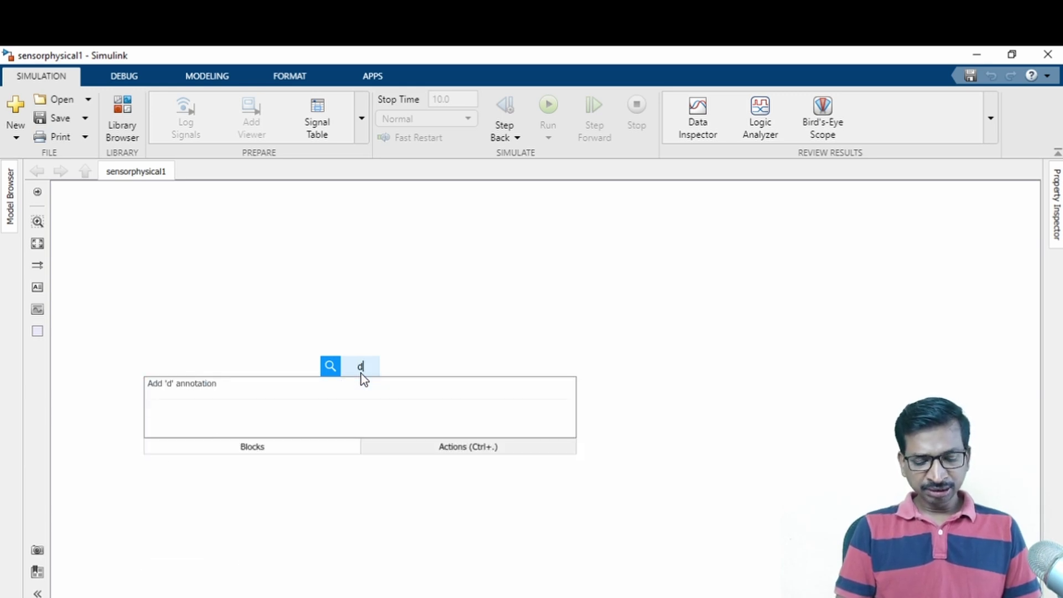
type("c voltage")
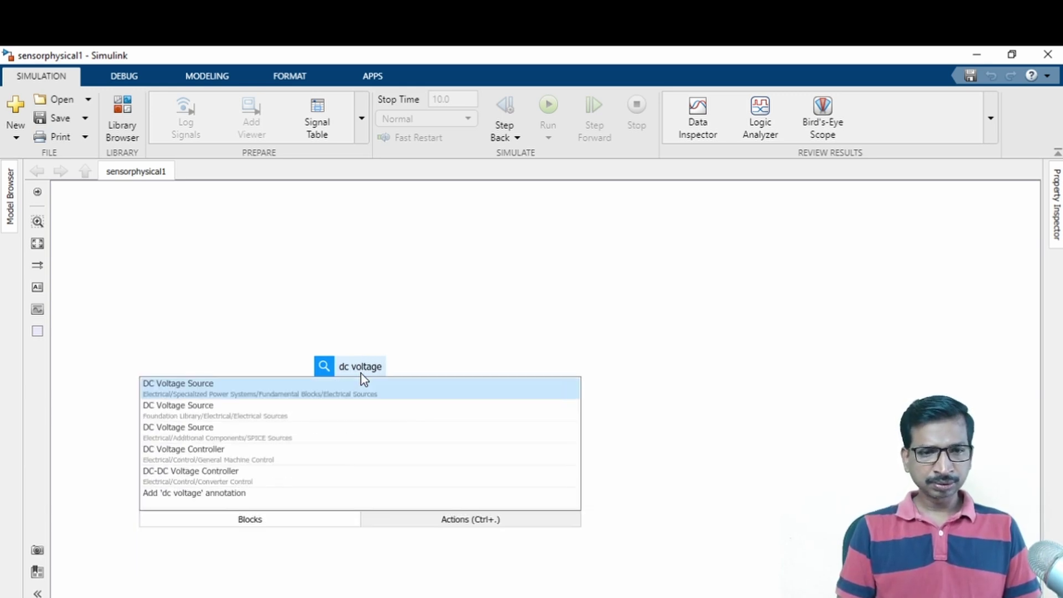
key("Down")
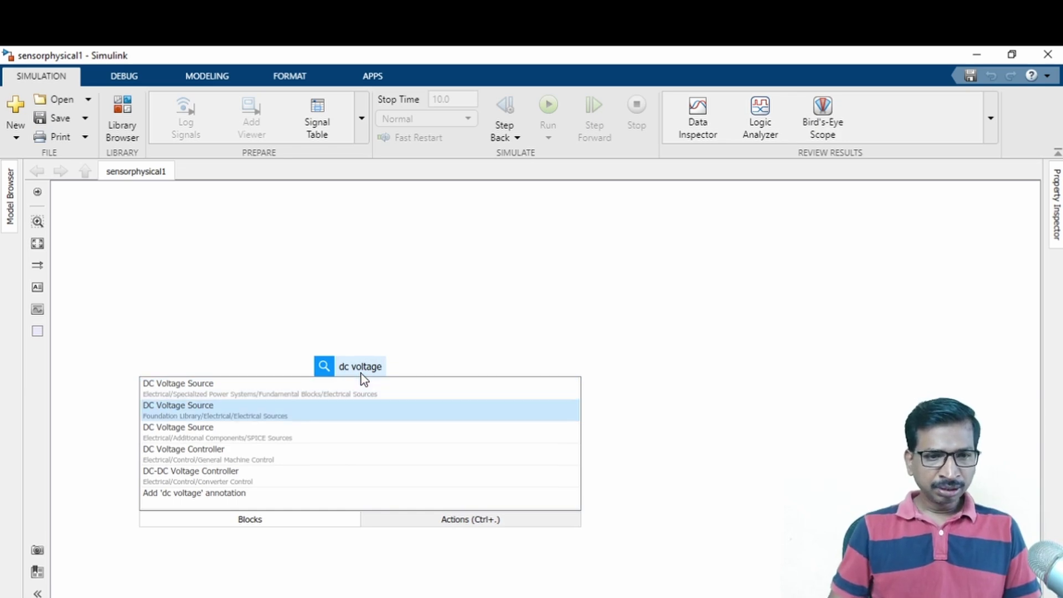
key("Return")
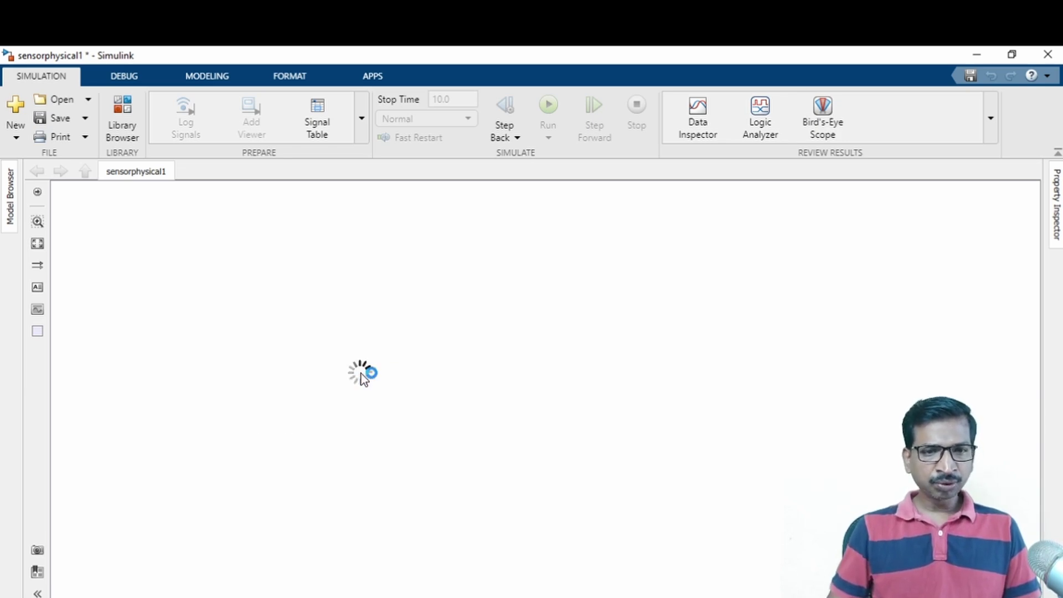
key("Return")
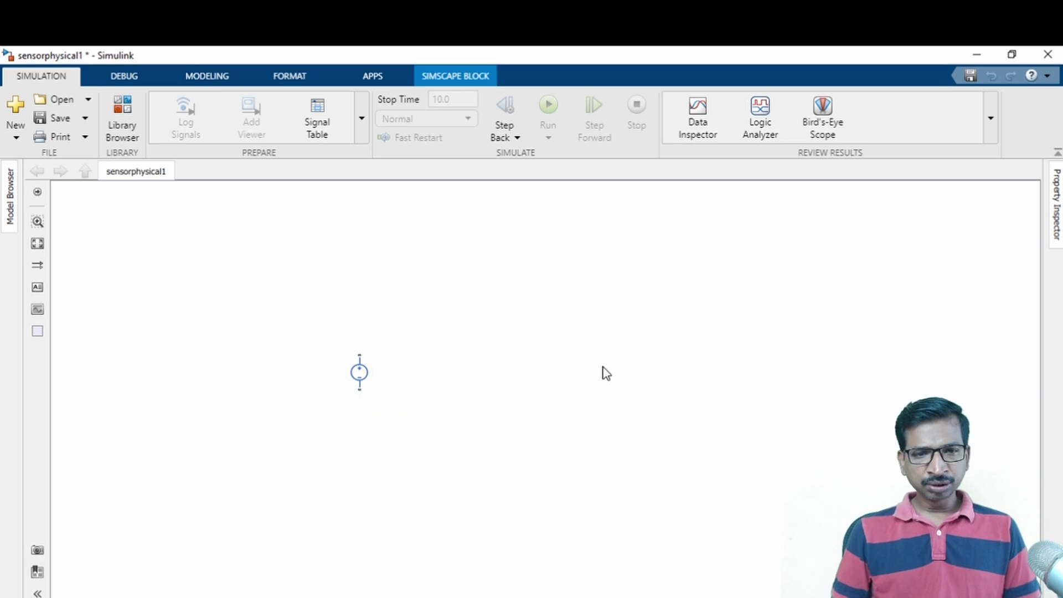
key("space")
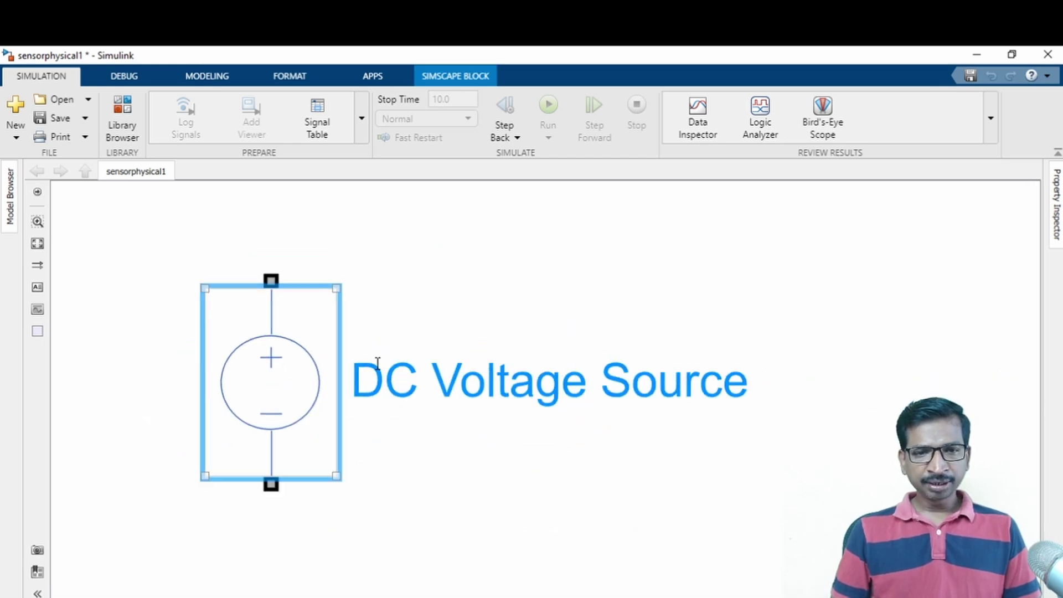
scroll(304, 382, "down", 1)
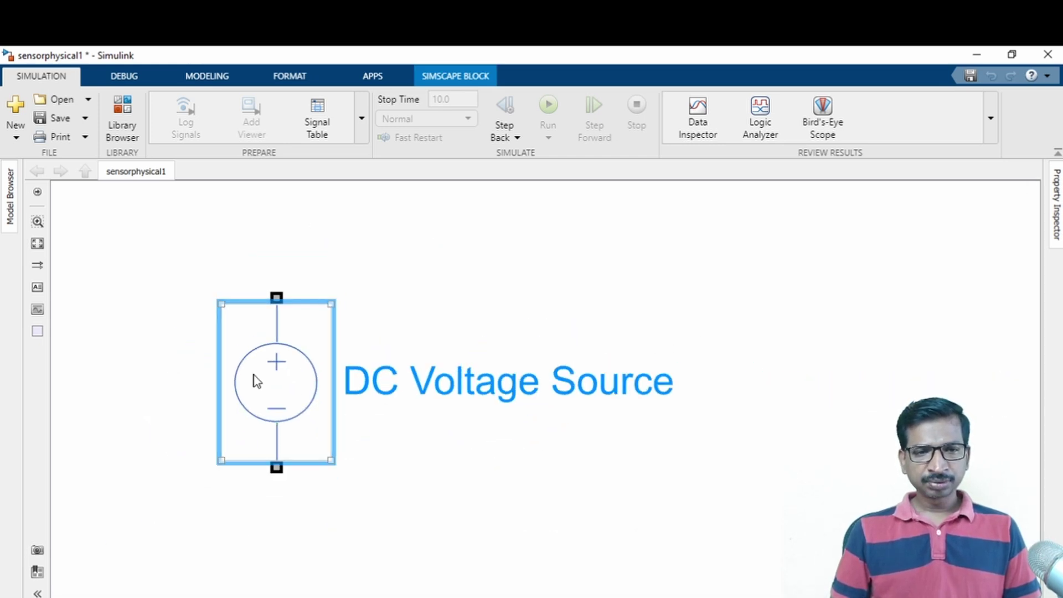
left_click(489, 256)
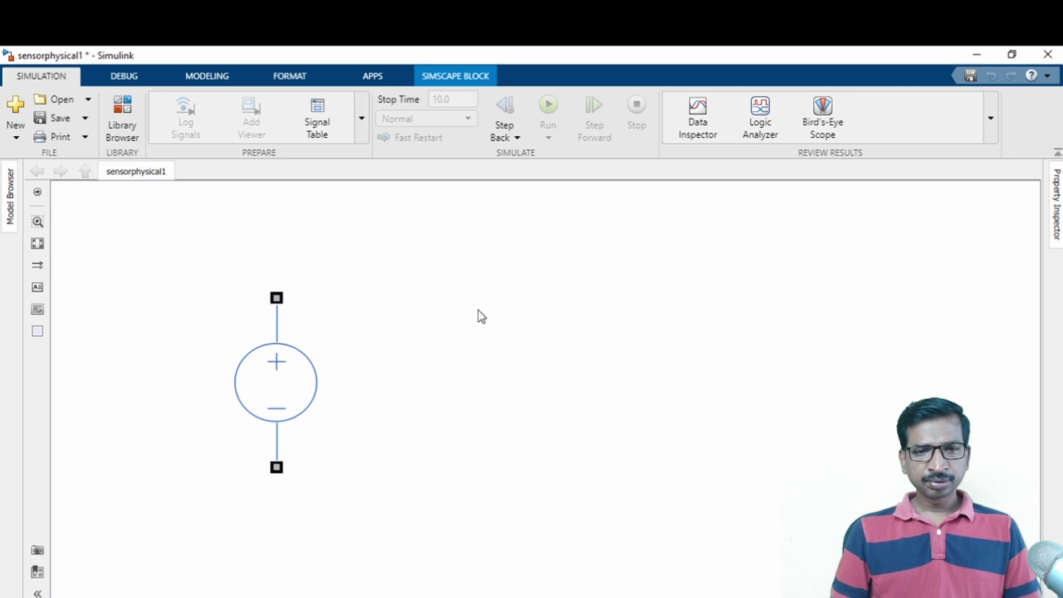
Add a Resistor block, rotate it to vertical with its positive terminal up, and place it right of the voltage source
double_click(691, 365)
type("resis")
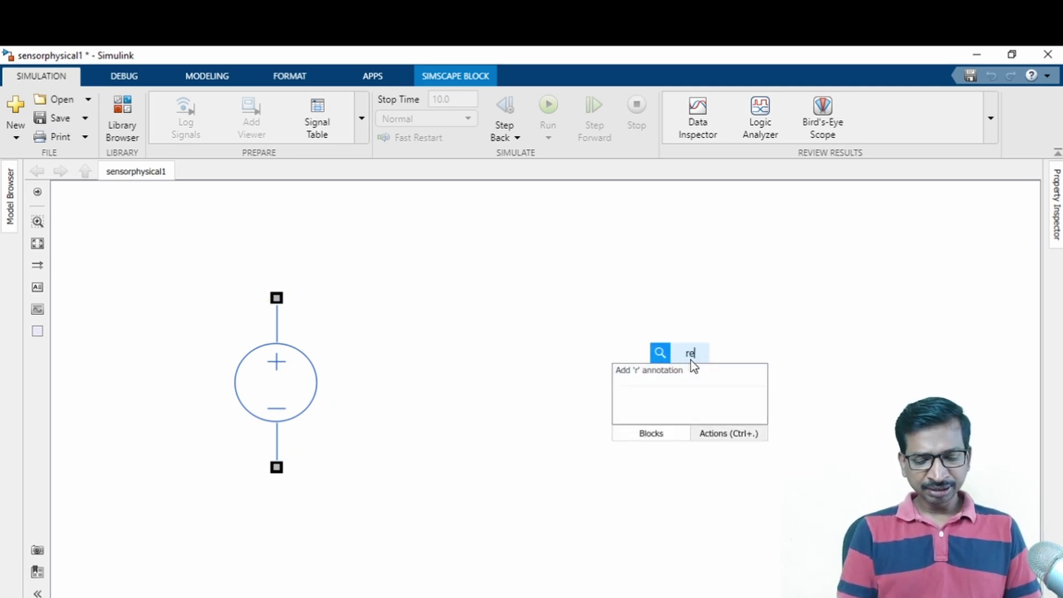
key("Return")
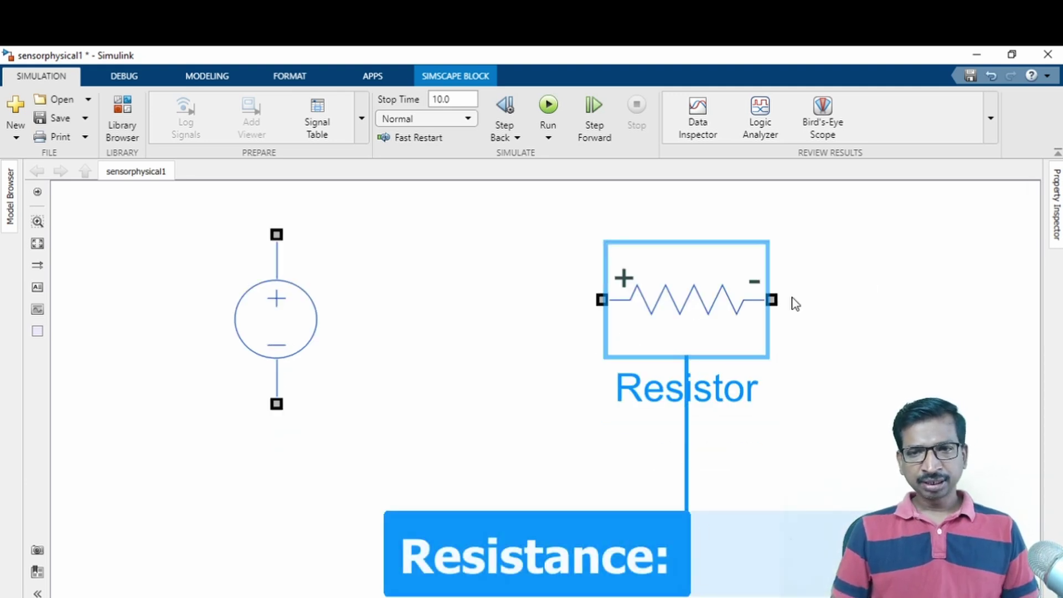
left_click(730, 304)
key("ctrl+r")
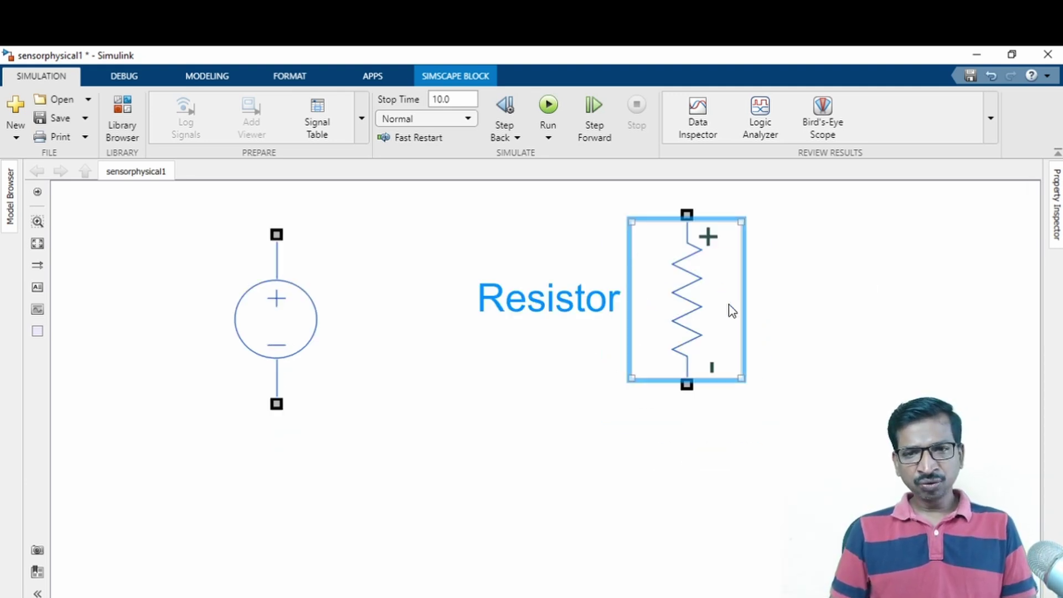
scroll(733, 332, "down", 3)
left_click_drag(719, 345, 789, 357)
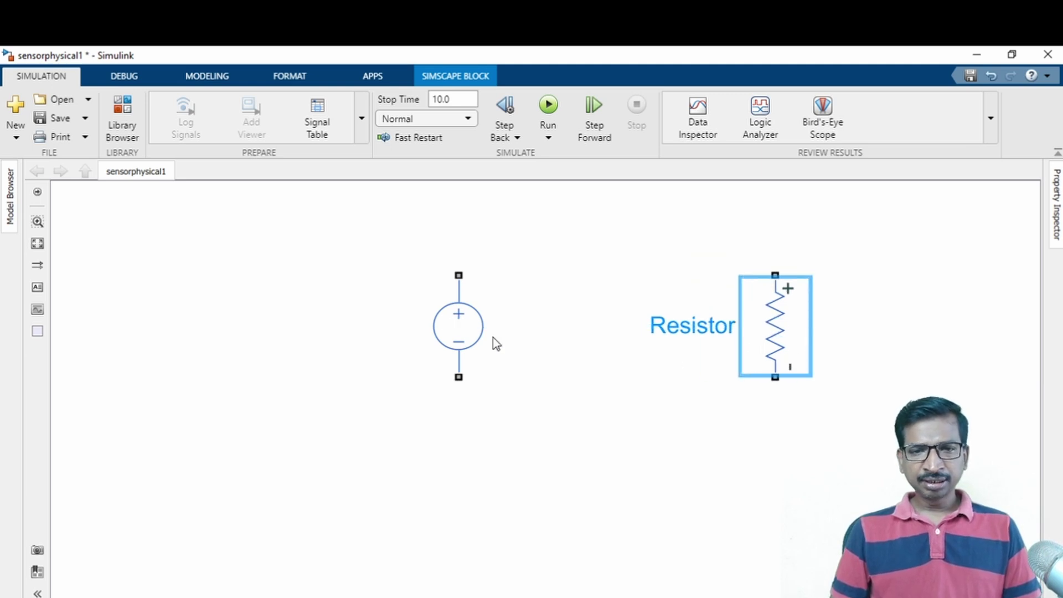
Wire the source's negative terminal to the resistor's negative terminal, and draw open-ended leads from both positive terminals with a gap between them
mouse_move(464, 344)
left_mouse_down()
mouse_move(347, 367)
mouse_move(759, 420)
mouse_move(774, 378)
left_mouse_up()
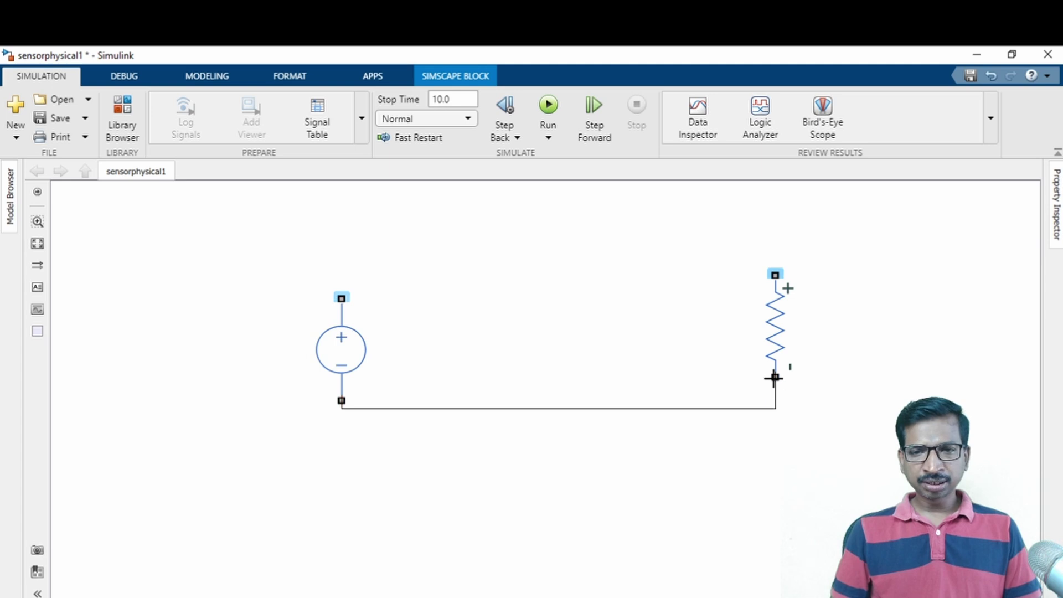
left_click(341, 298)
left_click_drag(341, 298, 470, 225)
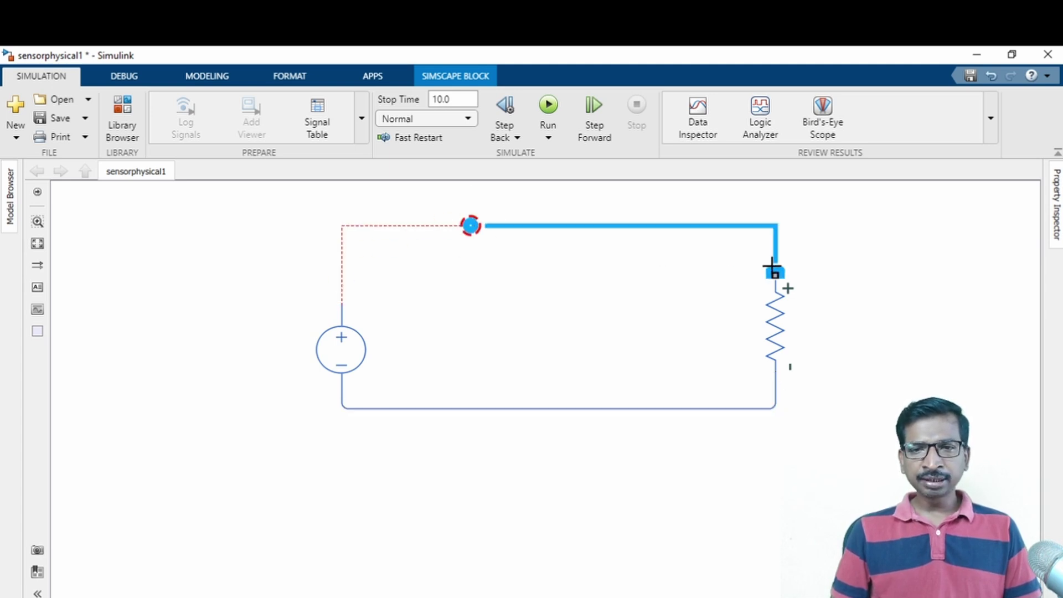
left_click_drag(775, 275, 628, 219)
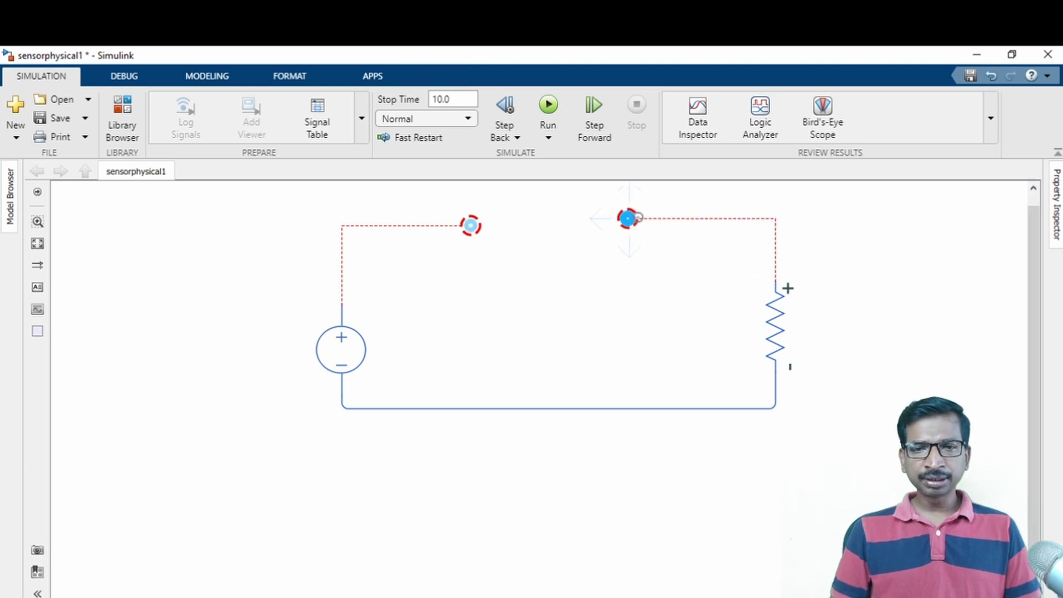
Add a Current Sensor from the Foundation Library's Electrical Sensors and insert it in series between the two open leads
double_click(506, 332)
type("c")
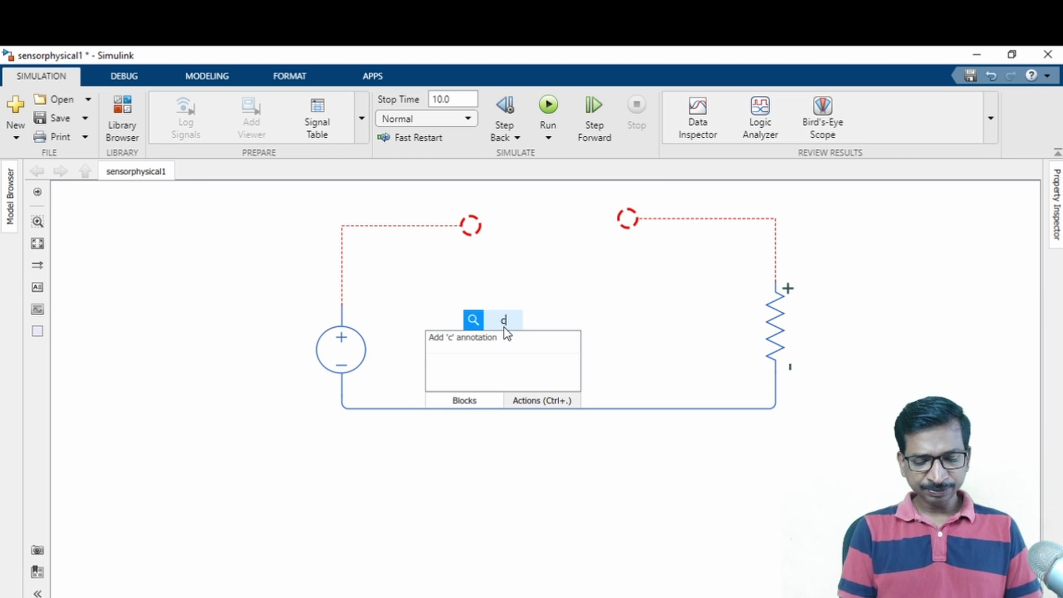
type("urr")
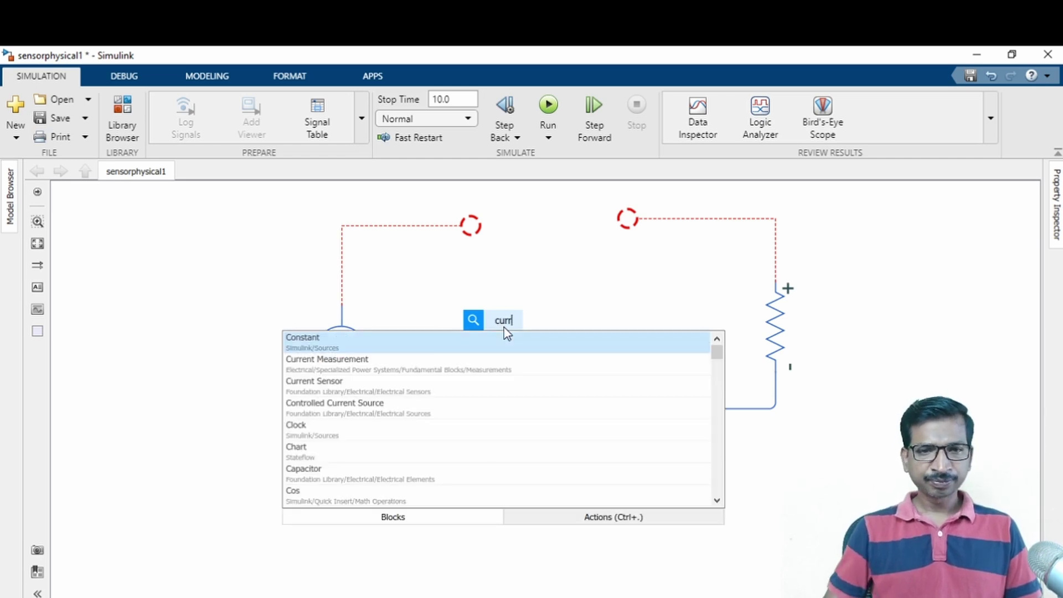
type("ent")
key("Down")
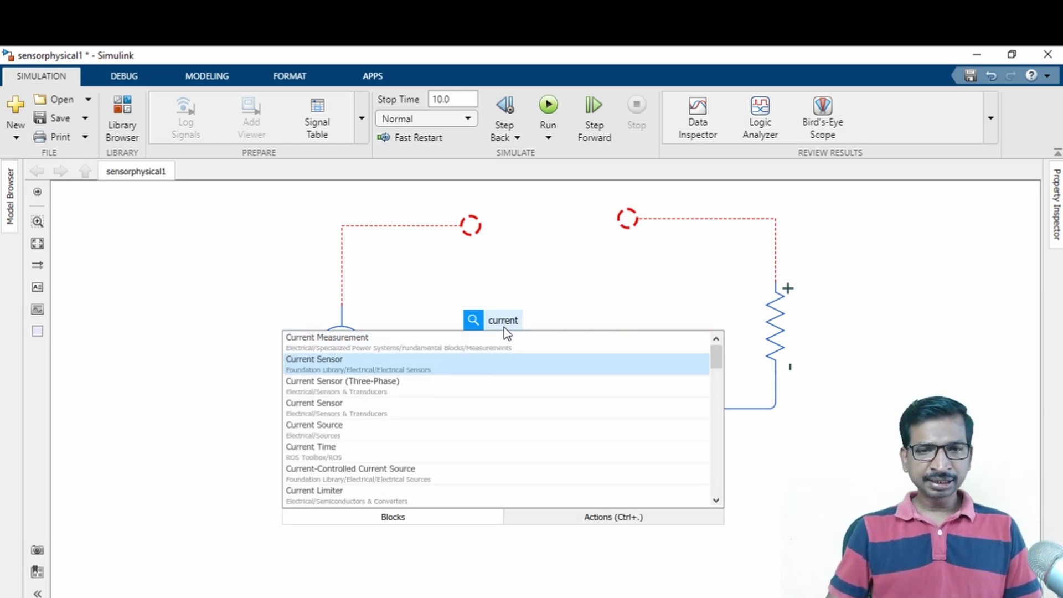
key("Return")
left_click_drag(505, 332, 591, 206)
left_click(555, 307)
key("space")
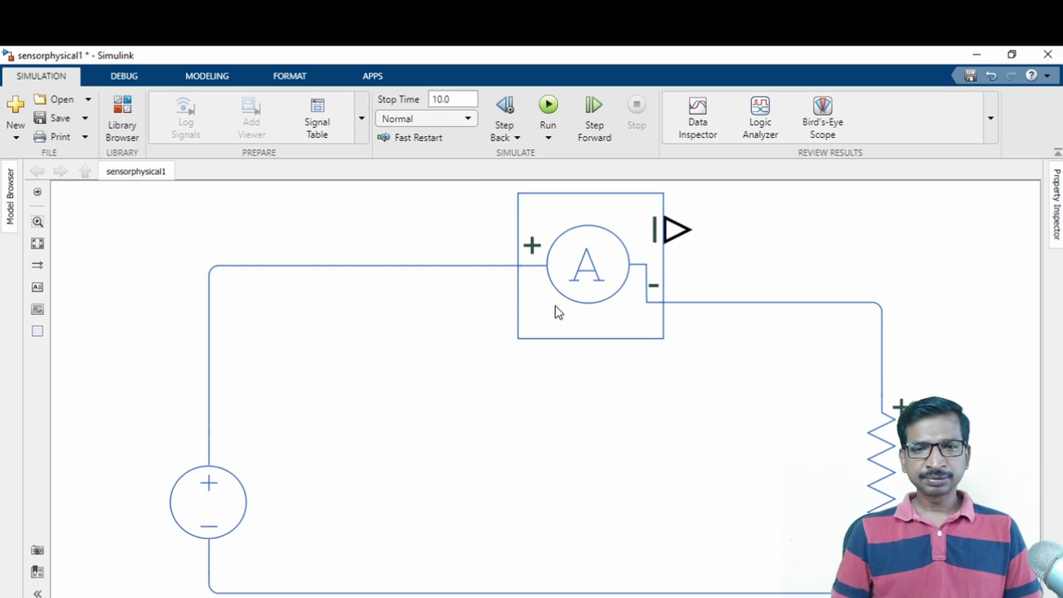
Add a Voltage Sensor from the Foundation Library's Electrical Sensors and connect it in parallel across the DC voltage source
double_click(234, 363)
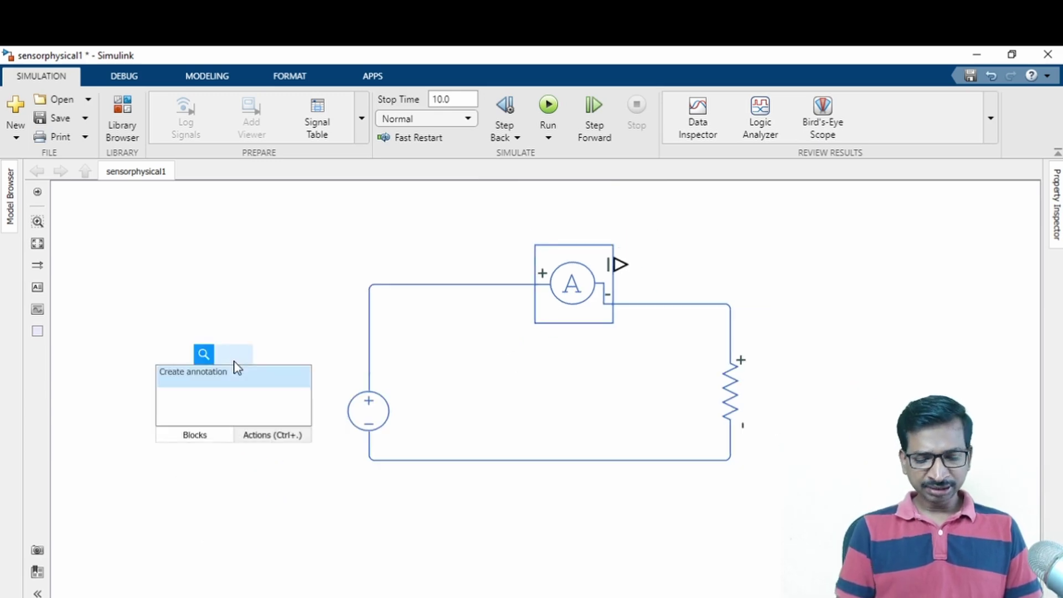
type("voltage")
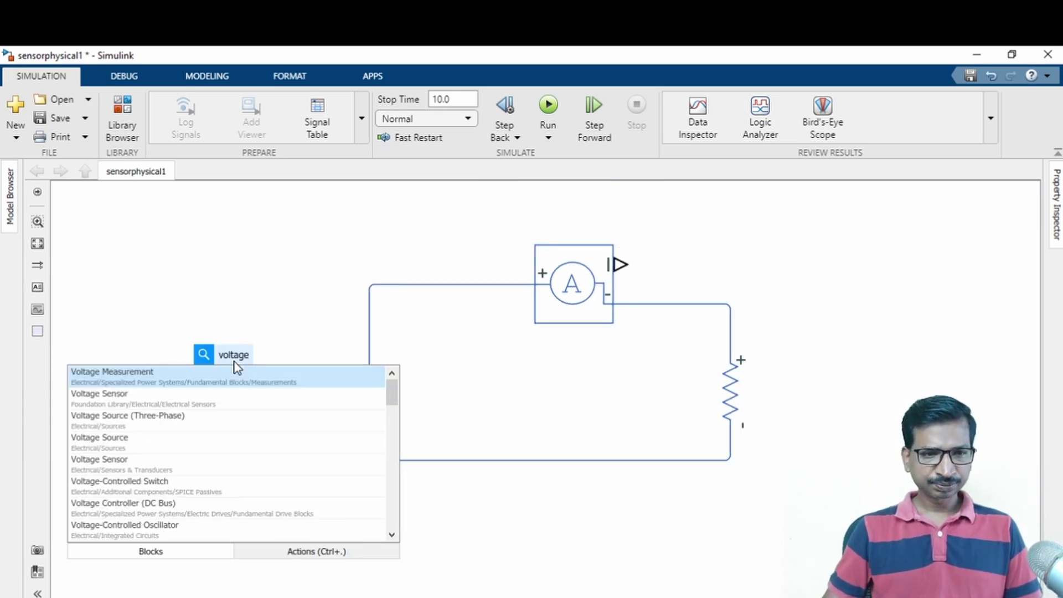
key("Down")
key("Return")
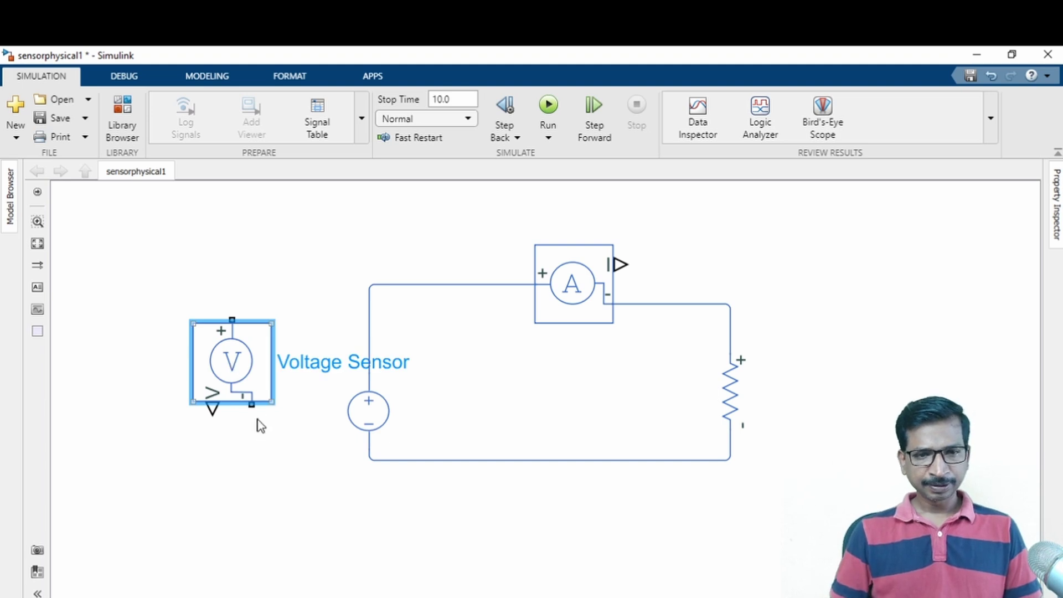
left_click_drag(251, 404, 370, 459)
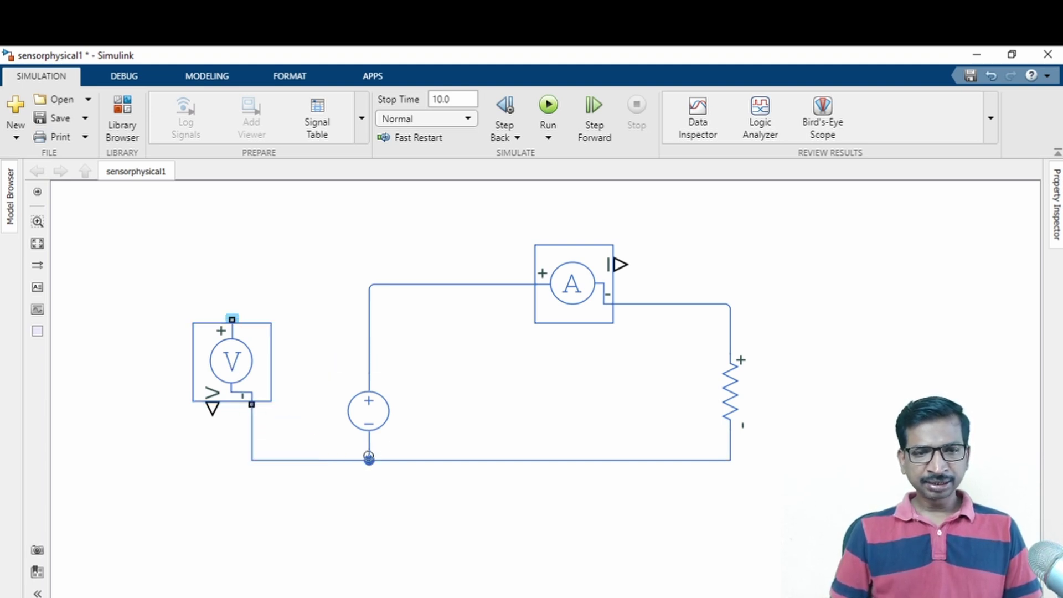
left_click_drag(232, 319, 369, 288)
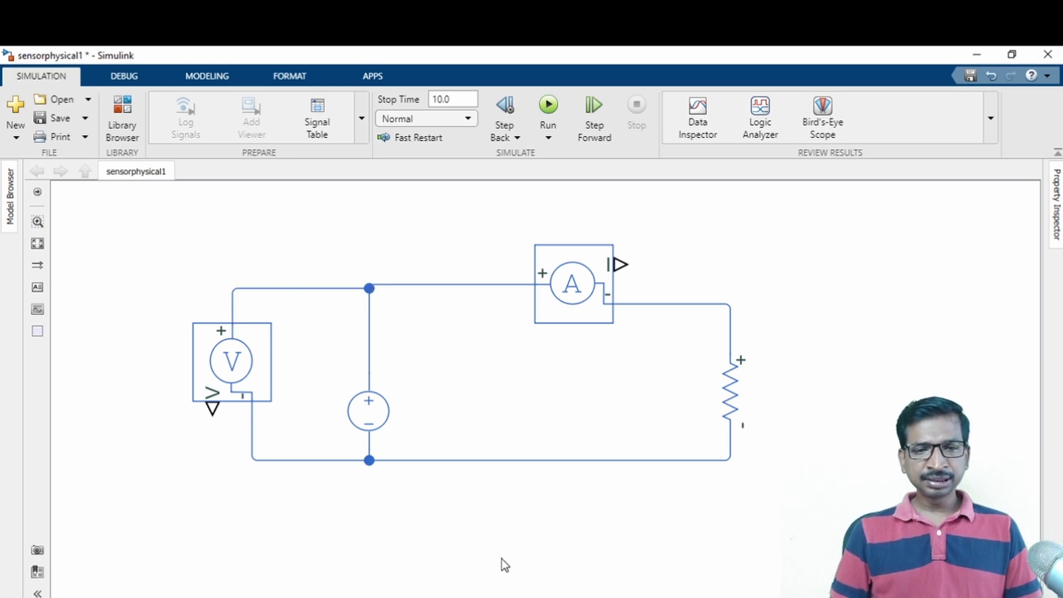
Add a PS-Simulink Converter on the current sensor's I output and a copy of it on the voltage sensor's V output
double_click(804, 264)
type("ps-")
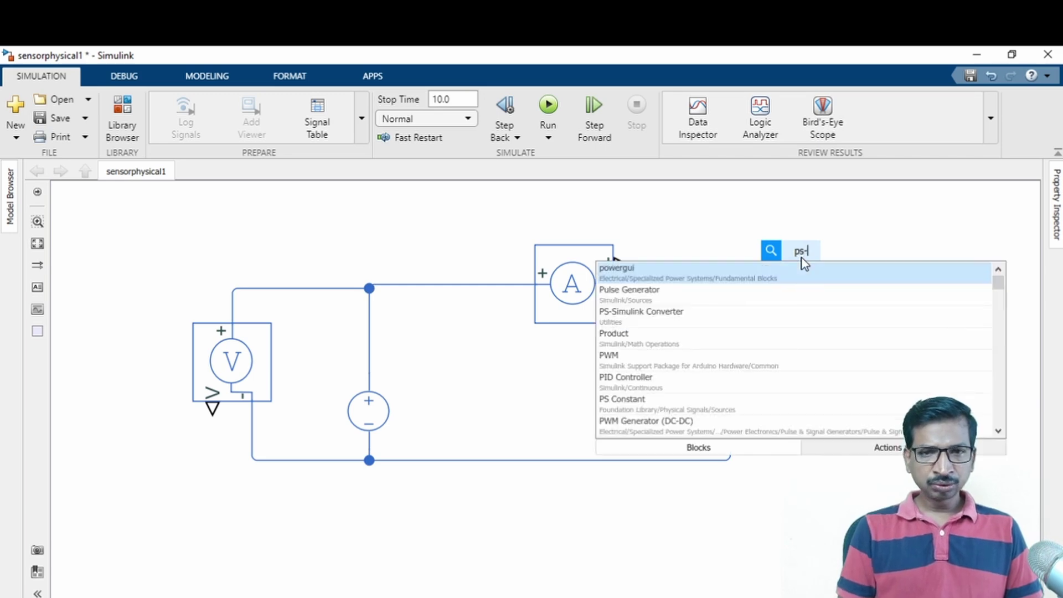
type("s")
key("Return")
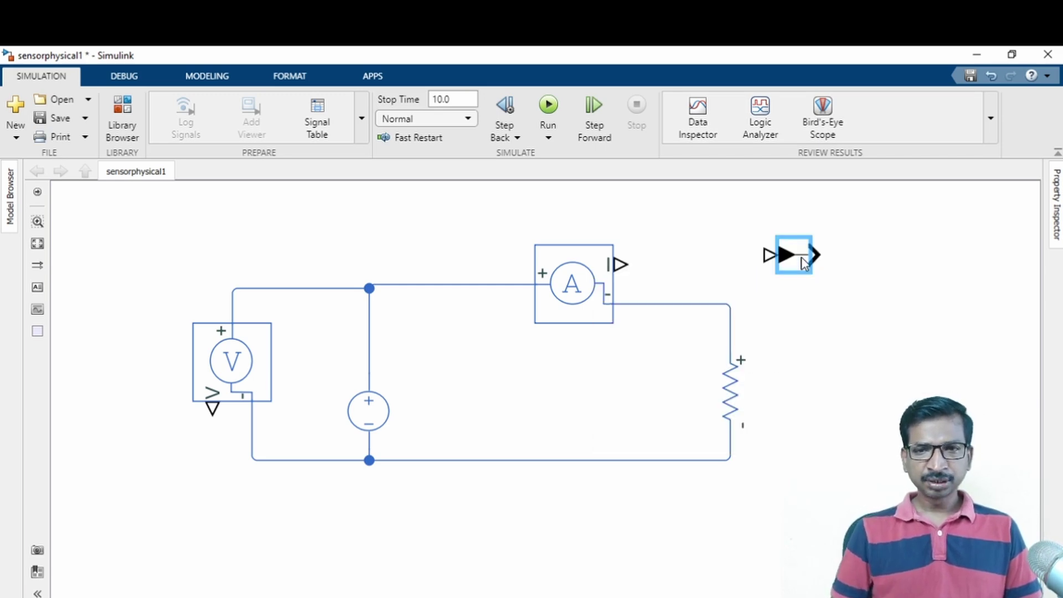
left_click_drag(623, 265, 722, 274)
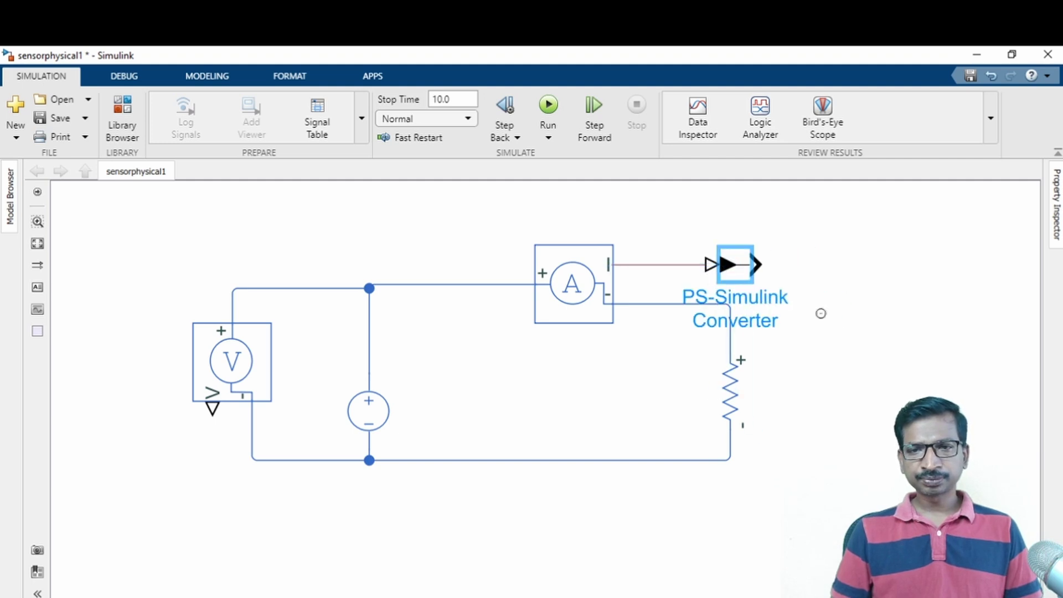
left_click(519, 382)
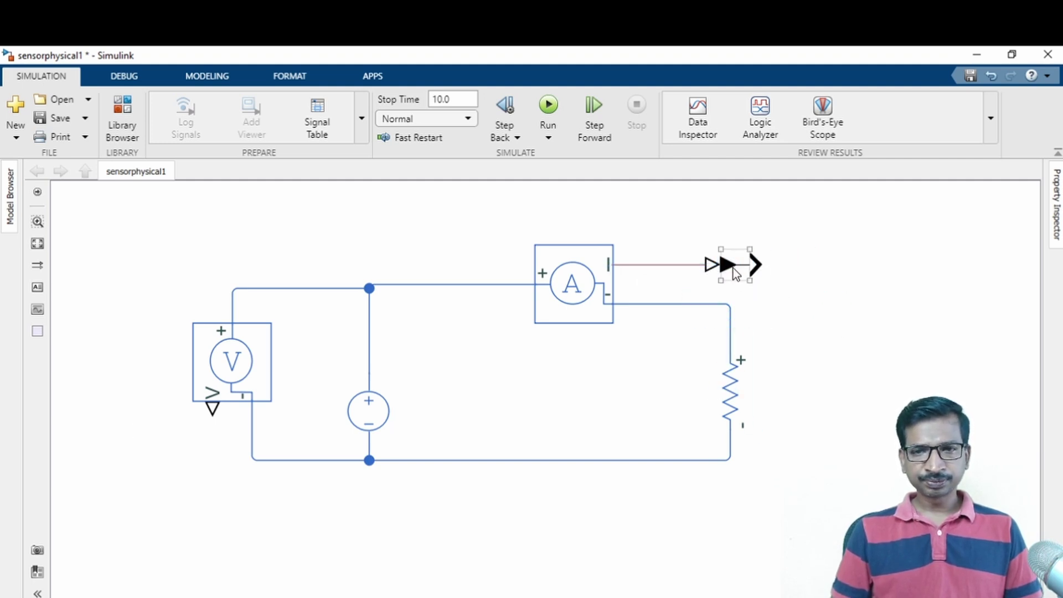
left_click_drag(733, 268, 266, 534)
mouse_move(215, 416)
left_mouse_down()
mouse_move(214, 467)
mouse_move(230, 514)
mouse_move(275, 515)
left_mouse_up()
double_click(811, 260)
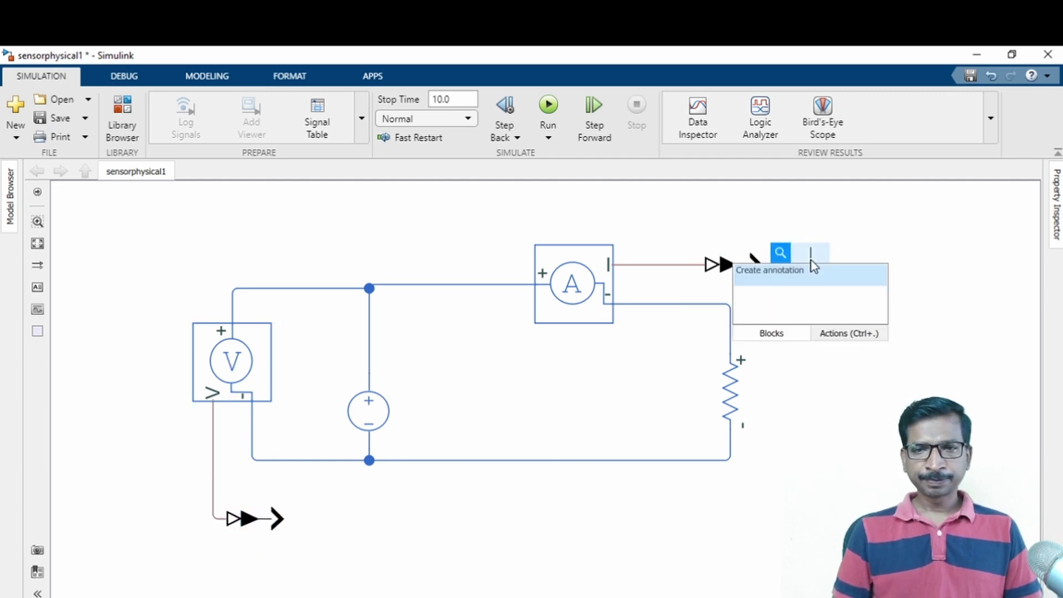
type("scop")
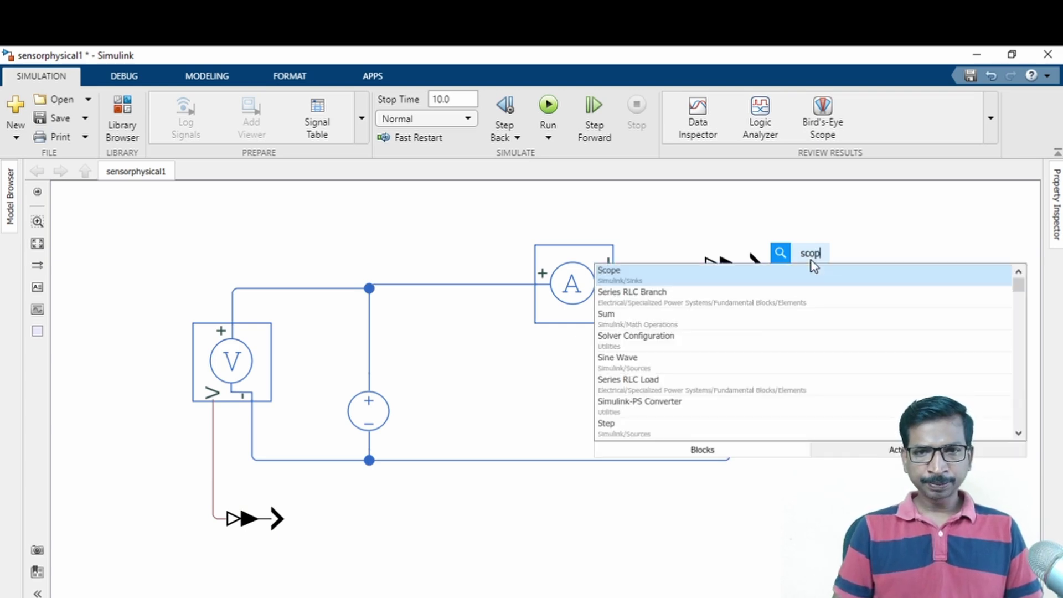
key("Return")
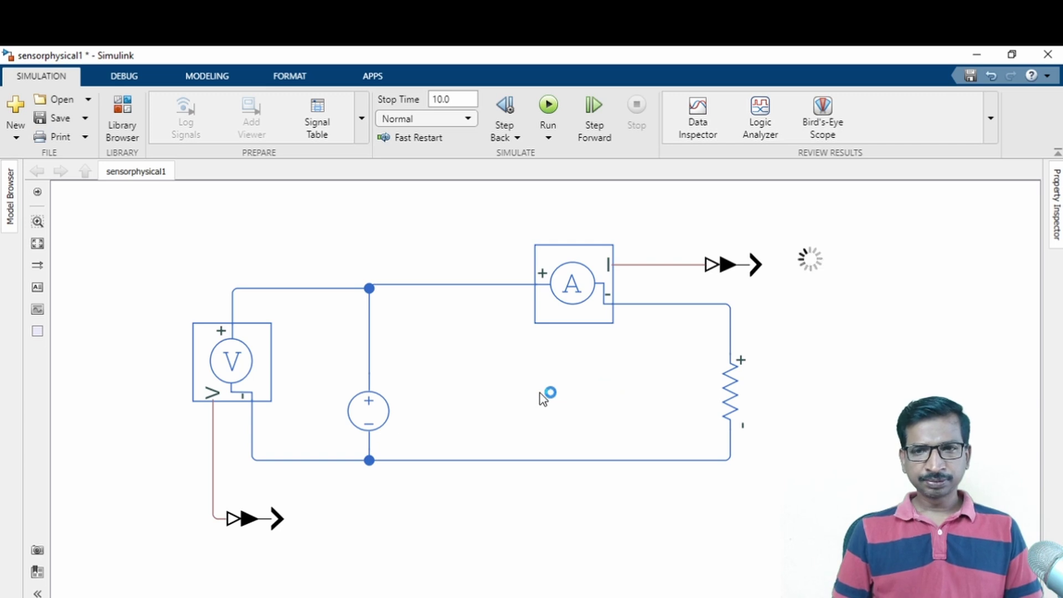
left_click(890, 261)
left_click(821, 260)
key("Delete")
Add a Display block from Simulink/Sinks beside the current sensor's converter and rename it Current
double_click(819, 260)
type("dis")
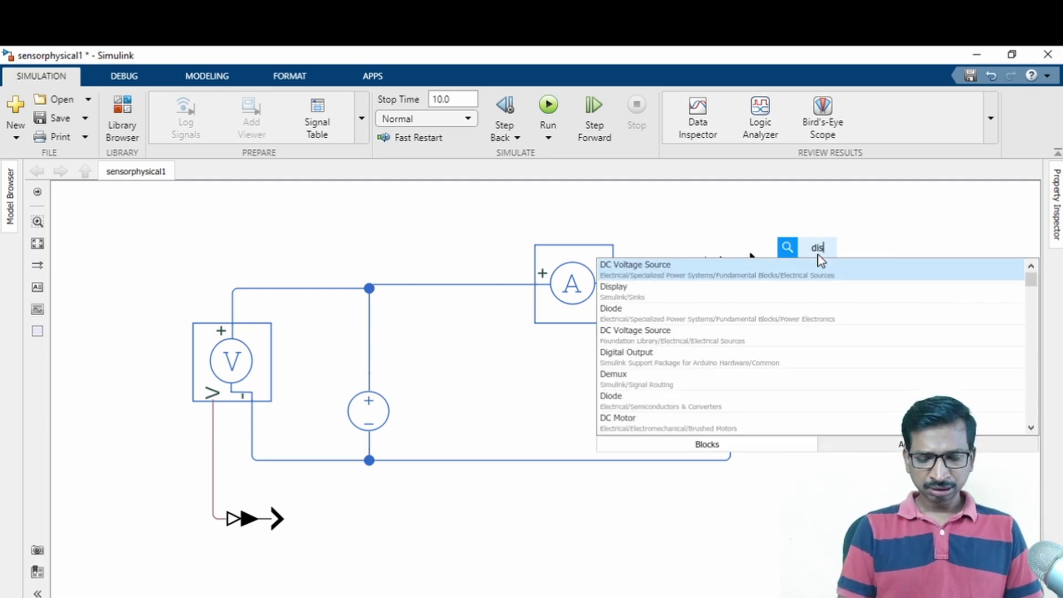
type("p")
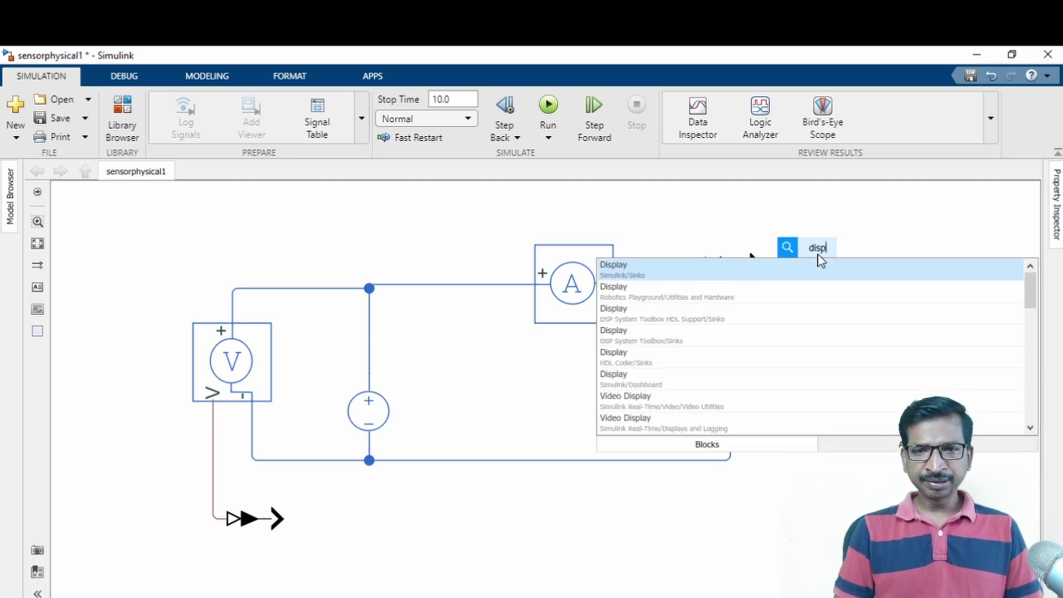
key("Return")
left_click_drag(821, 260, 848, 292)
double_click(850, 331)
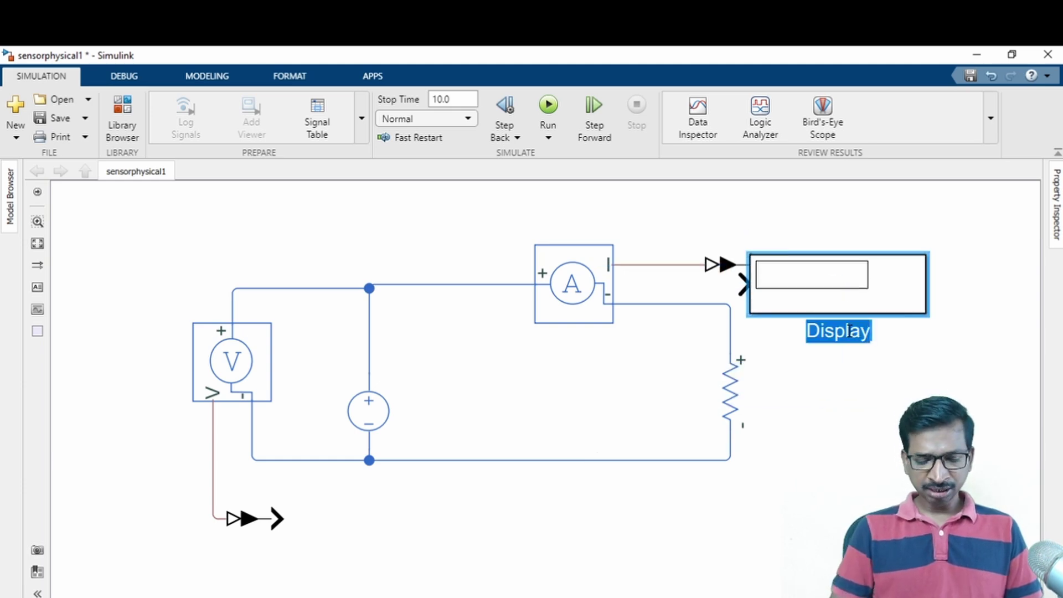
type("Current")
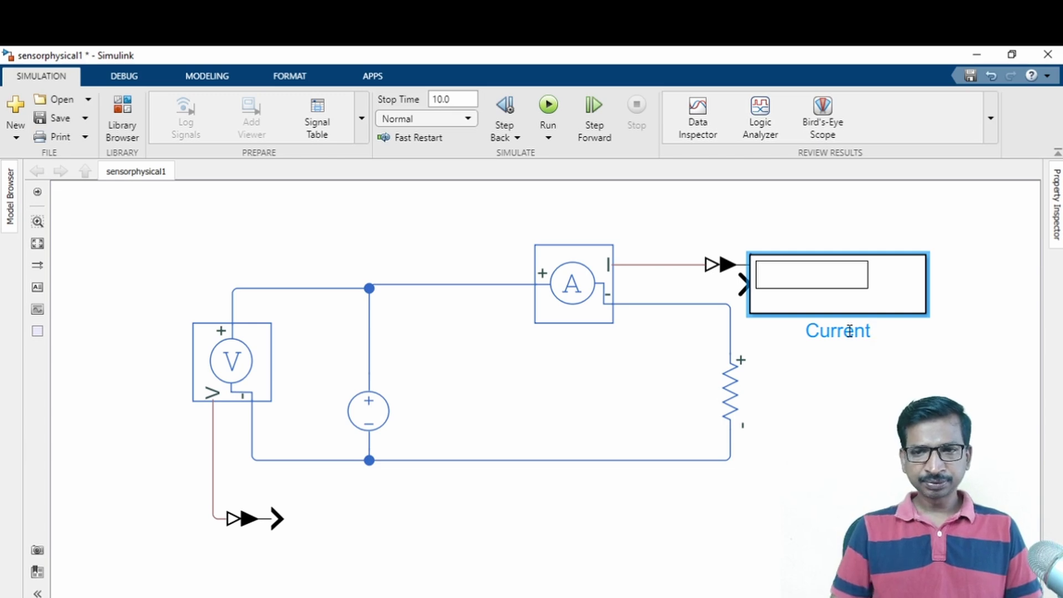
left_click(745, 498)
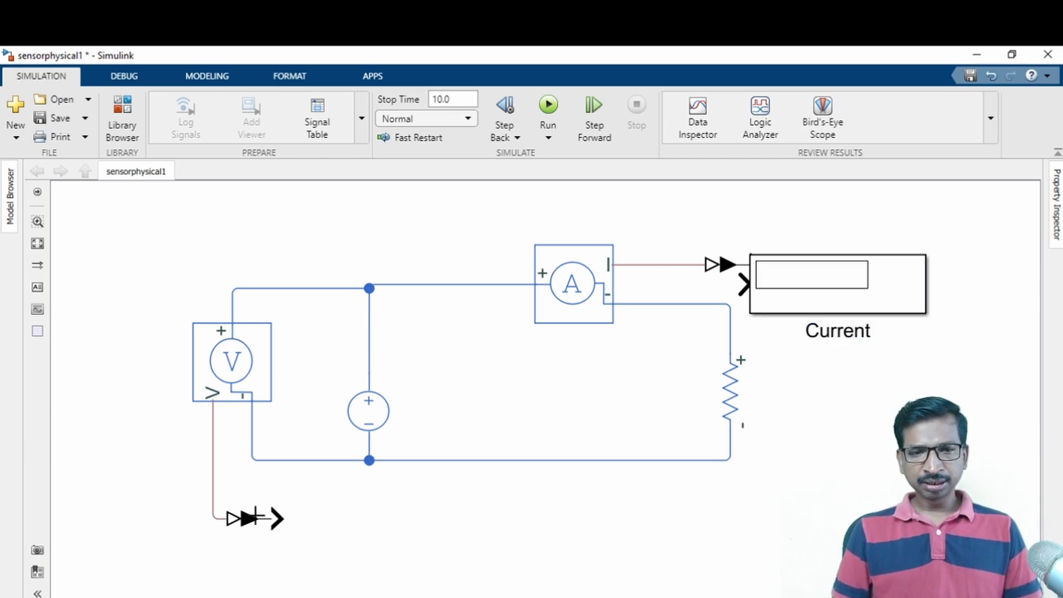
Copy the Current display to the voltage sensor's converter output, connect it, and rename the copy Voltage
left_click_drag(833, 298, 417, 530)
double_click(406, 563)
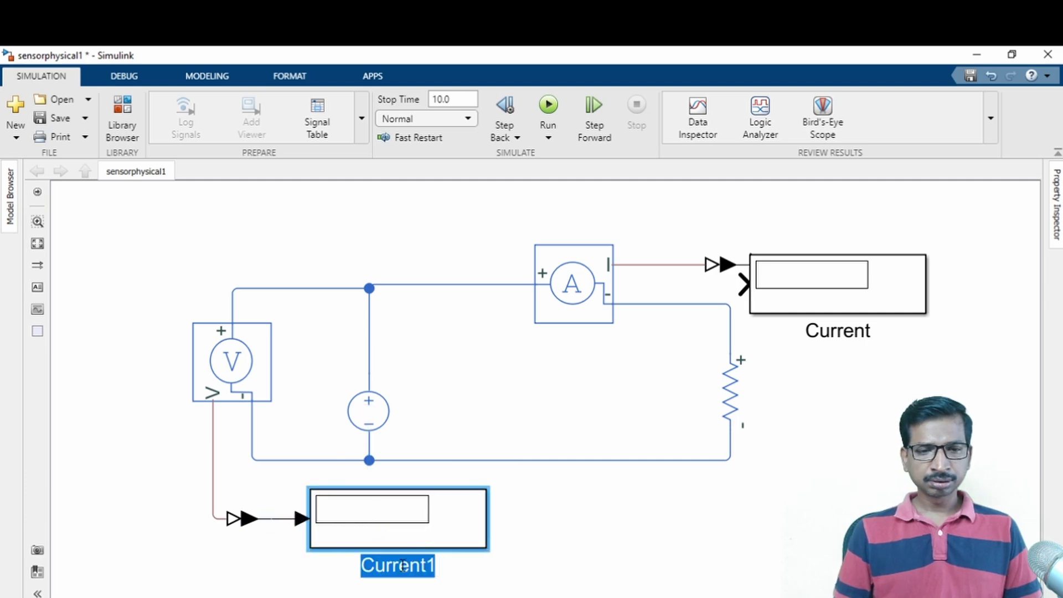
type("Voltage")
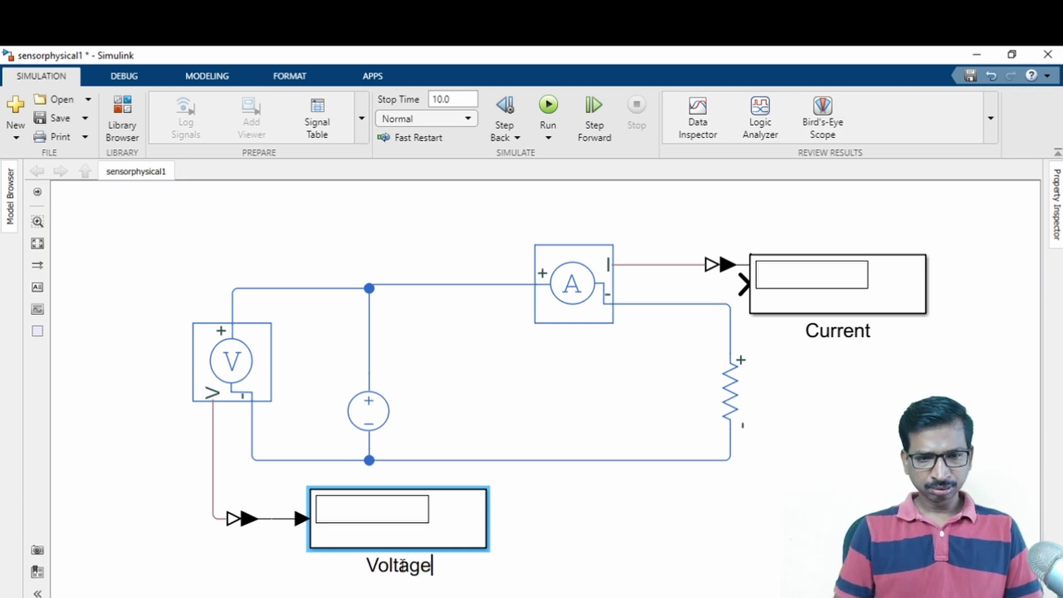
left_click(573, 547)
Move the Current display further right and up so its input connects to the current sensor's converter output
left_click(892, 291)
left_click_drag(892, 291, 929, 269)
left_click(863, 423)
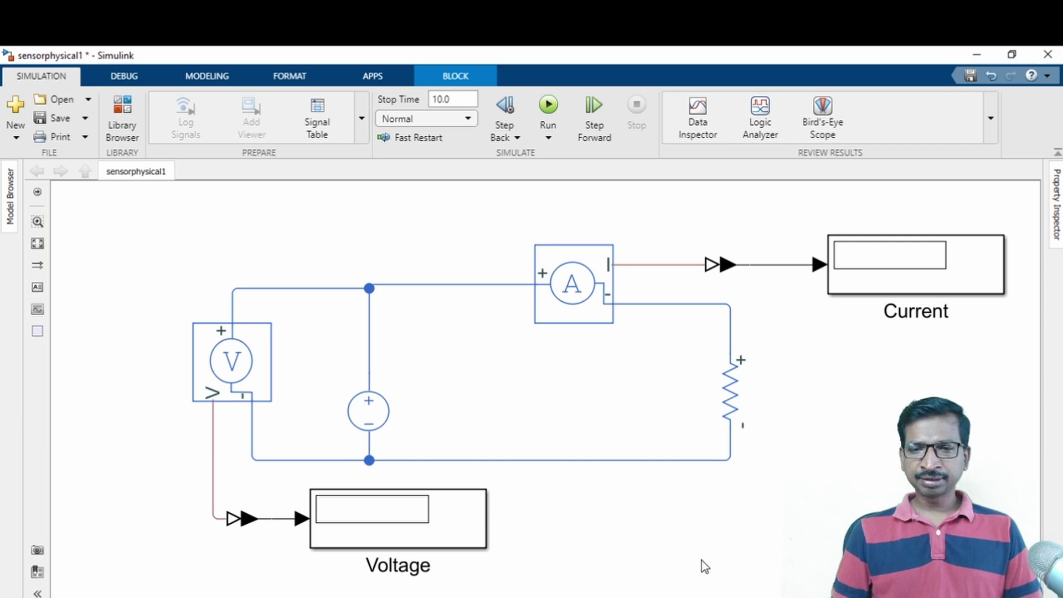
Add an Electrical Reference from the Foundation Library and connect it to the circuit's bottom wire
double_click(670, 505)
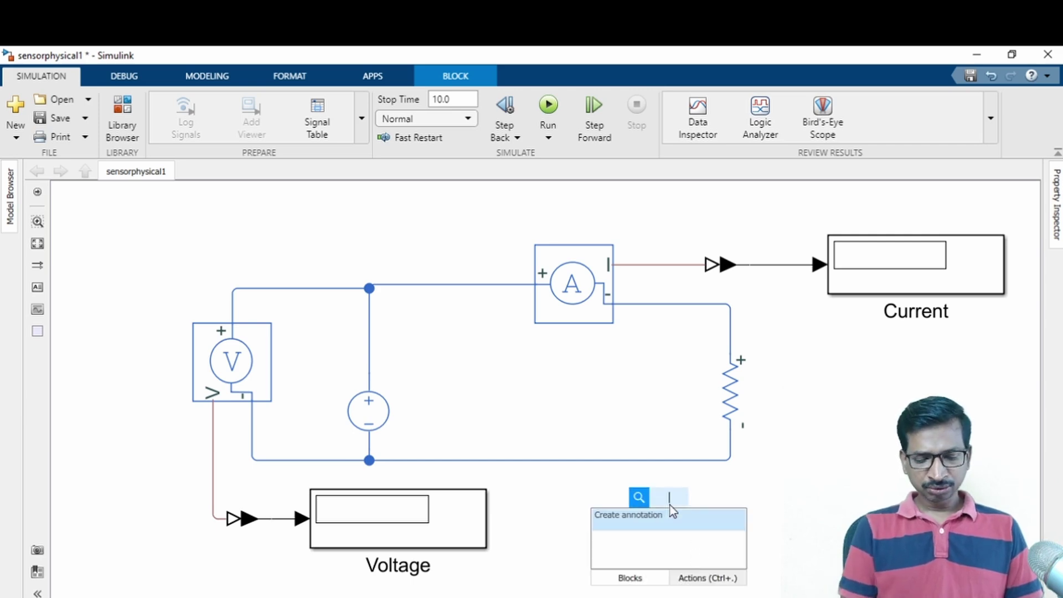
type("electrical")
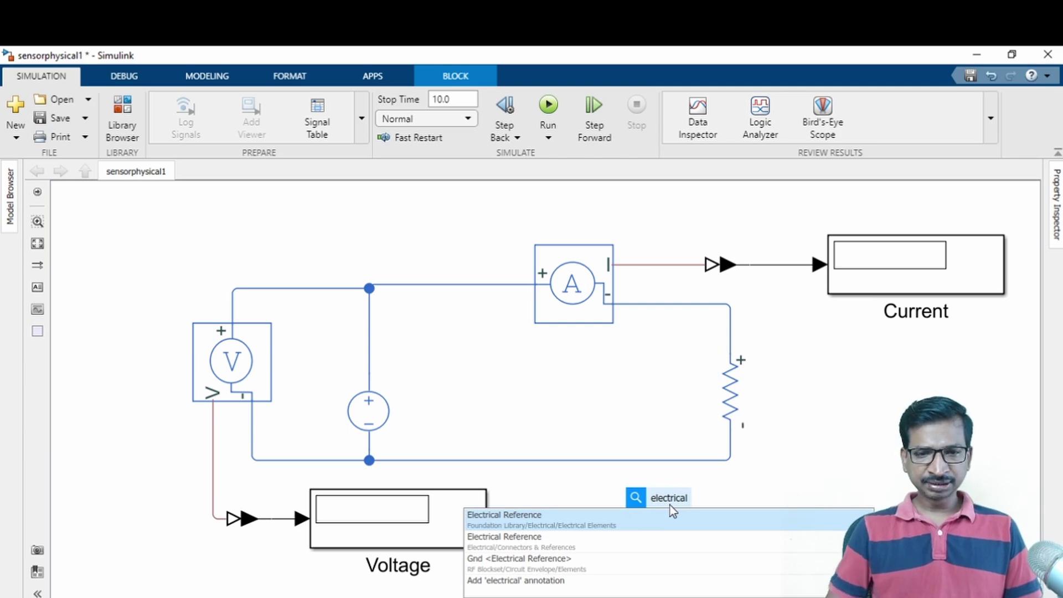
key("Return")
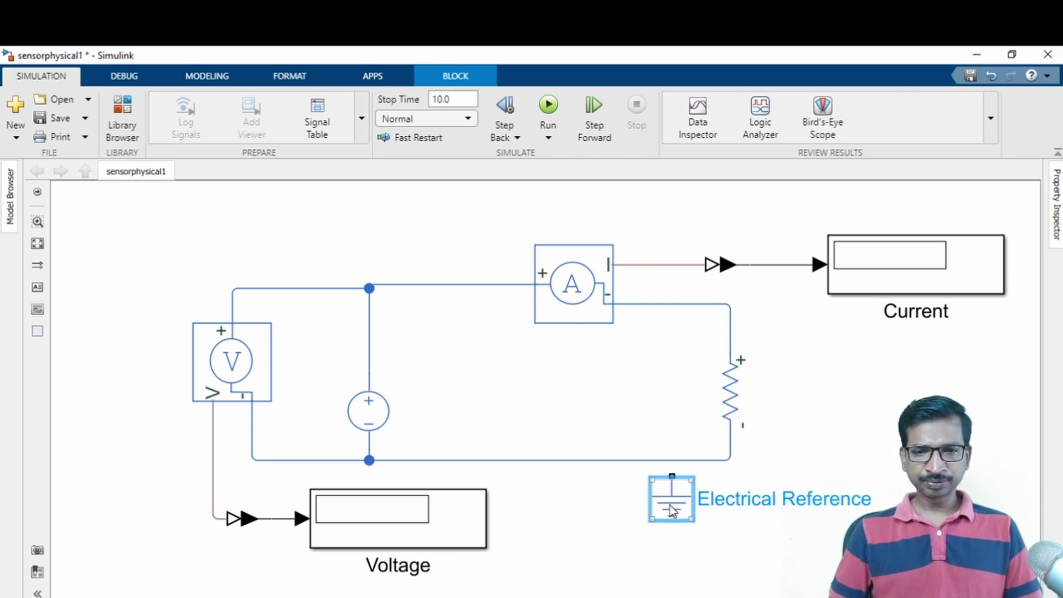
left_click_drag(671, 498, 672, 460)
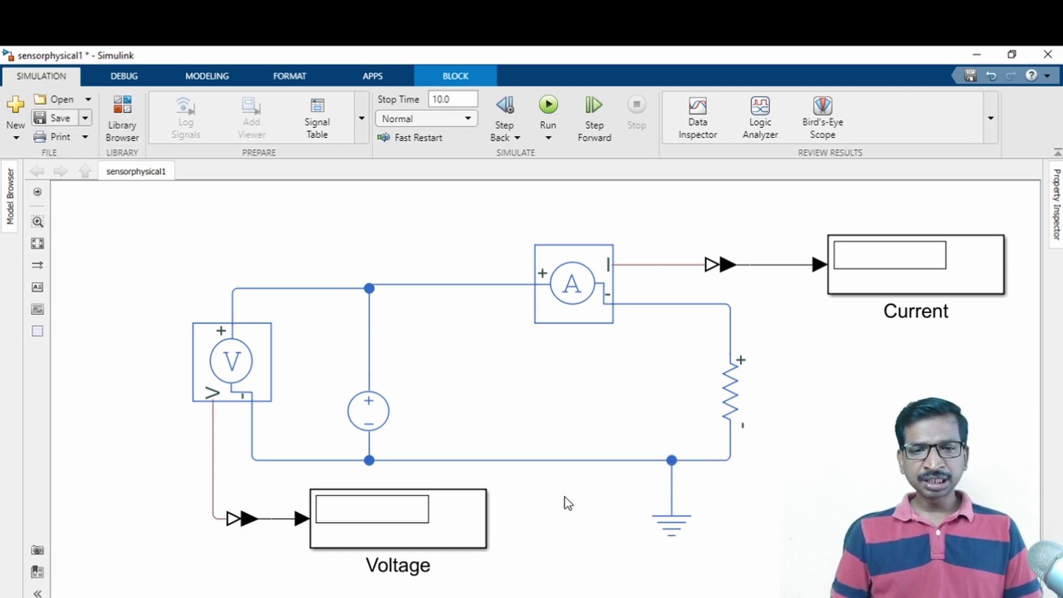
Add a Solver Configuration block beside the Voltage display and connect it to the circuit's bottom wire
double_click(537, 523)
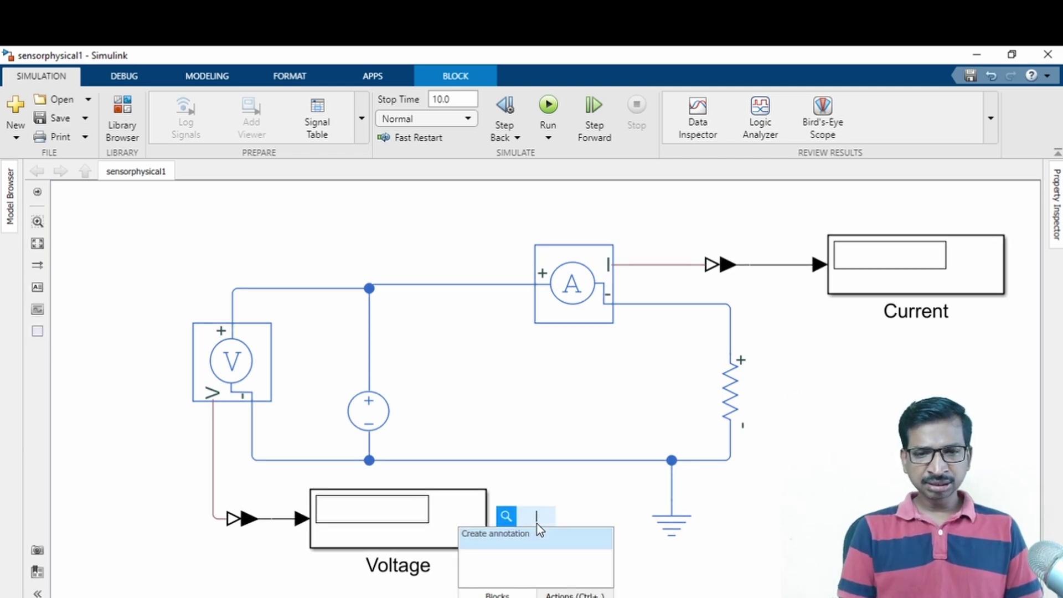
type("solver")
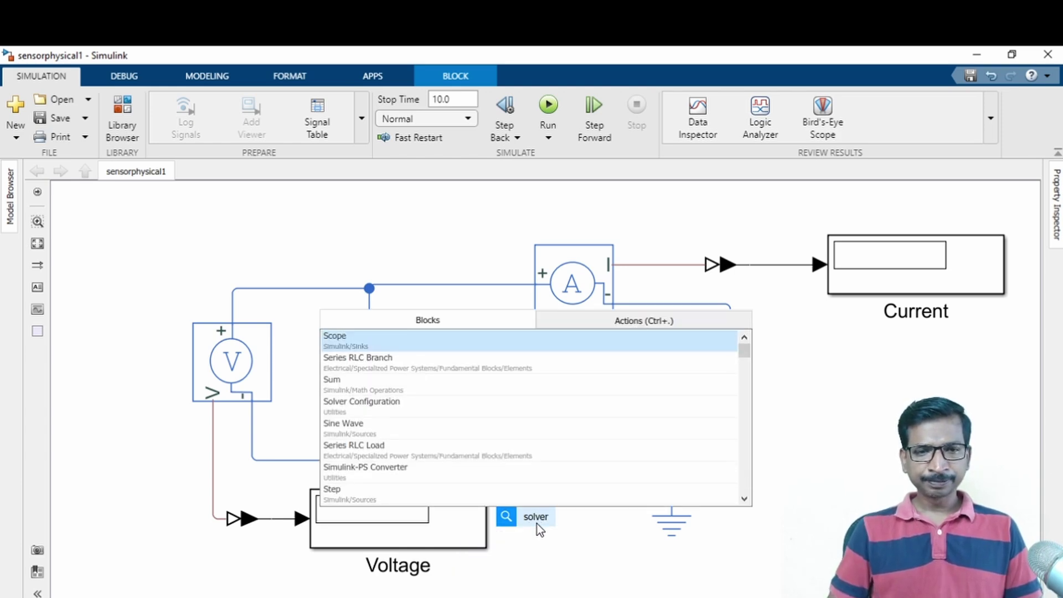
left_click(410, 368)
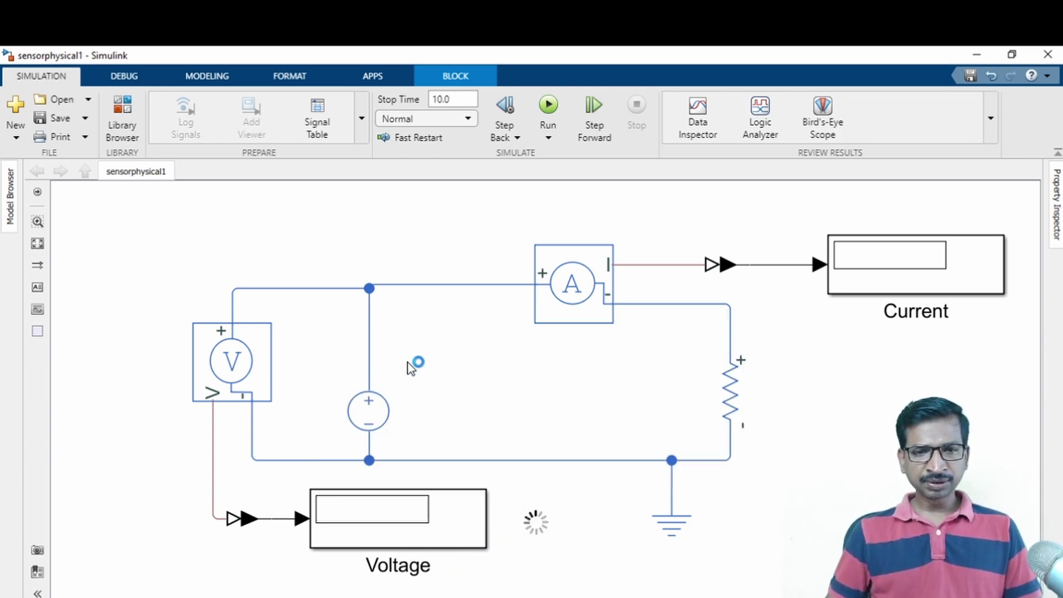
left_click_drag(587, 519, 603, 461)
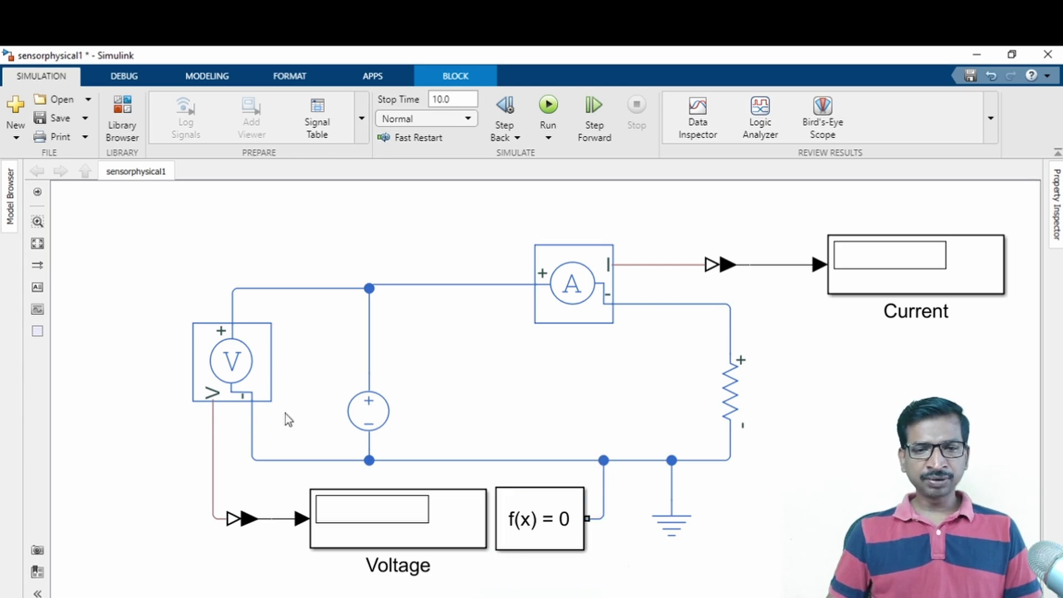
key("space")
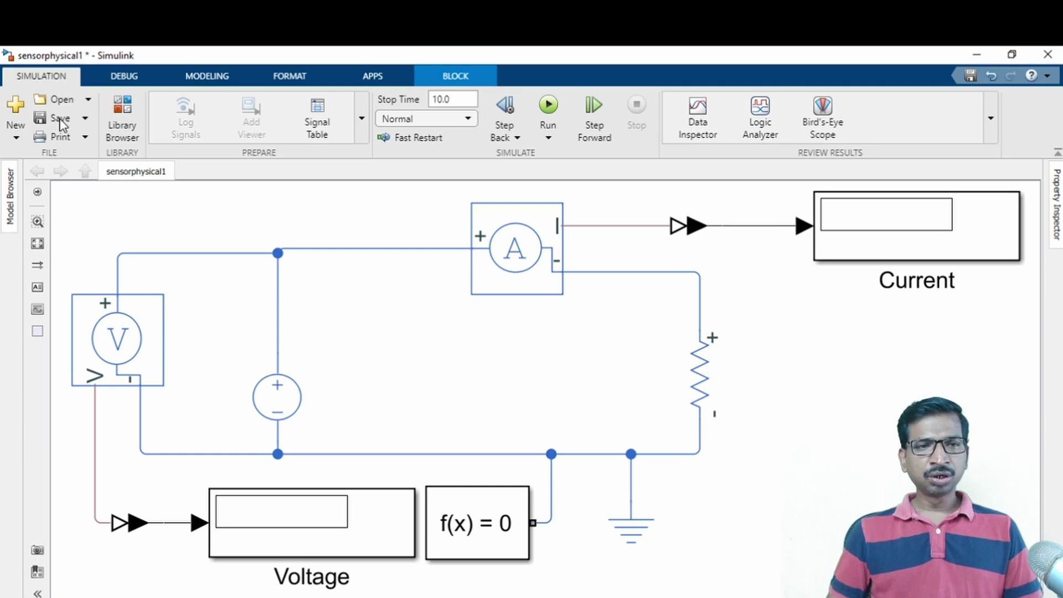
Set the DC Voltage Source's constant voltage to 10 V
left_click(279, 397)
double_click(279, 398)
double_click(504, 431)
type("12")
key("Return")
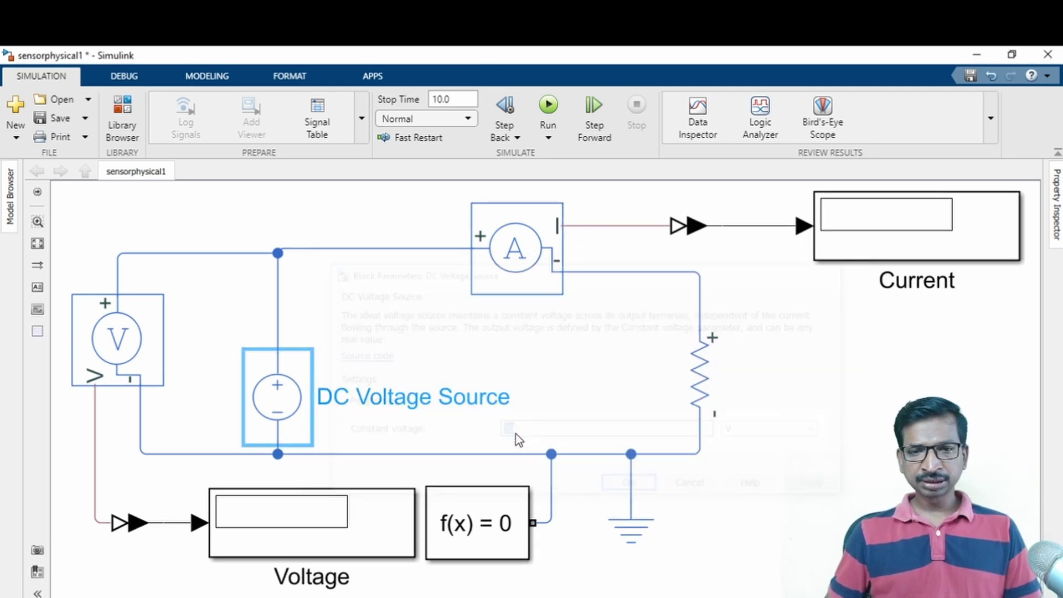
Set the Resistor's resistance to 5 Ohm
left_click(699, 394)
left_click(699, 394)
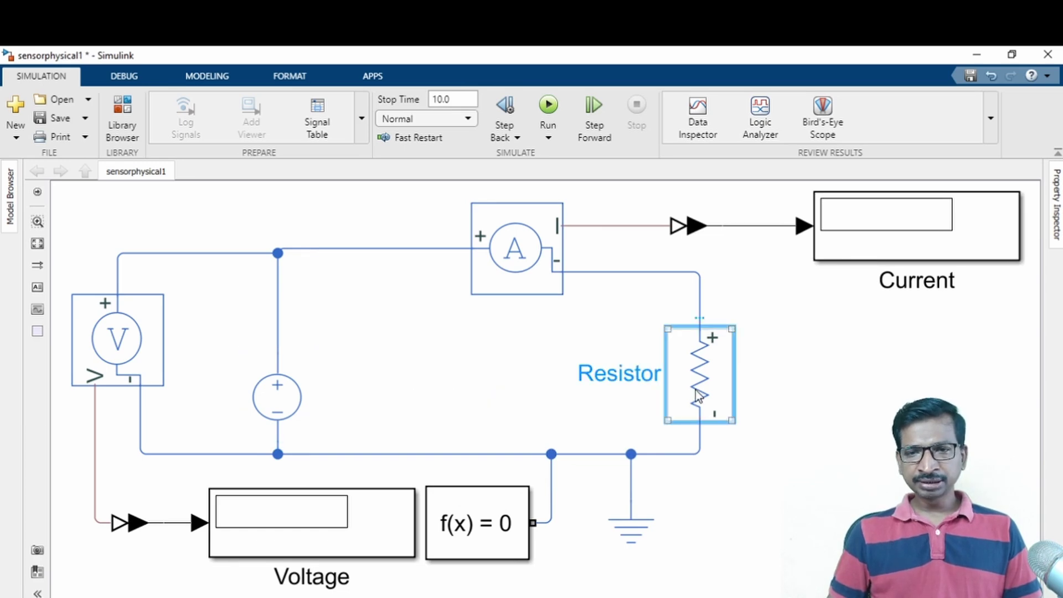
double_click(699, 395)
double_click(403, 375)
type("5")
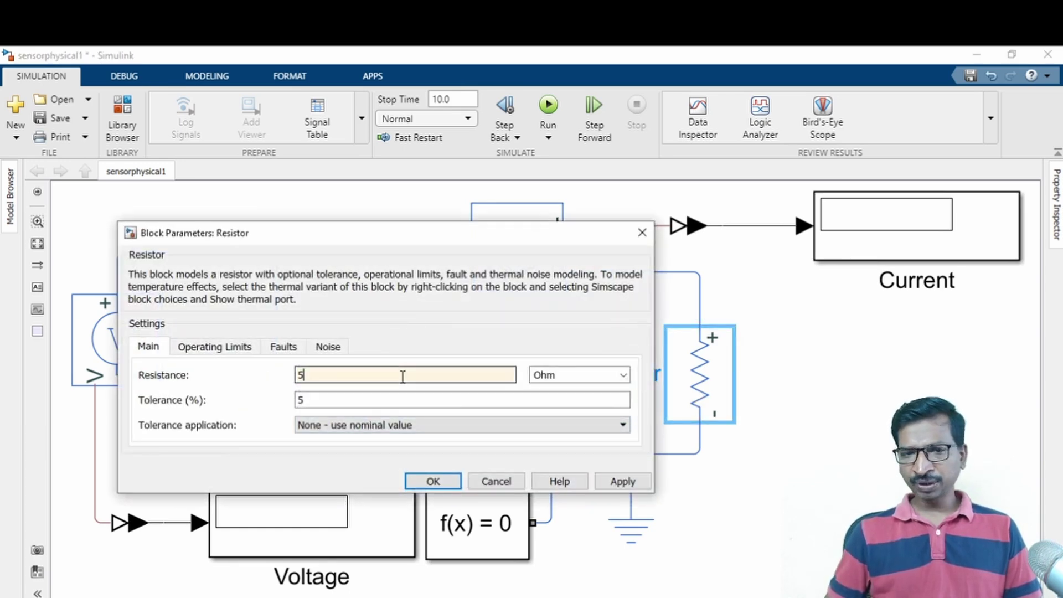
key("Return")
left_click(290, 186)
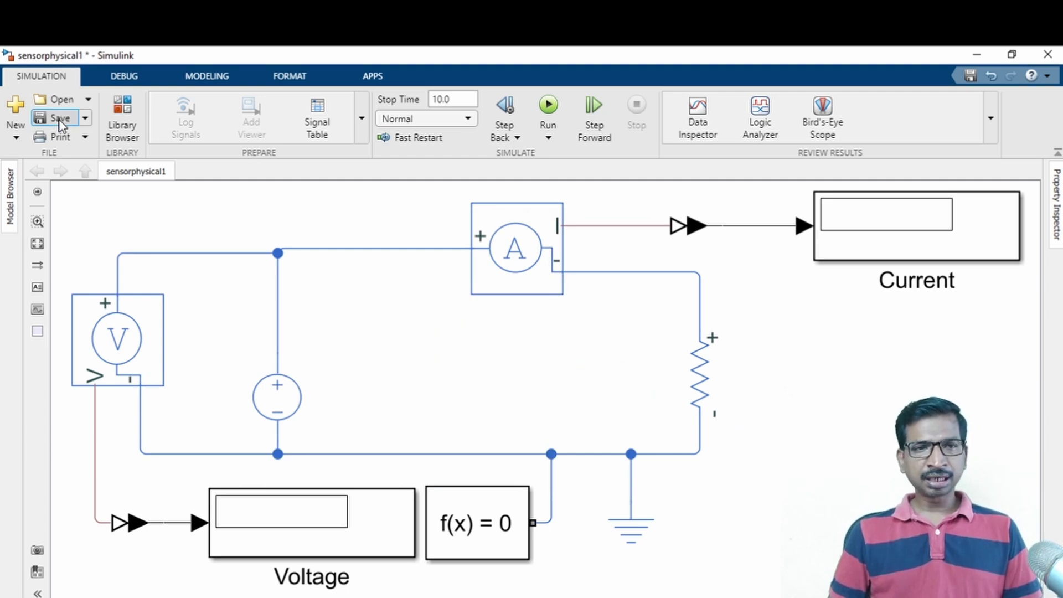
Save the model and run the simulation
left_click(51, 119)
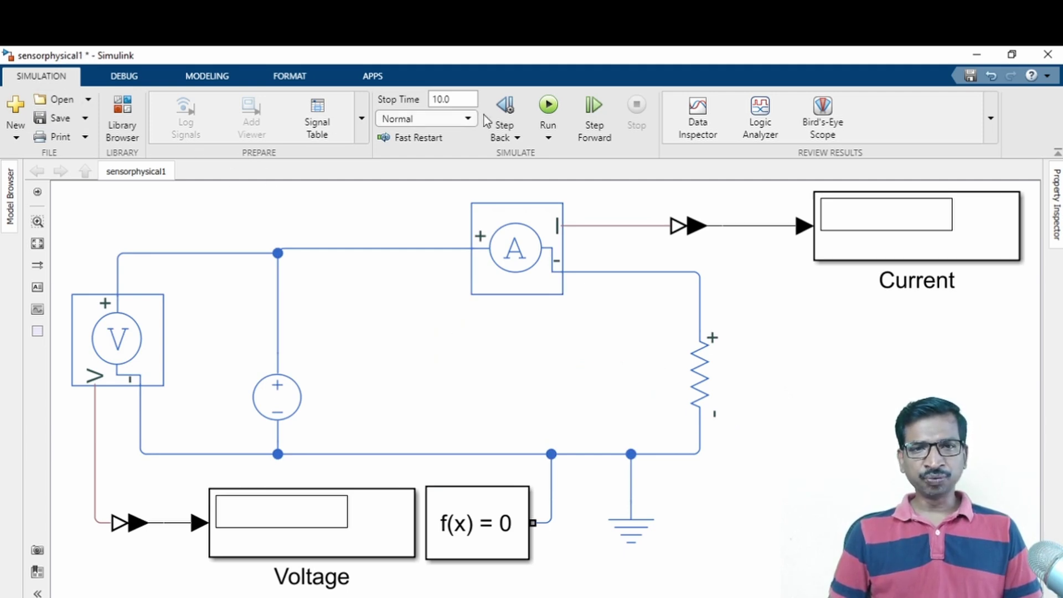
left_click(557, 107)
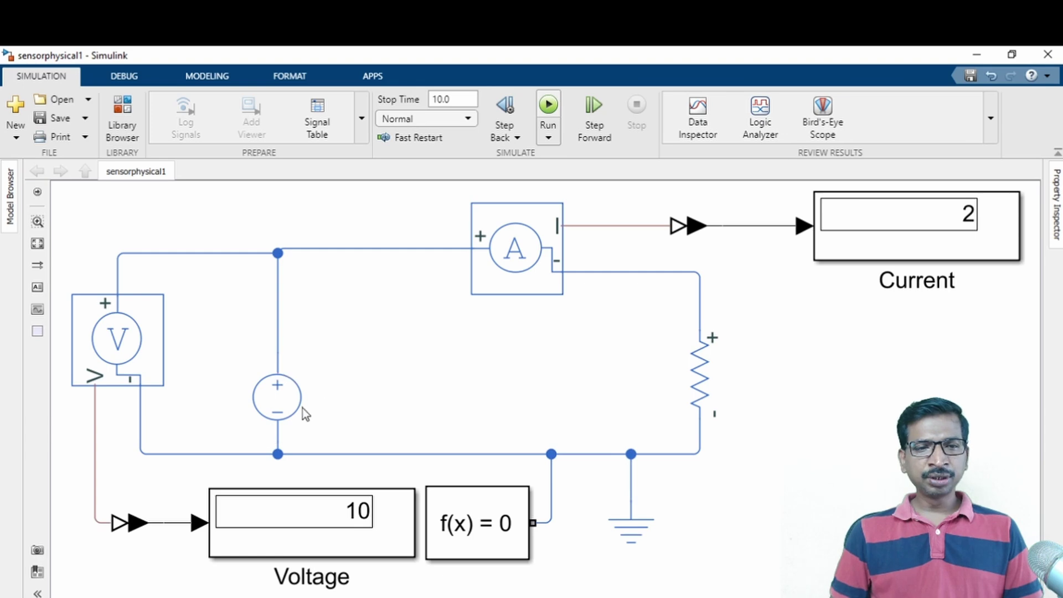
Compare the Voltage and Current display readings with the DC source's constant voltage and the resistor's resistance setting
double_click(288, 406)
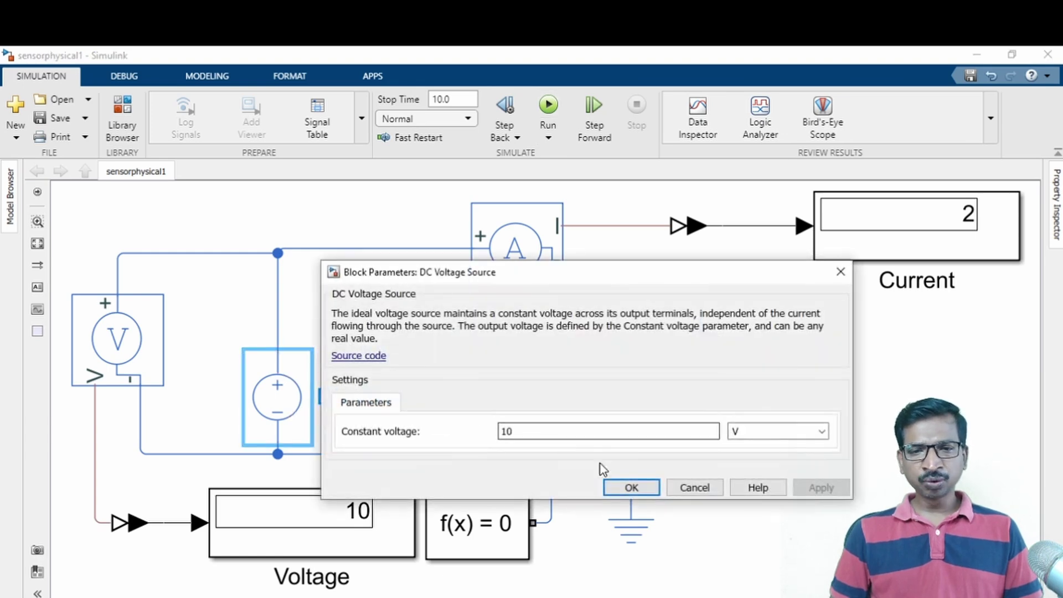
left_click(631, 487)
left_click(315, 520)
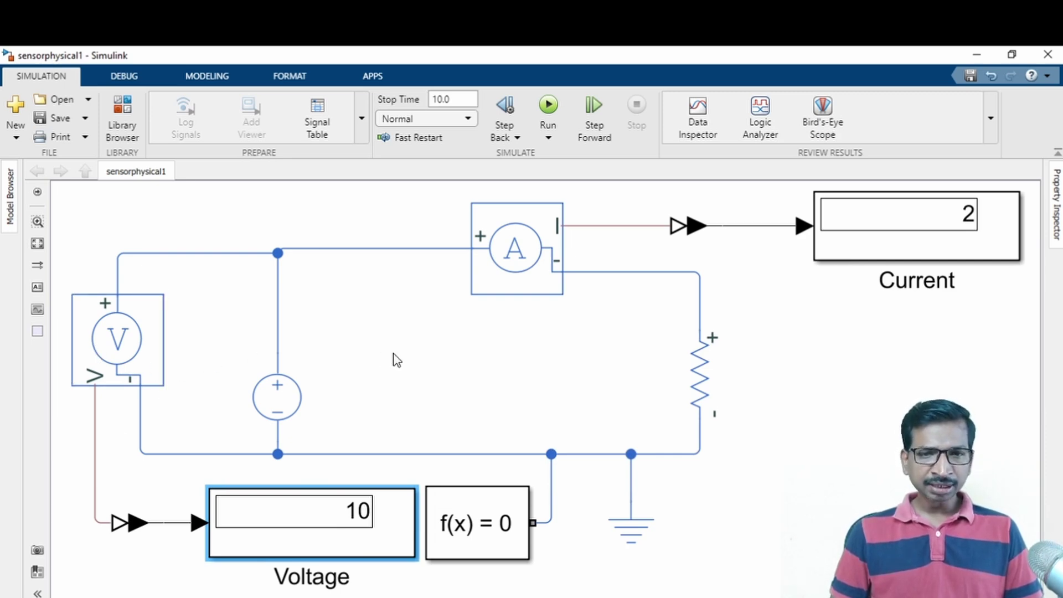
left_click(420, 372)
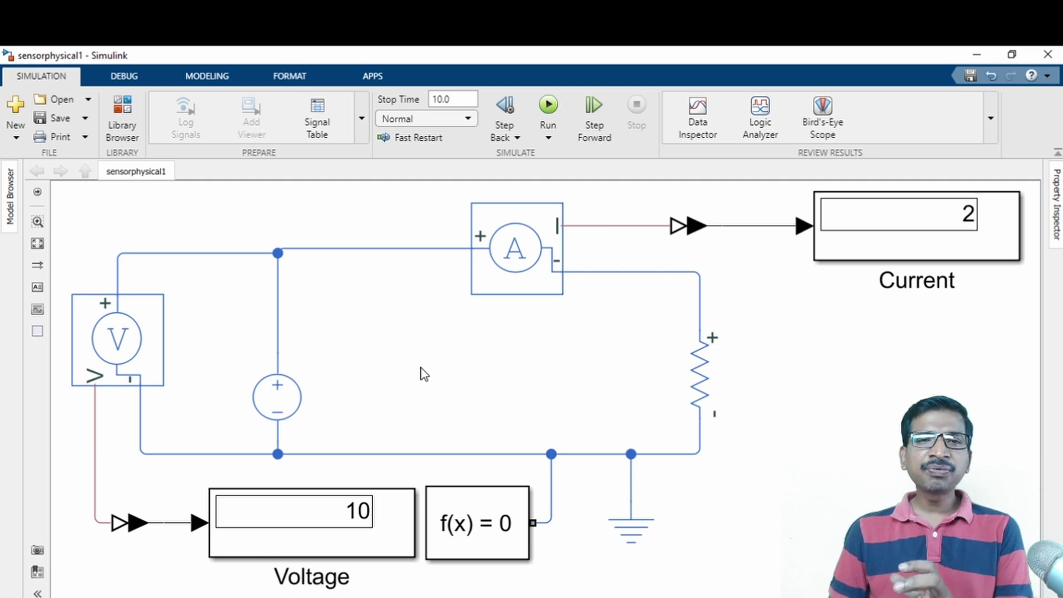
left_click(942, 224)
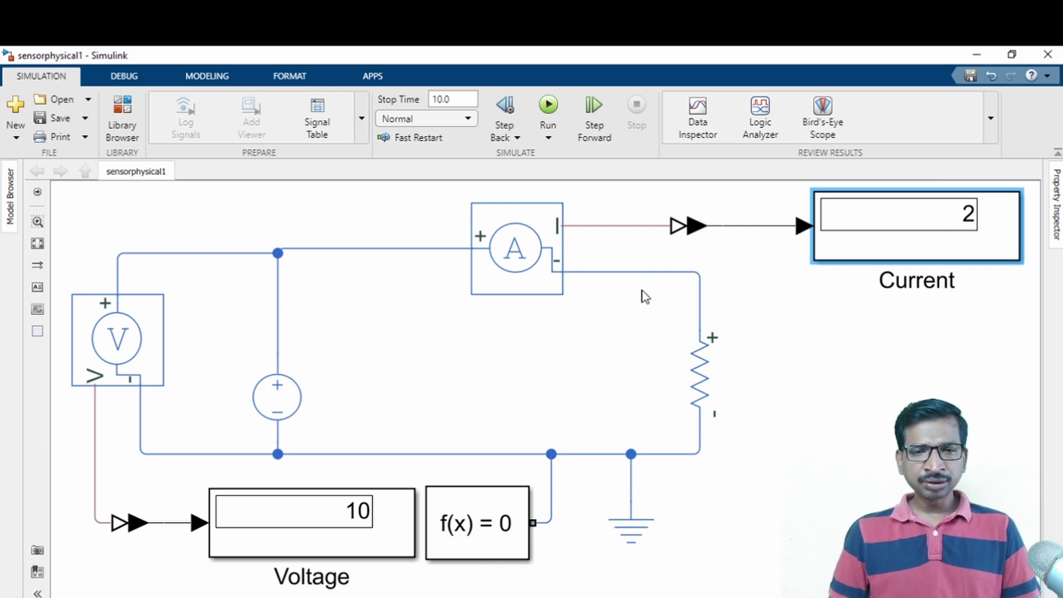
left_click(701, 365)
double_click(701, 365)
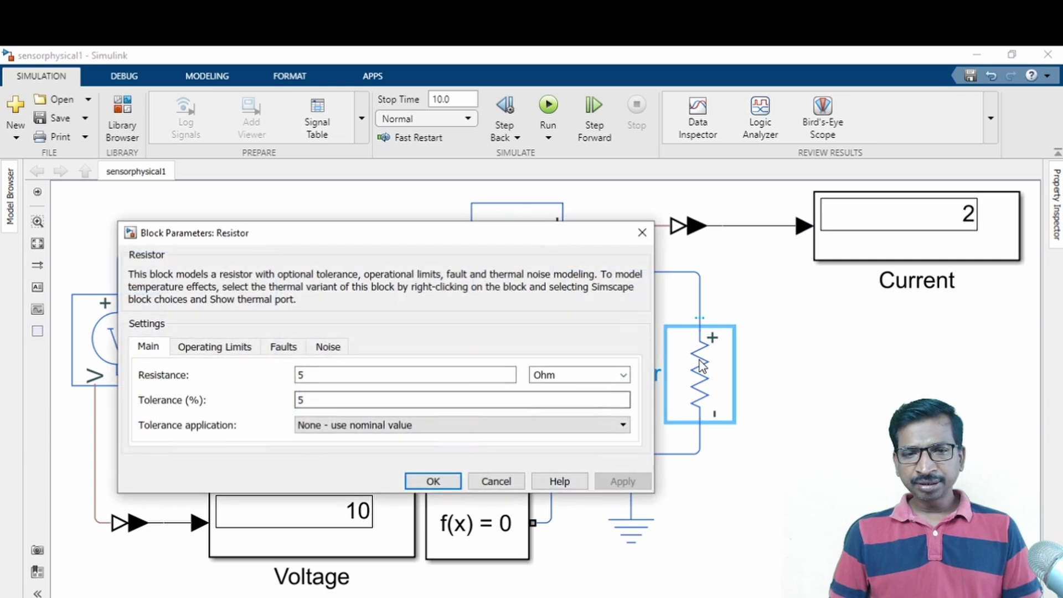
Check the Resistor's resistance, close its parameters without changes, and save the model
double_click(410, 380)
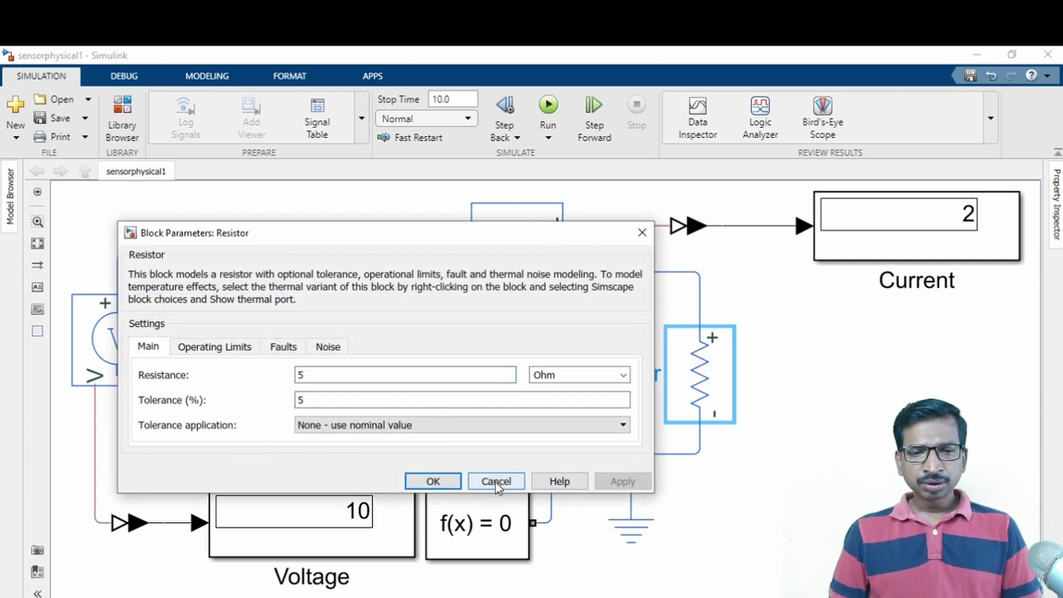
left_click(496, 481)
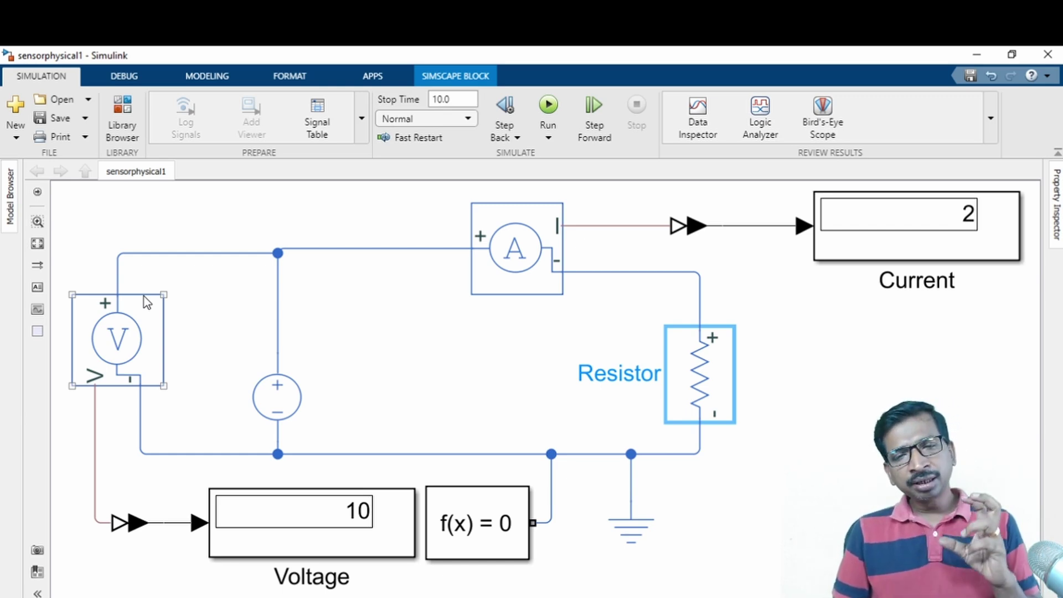
left_click(58, 119)
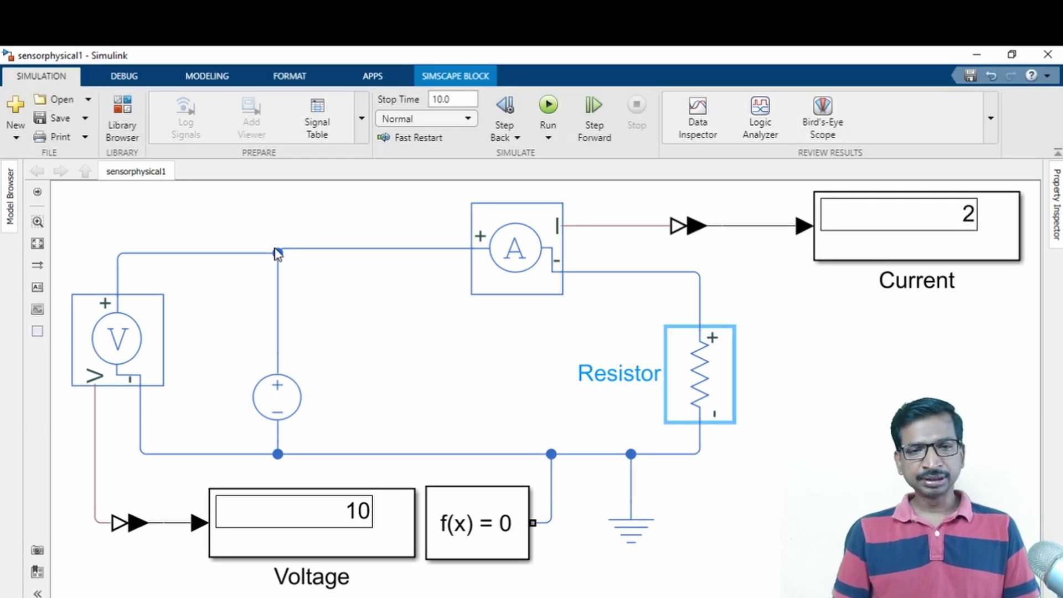
left_click(440, 390)
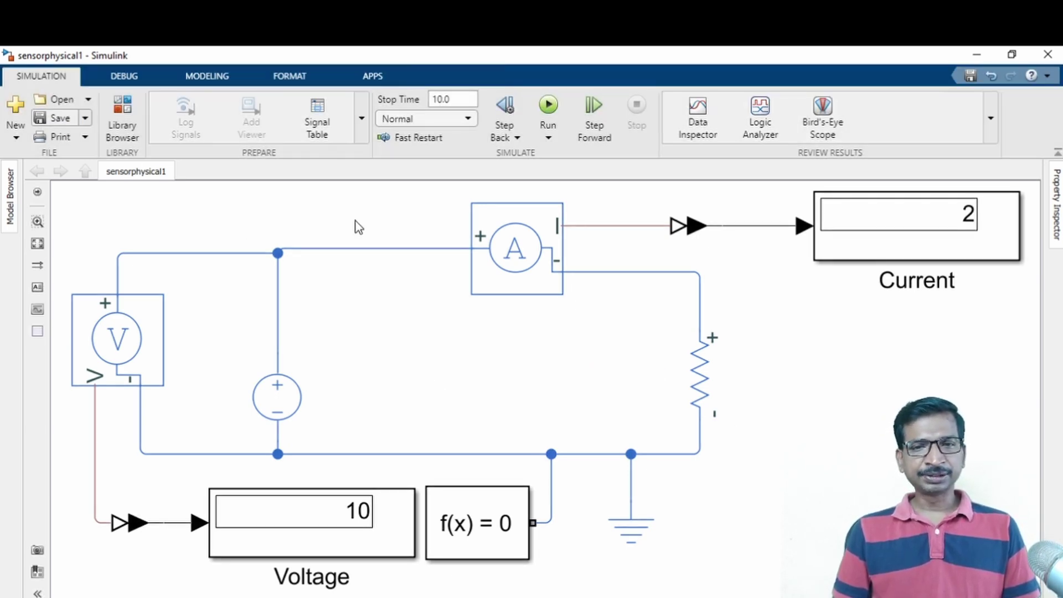
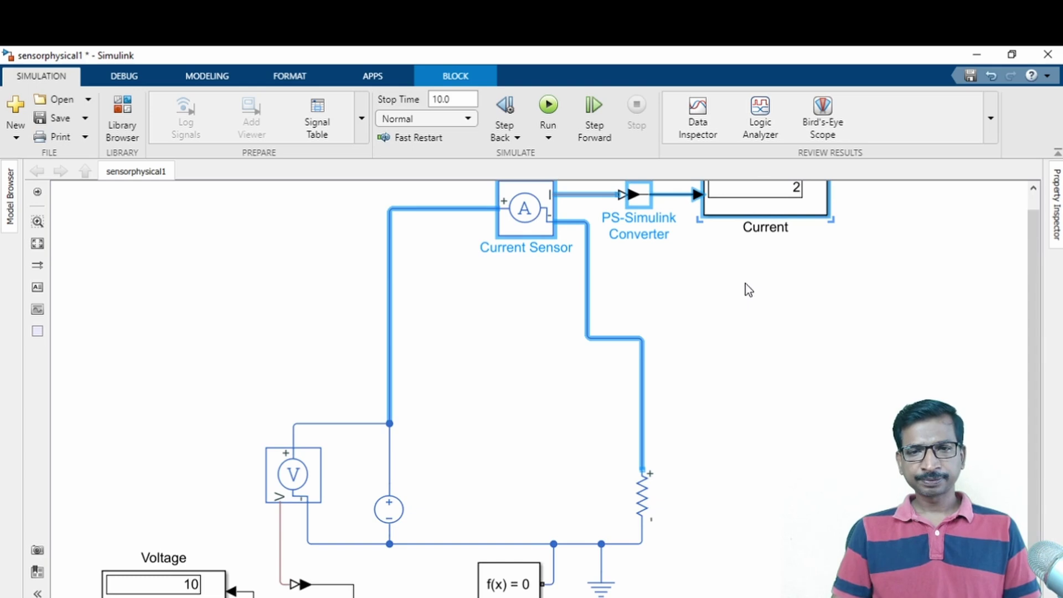
Disconnect the resistor's negative terminal from the ground line and move the resistor up close to the current sensor, above the ground reference
left_click(754, 482)
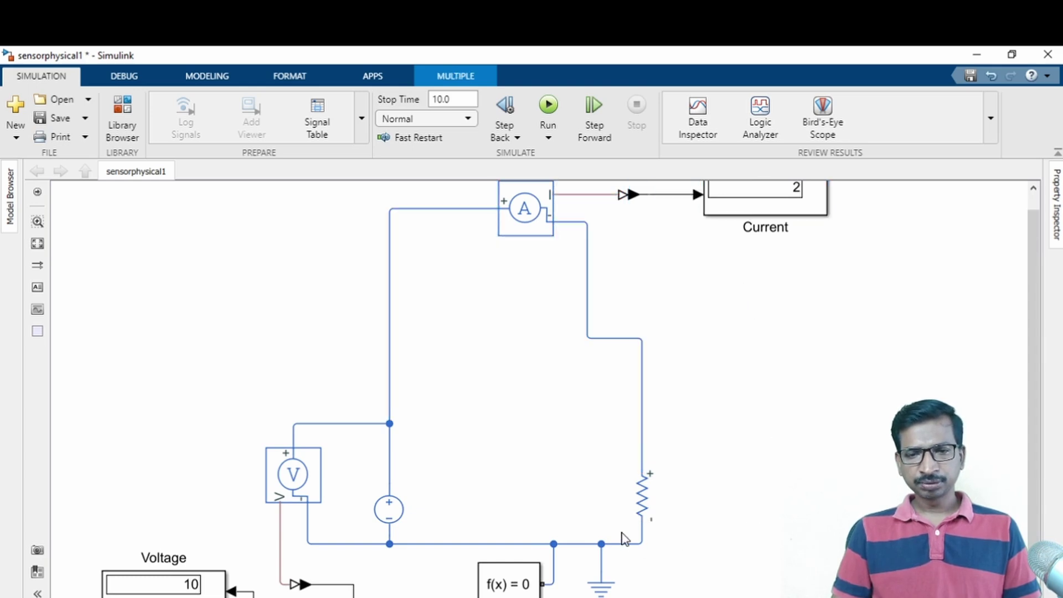
left_click_drag(622, 532, 653, 570)
key("Delete")
left_click(644, 515)
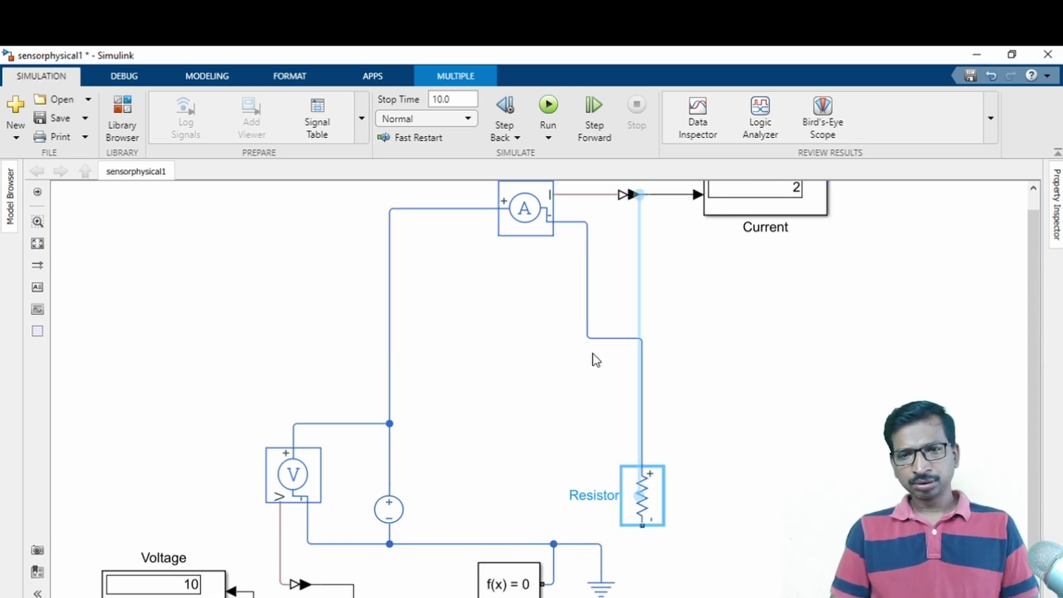
left_click_drag(596, 360, 603, 318)
left_click(809, 359)
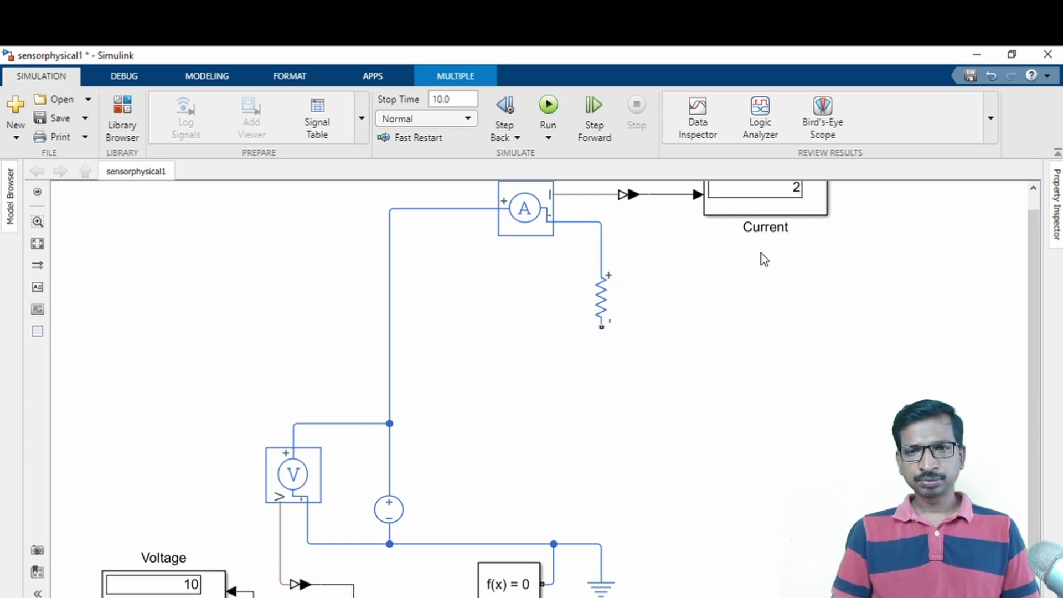
Rename the Current display as I1 and fit the whole model in view
double_click(762, 228)
key("BackSpace")
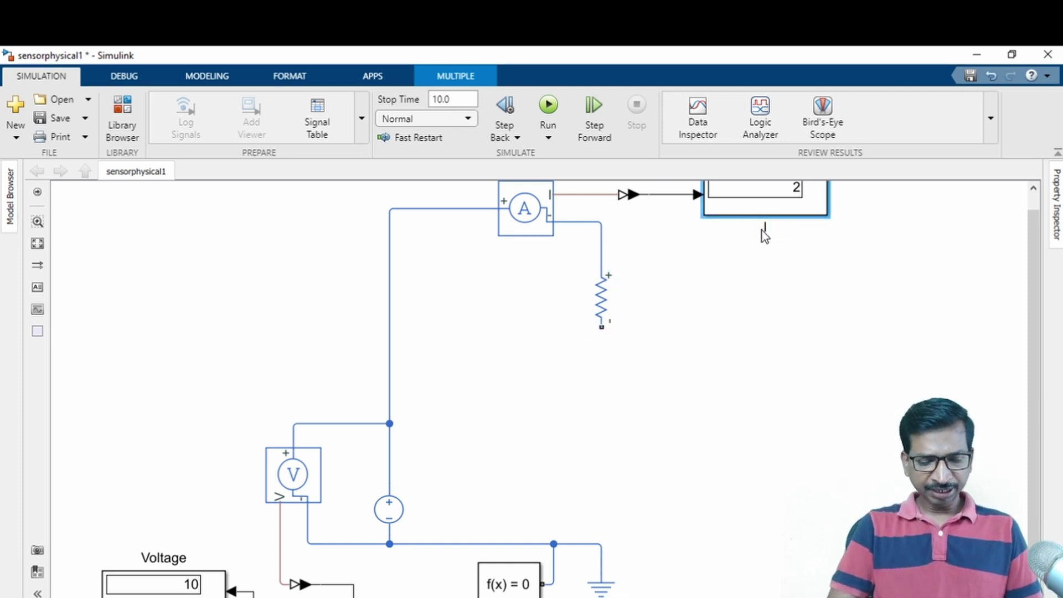
type("I1")
left_click(753, 301)
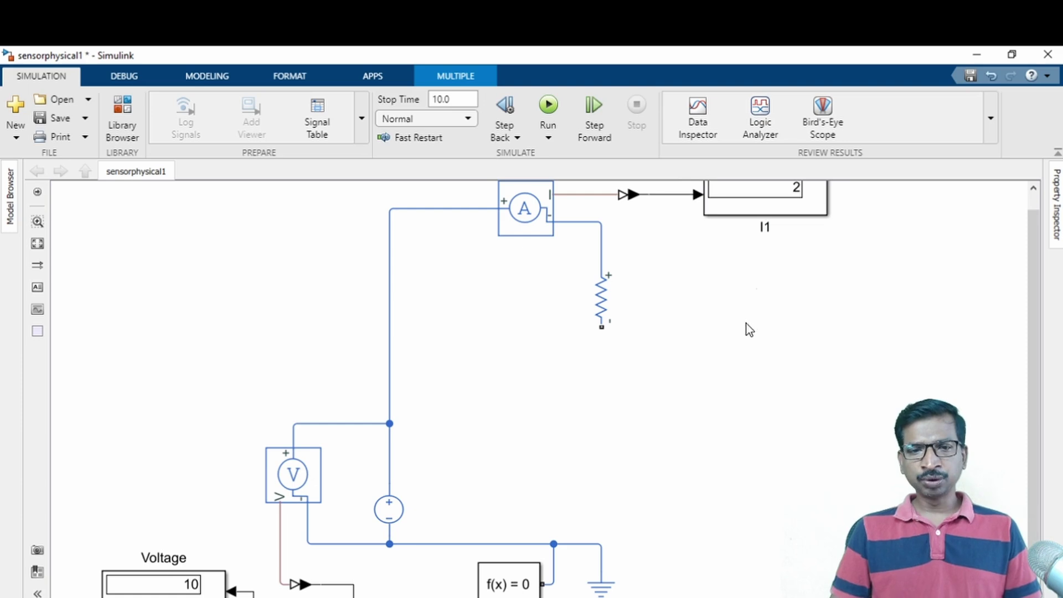
key("space")
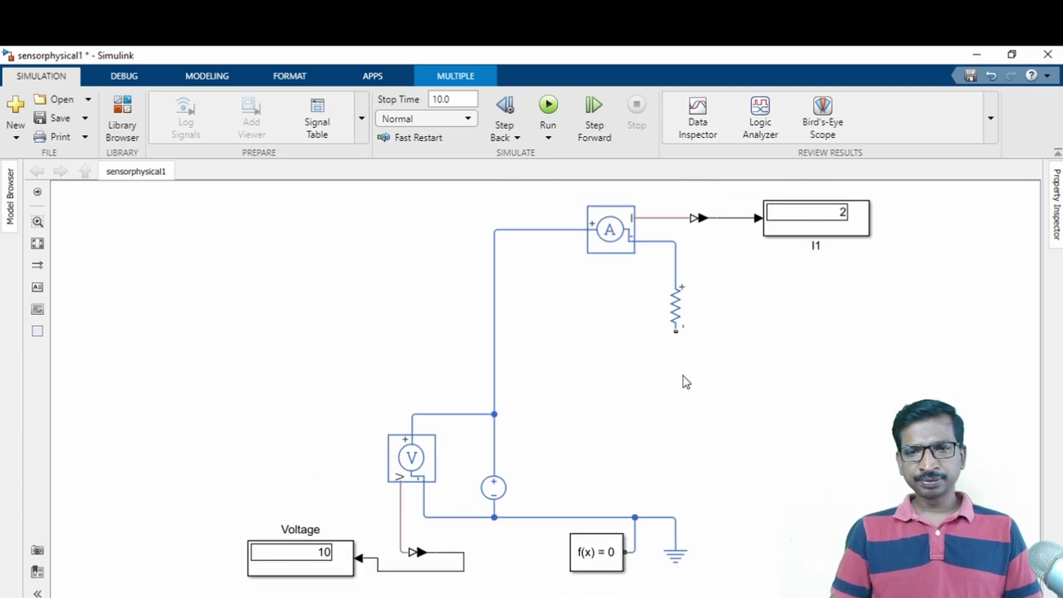
Copy the resistor into a two-by-two arrangement of four and wire together the inner terminals of all four resistors
mouse_move(678, 319)
left_mouse_down()
mouse_move(833, 326)
mouse_move(765, 439)
mouse_move(659, 441)
mouse_move(835, 442)
left_mouse_up()
mouse_move(675, 409)
left_mouse_down()
mouse_move(731, 391)
mouse_move(831, 410)
left_mouse_up()
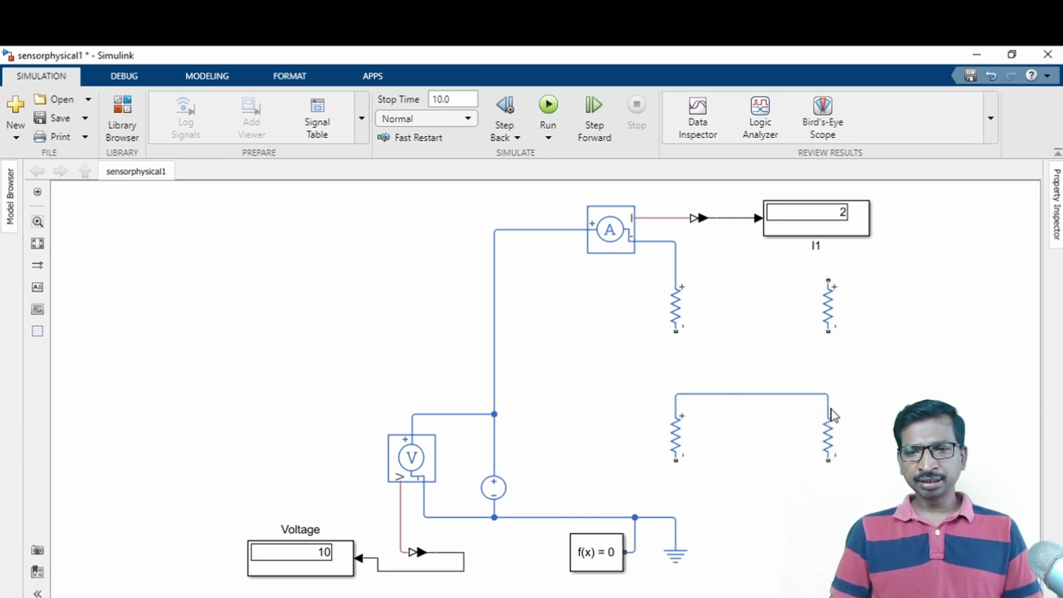
left_click_drag(827, 331, 759, 393)
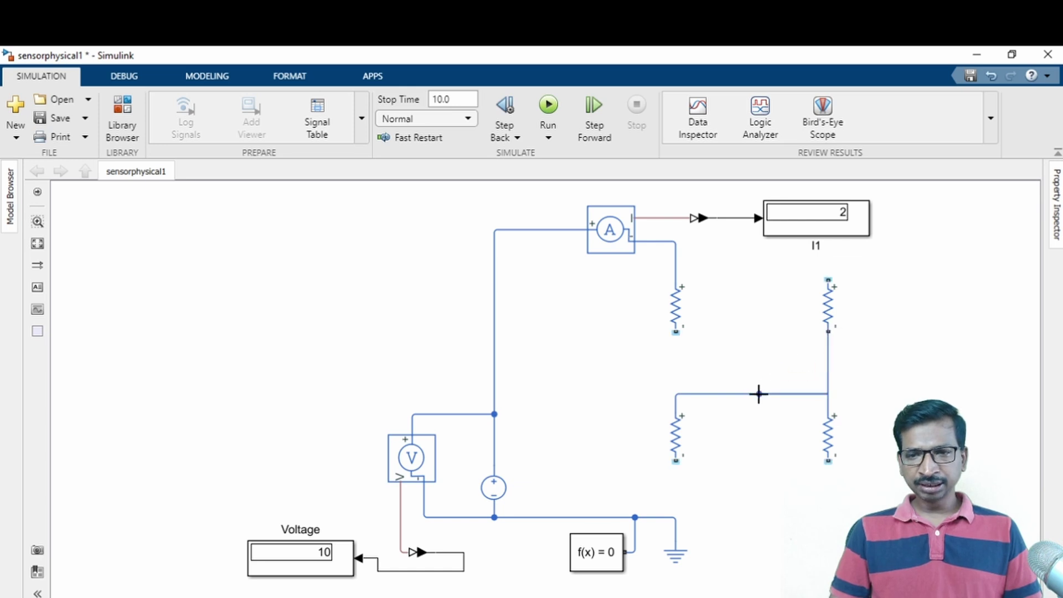
left_click_drag(673, 332, 746, 395)
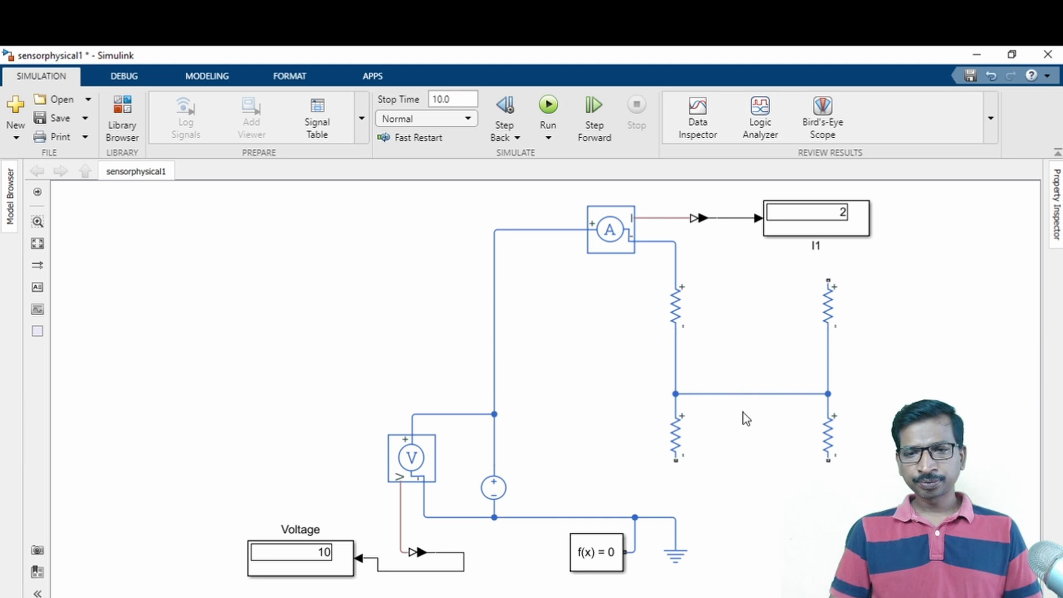
Reposition the resistors and reroute the wiring so the upper pair connects to the lower pair through a single vertical link
left_click_drag(685, 442, 649, 440)
left_click_drag(831, 446, 864, 444)
left_click_drag(830, 315, 771, 316)
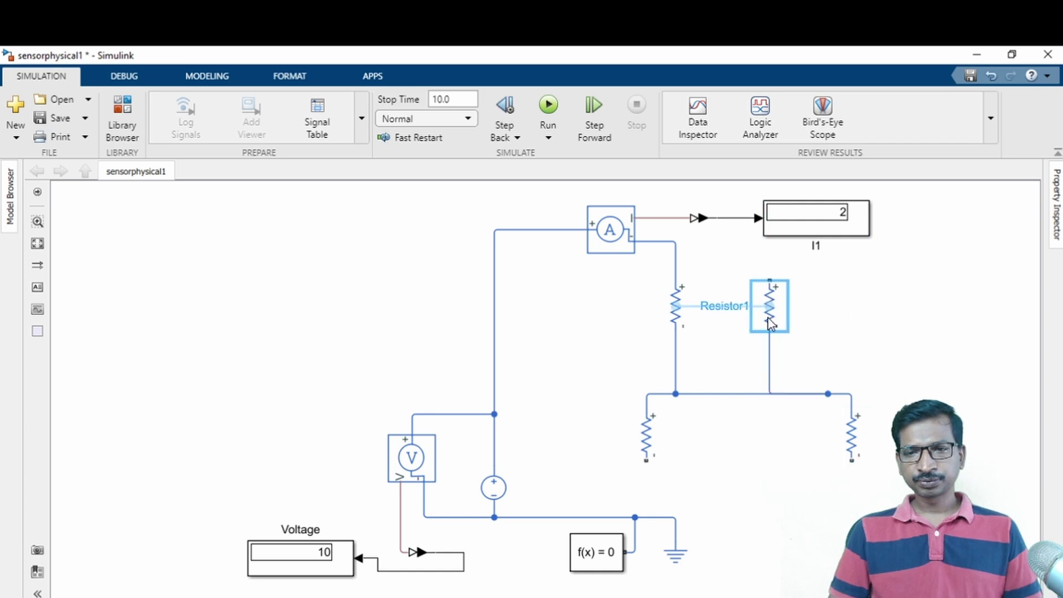
left_click_drag(711, 394, 771, 402)
left_click(746, 434)
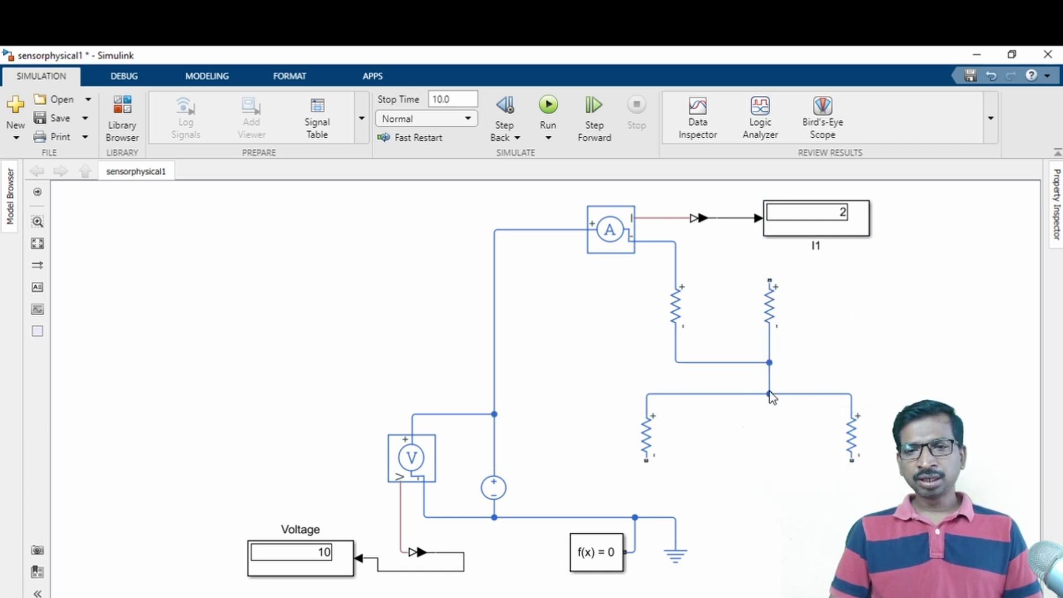
Align the four resistors in two vertical columns and shorten the central link joining the upper and lower pairs
left_click_drag(647, 448, 676, 448)
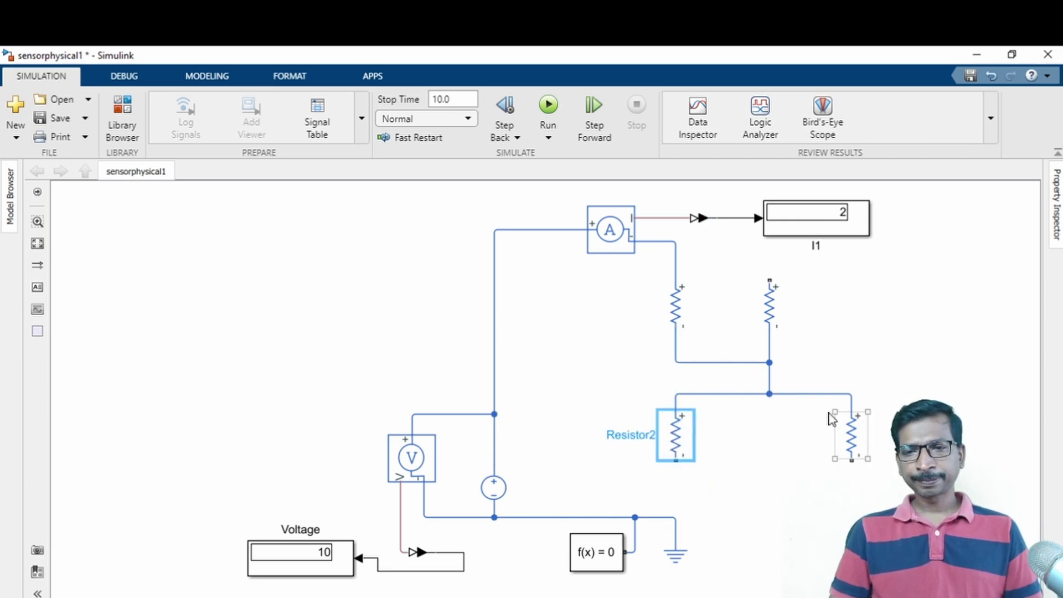
left_click_drag(771, 303, 874, 315)
left_click_drag(768, 380, 770, 370)
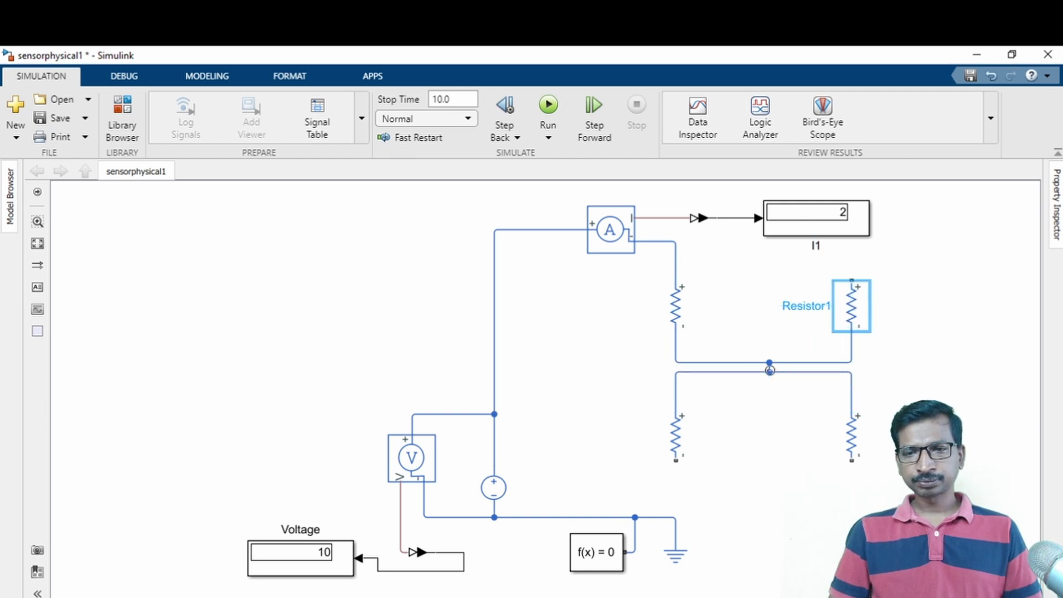
left_click(763, 355)
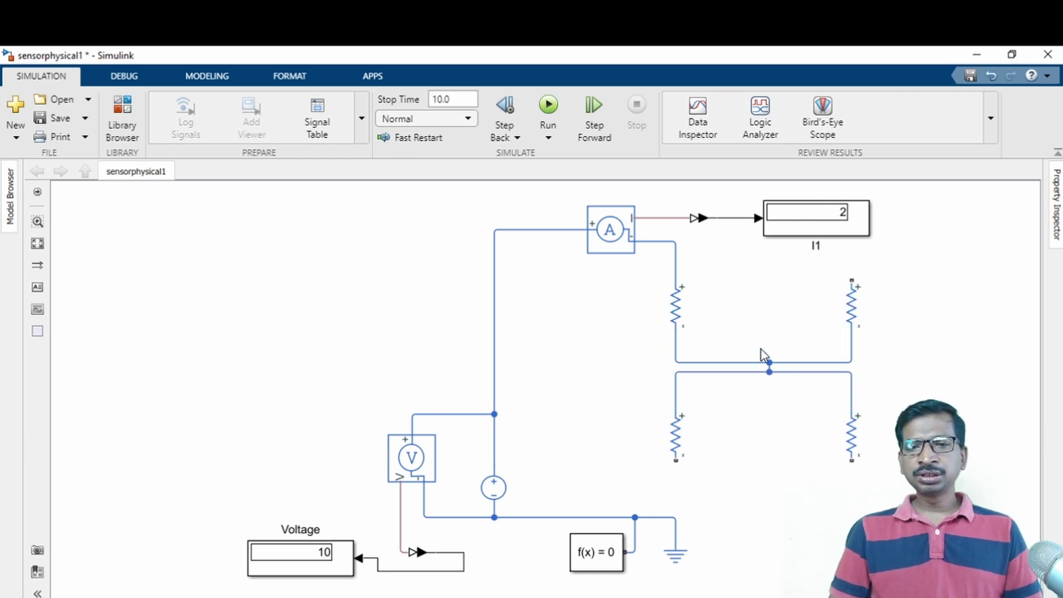
left_click(774, 385)
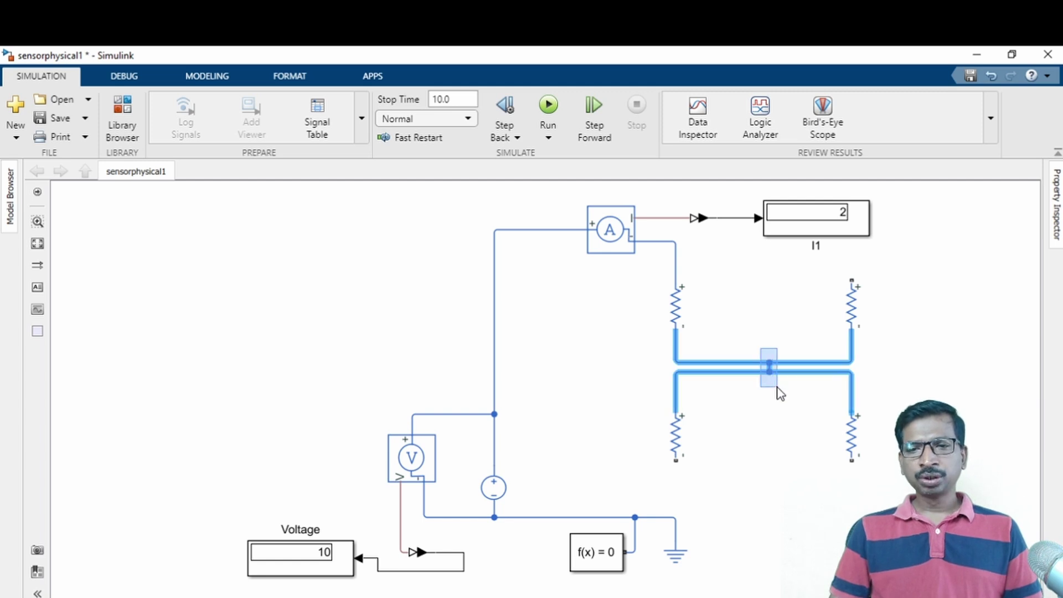
left_click(778, 434)
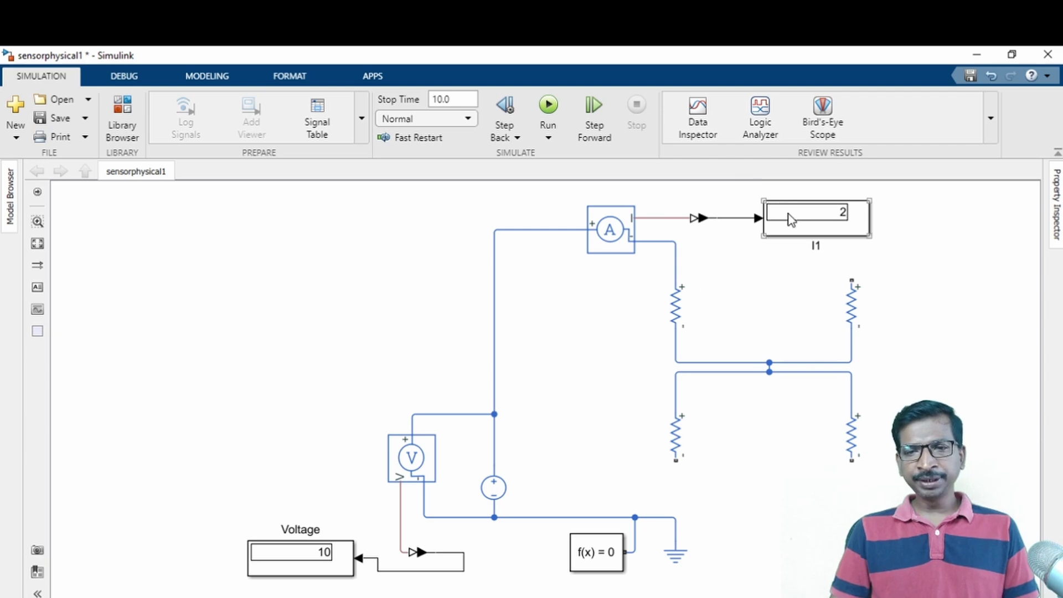
Move the I1 display above the current sensor and rotate it 180 degrees so its input faces right
scroll(651, 323, "down", 1)
left_click_drag(793, 245, 692, 198)
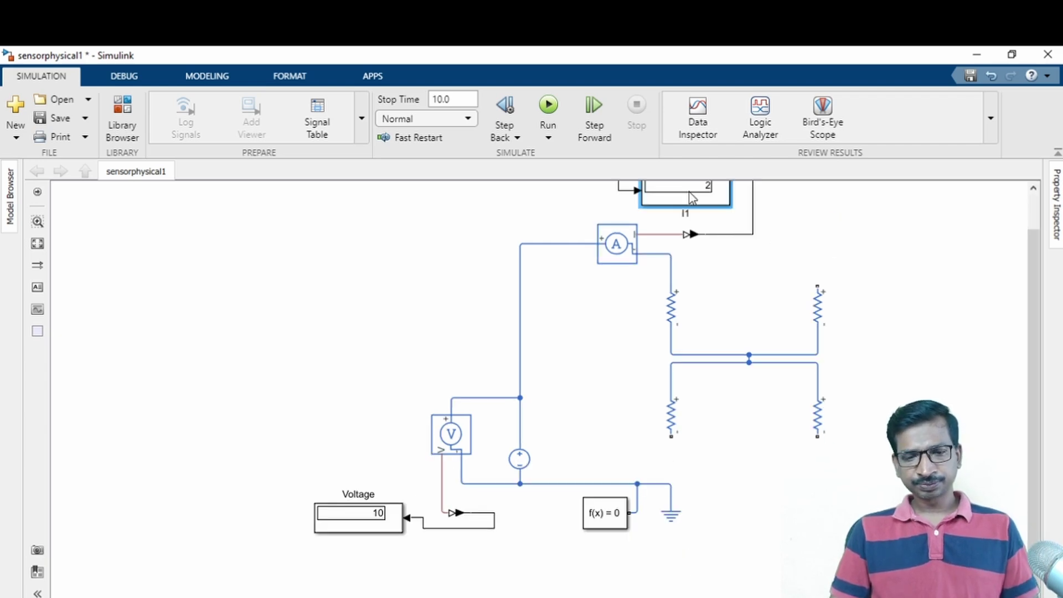
key("ctrl+r")
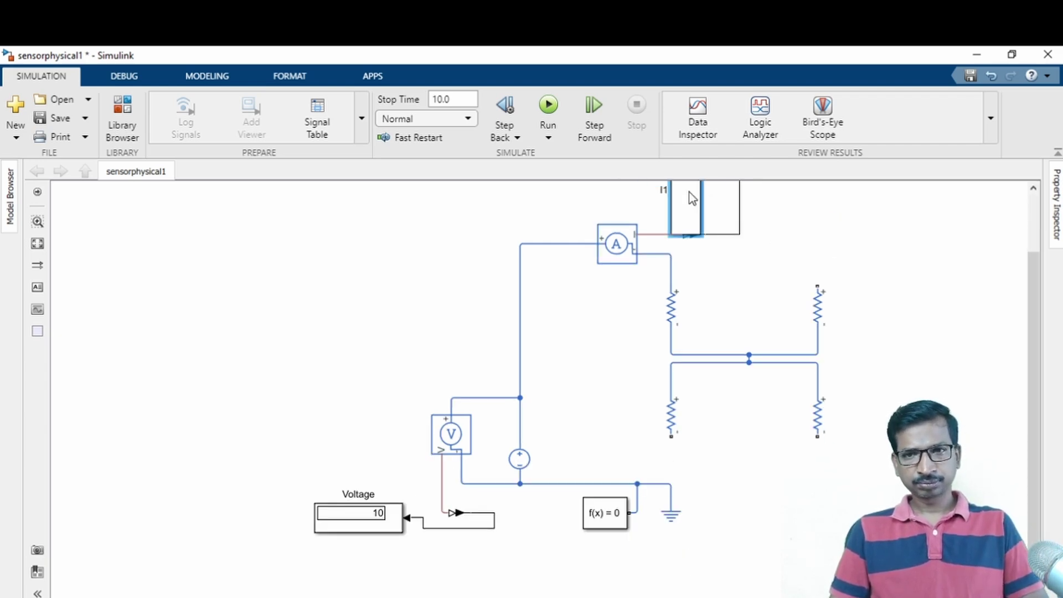
key("ctrl+r")
scroll(691, 196, "down", 2)
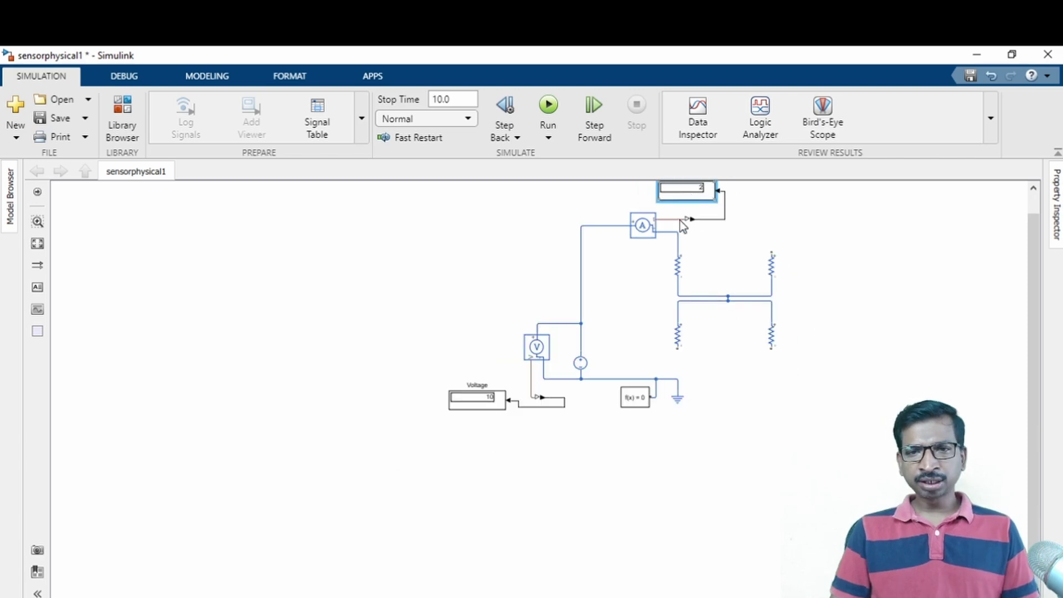
scroll(729, 362, "up", 2)
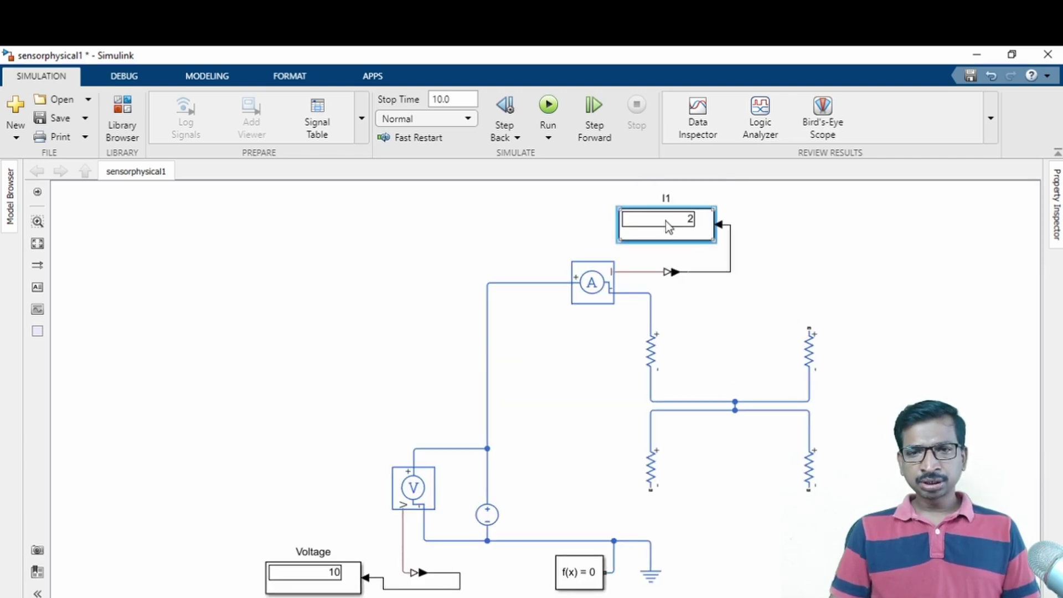
left_click_drag(665, 221, 565, 219)
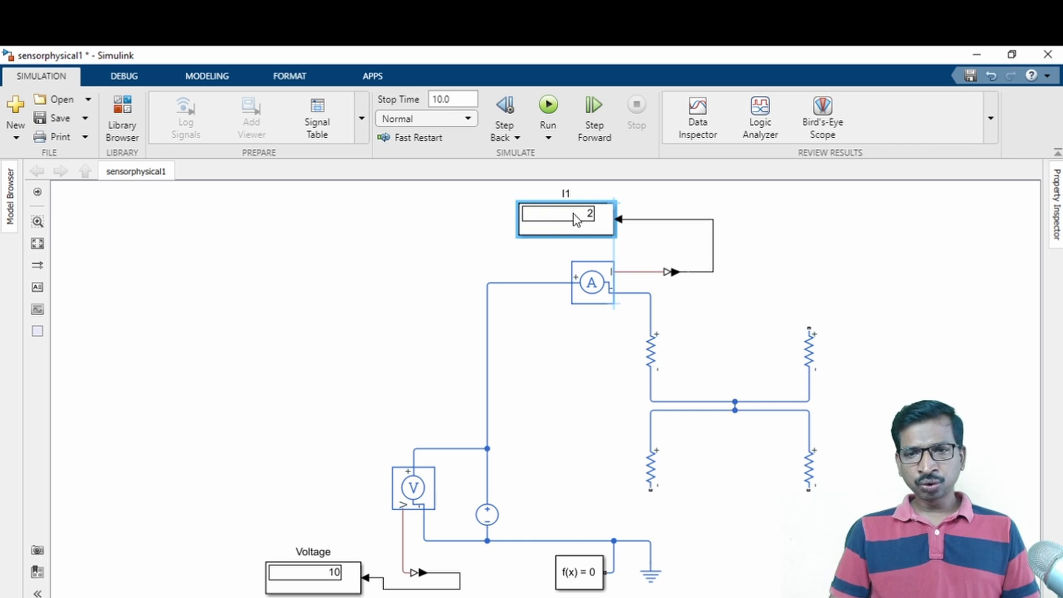
left_click(747, 273)
Copy the current sensor to above the upper-right resistor and move the I1 display below the original sensor
left_click_drag(589, 287, 780, 287)
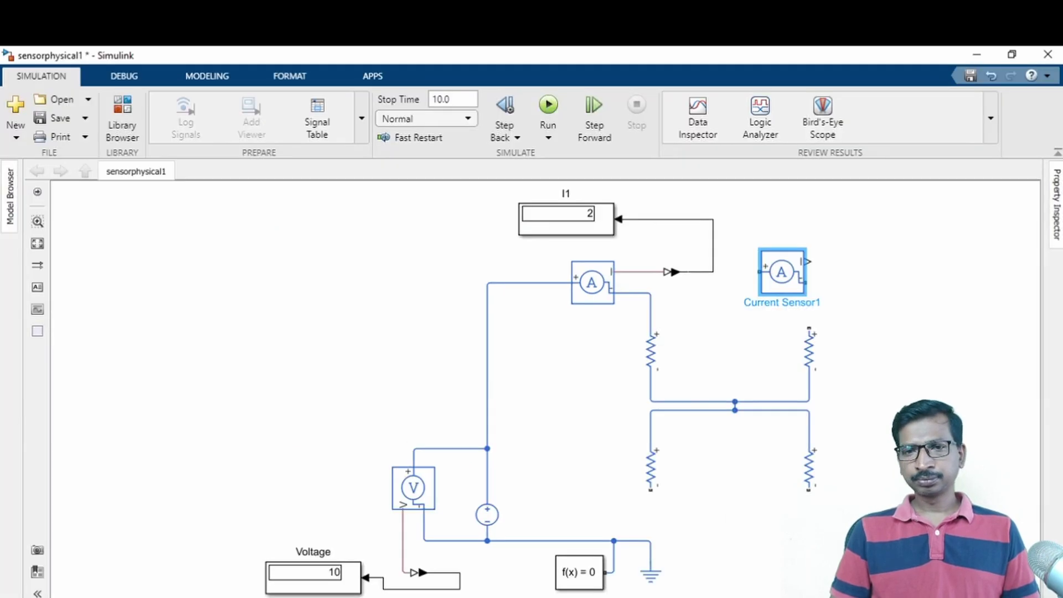
left_click(557, 341)
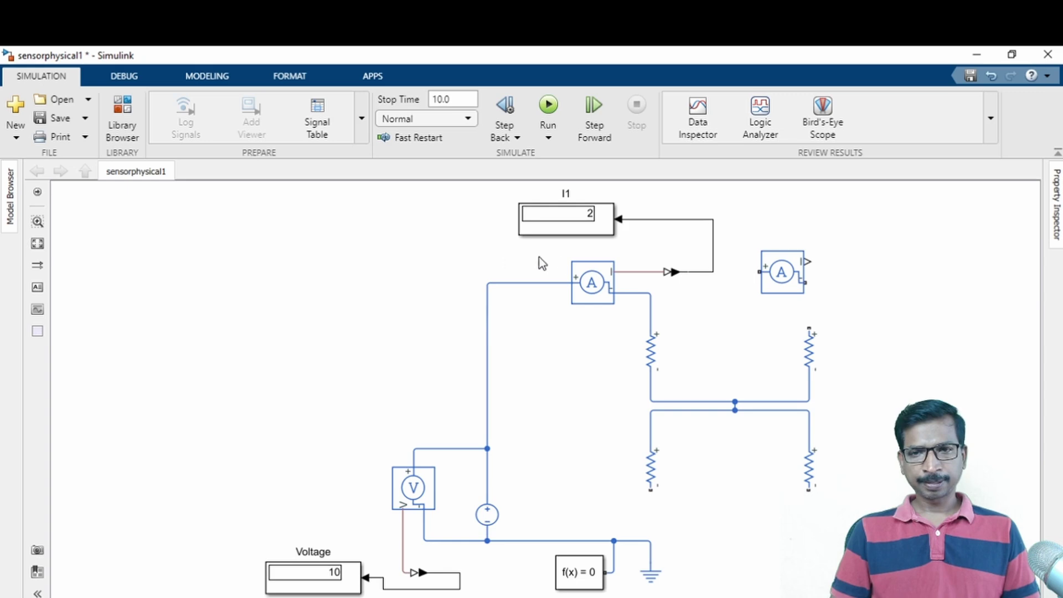
left_click(597, 226)
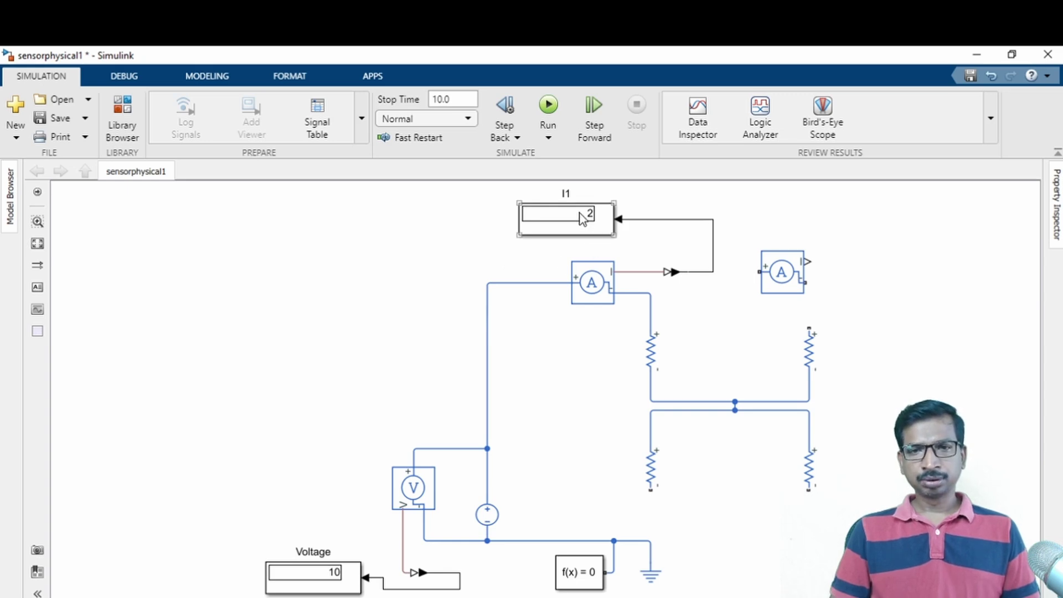
left_click_drag(583, 217, 586, 364)
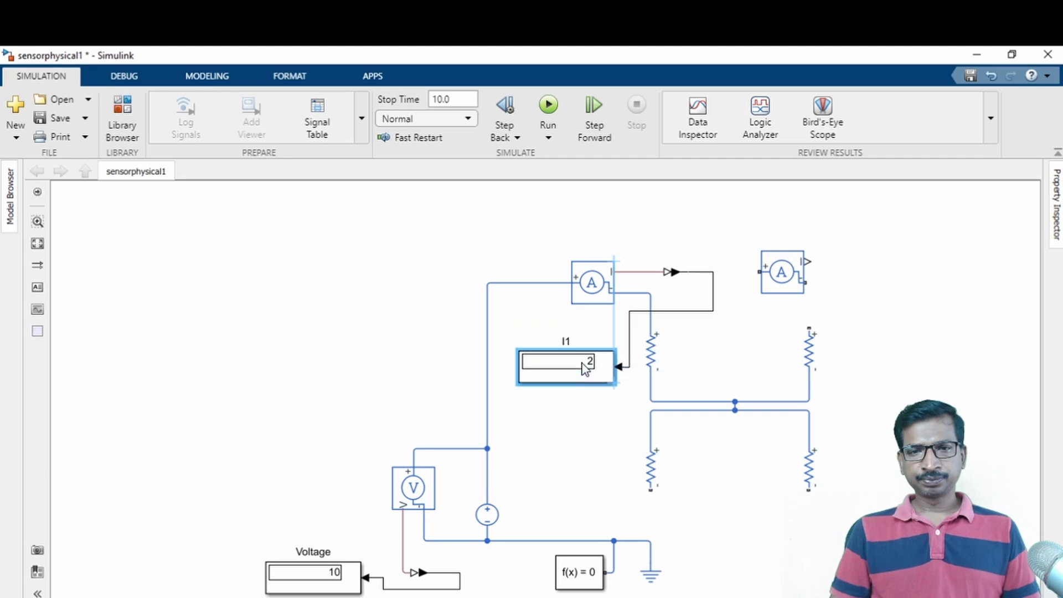
Flip the original current sensor vertically, shift it up, and place its PS-Simulink Converter between the sensor and the I1 display
right_click(584, 286)
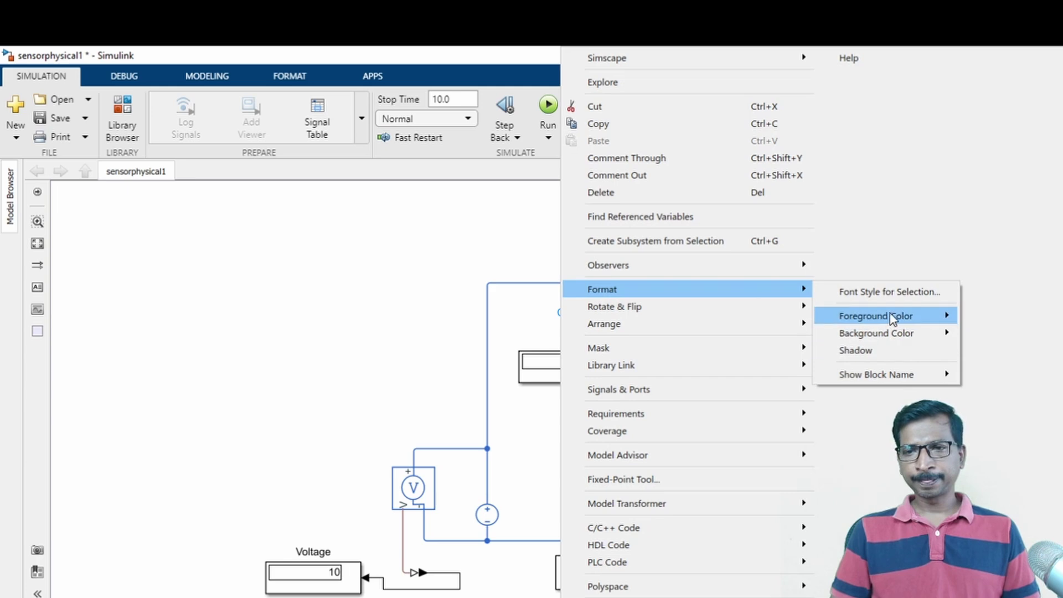
mouse_move(617, 306)
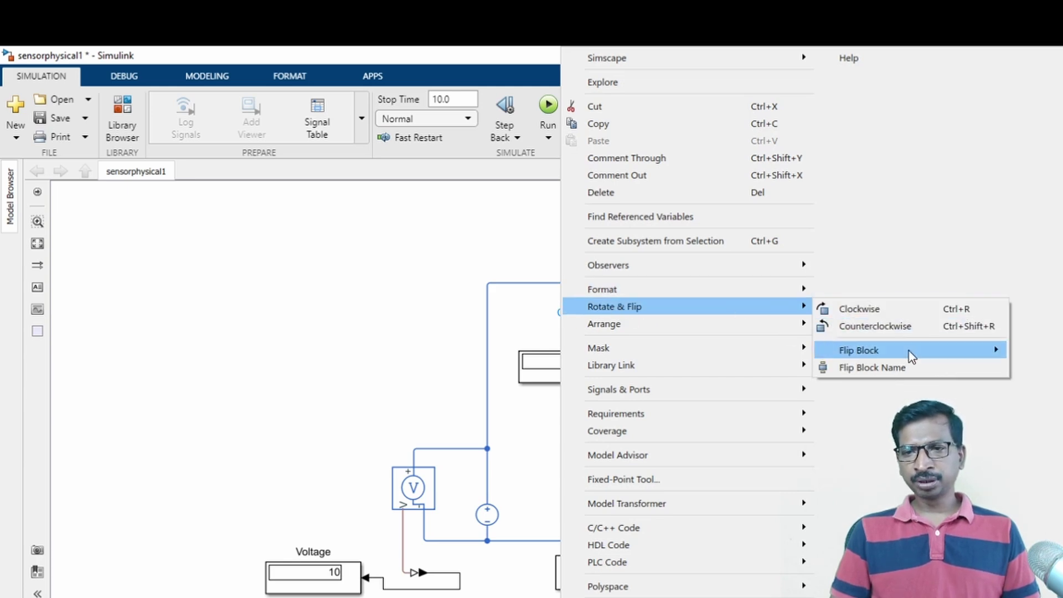
mouse_move(911, 358)
left_click(752, 367)
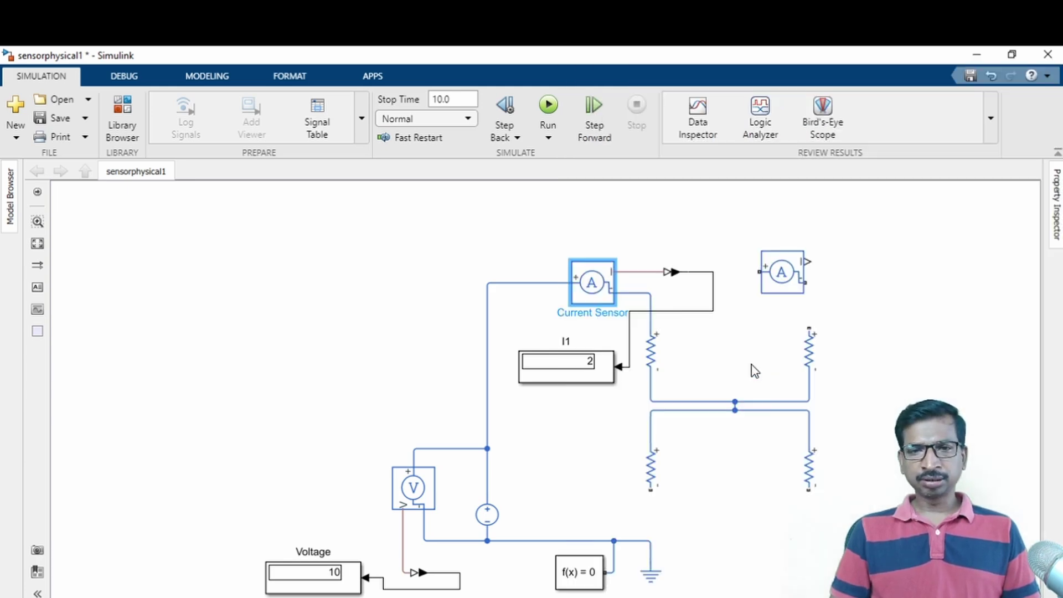
left_click_drag(600, 284, 587, 249)
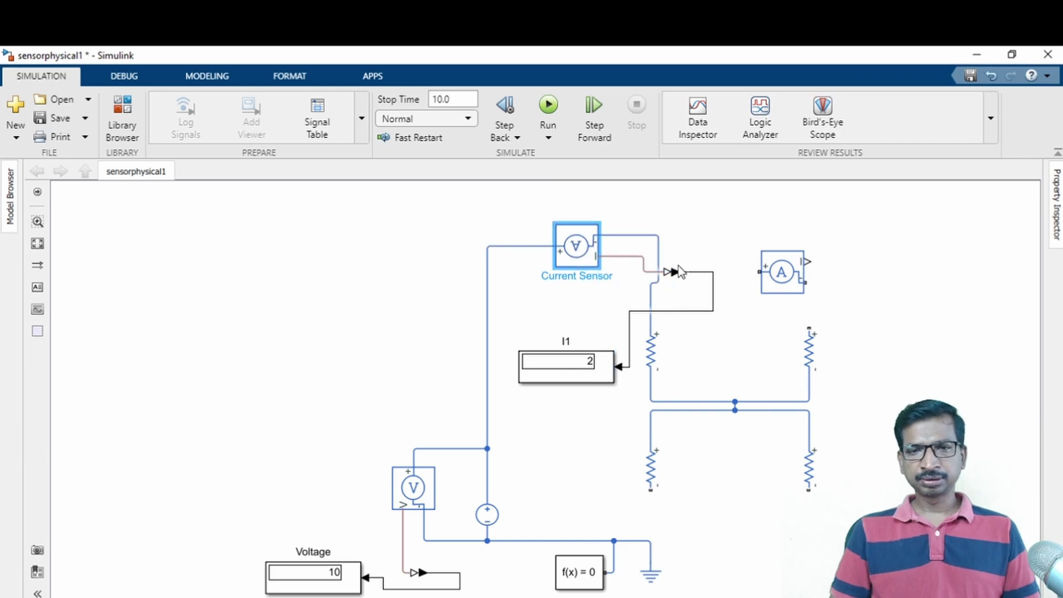
left_click(680, 274)
left_click_drag(679, 273, 581, 294)
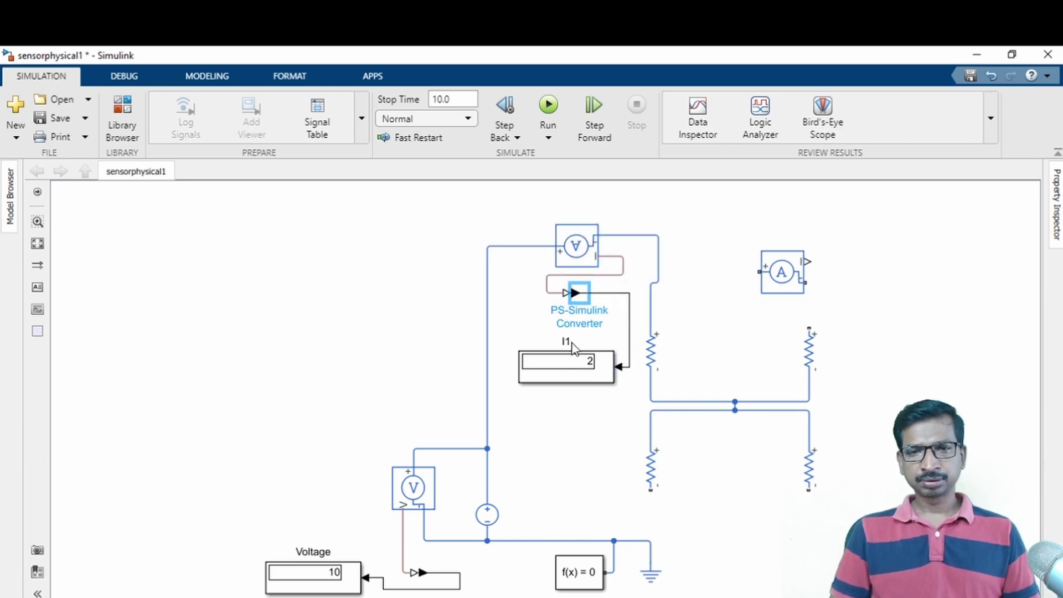
Rotate the I1 PS-Simulink Converter 180 degrees so its output faces left, and move the I1 display up beneath it
key("ctrl+r")
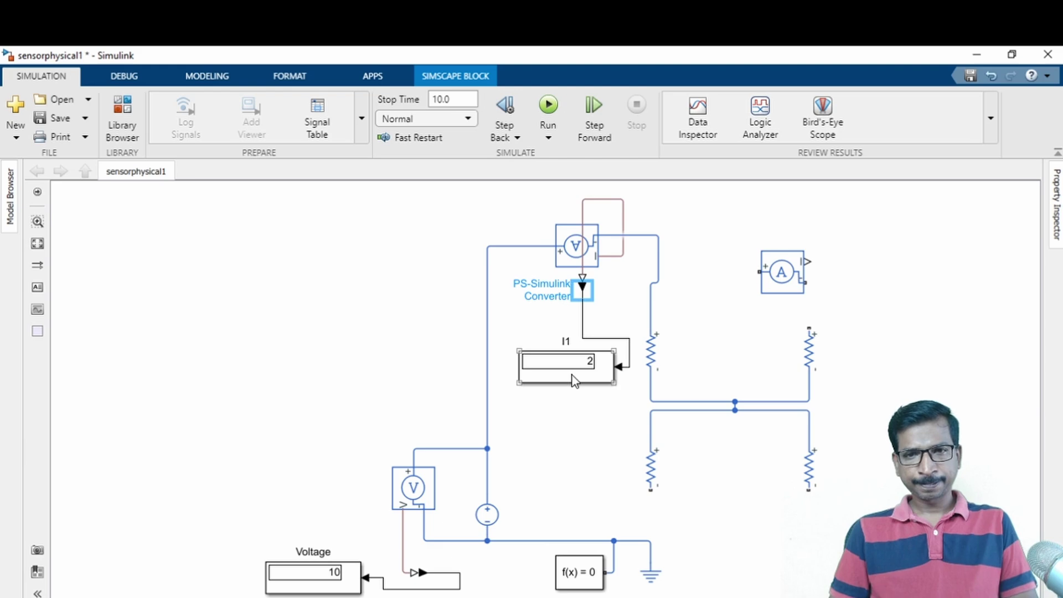
key("ctrl+r")
left_click_drag(573, 380, 561, 349)
left_click(553, 387)
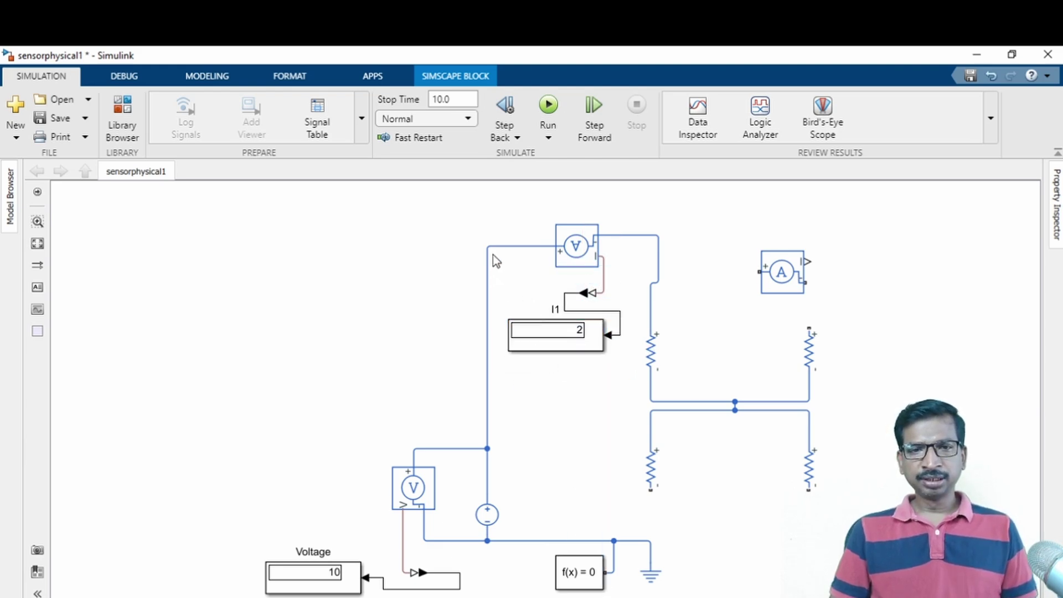
Wire the second current sensor between the supply line and the upper-right resistor, routing the supply link above the first sensor
mouse_move(488, 245)
left_mouse_down()
mouse_move(576, 183)
mouse_move(745, 216)
mouse_move(758, 300)
left_mouse_up()
left_click(681, 232)
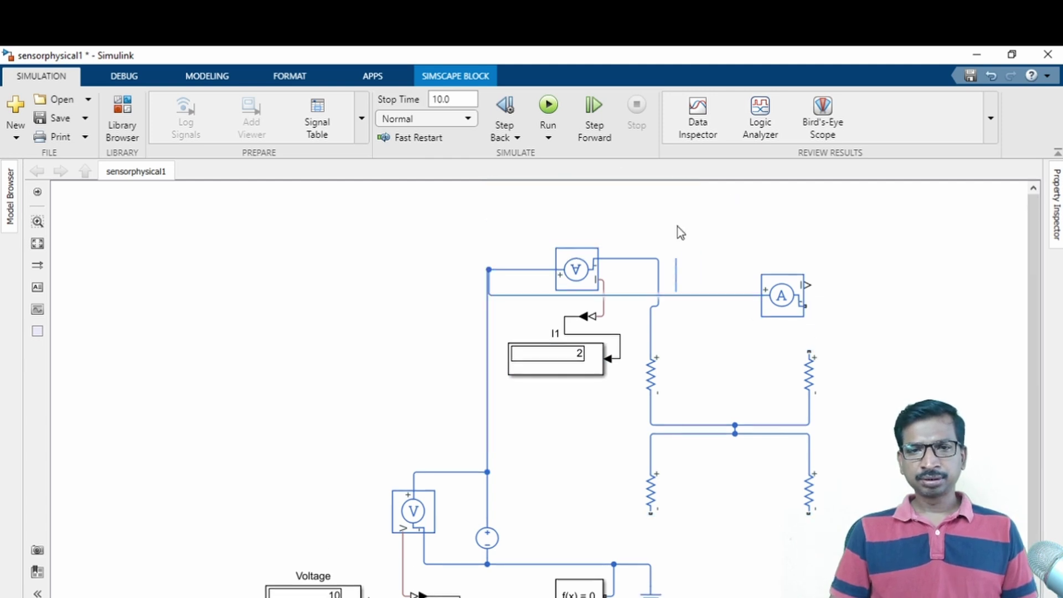
left_click_drag(692, 300, 689, 205)
left_click_drag(804, 305, 809, 349)
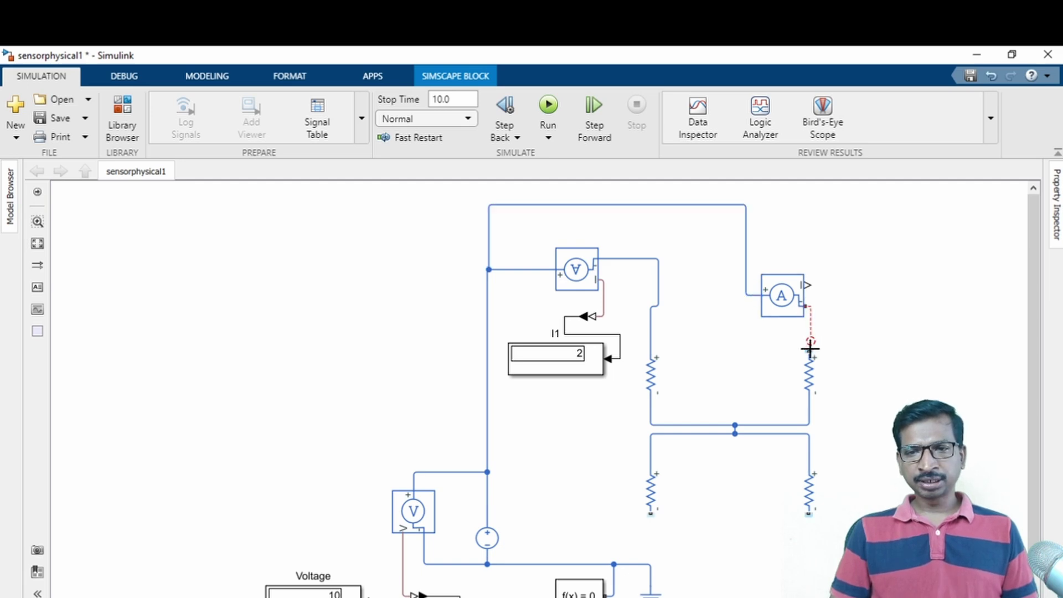
Copy the PS-Simulink Converter to the upper-right current sensor's output, rotated 180 degrees to face right
left_click(579, 318)
left_click_drag(584, 321, 804, 285)
key("ctrl+r")
key("ctrl+r")
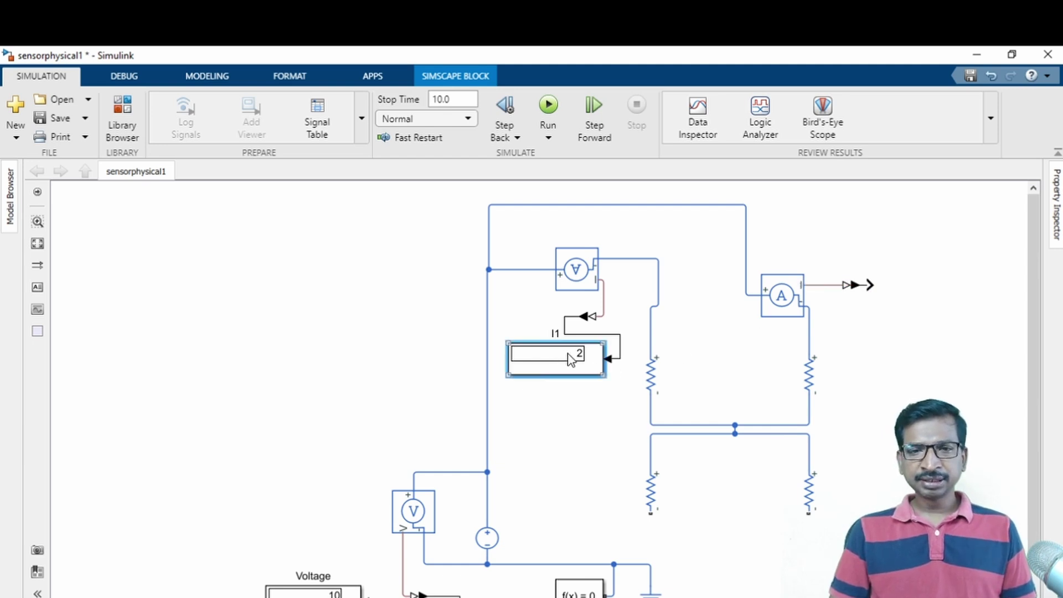
Copy the I1 display beside the upper-right converter, rotate it 180 degrees, connect it and align it with the signal line
left_click_drag(570, 353, 941, 293)
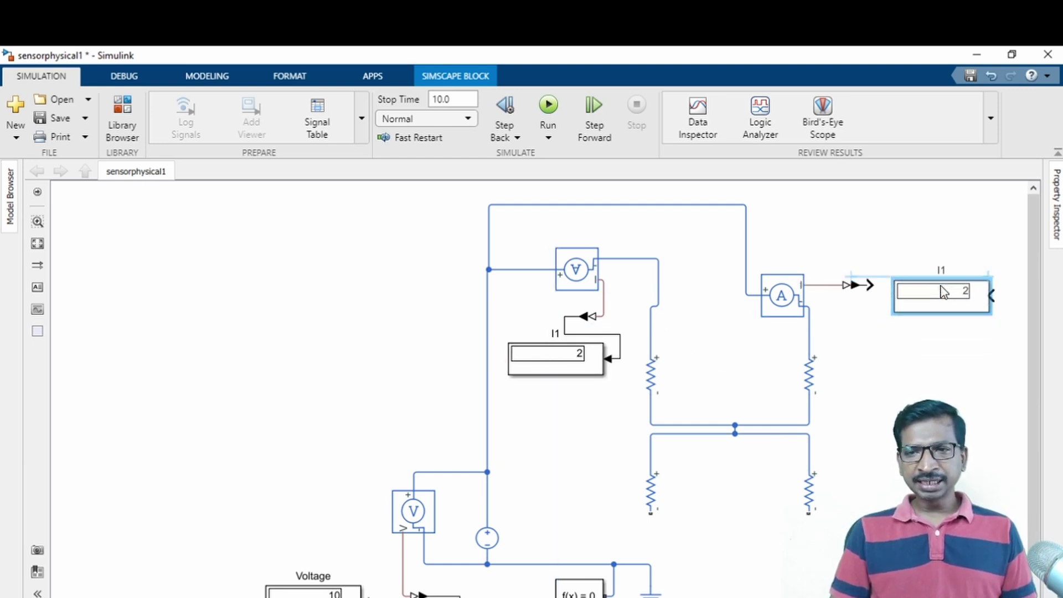
key("ctrl+r")
key("ctrl+z")
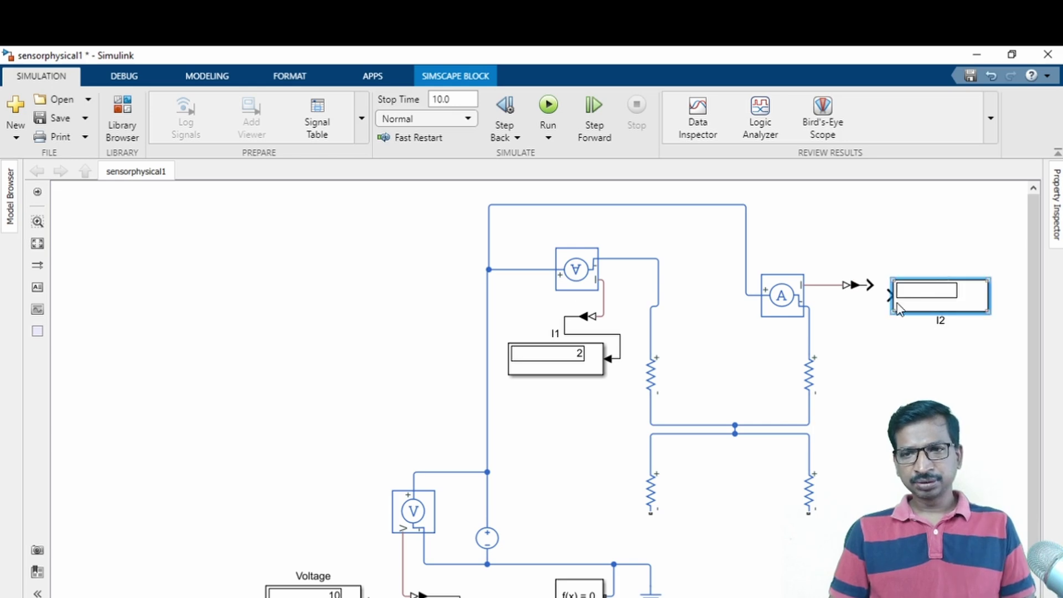
left_click_drag(889, 296, 870, 284)
left_click(946, 301)
left_click_drag(945, 302, 946, 291)
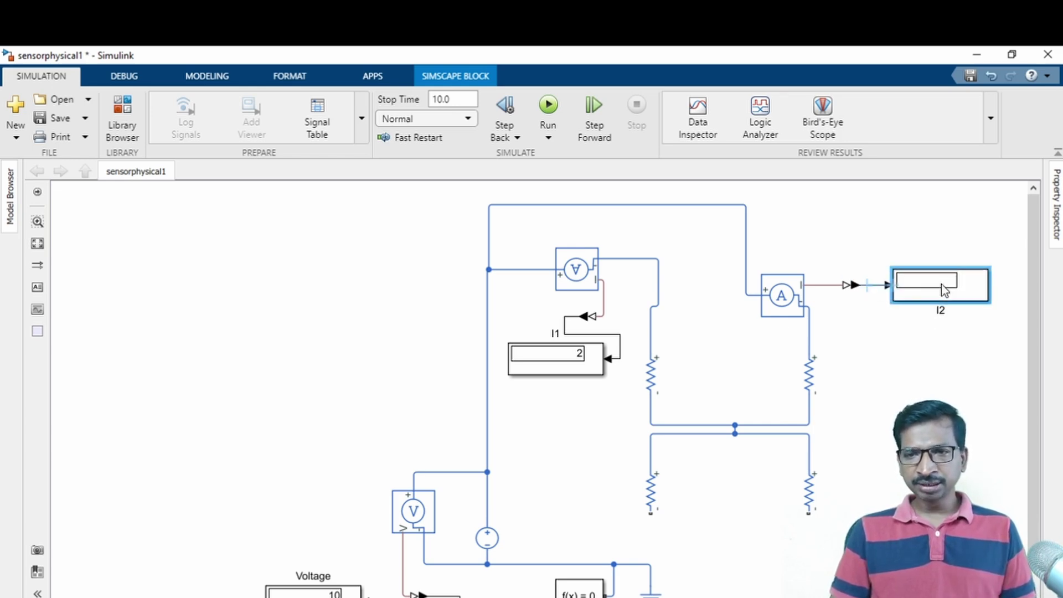
left_click(749, 518)
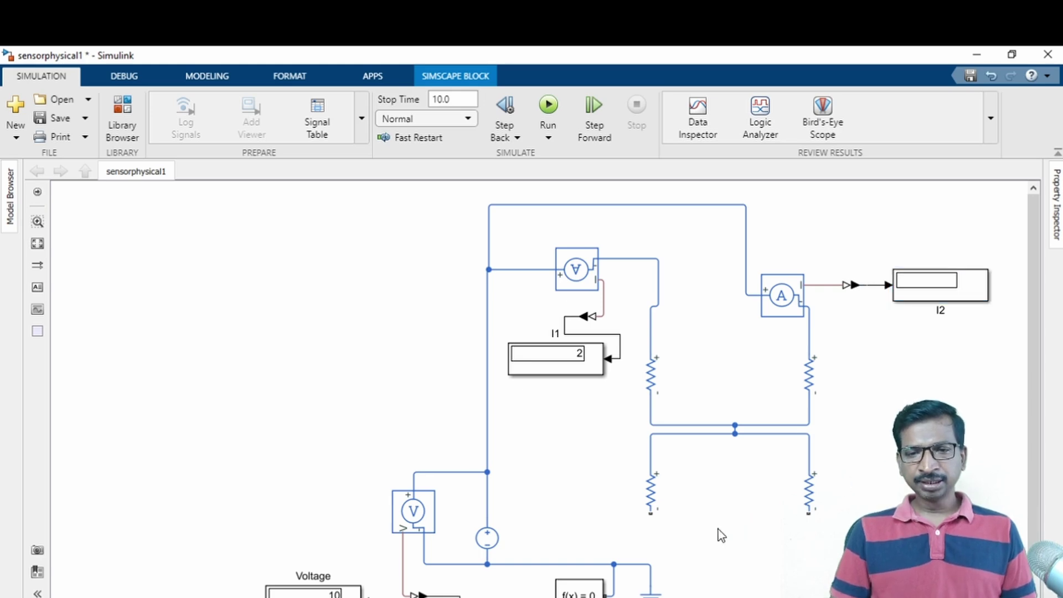
Copy the upper-right current sensor to below the lower-left resistor and connect it to the resistor's free end
scroll(718, 530, "down", 1)
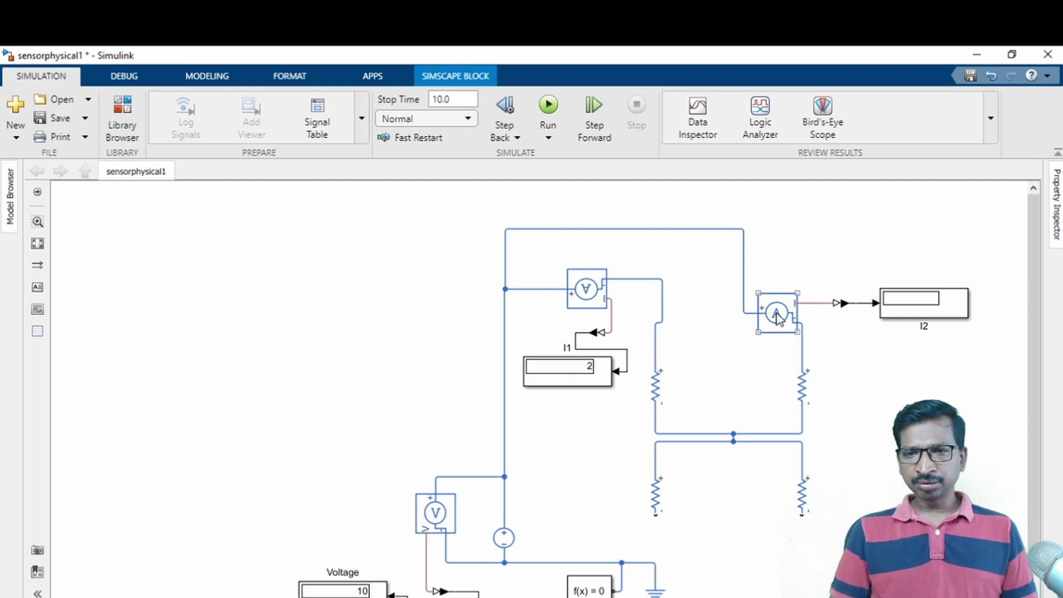
left_click_drag(776, 312, 655, 514)
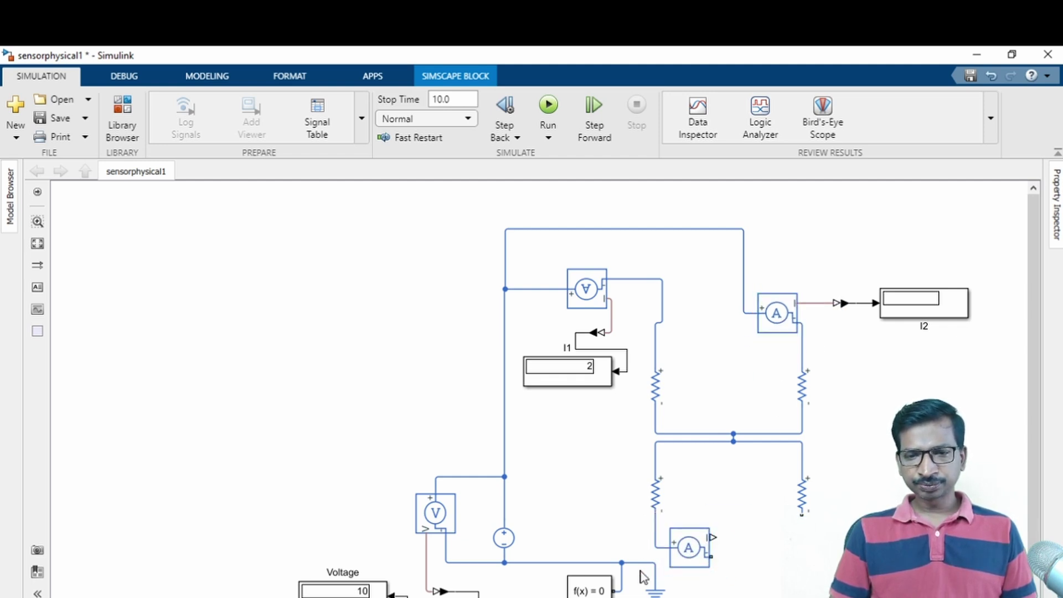
Move the Solver Configuration block below the voltage sensor's converter and the Electrical Reference down and left, shifting the solver's connection line left
left_click_drag(652, 595, 648, 596)
left_click_drag(577, 527, 444, 518)
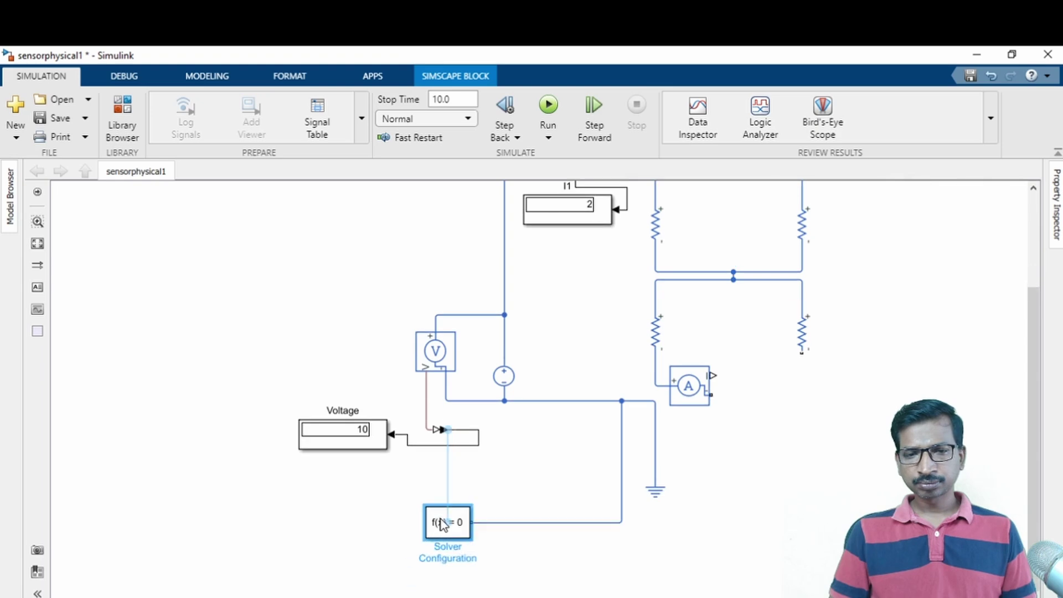
left_click(622, 464)
left_click_drag(557, 457, 534, 458)
left_click_drag(659, 493, 553, 574)
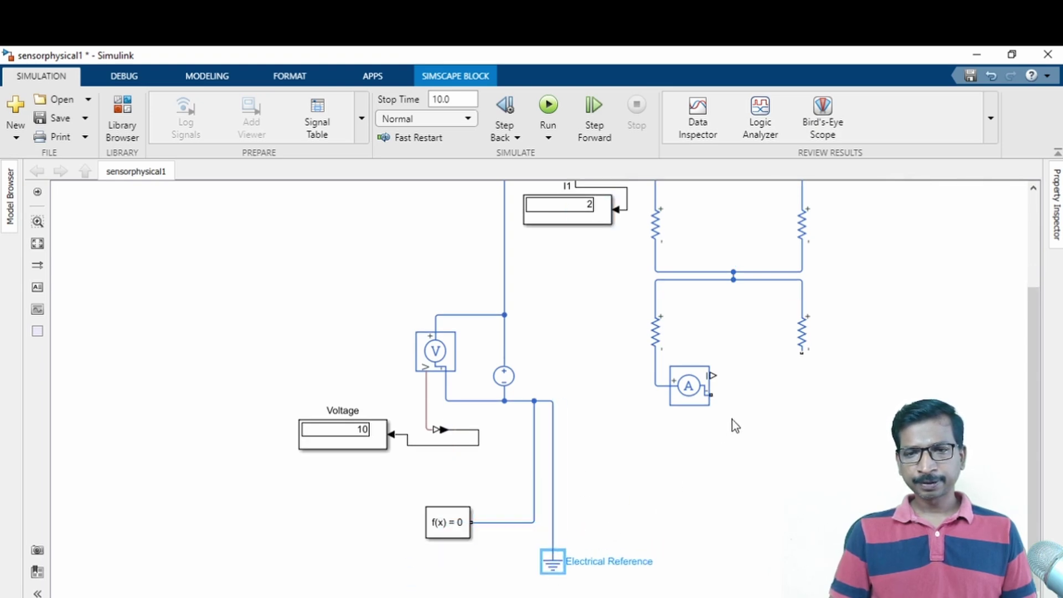
Move the lower-left current sensor closer beneath its resistor and rotate it to a vertical orientation
left_click_drag(693, 386, 673, 385)
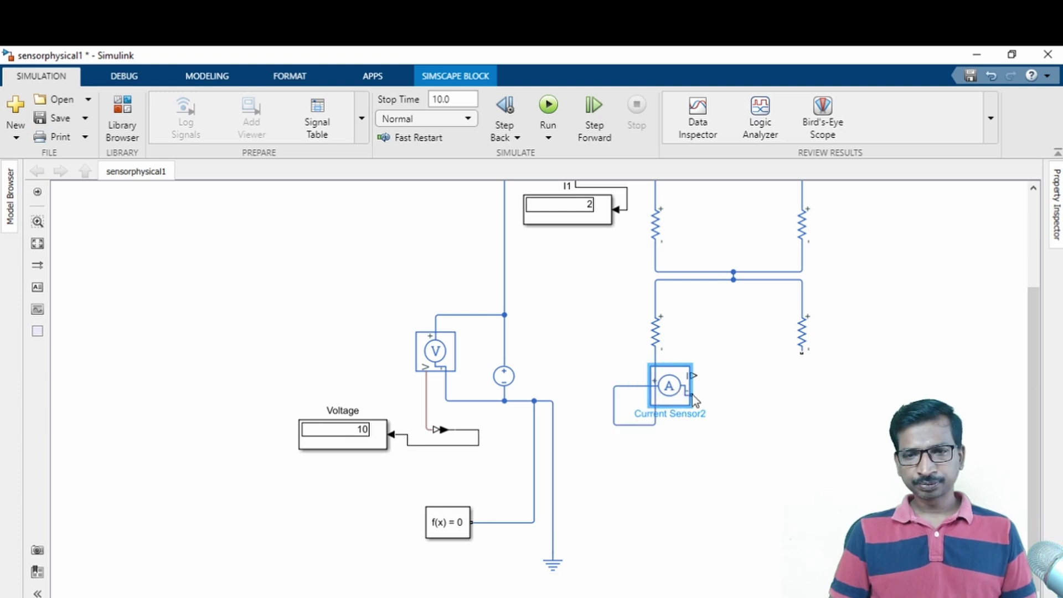
key("ctrl+r")
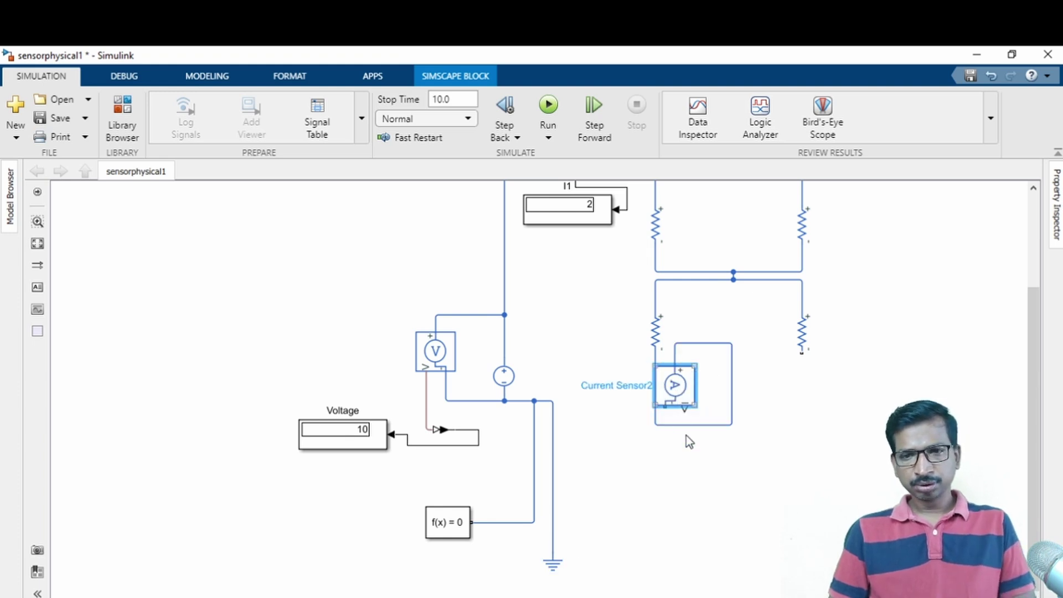
key("ctrl+r")
key("ctrl+r")
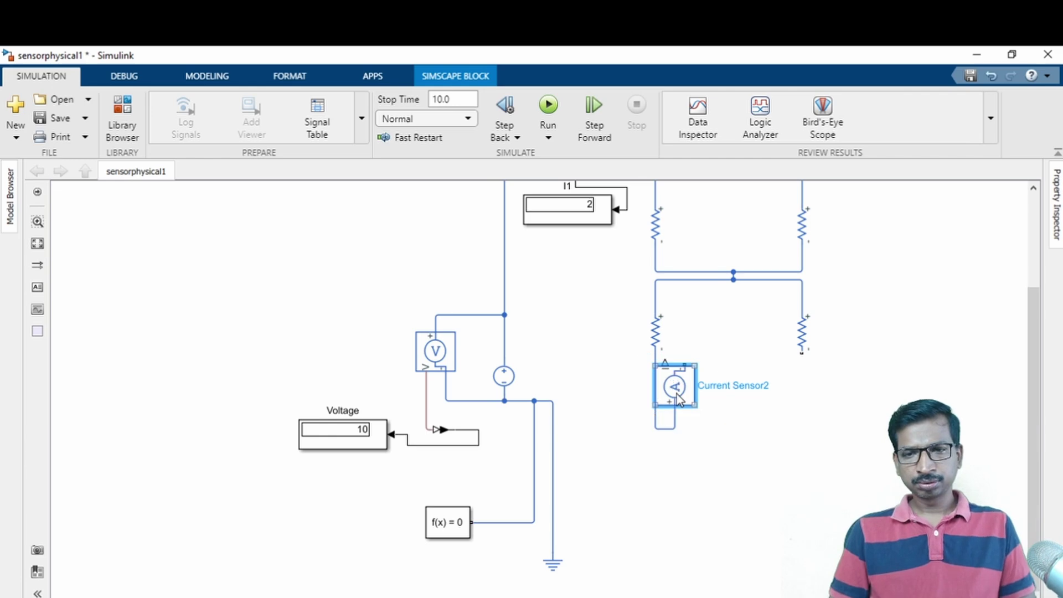
Copy the current sensor below the lower-right resistor, orient both lower sensors with plus terminals up, and wire them to the ground line
mouse_move(679, 398)
left_mouse_down()
mouse_move(680, 439)
mouse_move(659, 438)
mouse_move(804, 432)
mouse_move(801, 354)
left_mouse_up()
key("ctrl+r")
key("ctrl+r")
mouse_move(797, 420)
left_mouse_down()
mouse_move(822, 421)
mouse_move(664, 487)
mouse_move(649, 454)
mouse_move(522, 480)
mouse_move(564, 489)
mouse_move(553, 479)
left_mouse_up()
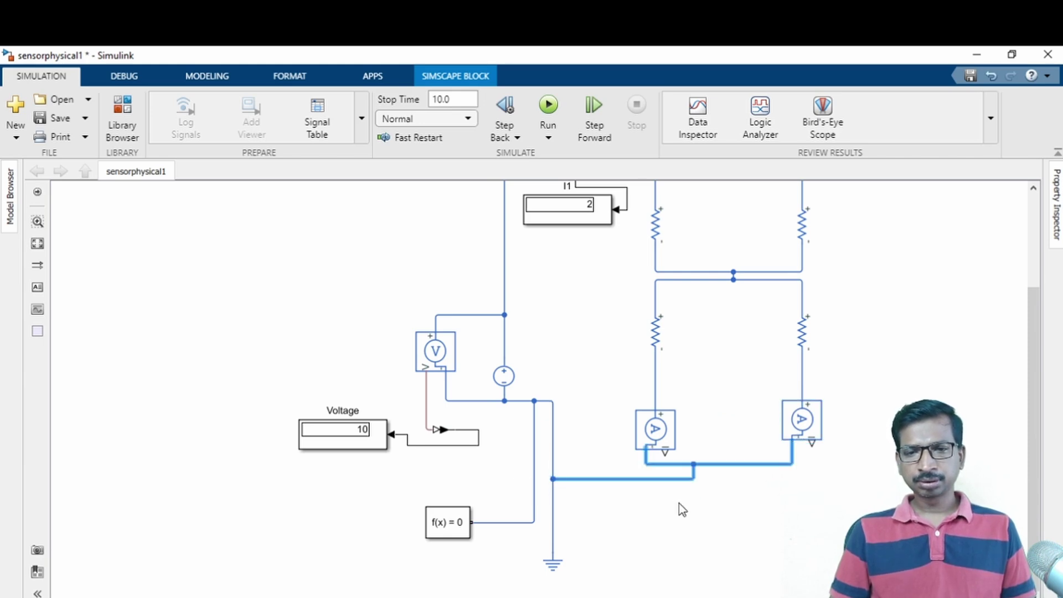
left_click(658, 432)
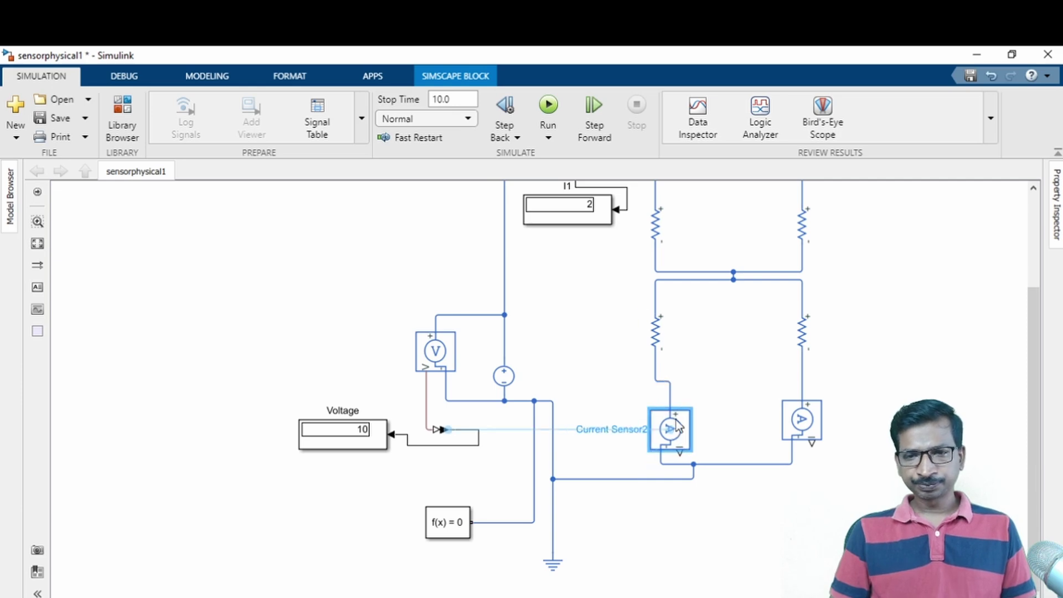
left_click(588, 340)
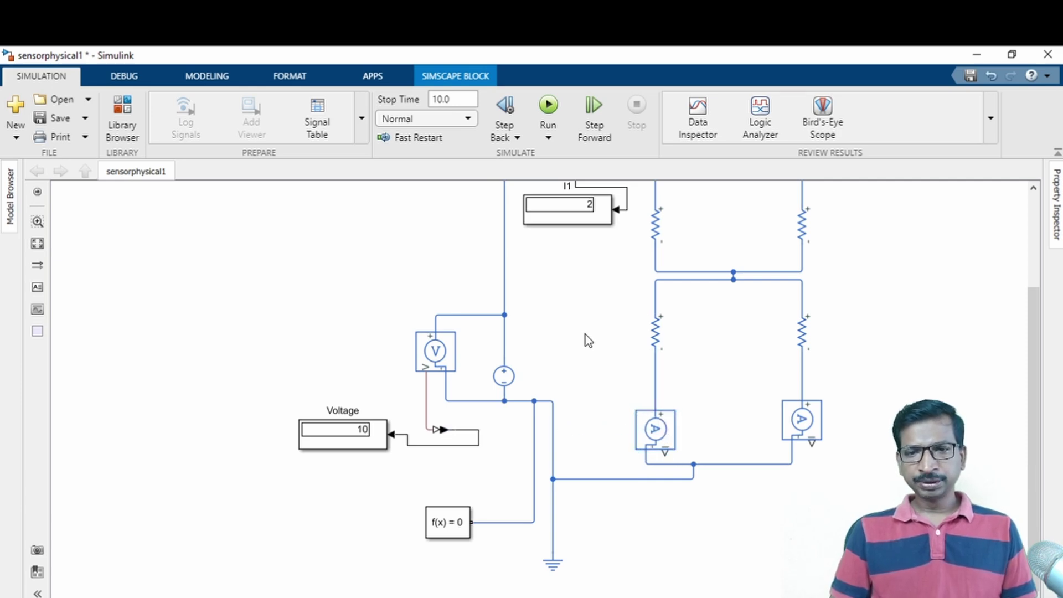
Copy the I1 PS-Simulink Converter beside each lower current sensor, flipped to face right, and connect each sensor's output to its converter
scroll(588, 338, "down", 2)
left_click(600, 203)
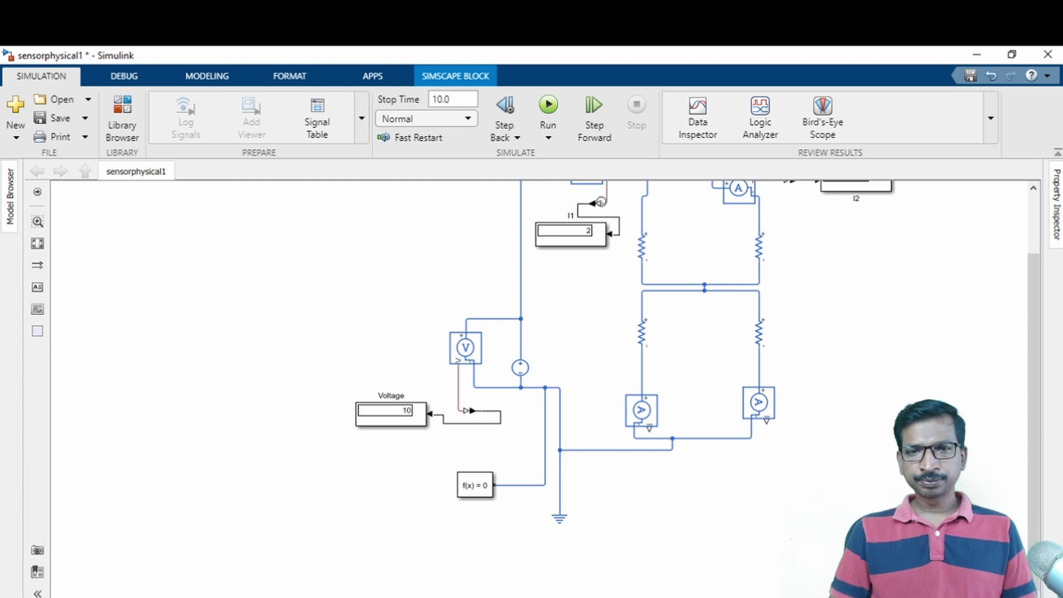
left_click(592, 206)
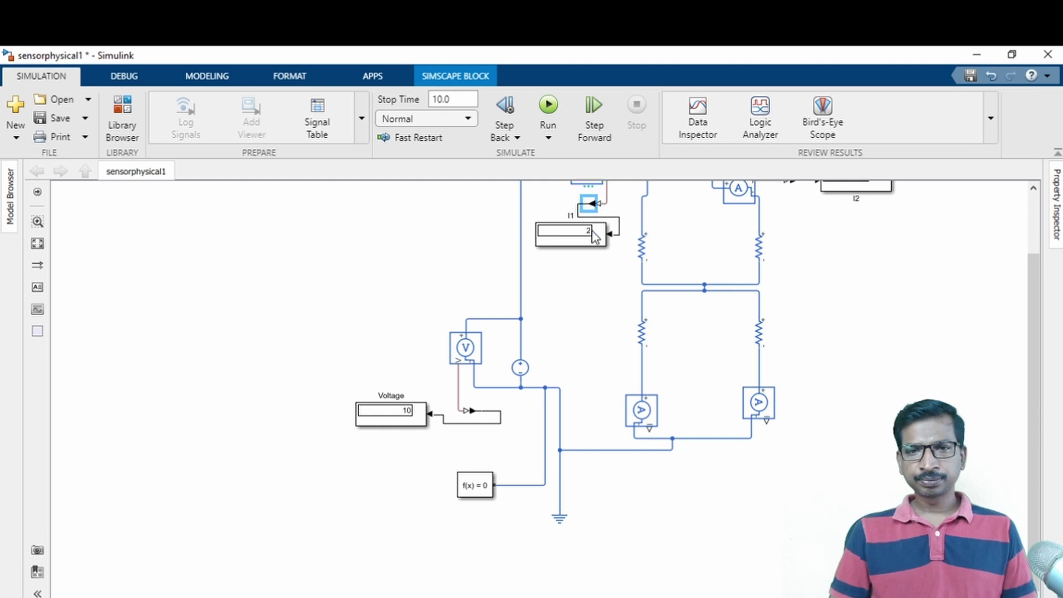
left_click_drag(589, 204, 674, 369)
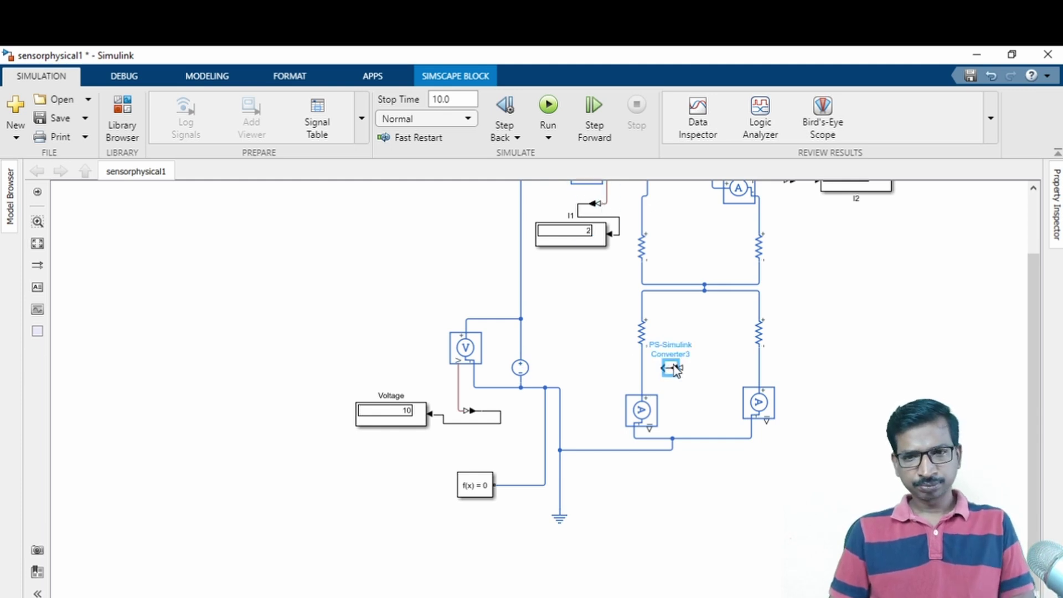
key("ctrl+i")
left_click(656, 402)
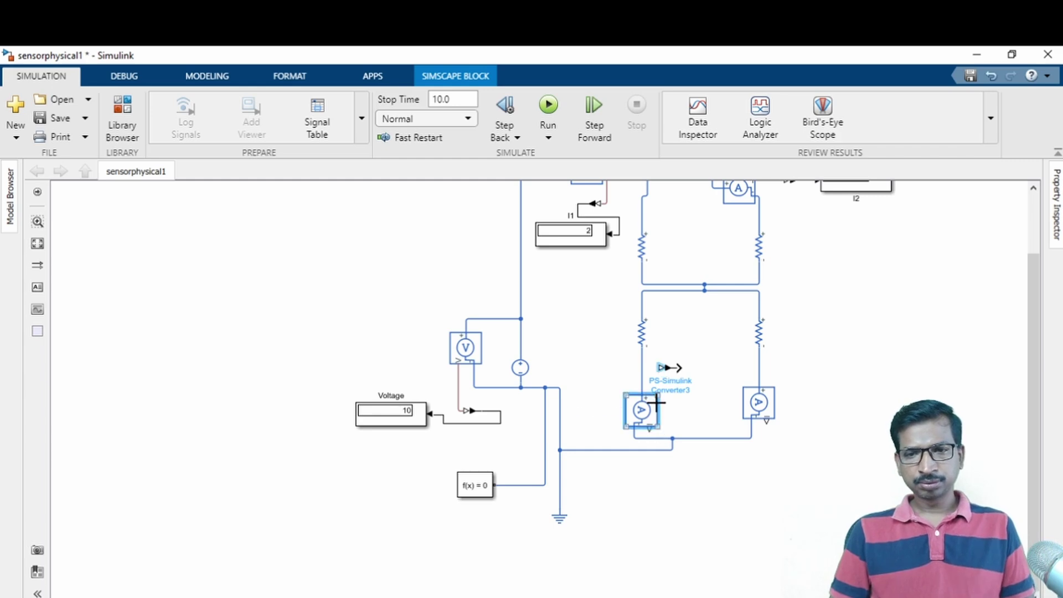
left_click_drag(656, 402, 661, 367)
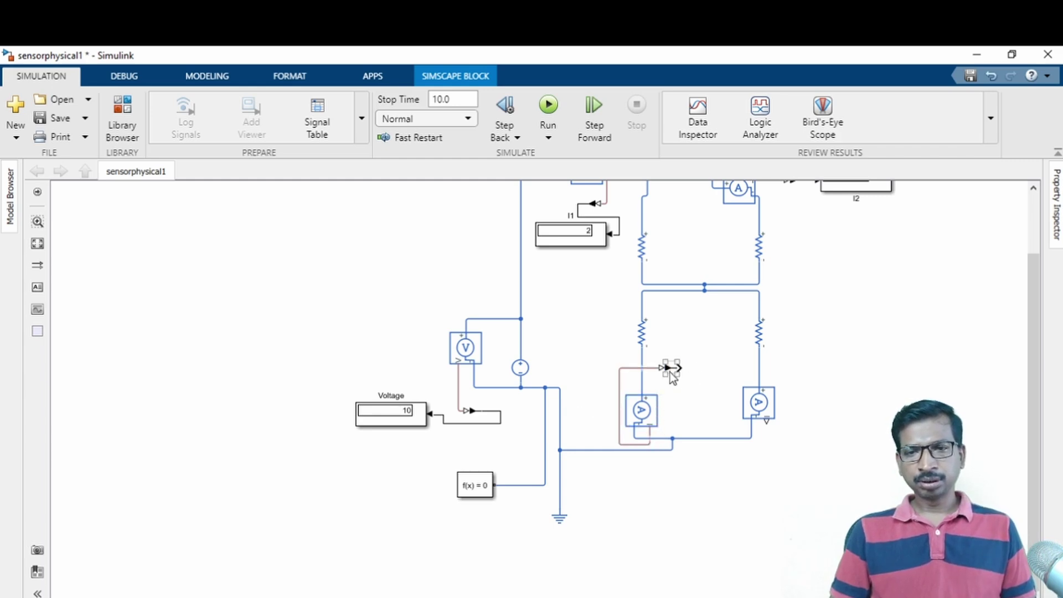
mouse_move(671, 369)
left_mouse_down()
mouse_move(828, 422)
mouse_move(819, 411)
left_mouse_up()
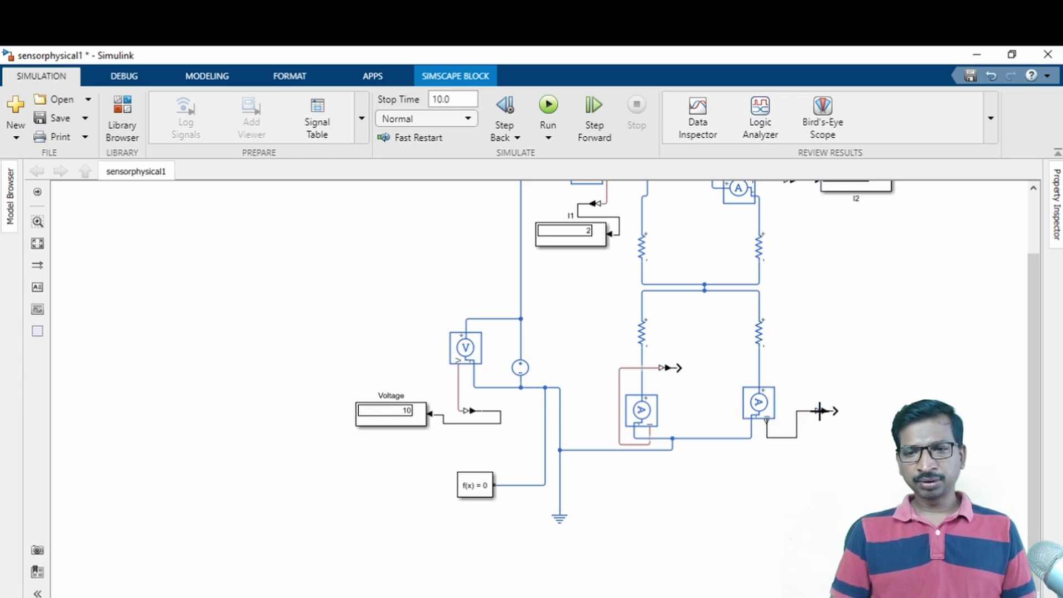
Copy the upper-right display to the outputs of the two lower PS-Simulink Converters and connect both copies
left_click_drag(850, 193, 719, 374)
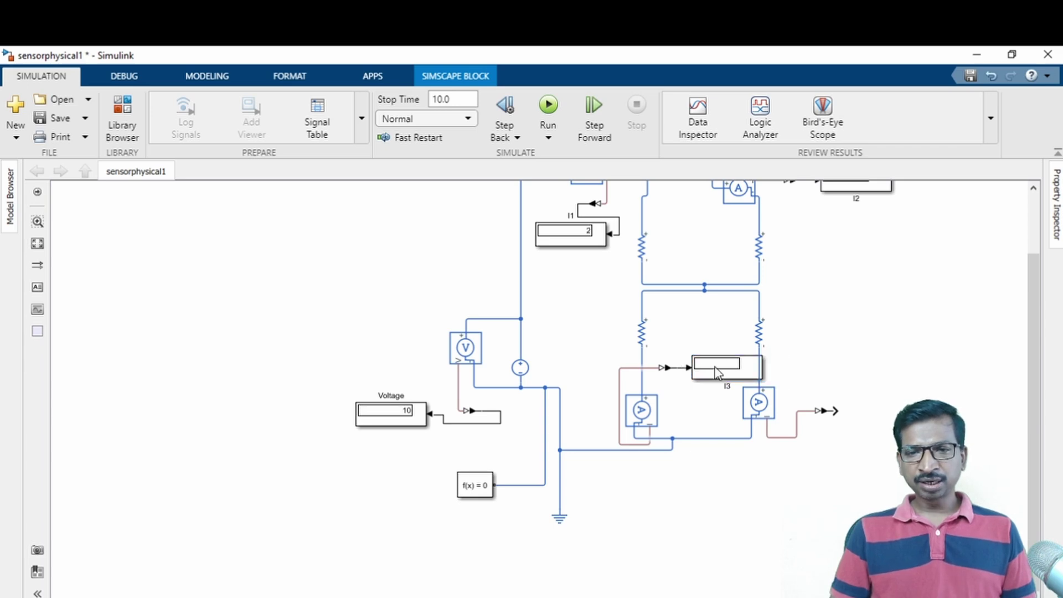
left_click_drag(715, 376, 874, 414)
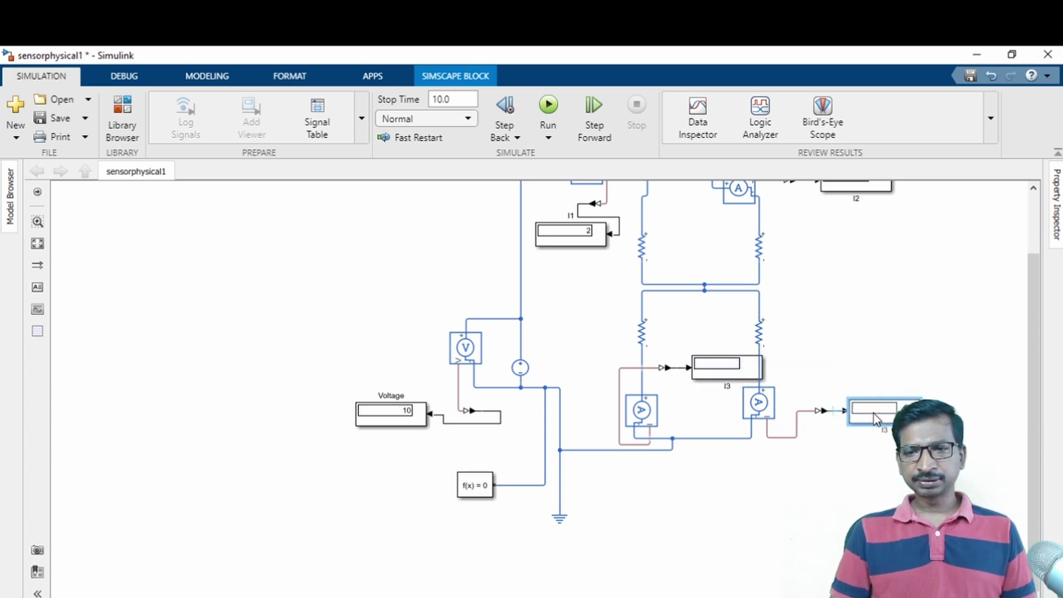
left_click(842, 513)
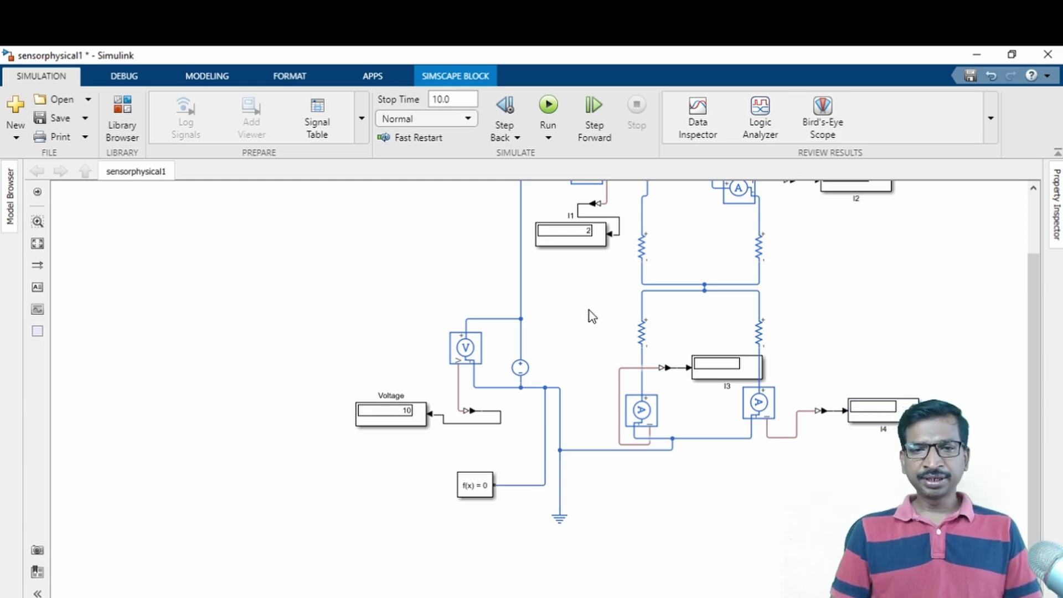
Run the simulation of the completed four-resistor circuit
scroll(589, 313, "up", 2)
scroll(588, 314, "right", 2)
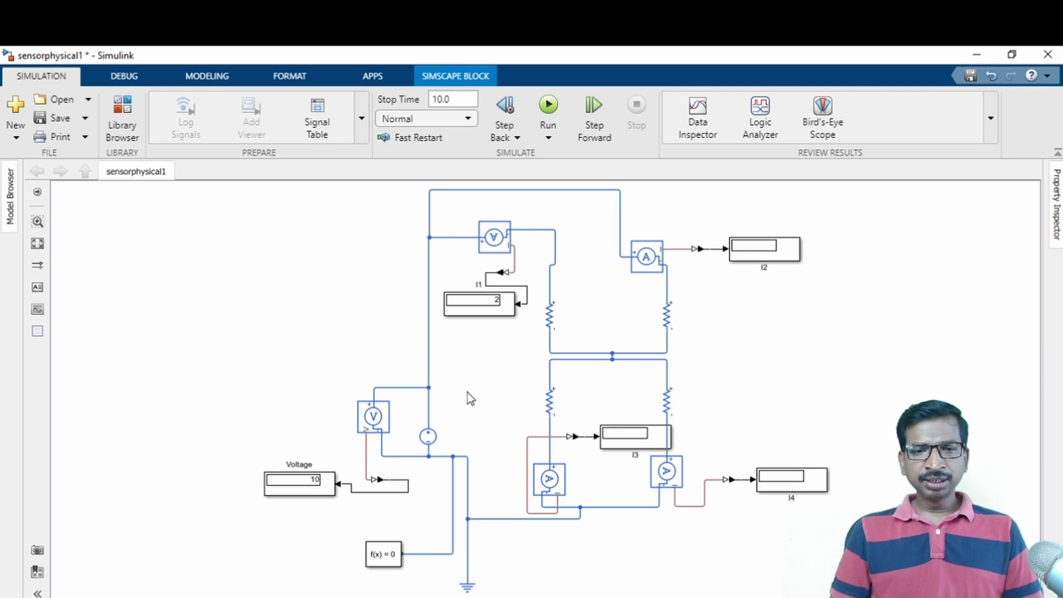
left_click(481, 313)
left_click(244, 264)
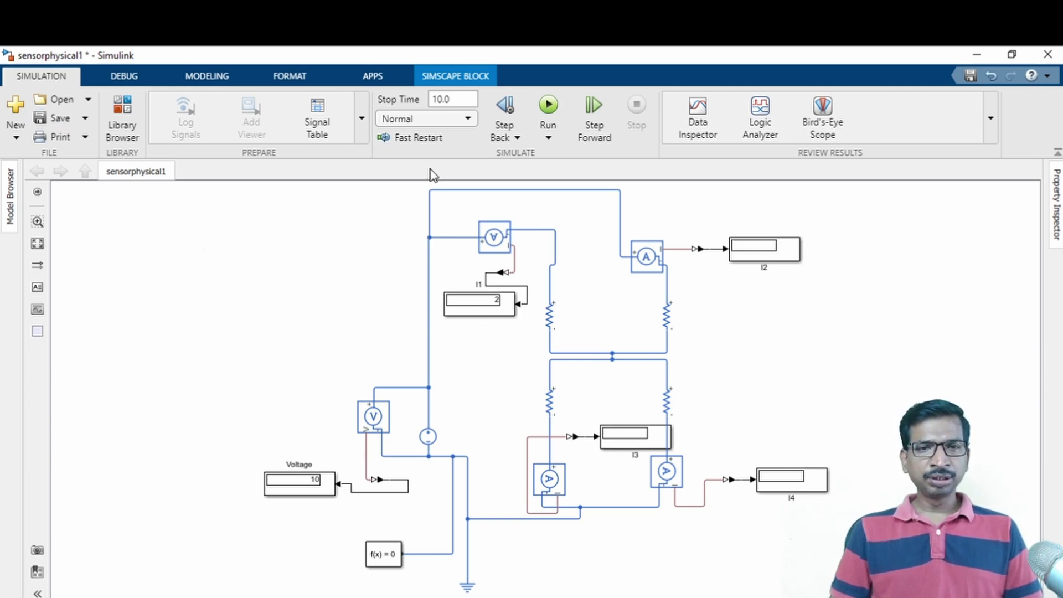
left_click(546, 108)
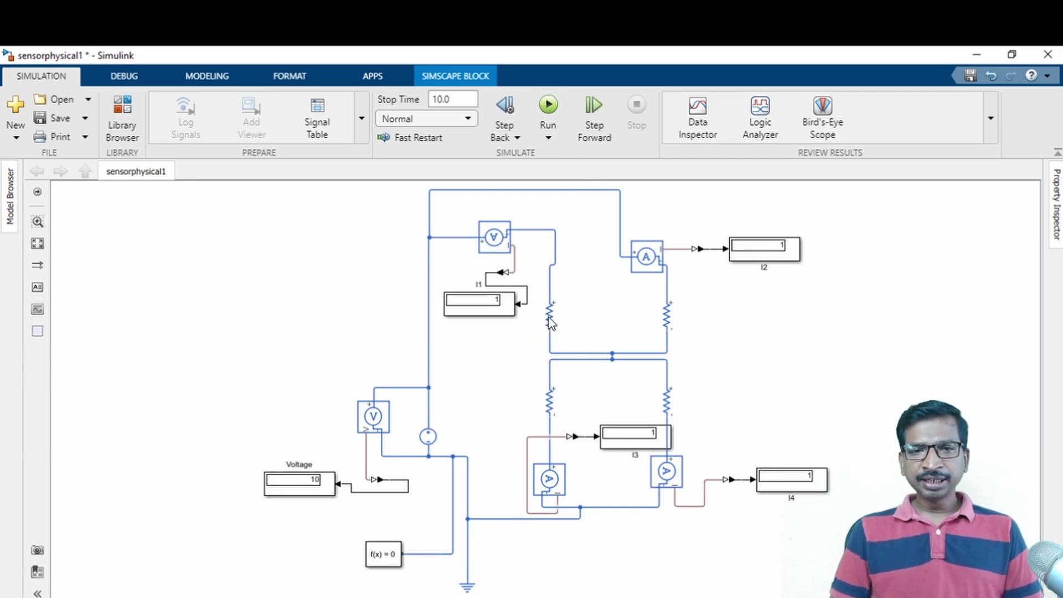
left_click_drag(530, 267, 709, 353)
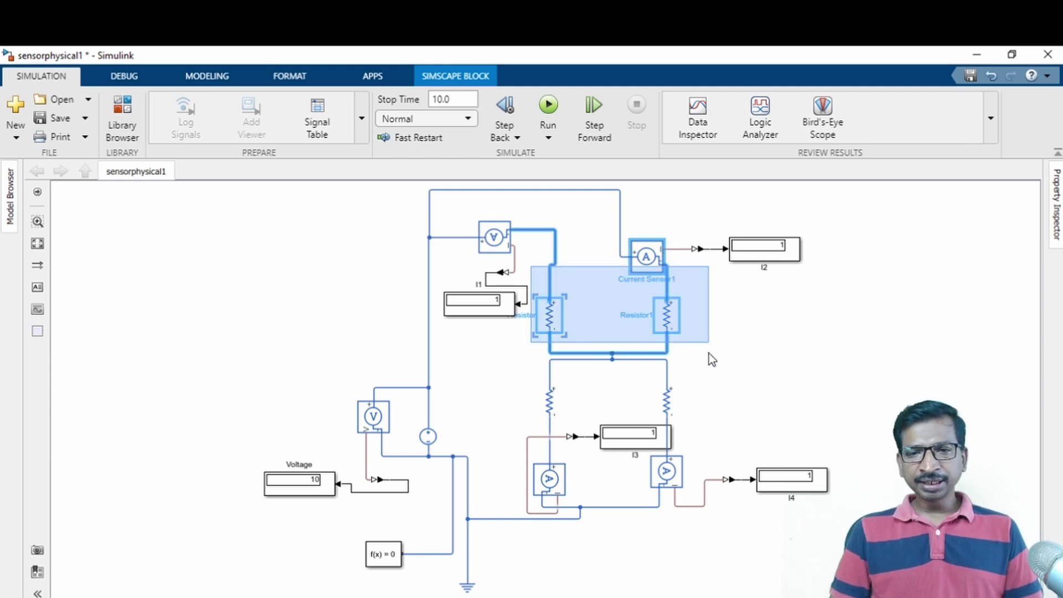
left_click_drag(524, 382, 682, 392)
left_click(792, 382)
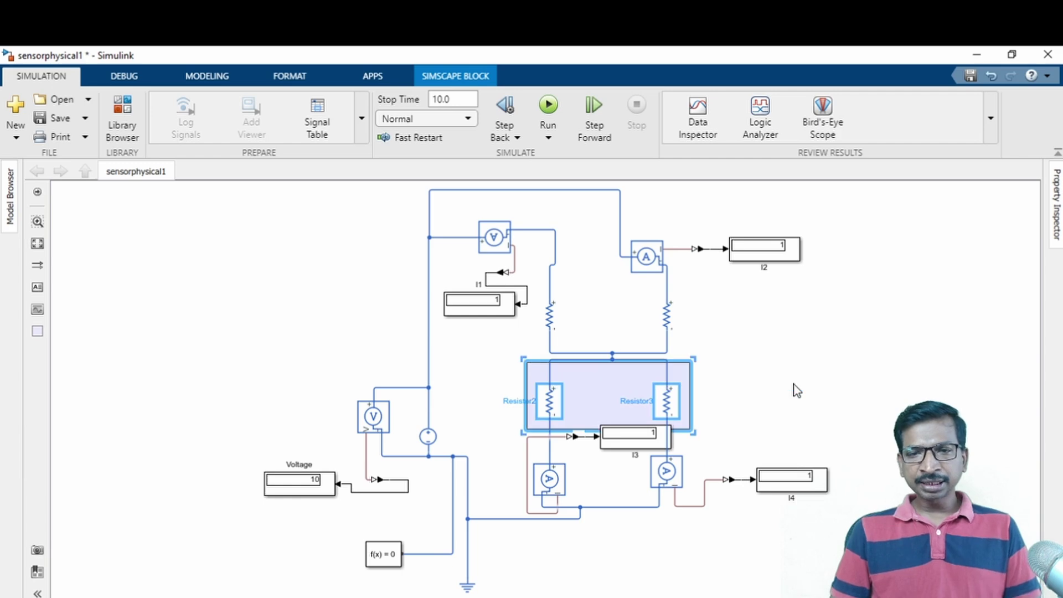
key("ctrl+z")
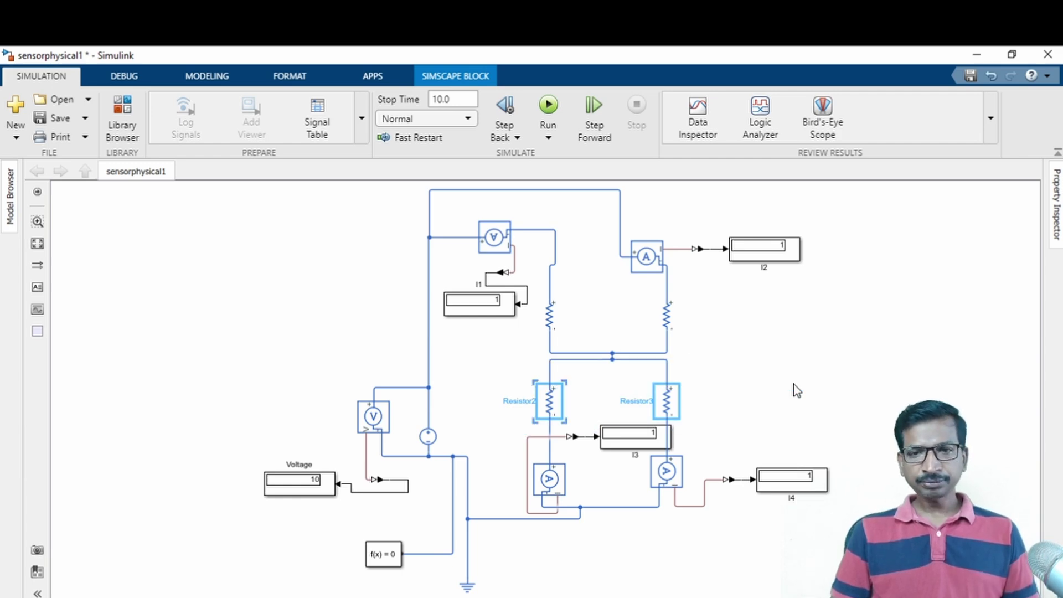
left_click(792, 425)
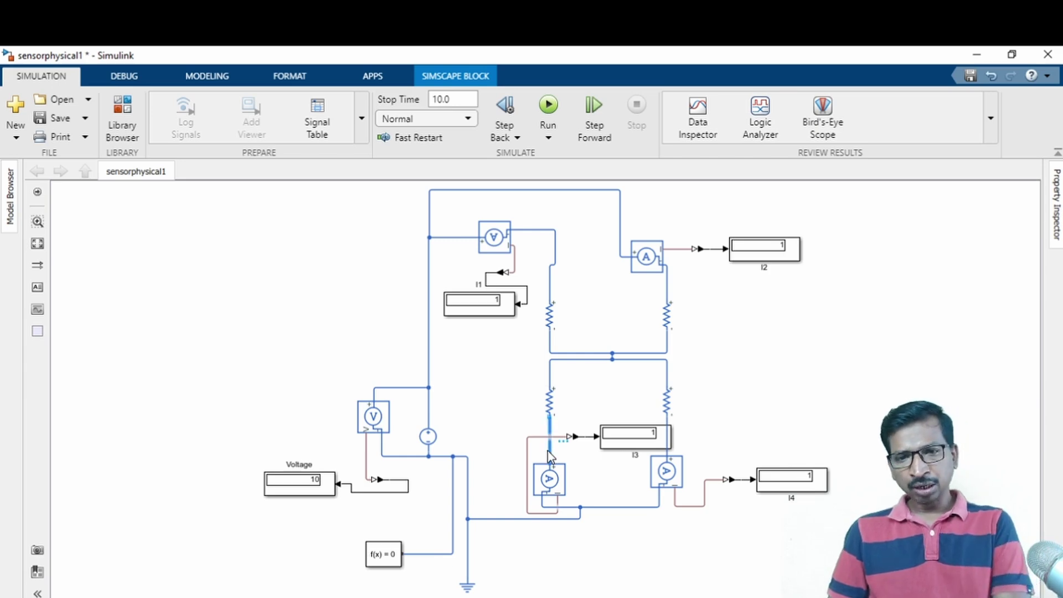
Reverse both lower current sensors by wiring minus terminals to the resistors and plus terminals to the ground line, moving the I3 display clear of the right branch
key("Delete")
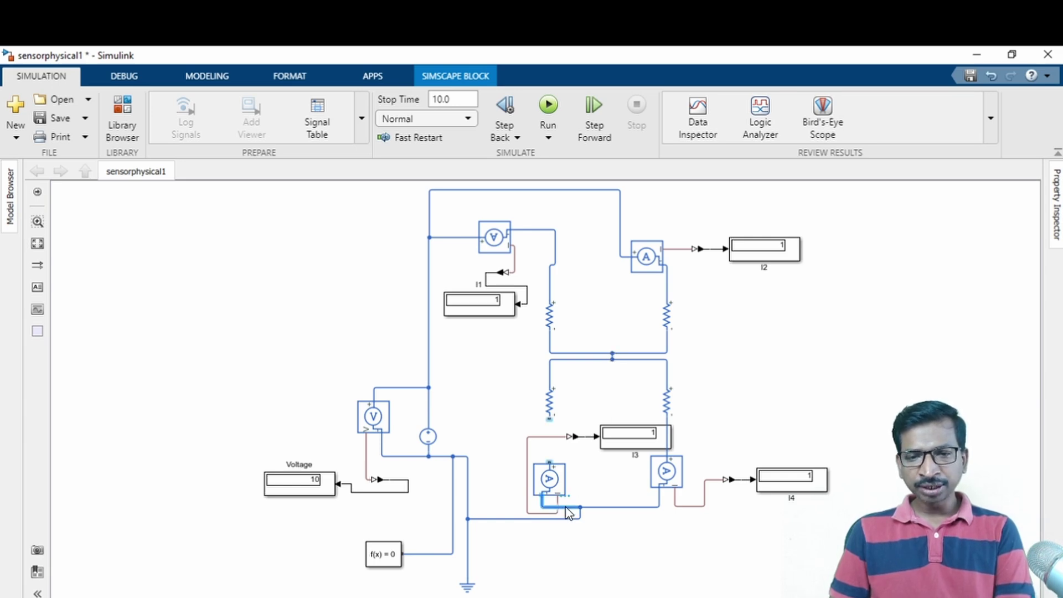
left_click_drag(550, 460, 549, 419)
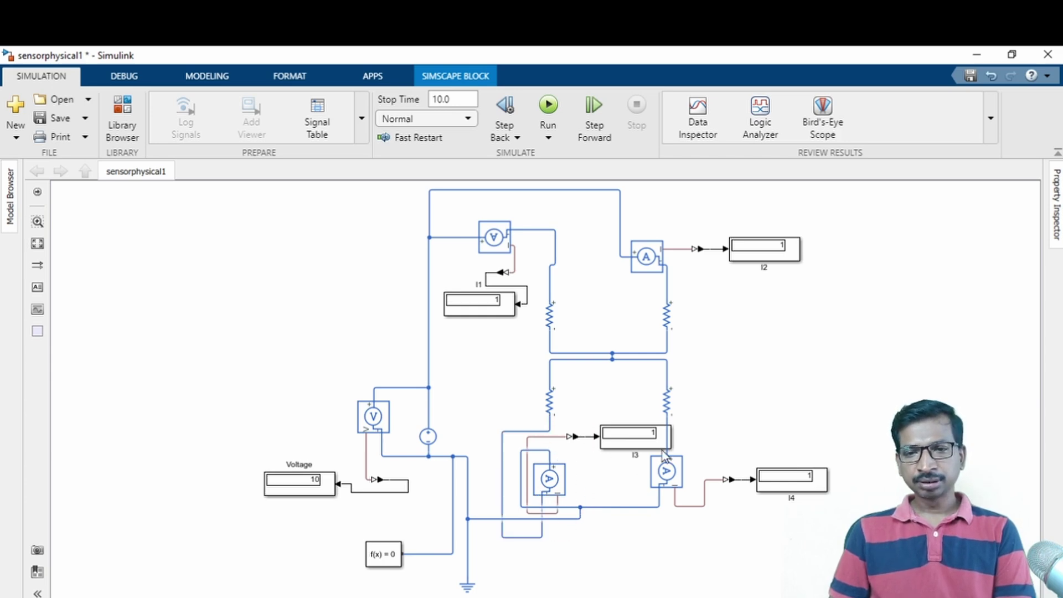
left_click(670, 419)
left_click_drag(667, 437, 650, 437)
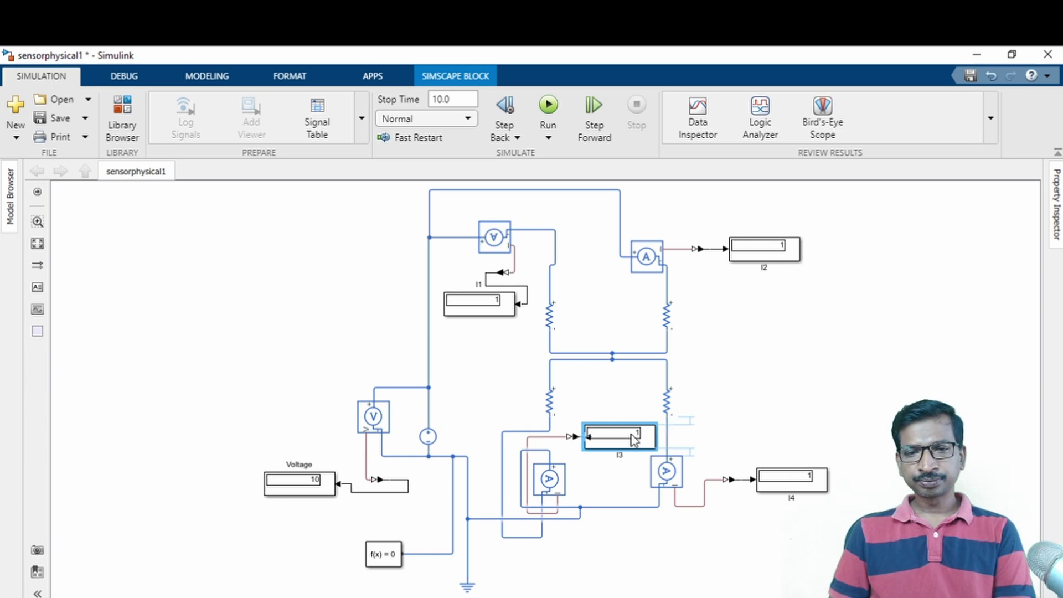
left_click(667, 441)
key("Delete")
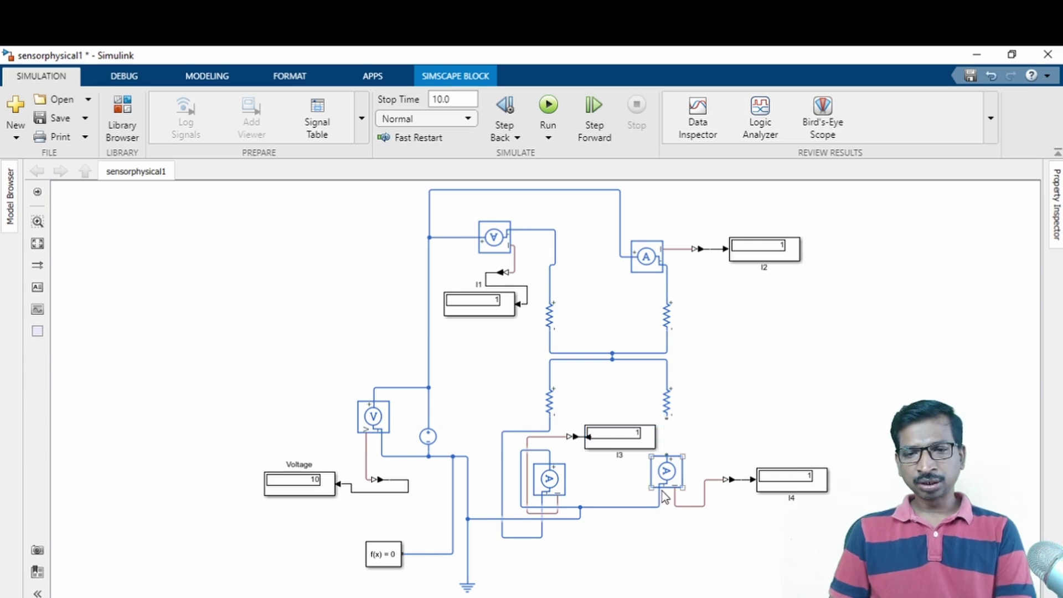
left_click(644, 507)
key("Delete")
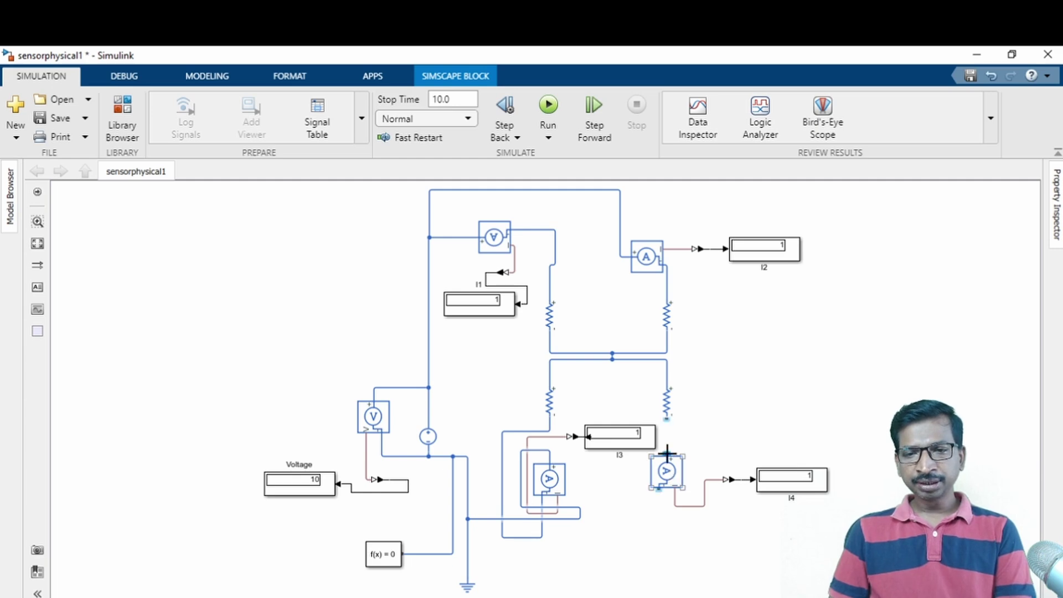
left_click_drag(667, 454, 580, 514)
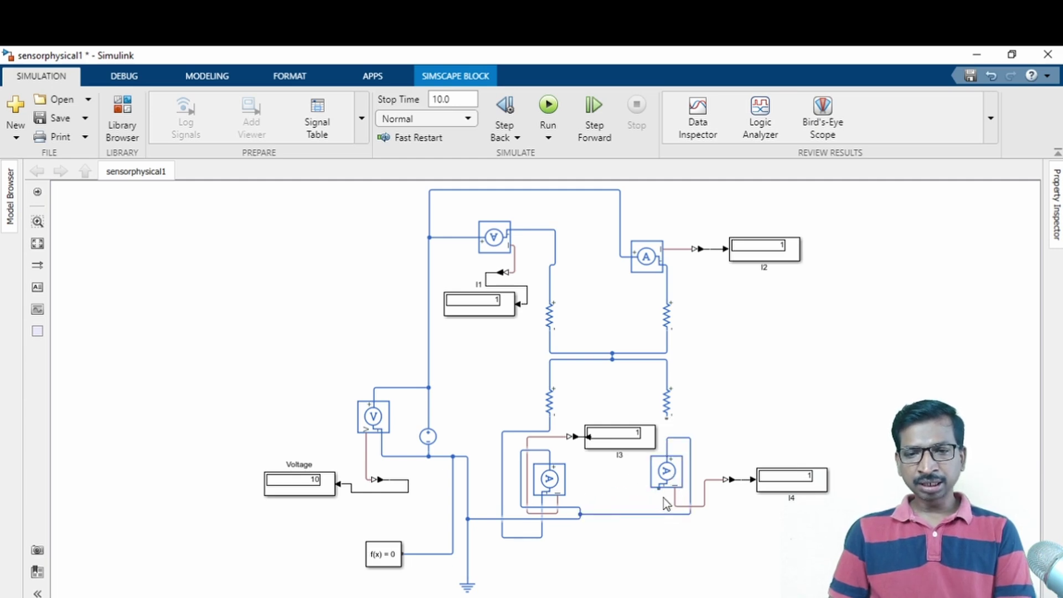
left_click_drag(658, 494, 668, 419)
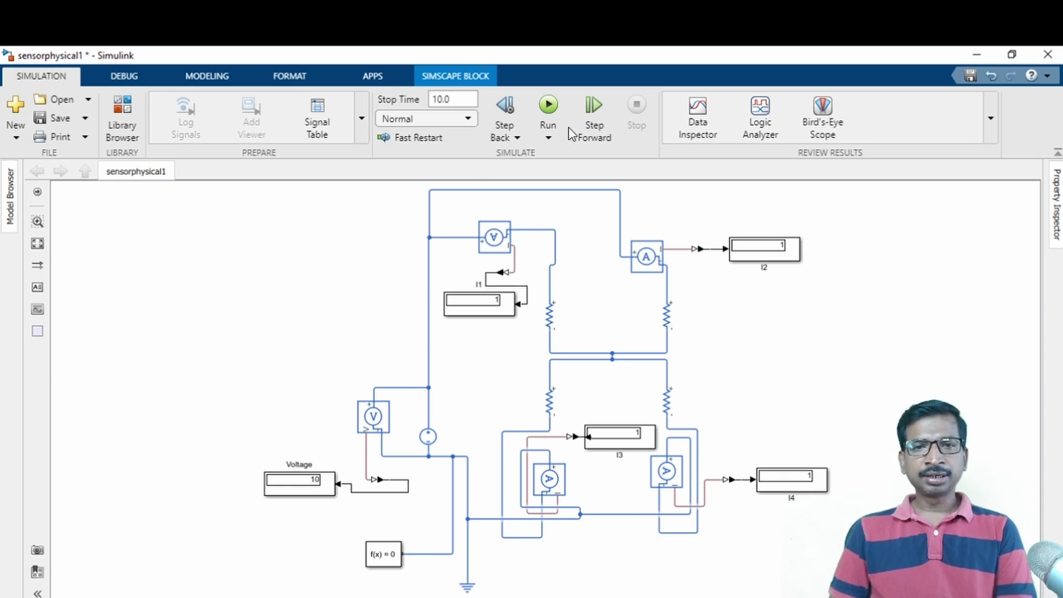
Run the simulation, check the current displays, and save the model
left_click(556, 112)
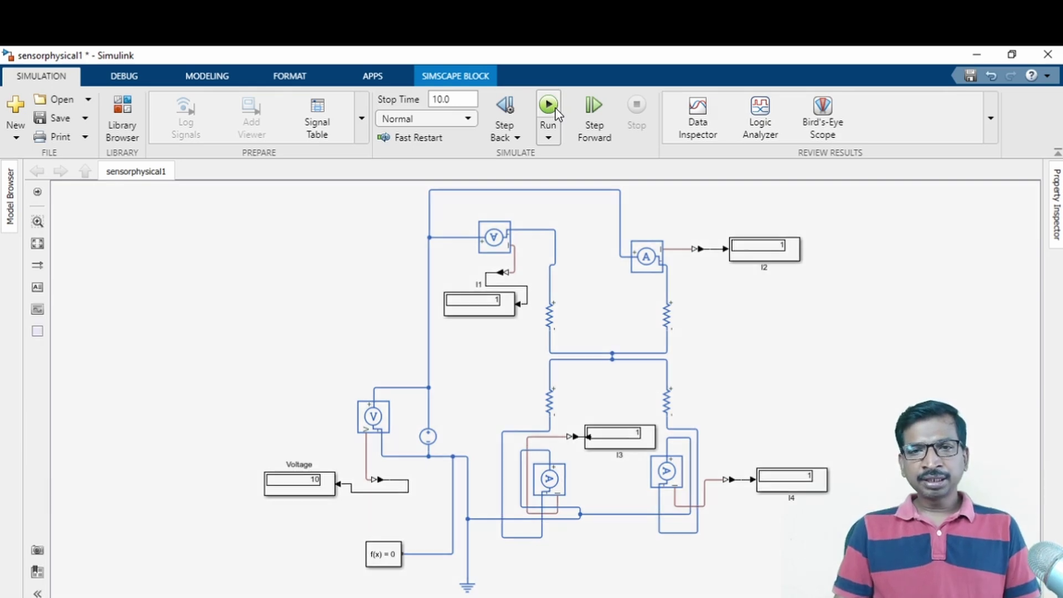
left_click(473, 304)
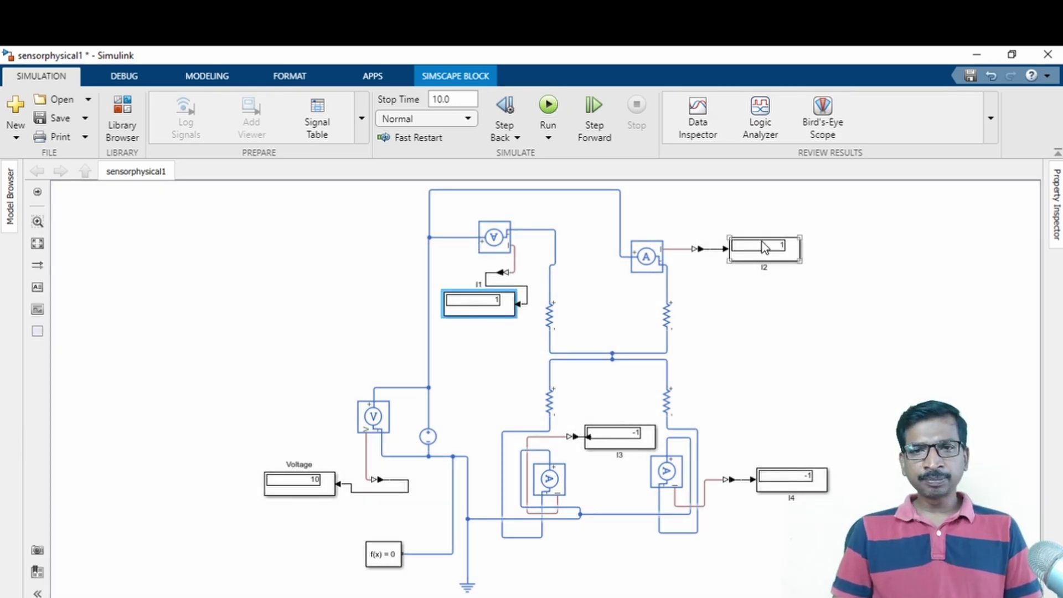
left_click(624, 440)
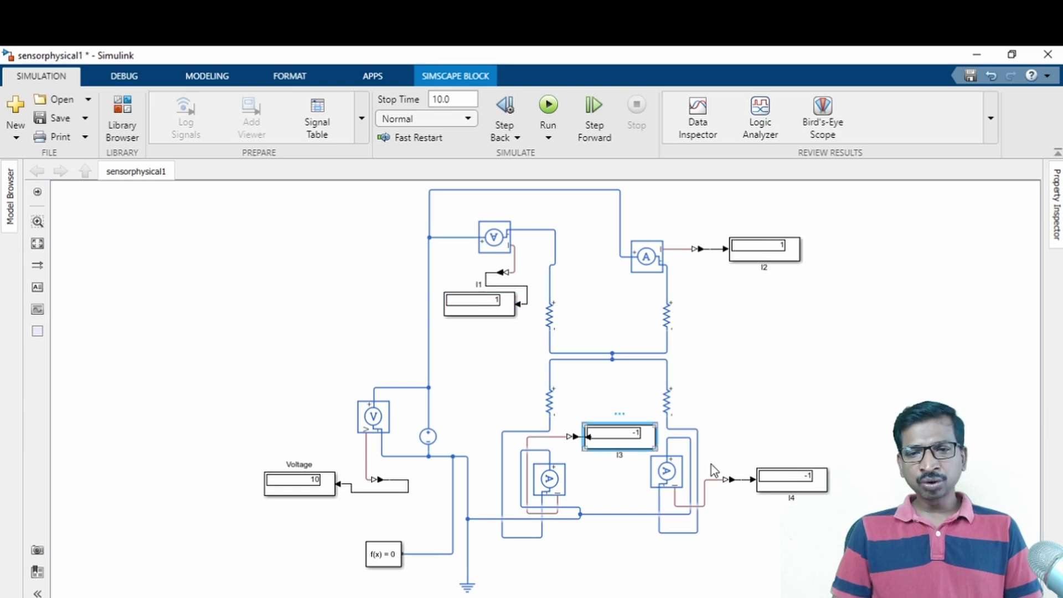
left_click(797, 488)
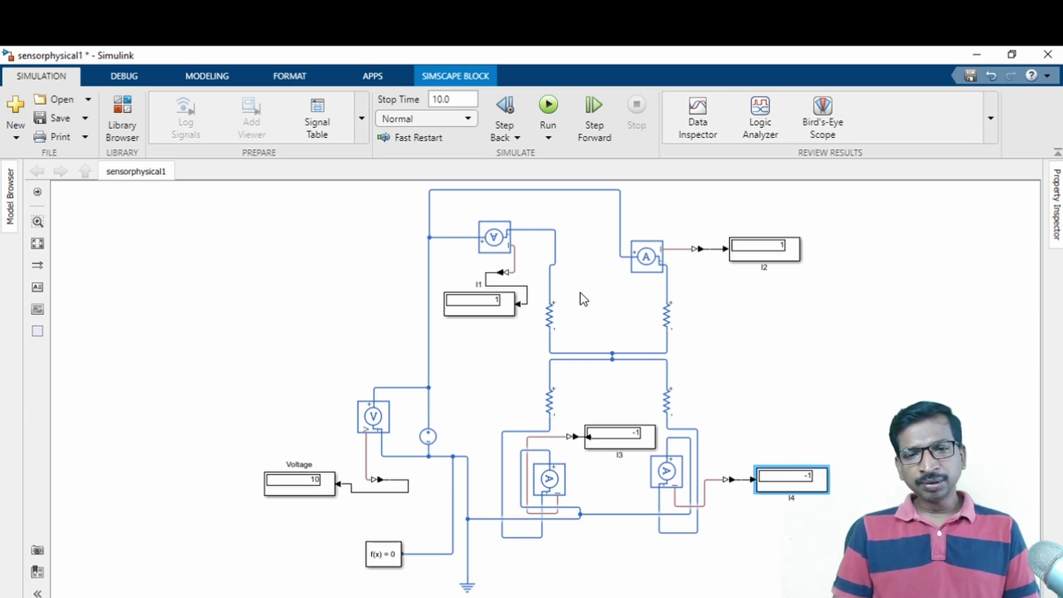
left_click(61, 123)
Check the resistance setting of the upper-left resistor without changing it
left_click(546, 324)
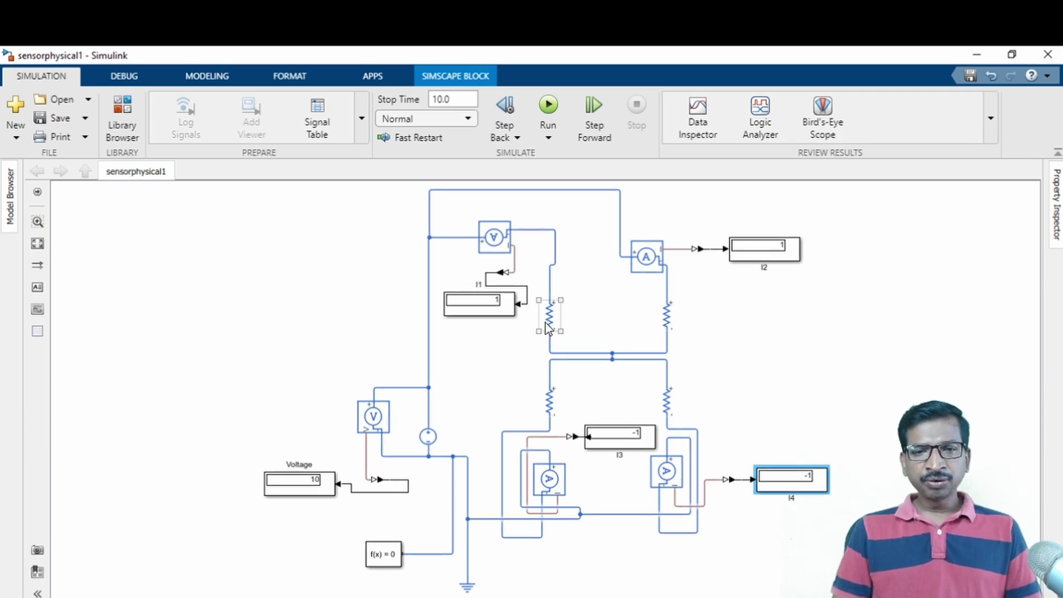
left_click(546, 323)
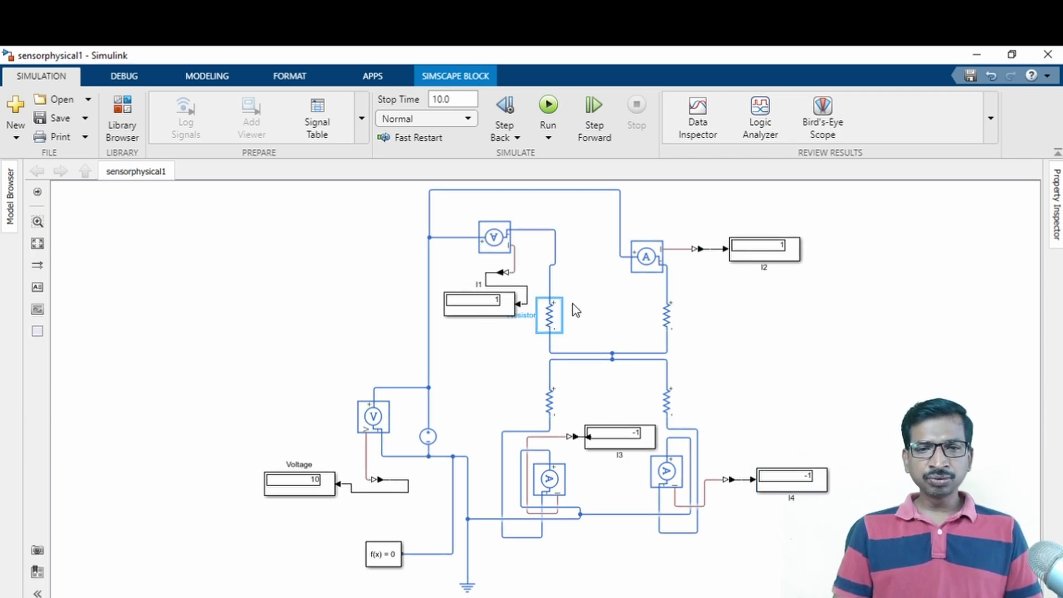
double_click(545, 316)
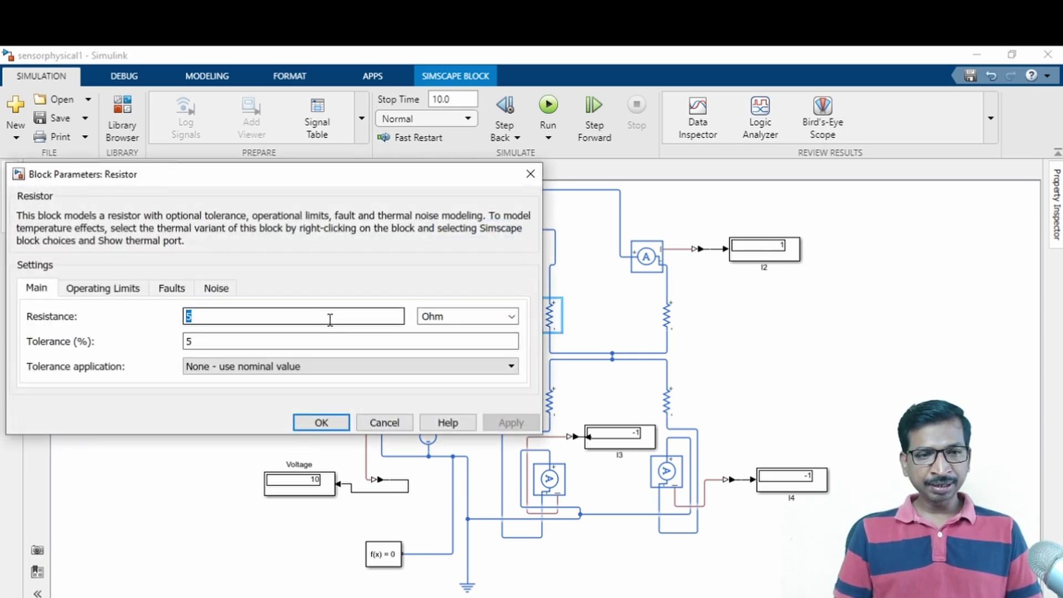
left_click(401, 419)
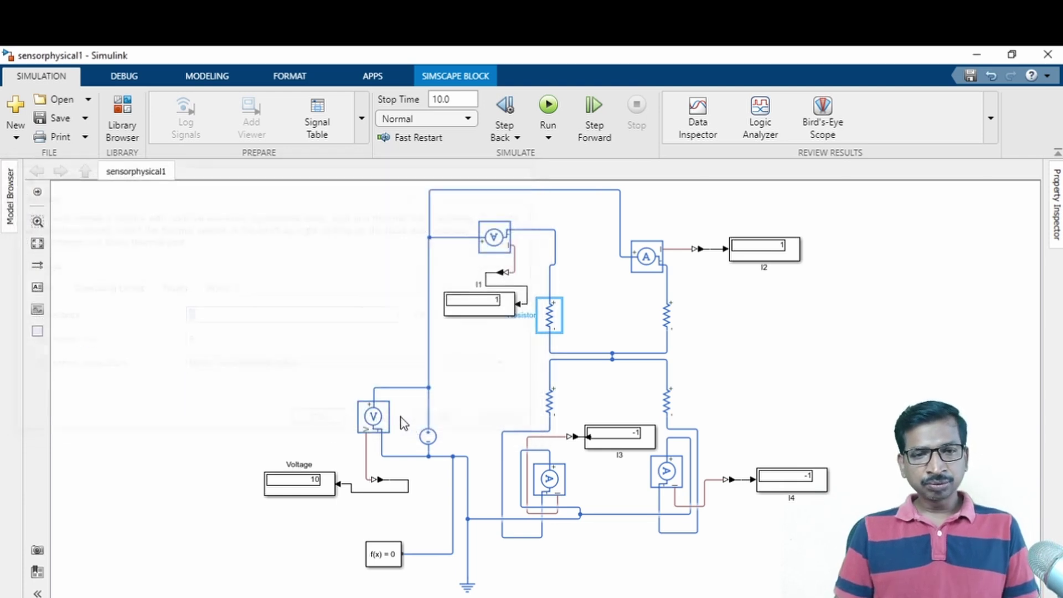
Set the DC voltage source's constant voltage to 50 V
left_click(429, 443)
double_click(430, 443)
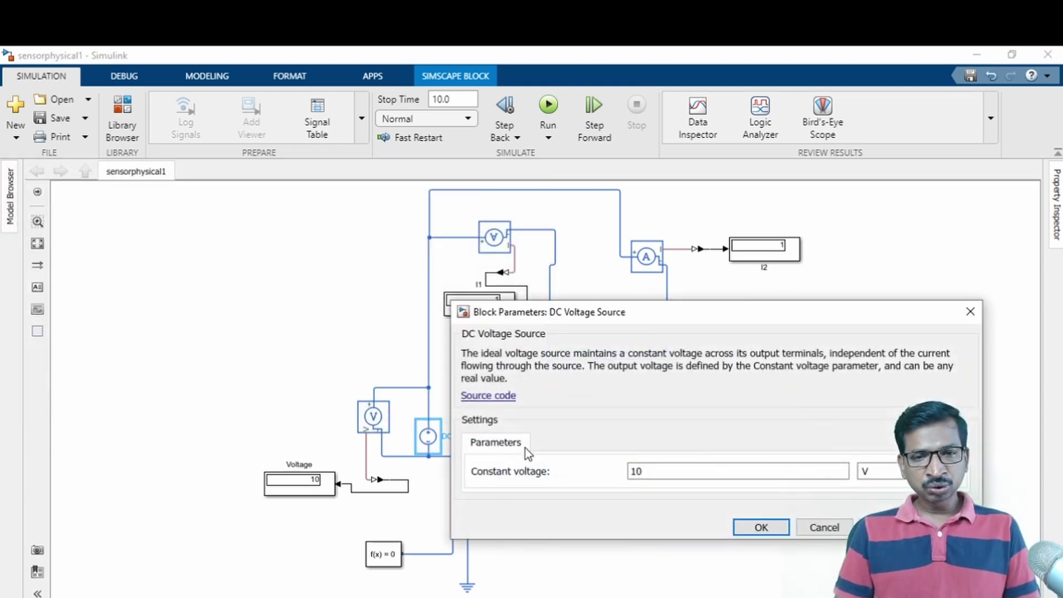
type("5")
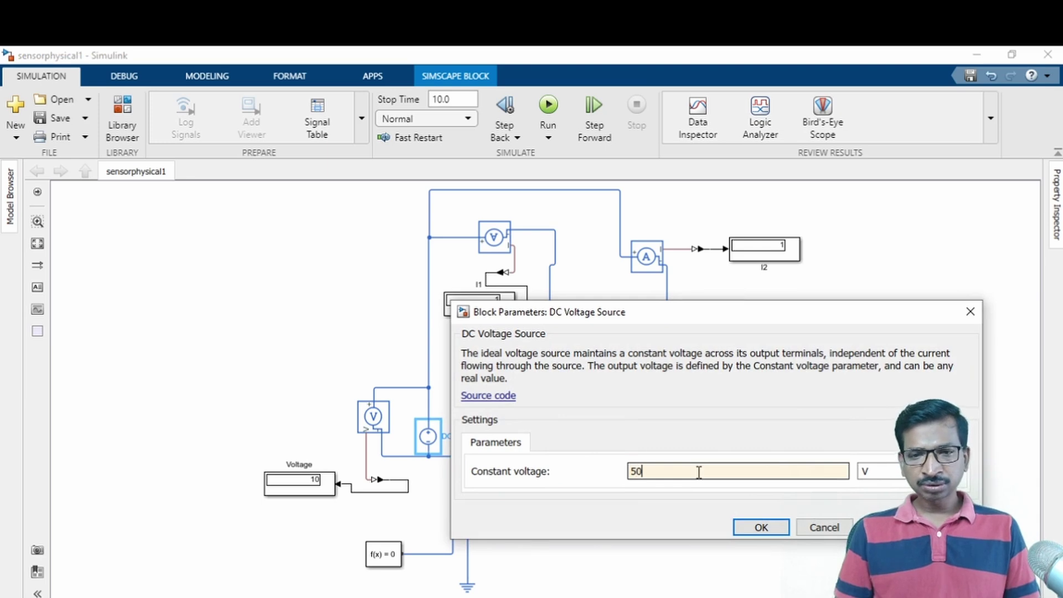
key("Return")
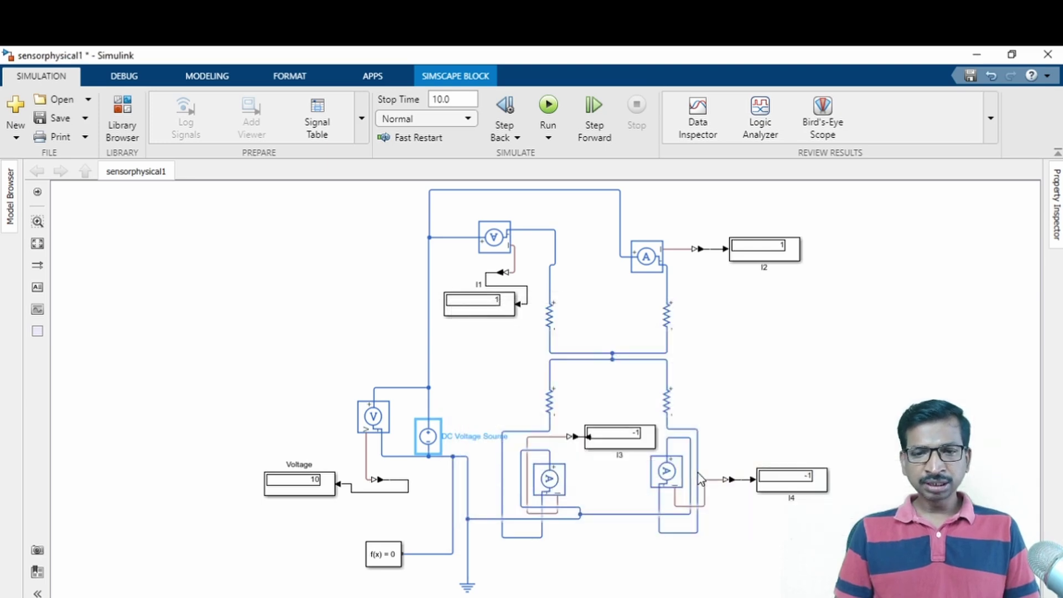
Run the simulation again with the 50 V source and save the model
left_click(547, 111)
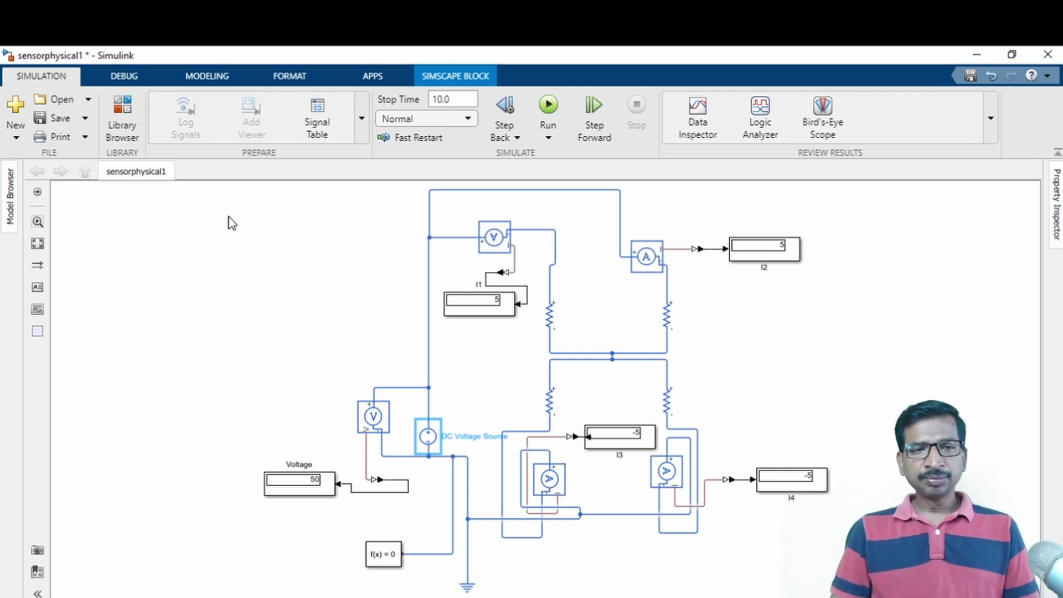
left_click(60, 118)
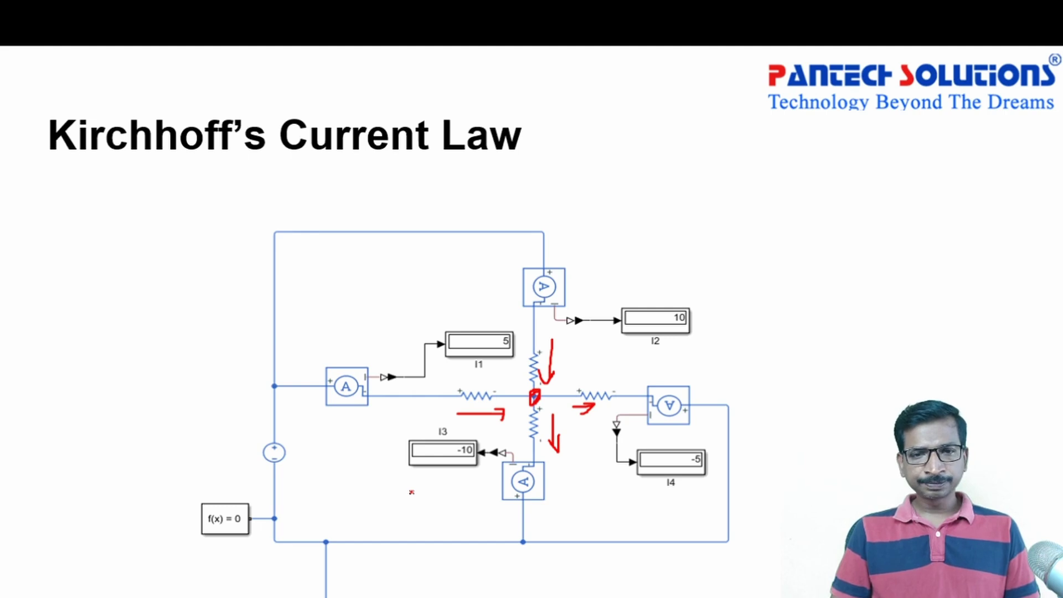
key("Right")
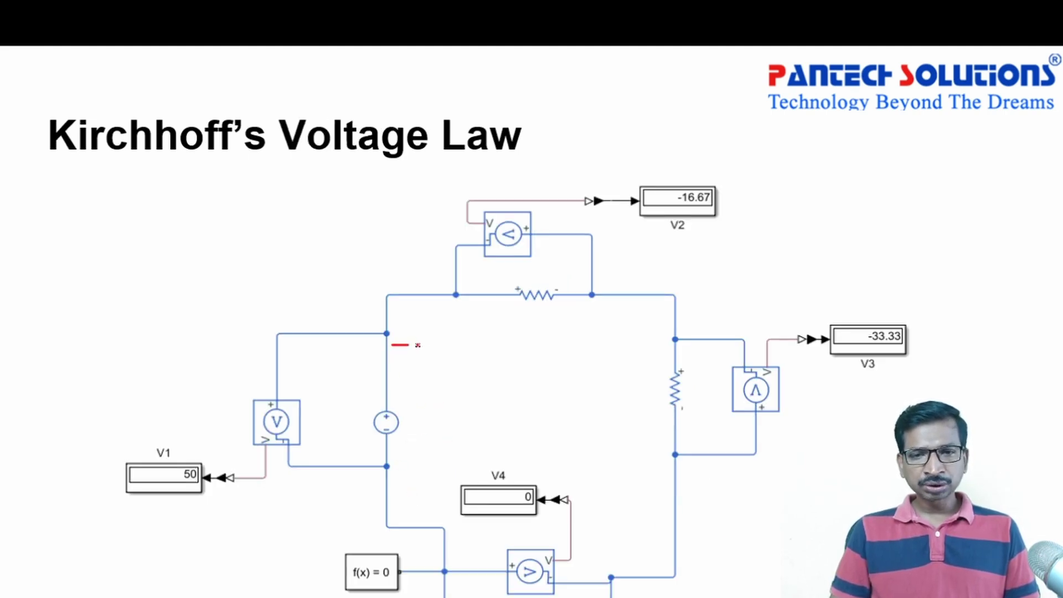
left_click_drag(393, 504, 443, 489)
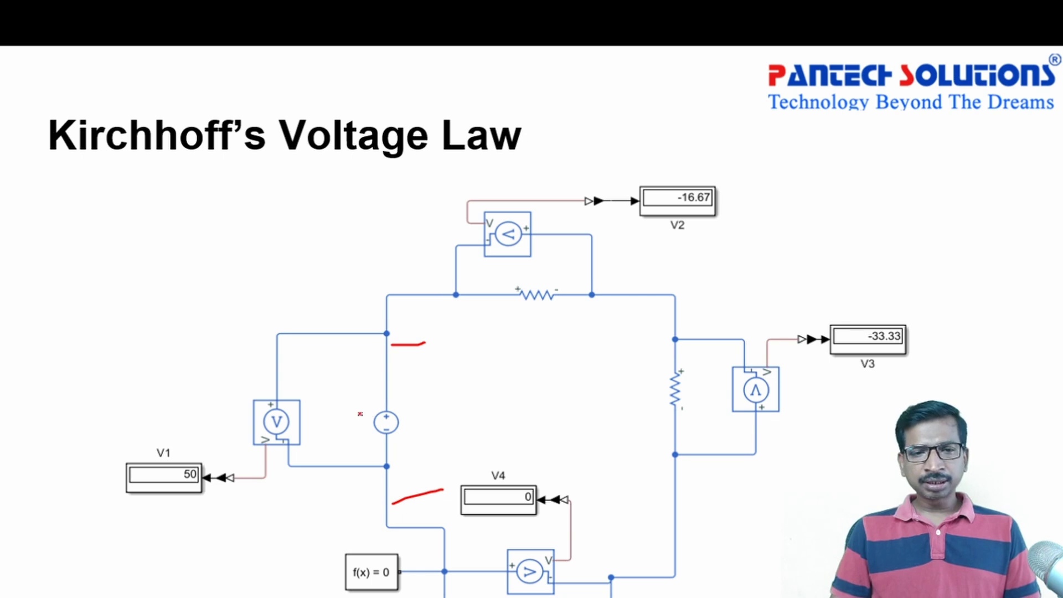
mouse_move(179, 489)
left_mouse_down()
mouse_move(214, 463)
mouse_move(175, 447)
left_mouse_up()
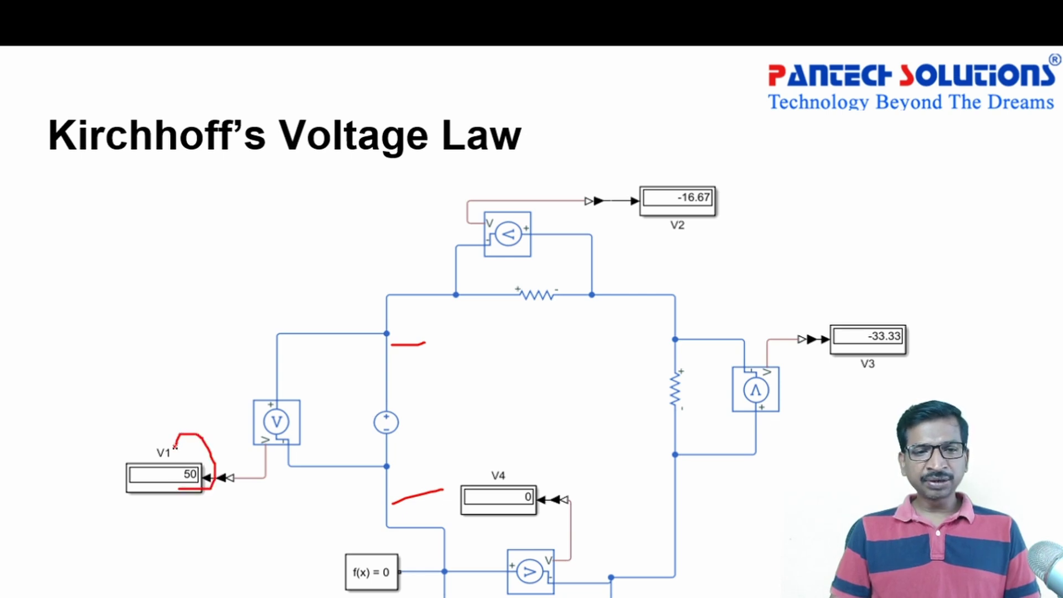
left_click_drag(171, 484, 174, 489)
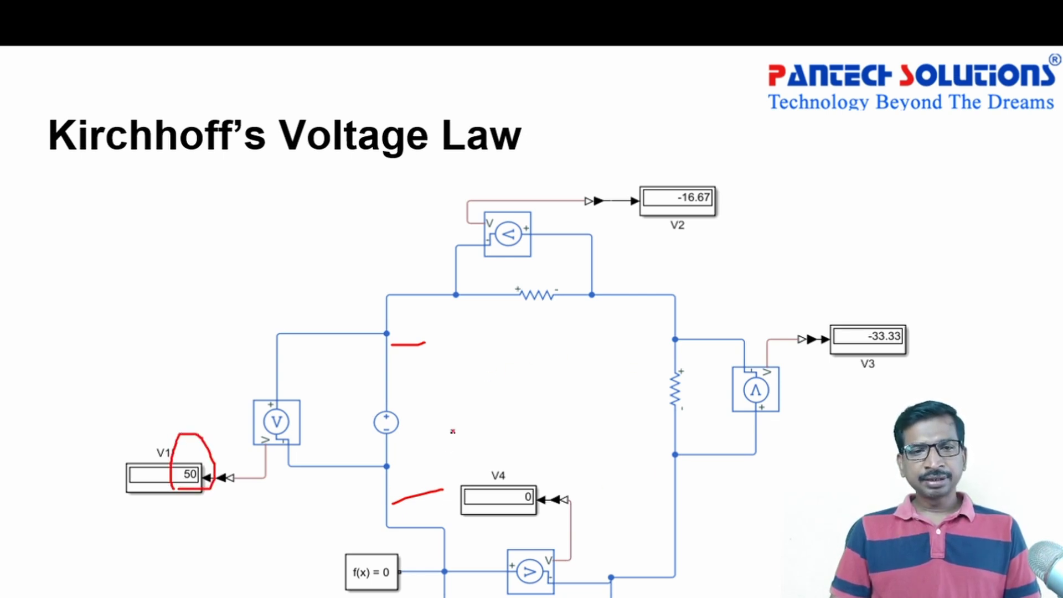
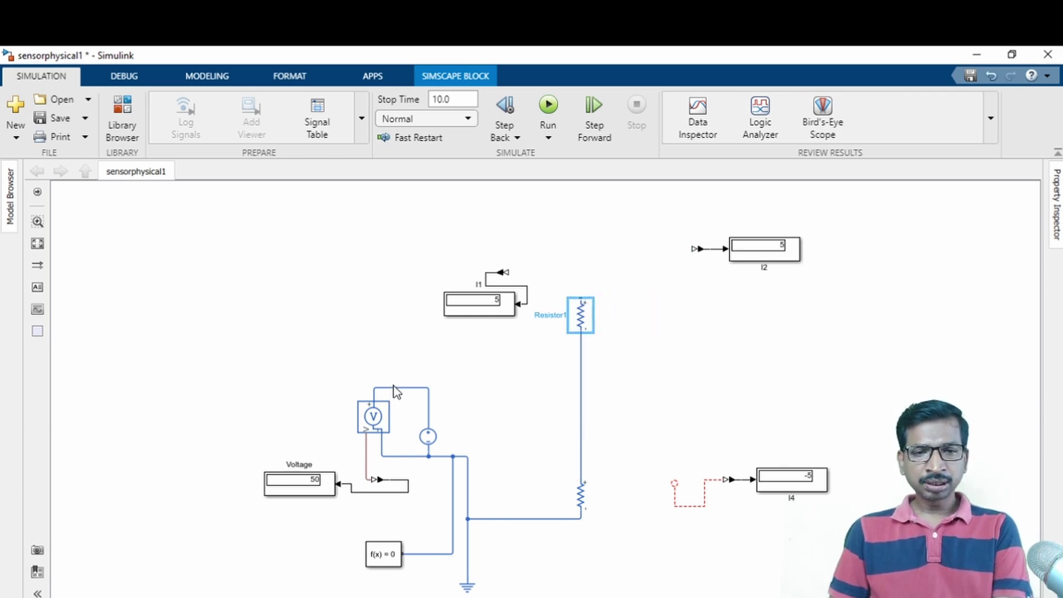
Connect the voltage source's positive line to the plus terminal of the upper resistor, routing the wire above the I1 display
left_click_drag(396, 390, 578, 303)
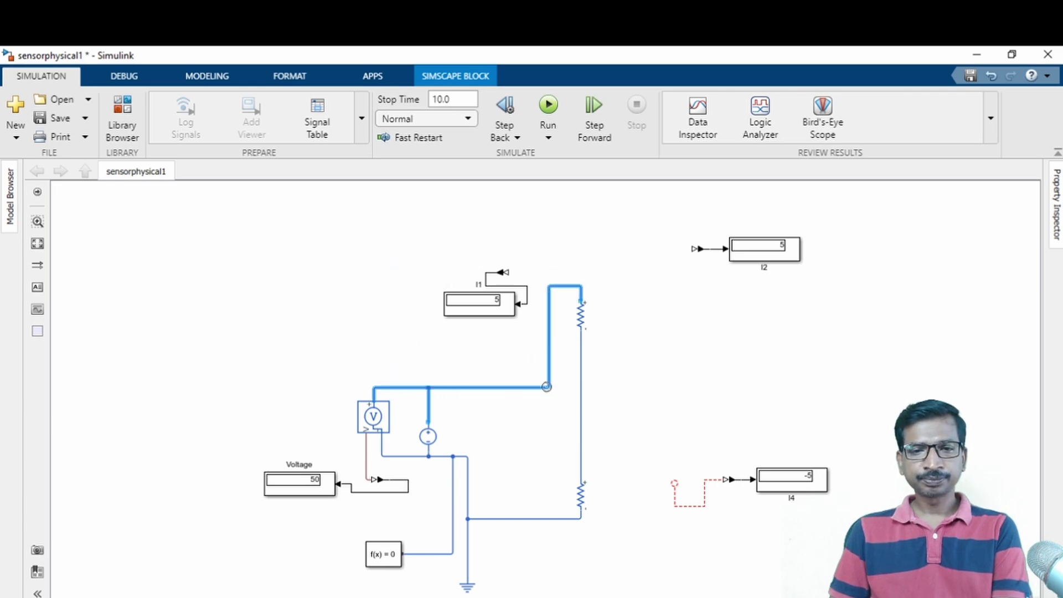
left_click_drag(490, 353, 426, 214)
left_click(529, 343)
Move the lower resistor up along its wire toward the upper resistor and save the model
left_click_drag(579, 497, 580, 437)
left_click(676, 440)
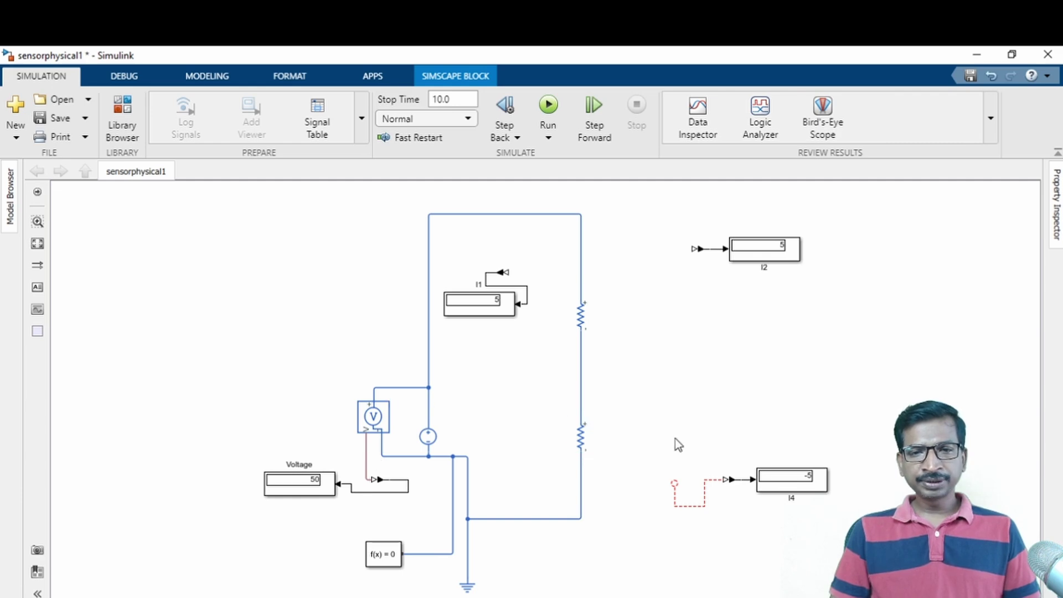
left_click(60, 120)
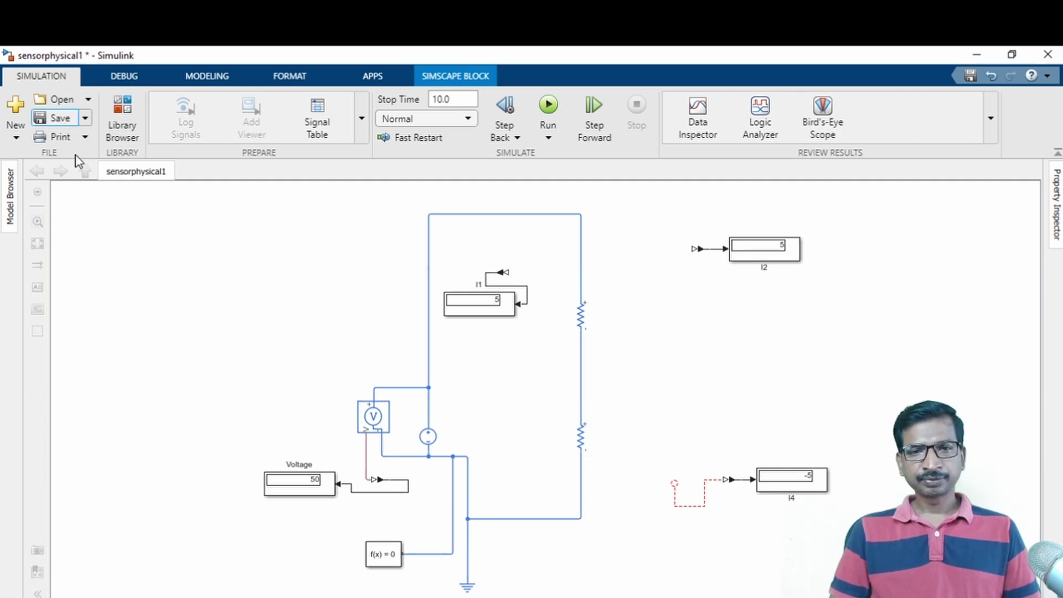
Connect a copy of the voltage sensor across the upper resistor, with its output feeding the PS-Simulink Converter of the I1 display
left_click(386, 424)
left_click_drag(373, 420, 650, 318)
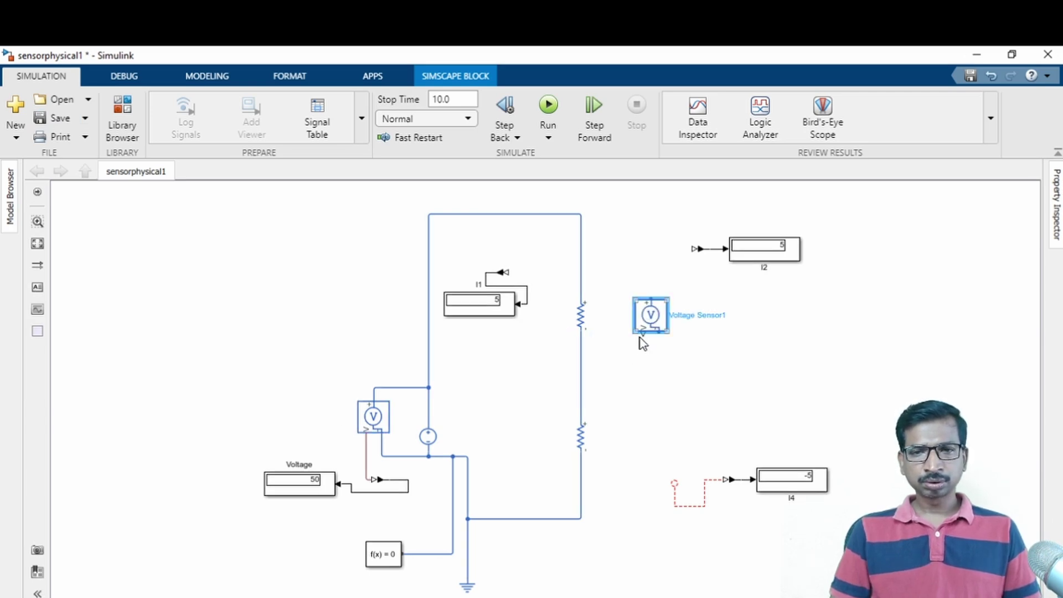
mouse_move(660, 333)
left_mouse_down()
mouse_move(617, 375)
mouse_move(580, 367)
left_mouse_up()
left_click_drag(651, 300, 582, 267)
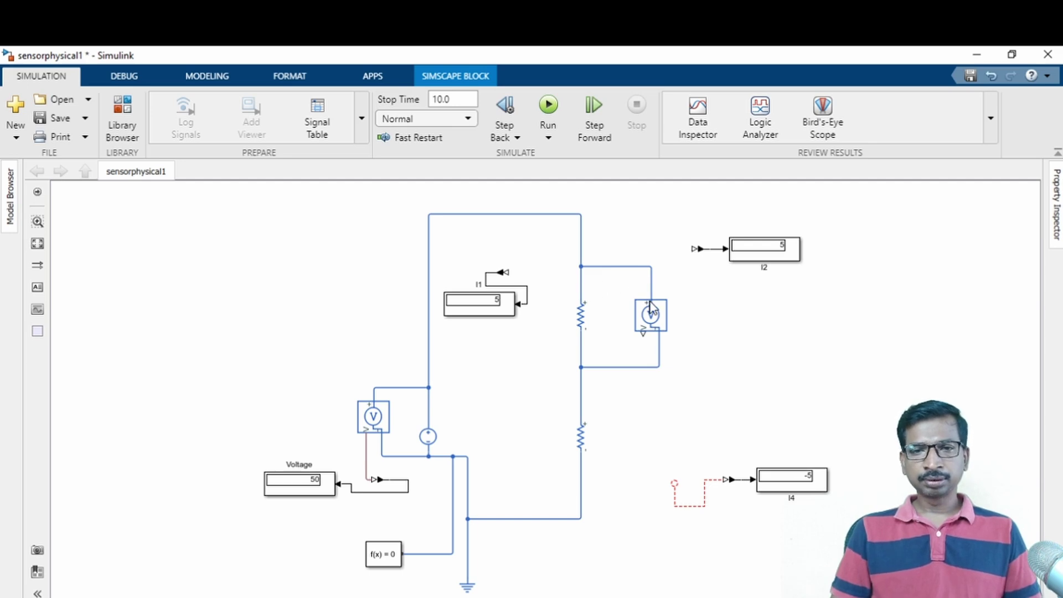
left_click_drag(513, 277, 642, 333)
Rename the Voltage display as V1 and the I1 display as V2
left_click(310, 485)
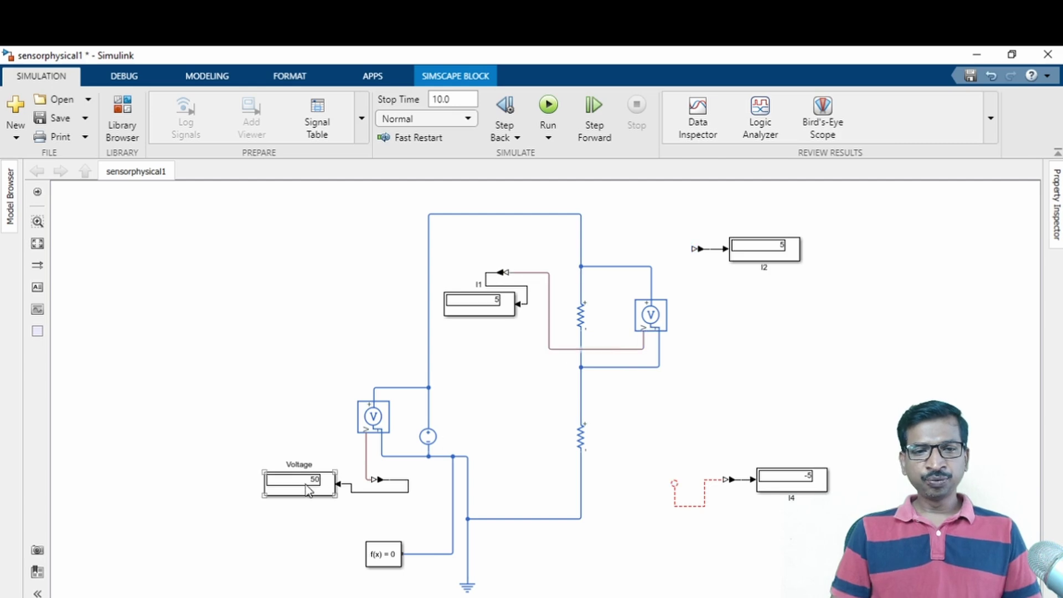
double_click(299, 464)
type("V1")
left_click(491, 400)
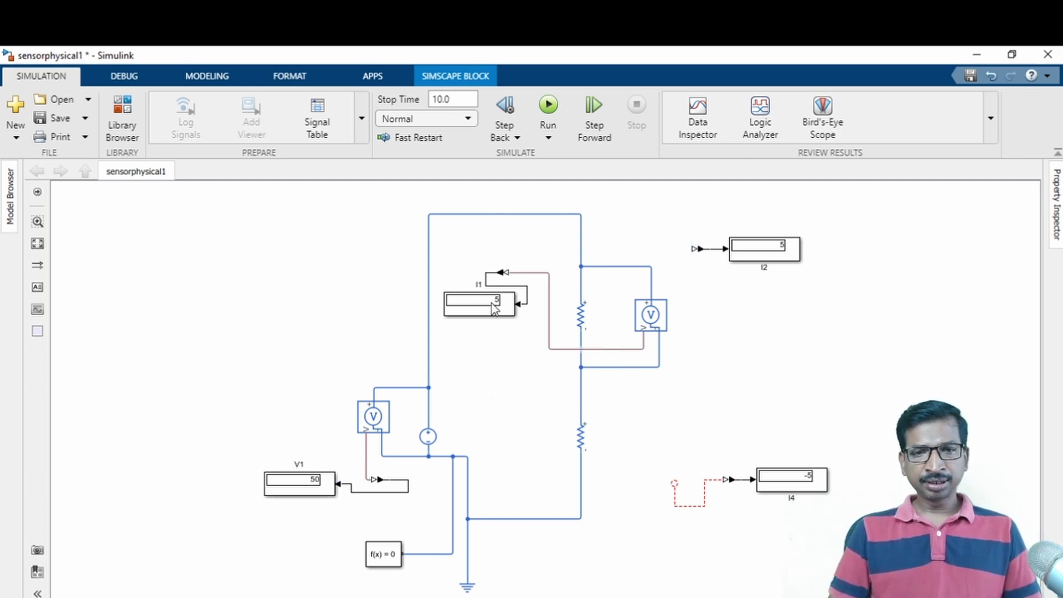
double_click(482, 284)
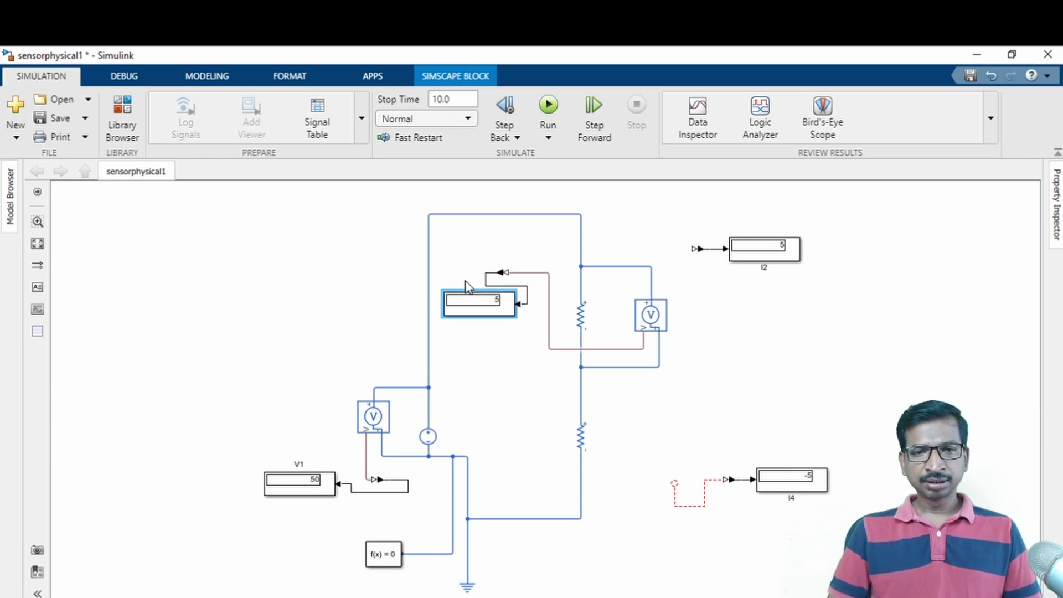
double_click(479, 284)
type("V2")
left_click(486, 374)
Copy the voltage sensor beside the lower resistor and wire it between the resistor's plus side and the source's negative line
left_click(655, 315)
left_click_drag(655, 315, 580, 408)
left_click_drag(646, 453, 583, 490)
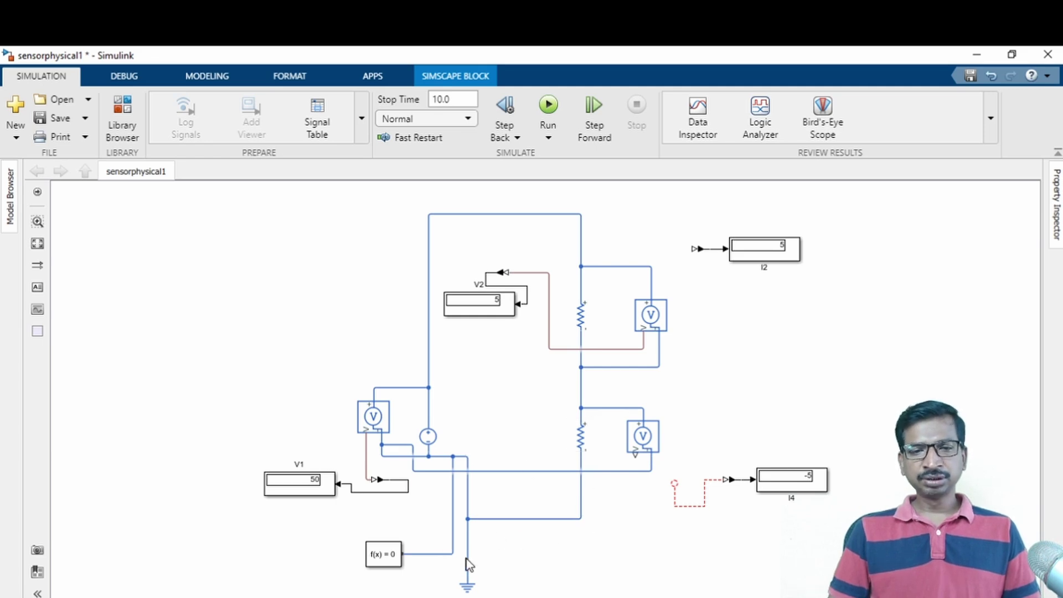
Replace the lower resistor's line to the existing ground with a copied ground block placed directly beneath the resistor and connected to it
left_click(506, 520)
key("Delete")
left_click_drag(468, 584, 582, 452)
left_click_drag(602, 579, 599, 580)
left_click(626, 555)
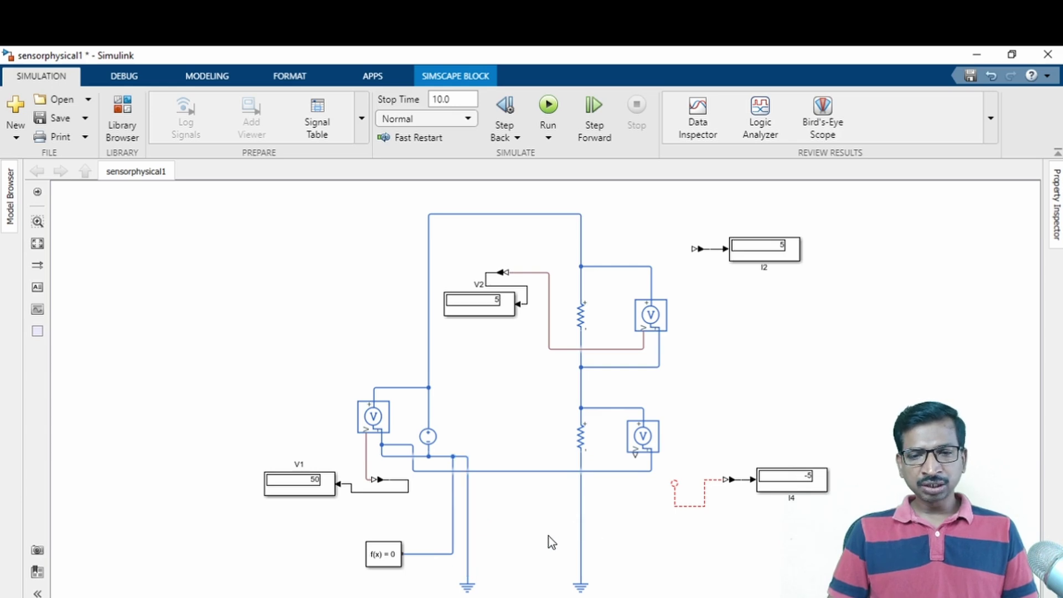
Connect the I4 display's converter input to the lower resistor's voltage sensor output and rename the display V3
left_click_drag(666, 480, 635, 454)
double_click(792, 498)
type("V3")
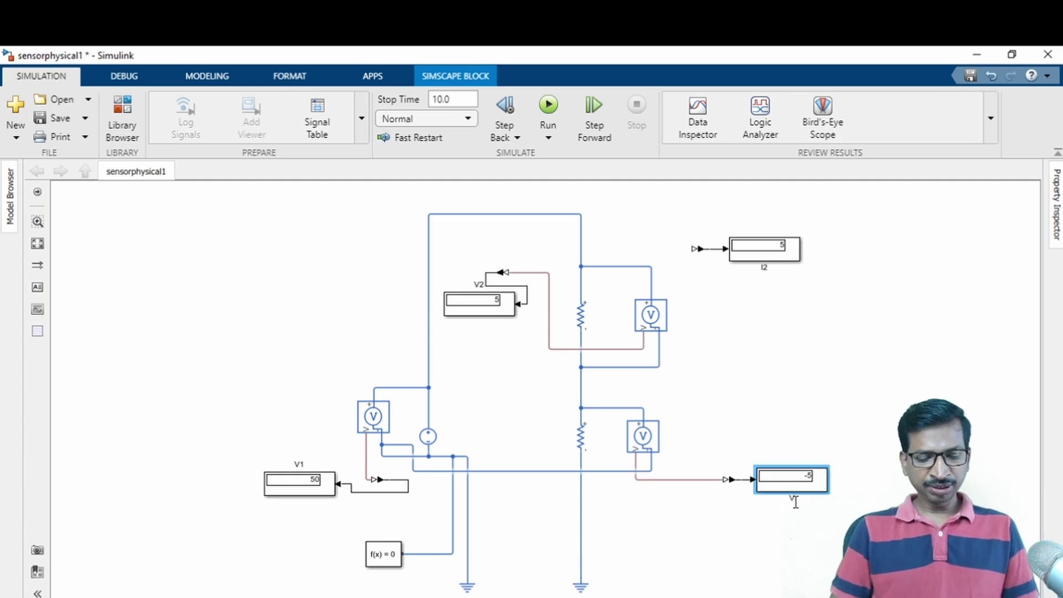
left_click(716, 392)
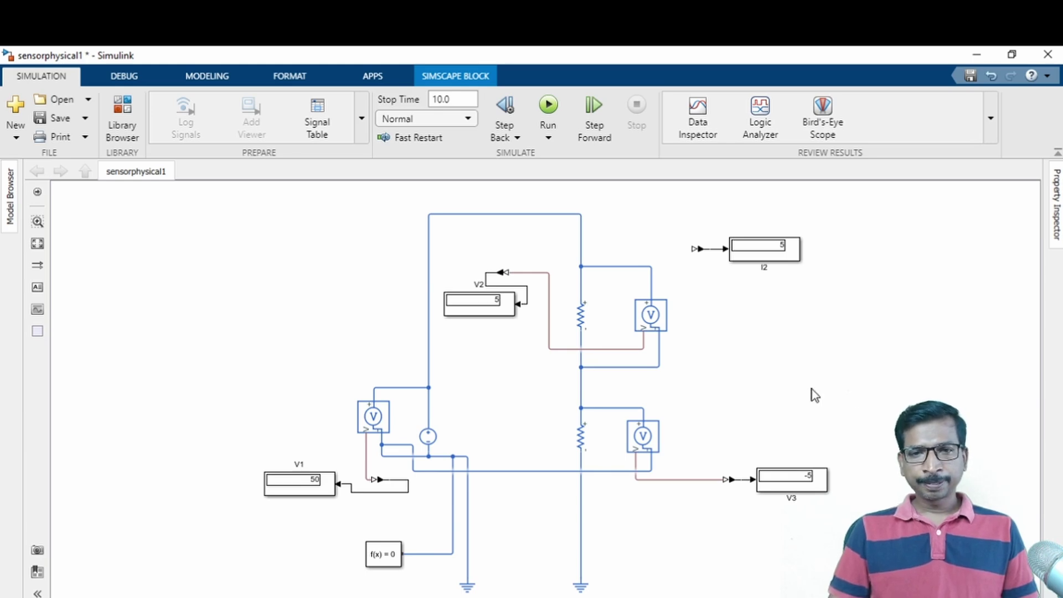
Copy a voltage sensor between the two ground lines, wiring its plus side to the resistor's ground line and minus side to the source's ground line
left_click_drag(649, 450, 536, 536)
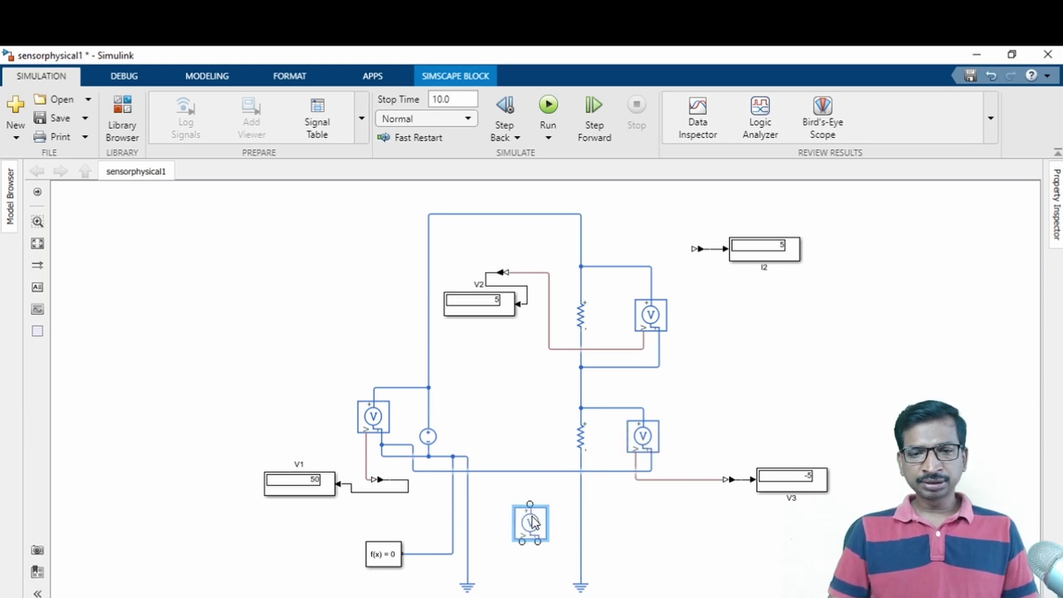
left_click_drag(528, 500, 581, 503)
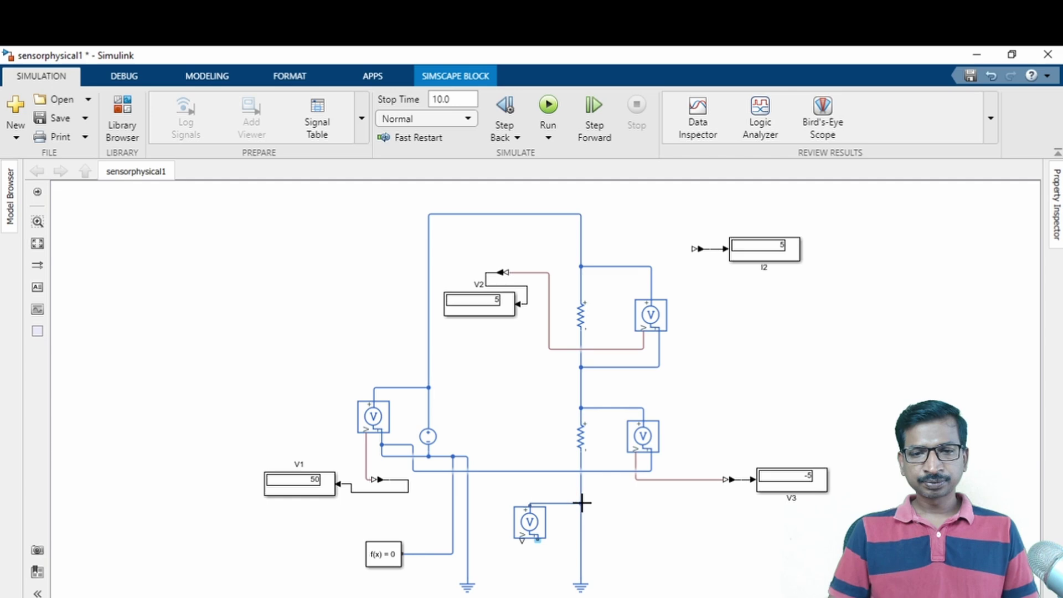
left_click_drag(536, 543, 468, 513)
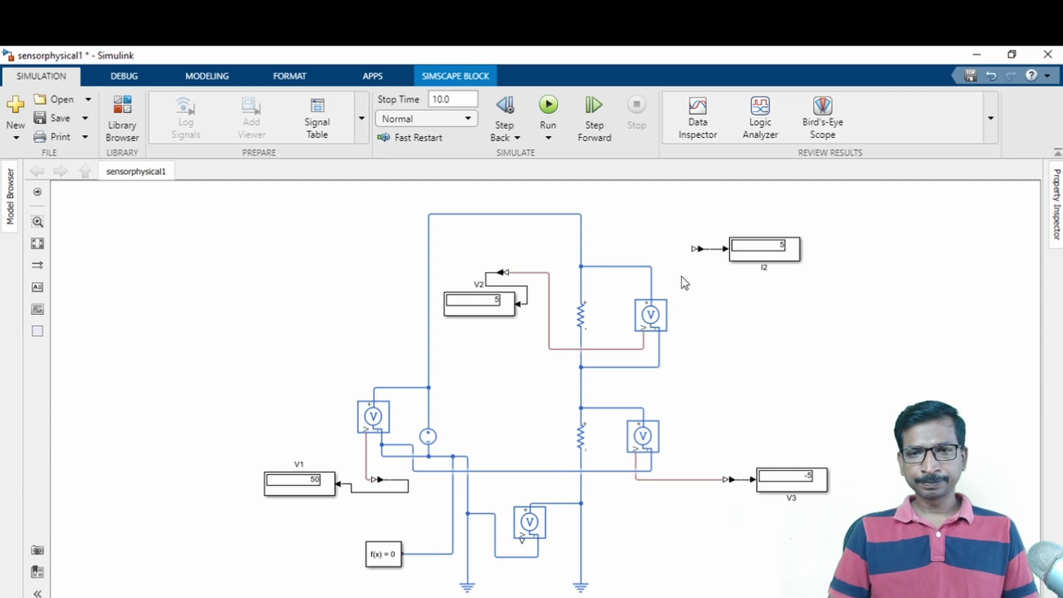
Move the I2 display and its converter onto the new bottom sensor's output and rename the display V4
left_click_drag(684, 218, 521, 538)
left_click(694, 572)
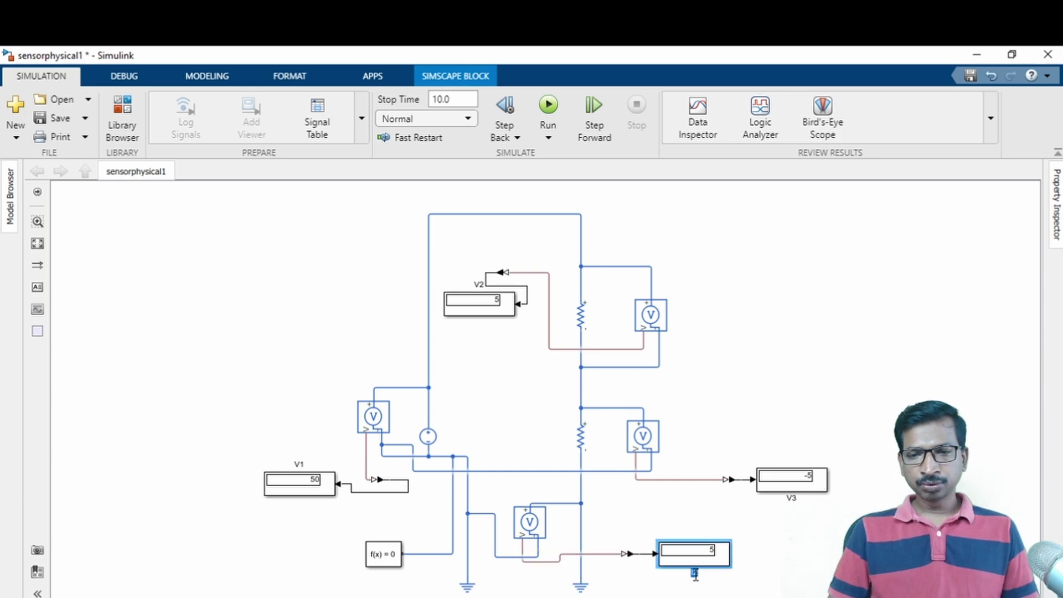
type("V4")
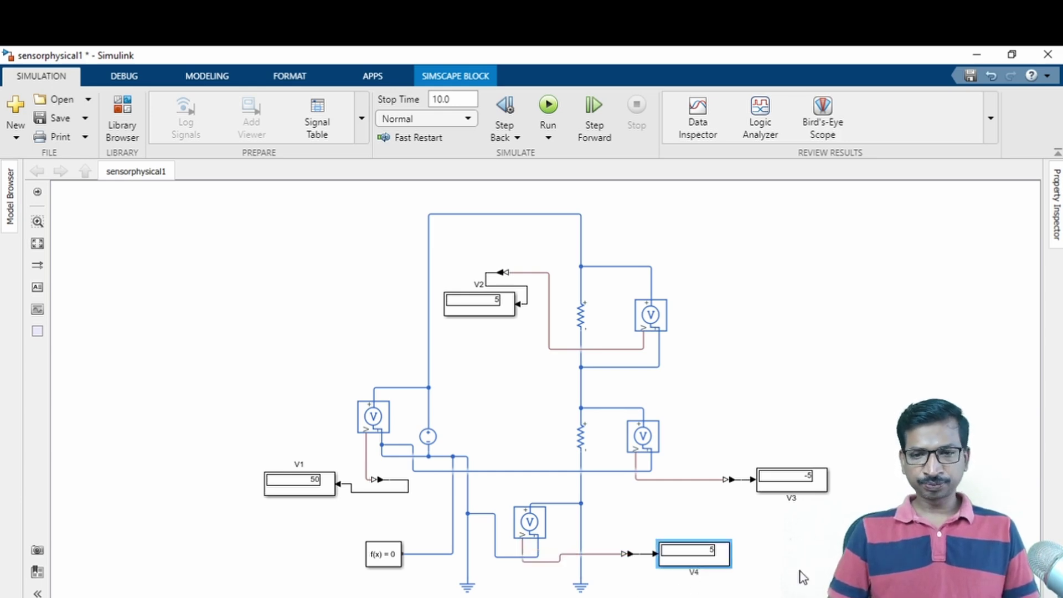
left_click(825, 544)
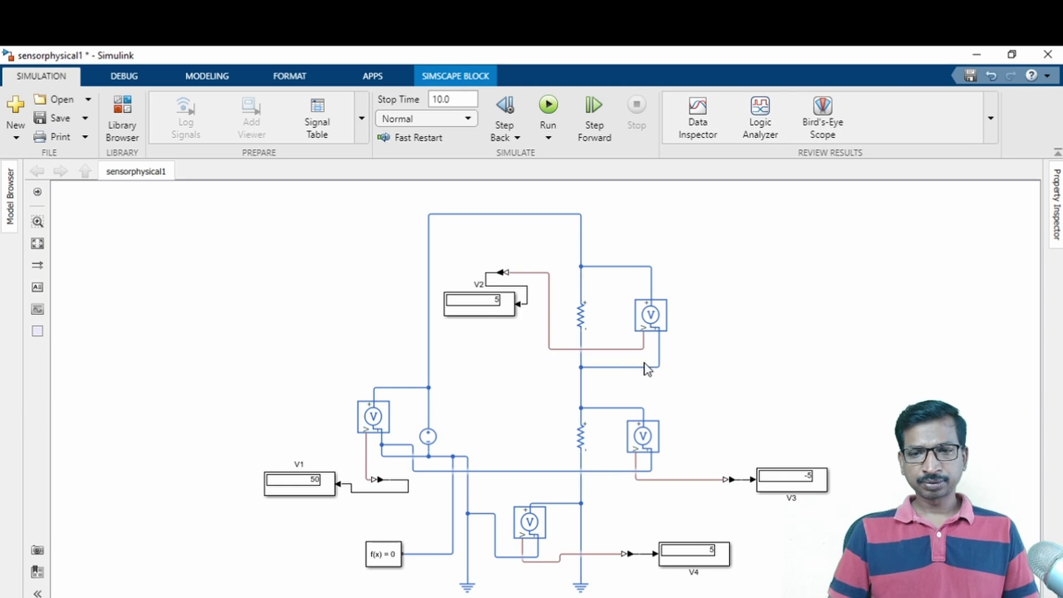
Save and simulate the model, and compare the V1 source voltage with the drops across the two resistors
left_click(58, 120)
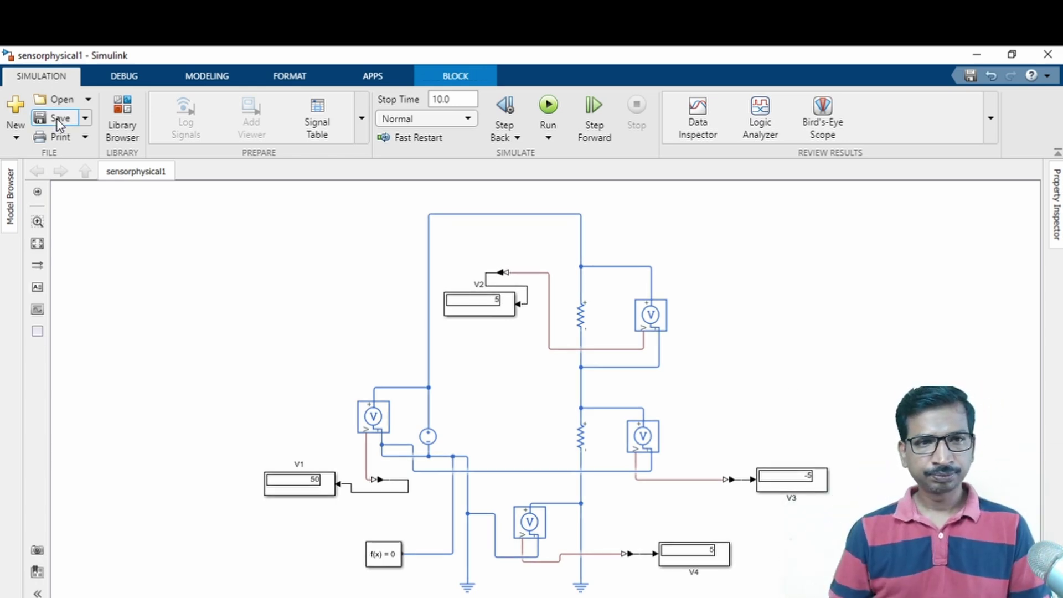
left_click(549, 108)
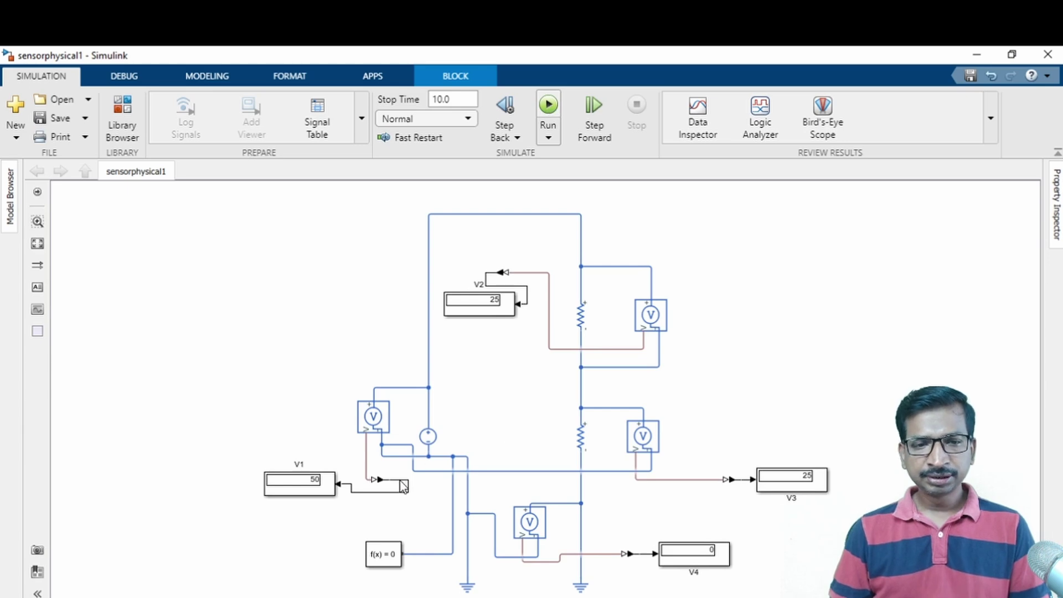
left_click(316, 491)
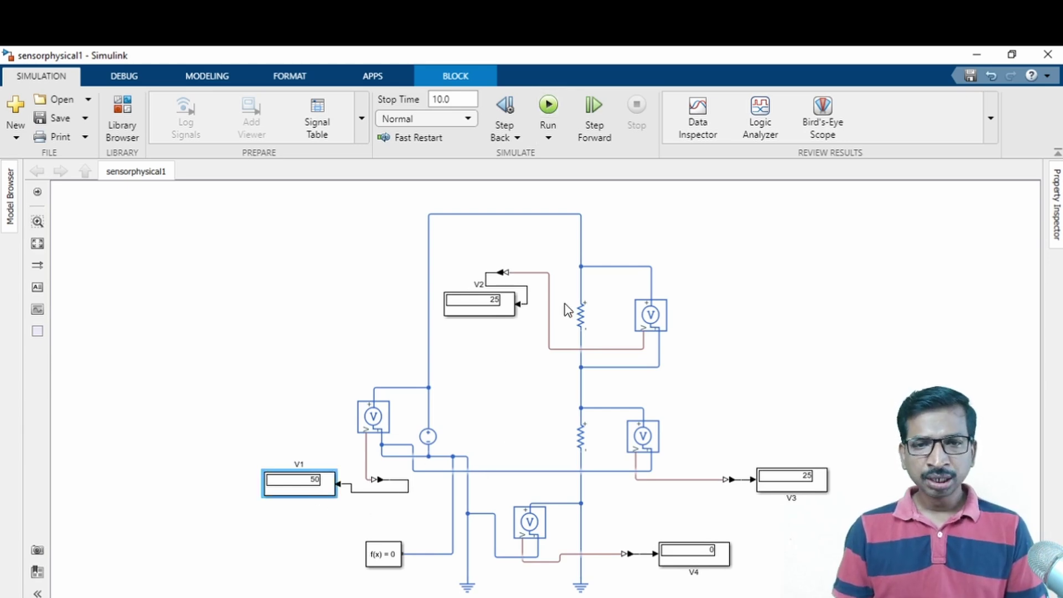
left_click(581, 316)
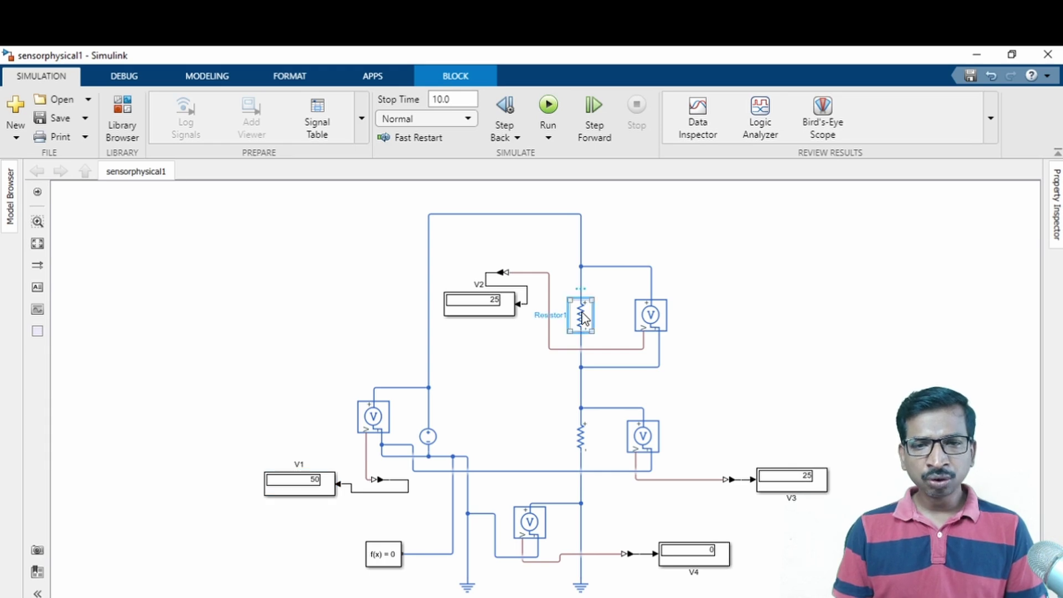
left_click(583, 446)
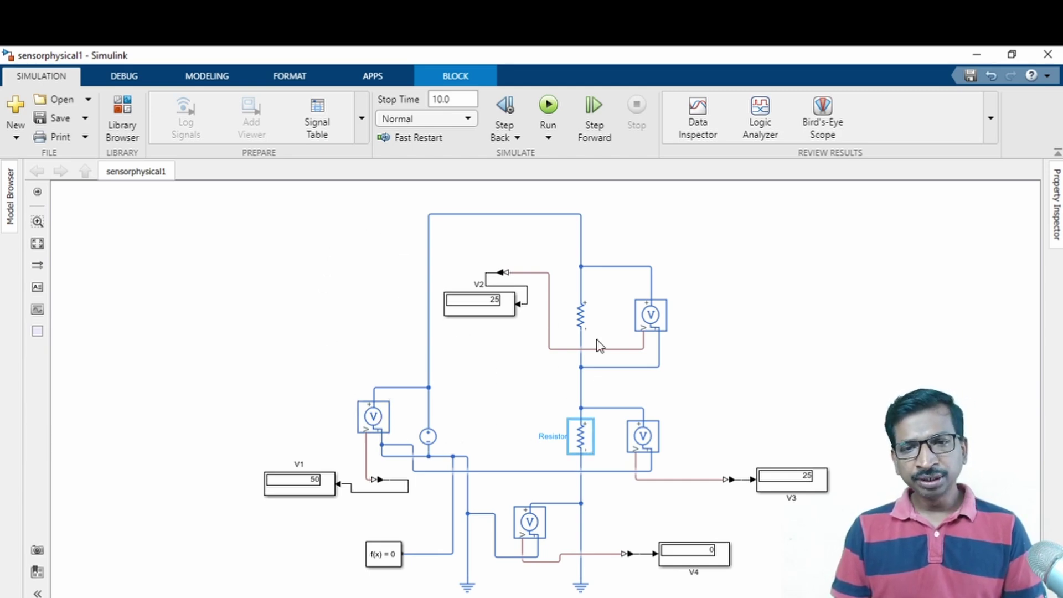
Reverse the upper resistor's voltage sensor by wiring its plus side below the resistor and its minus side above it
left_click(612, 271)
left_click(612, 268)
key("Delete")
left_click(638, 367)
key("Delete")
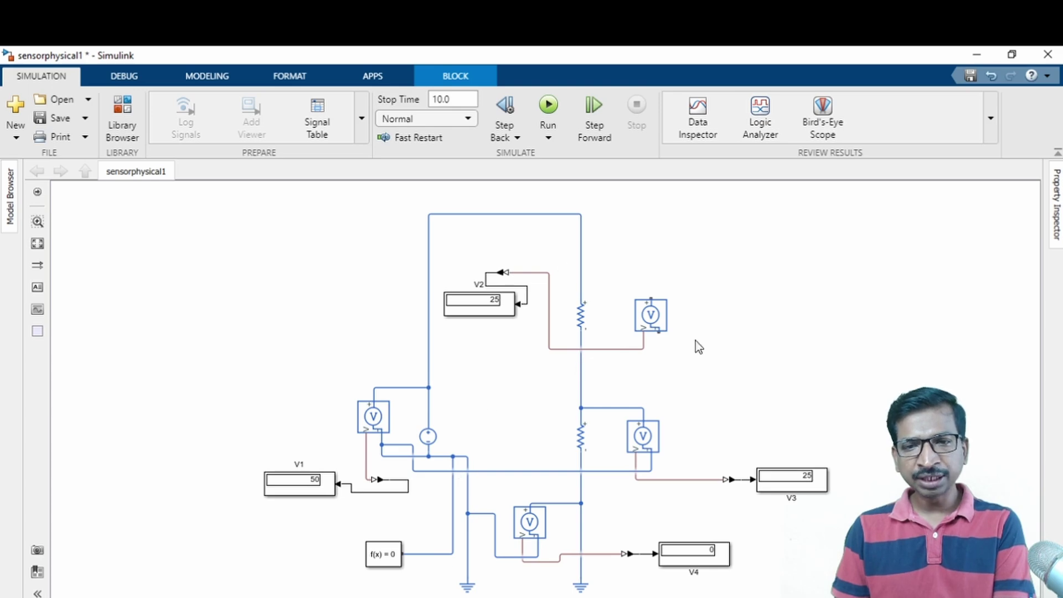
left_click_drag(651, 300, 581, 363)
left_click_drag(657, 331, 581, 248)
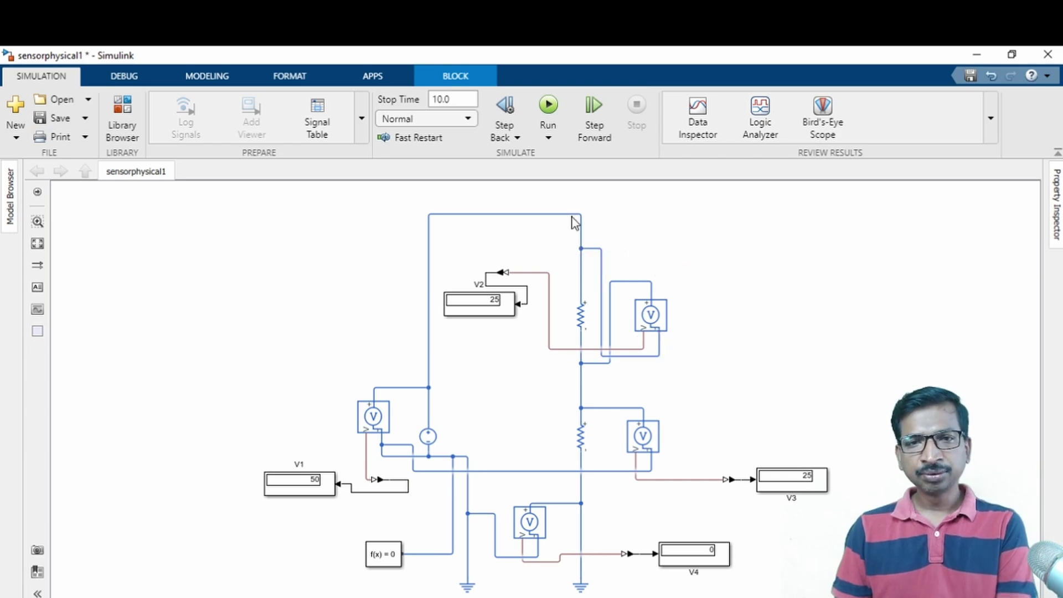
Reverse the lower resistor's voltage sensor by wiring its plus side below the resistor and its minus side above it
left_click(601, 471)
key("Delete")
left_click(612, 409)
key("Delete")
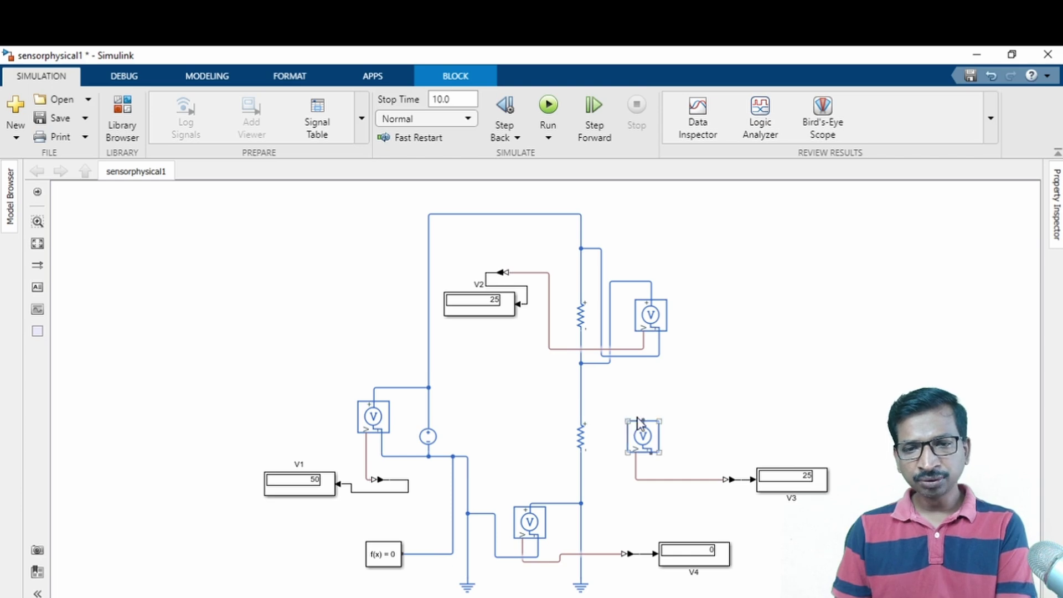
left_click_drag(605, 466, 582, 494)
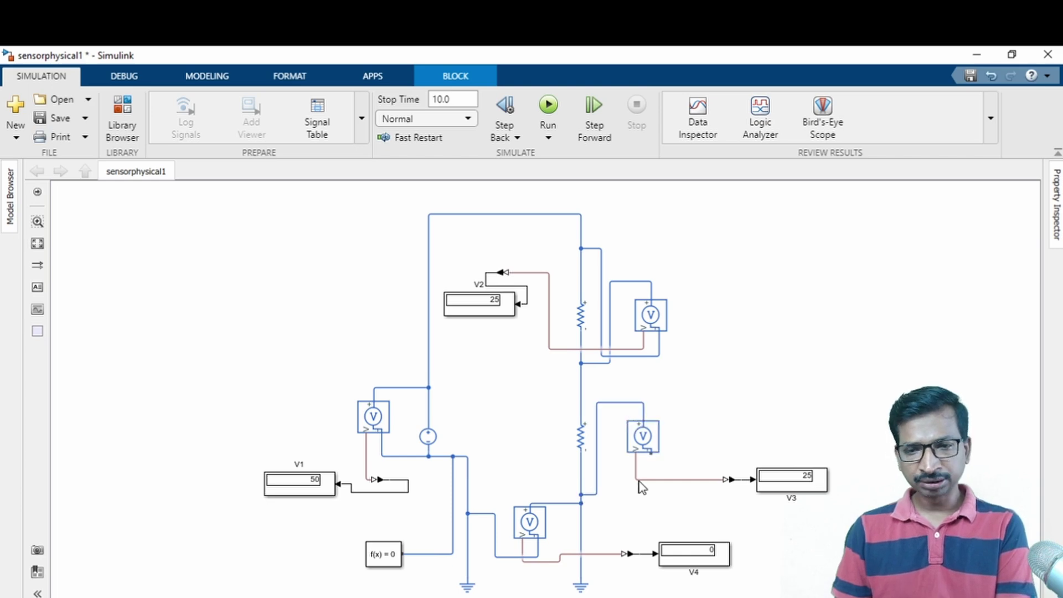
mouse_move(651, 452)
left_mouse_down()
mouse_move(601, 388)
mouse_move(582, 388)
left_mouse_up()
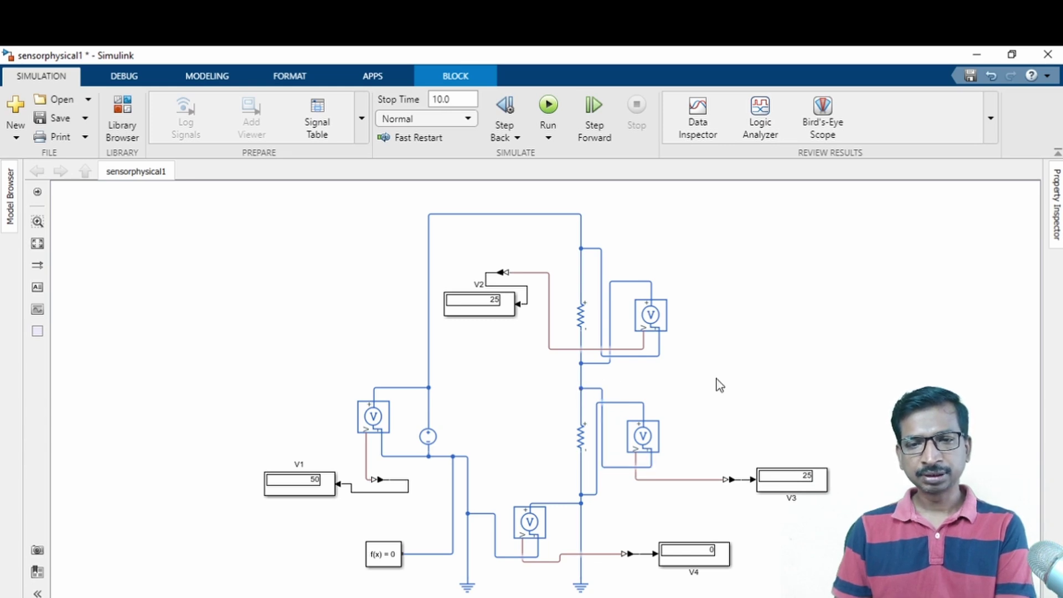
Save and simulate the rewired circuit, checking the V2 and V3 displays against V1 for Kirchhoff's voltage law
left_click(61, 118)
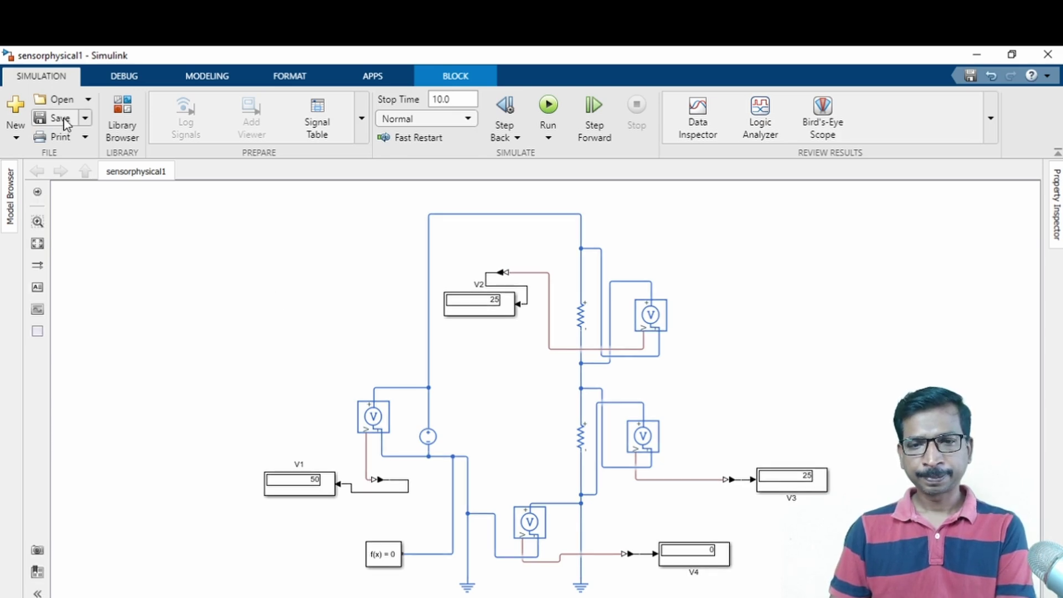
left_click(558, 103)
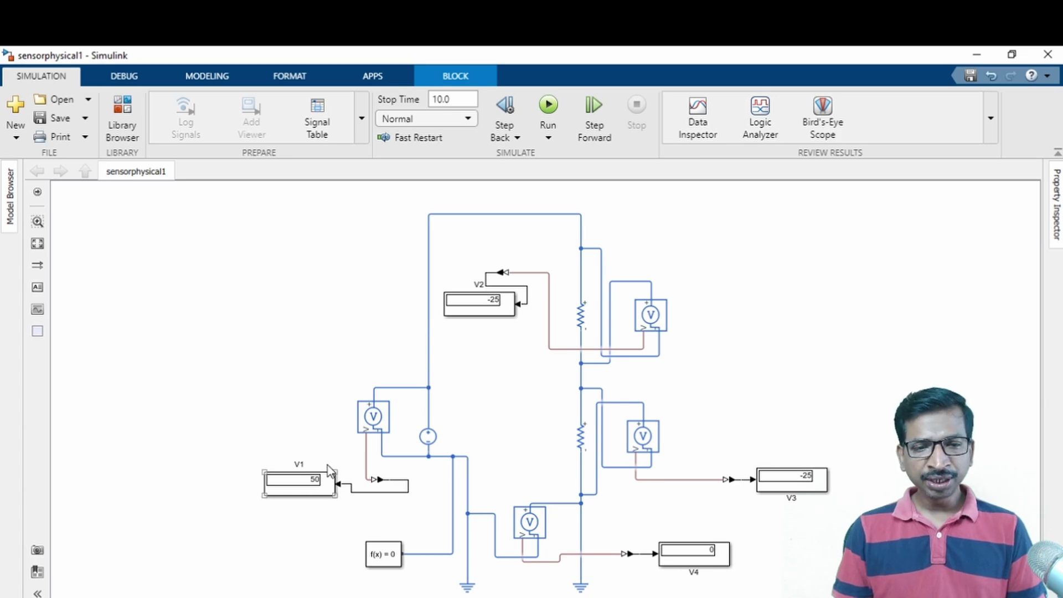
left_click(492, 304)
left_click(791, 485)
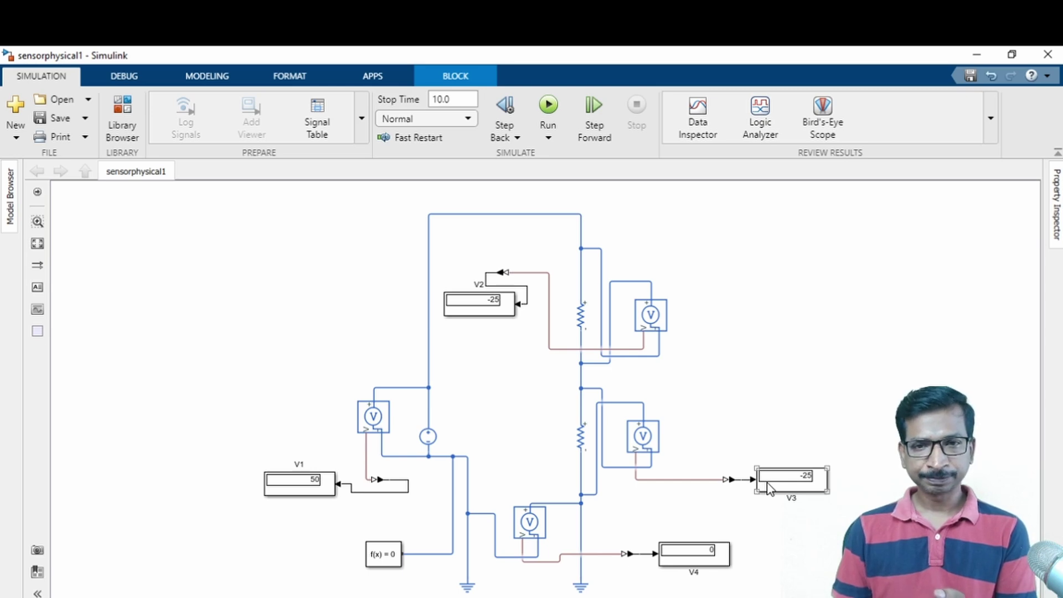
left_click(170, 336)
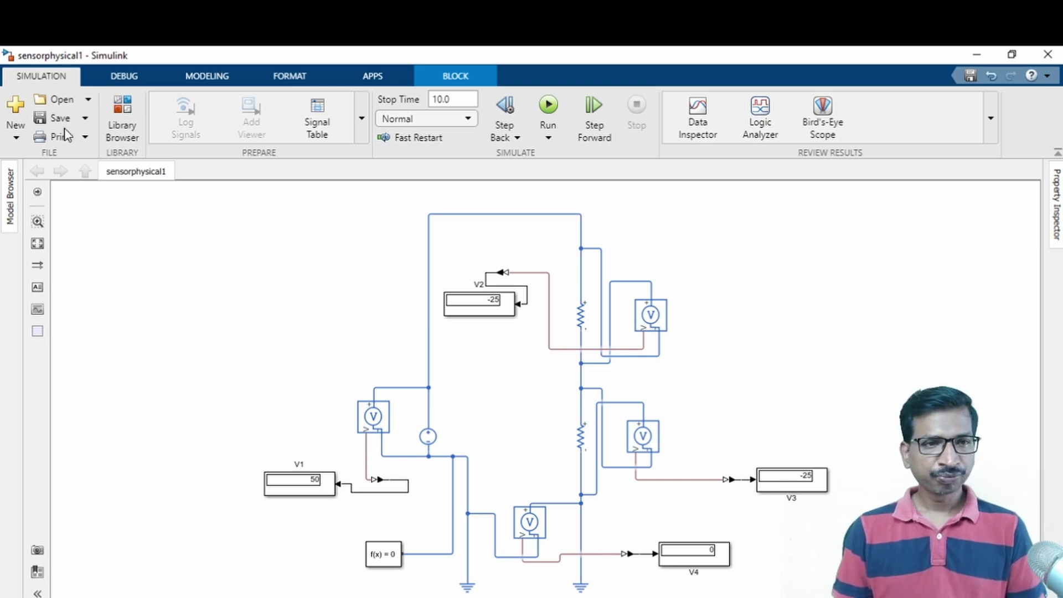
left_click(47, 119)
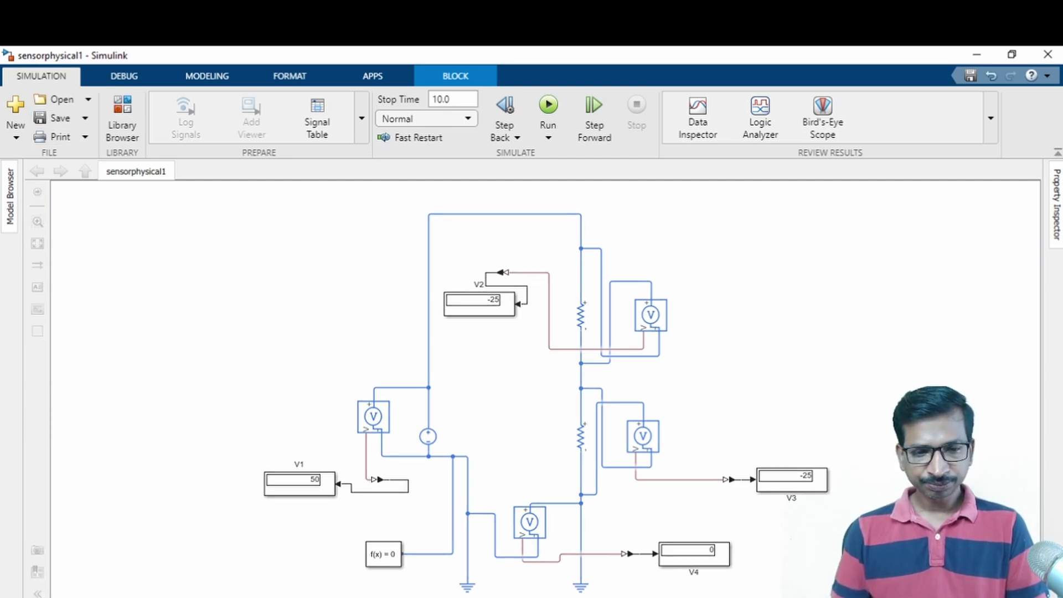
Switch to the presentation and advance from the Kirchhoff's Voltage Law slide to the Rotational Mechanical System slide
left_click(174, 596)
left_click(249, 562)
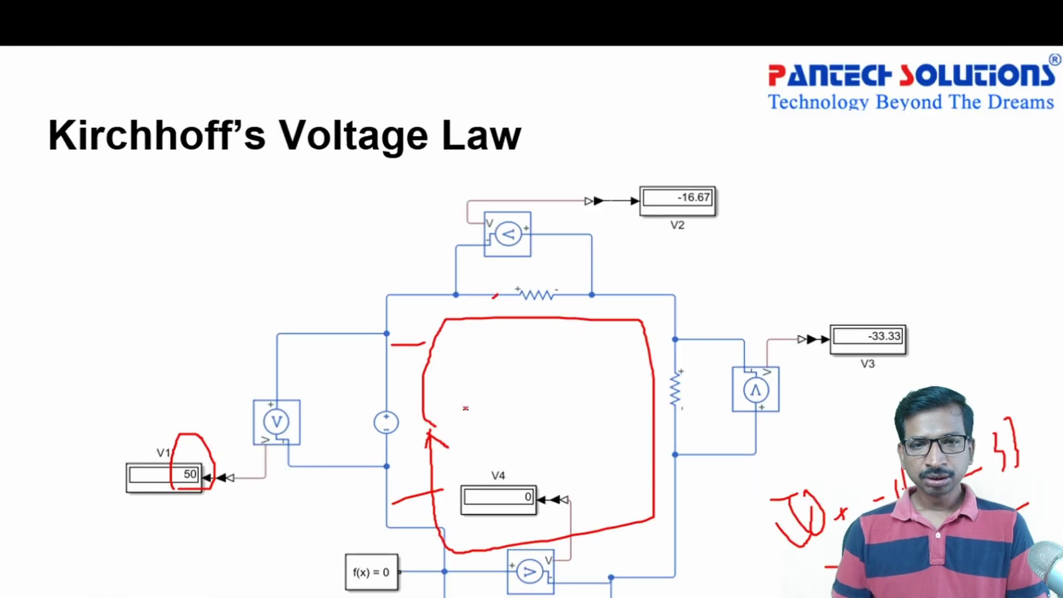
key("Right")
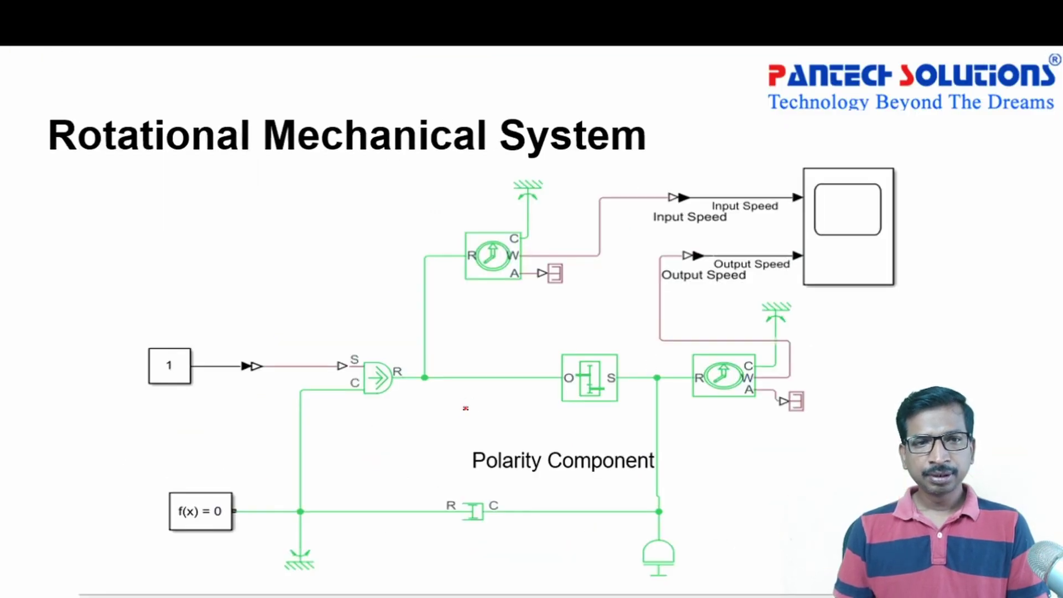
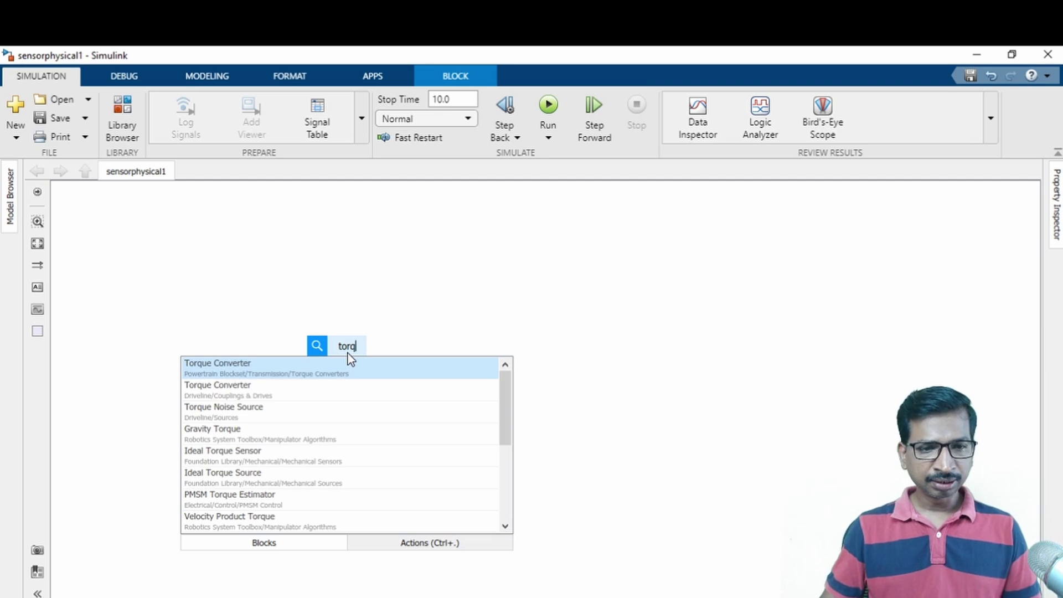
Add an Ideal Torque Source block to the empty sensorphysical1 canvas
key("Return")
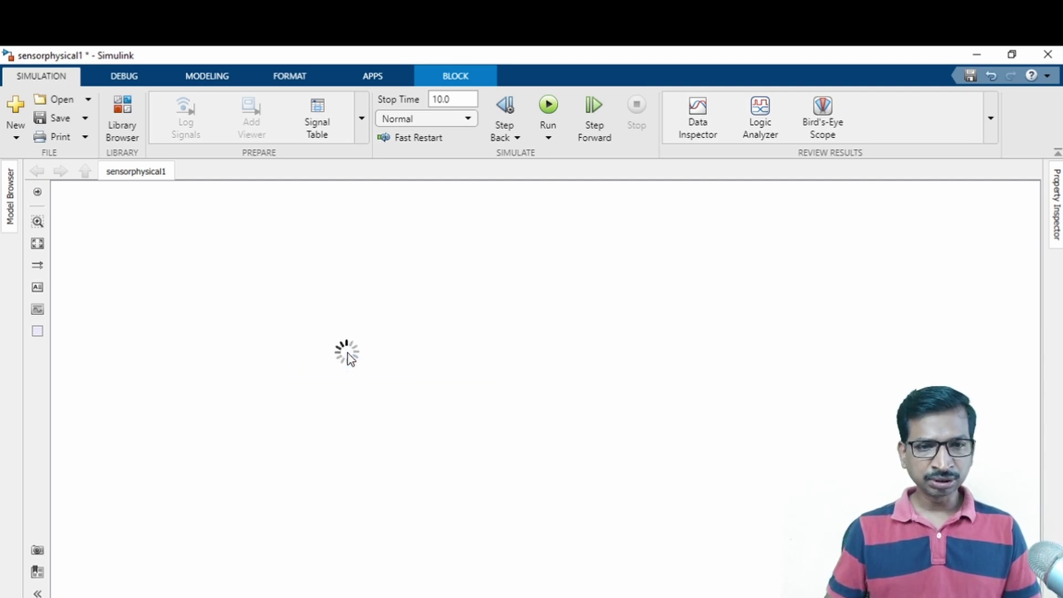
left_click(403, 483)
key("space")
left_click(569, 467)
key("ctrl+r")
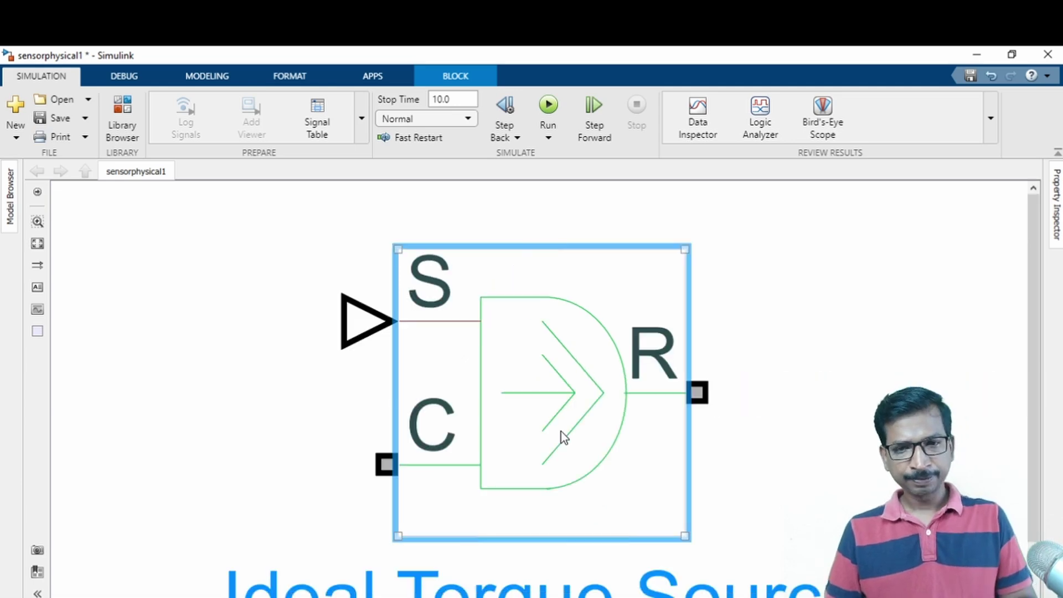
scroll(560, 431, "down", 2)
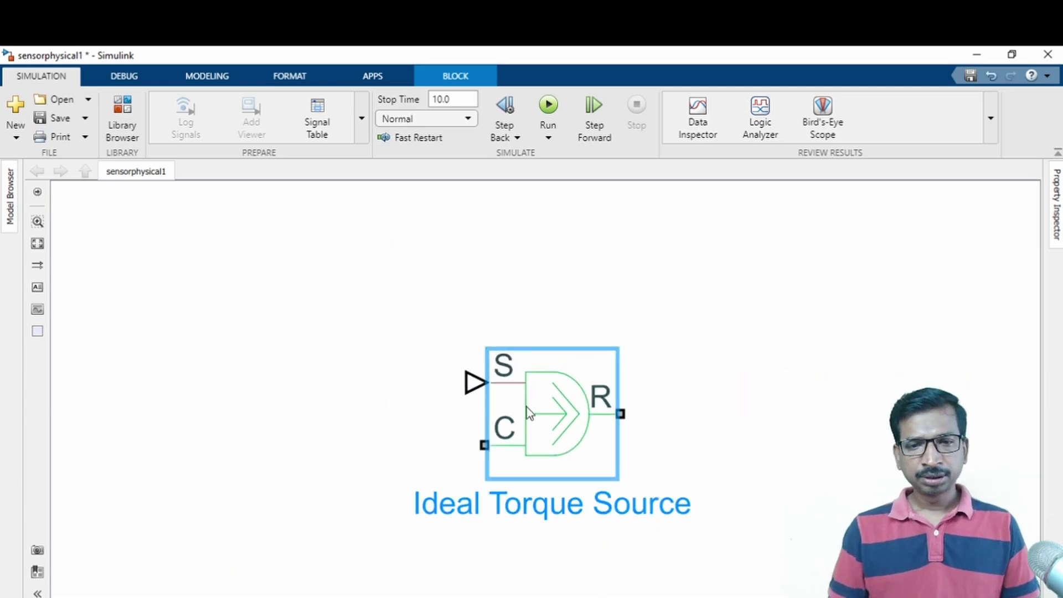
left_click(710, 410)
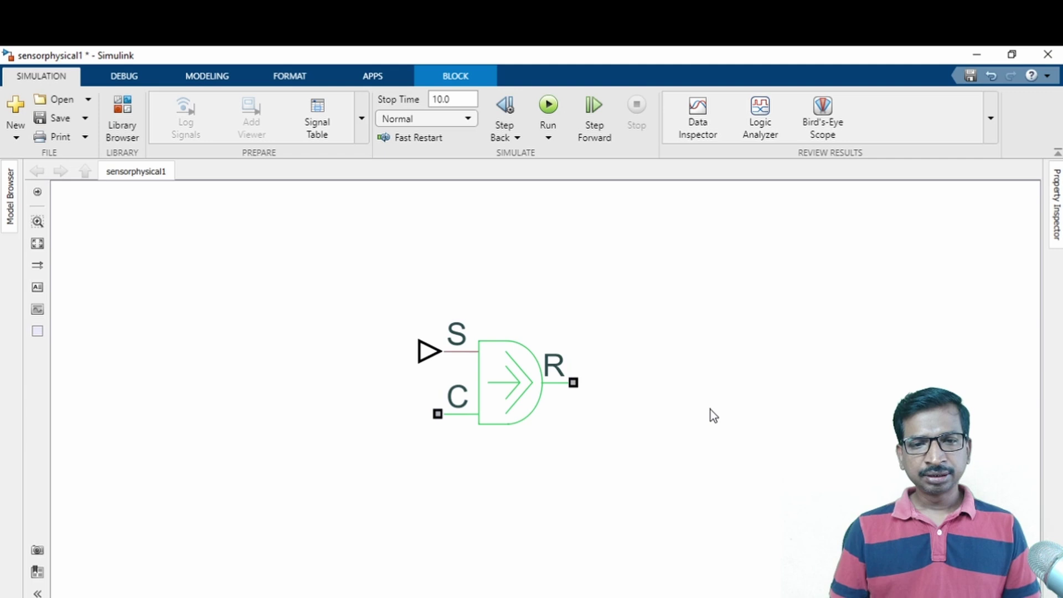
Save the model and extend an open connection line from the torque source's R port
left_click(61, 119)
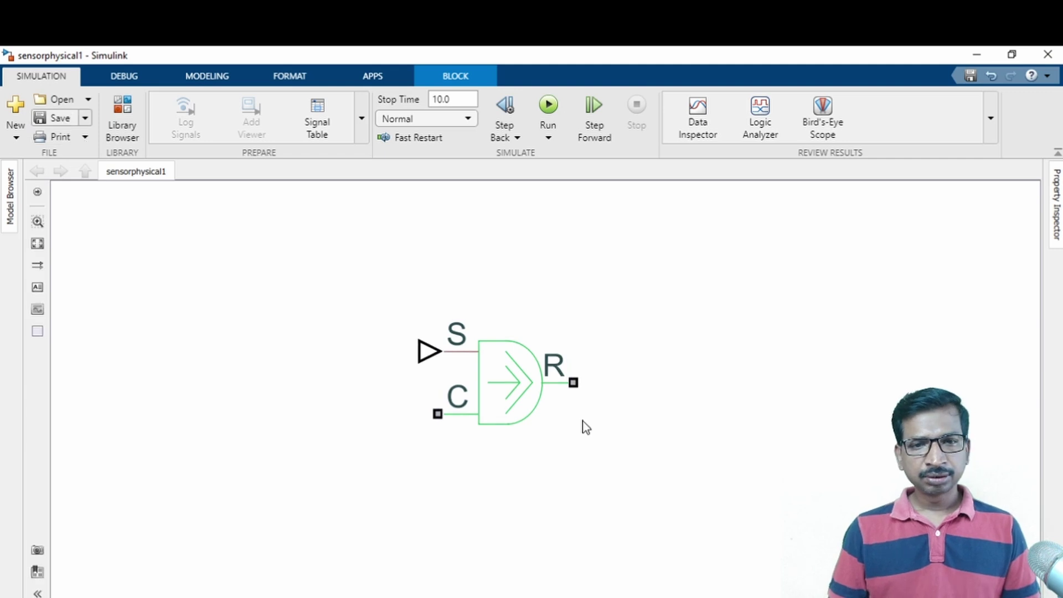
left_click_drag(528, 377, 659, 363)
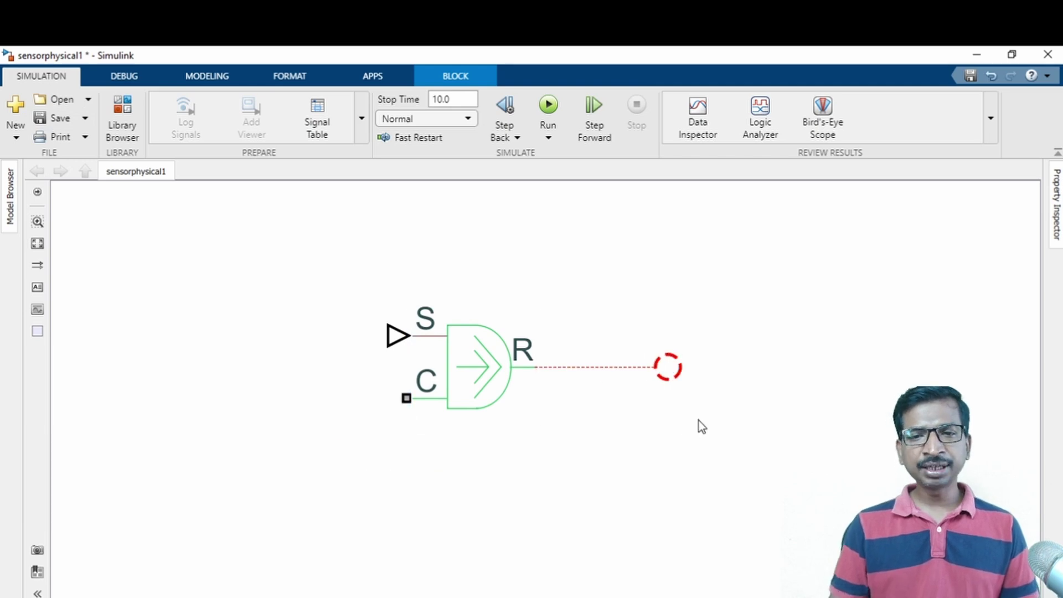
double_click(730, 378)
type("gear")
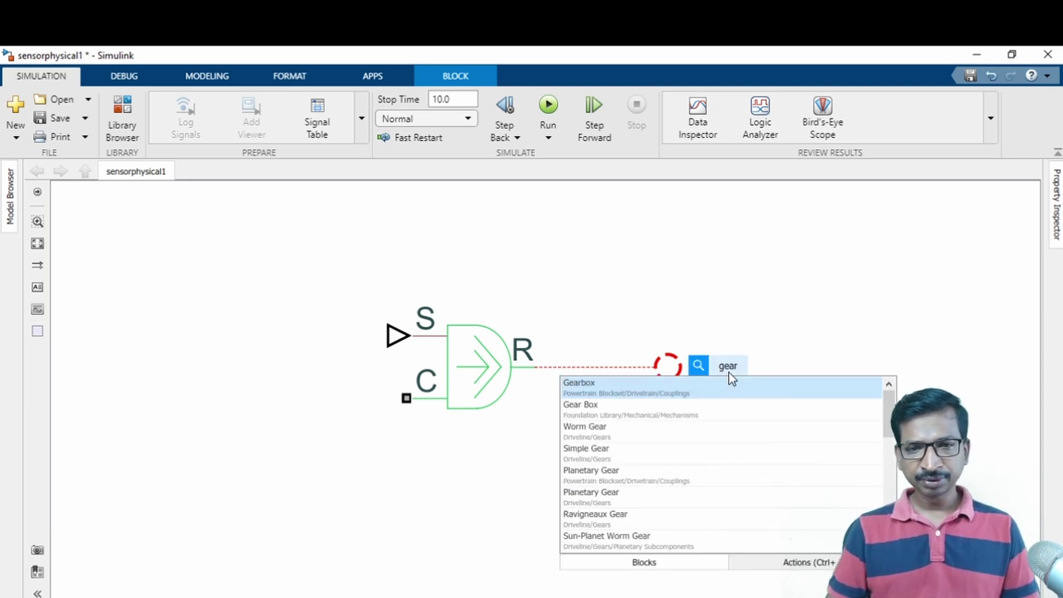
key("Return")
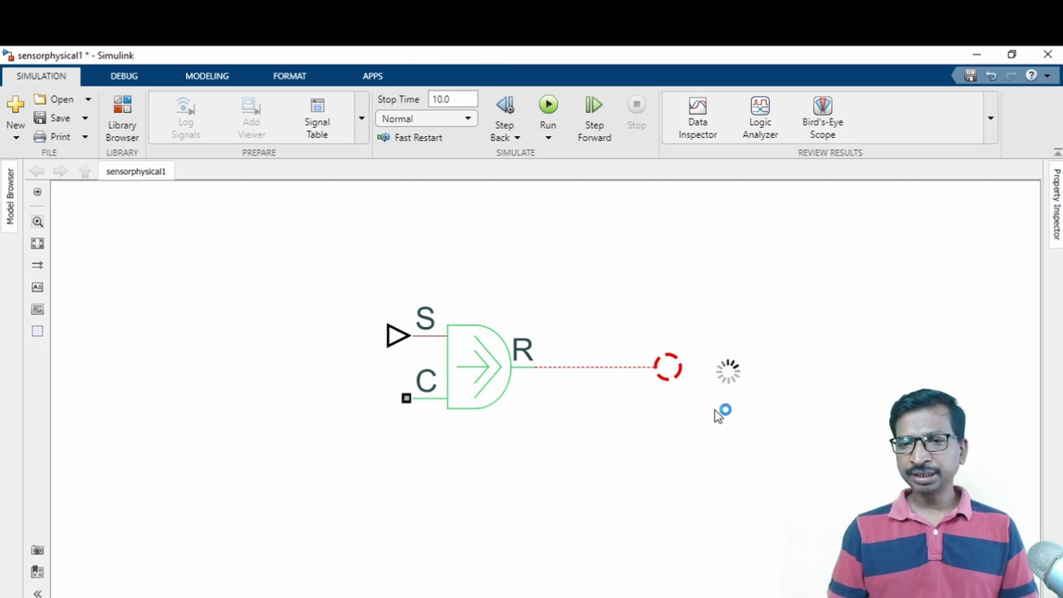
scroll(549, 360, "down", 3)
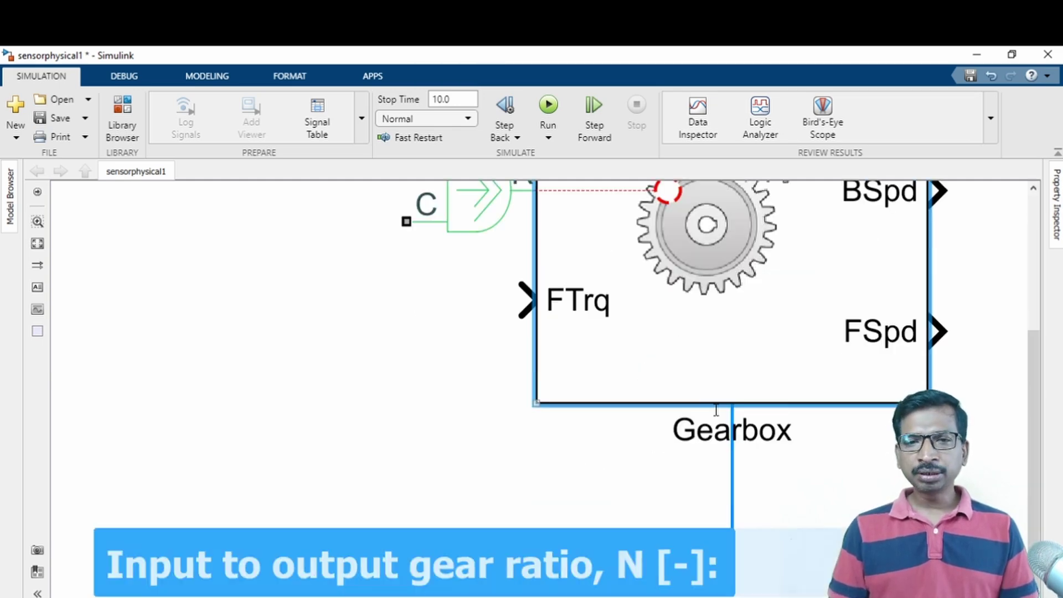
scroll(331, 345, "down", 2)
scroll(331, 344, "down", 1)
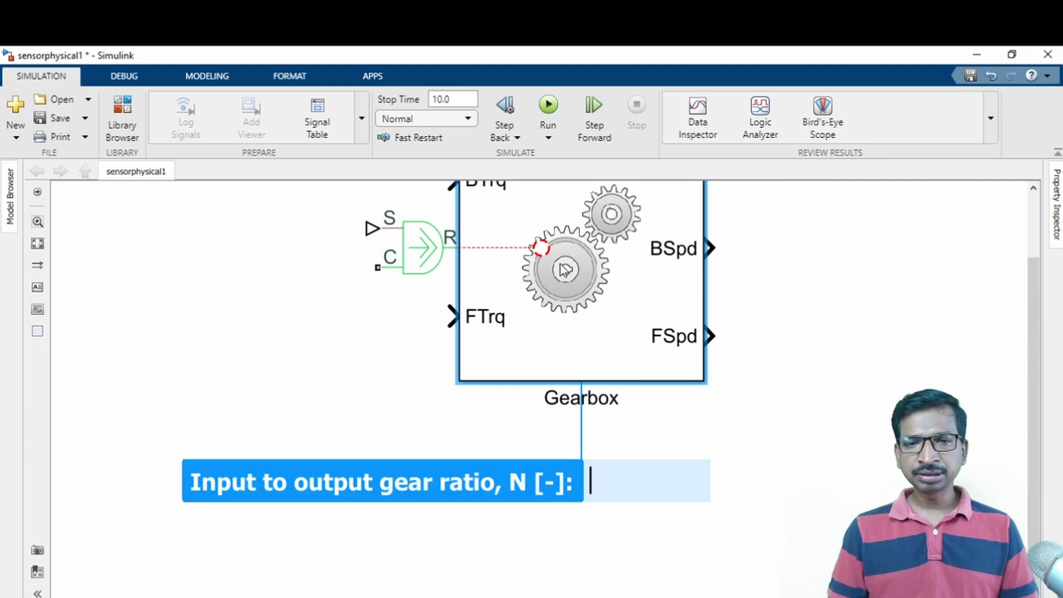
key("Delete")
Search the block list for "gear" next to the open end of the torque source's R line
double_click(633, 240)
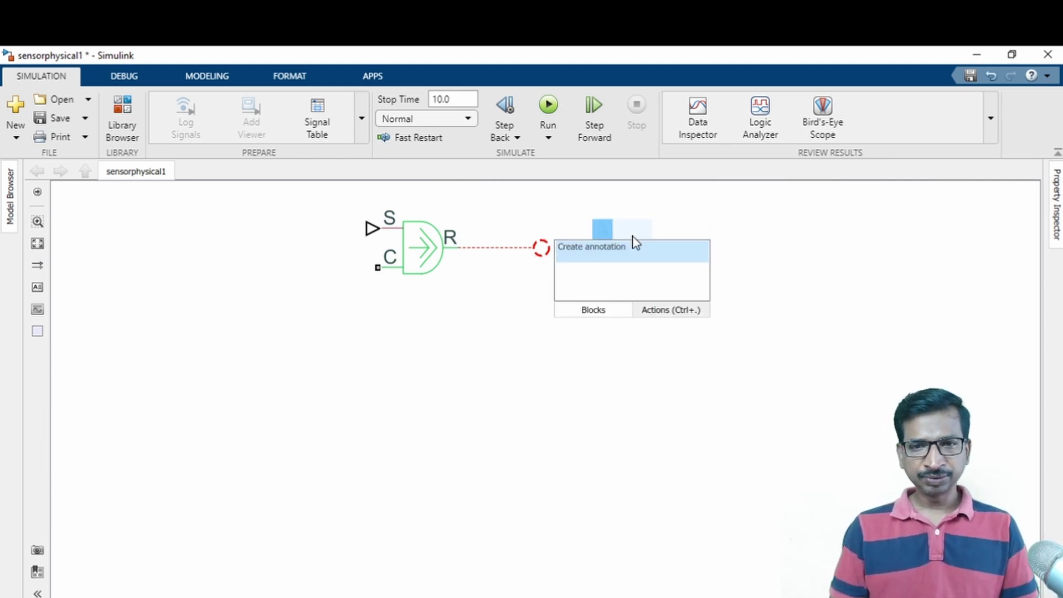
type("gear")
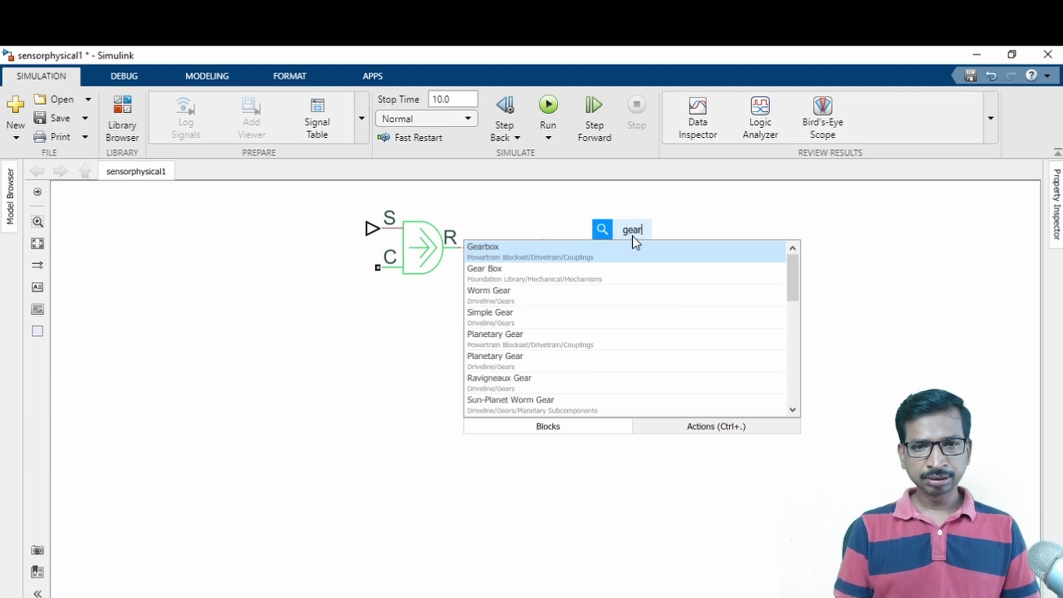
Add the Driveline Simple Gear block to the canvas and check its parameters without changing them
left_click(522, 315)
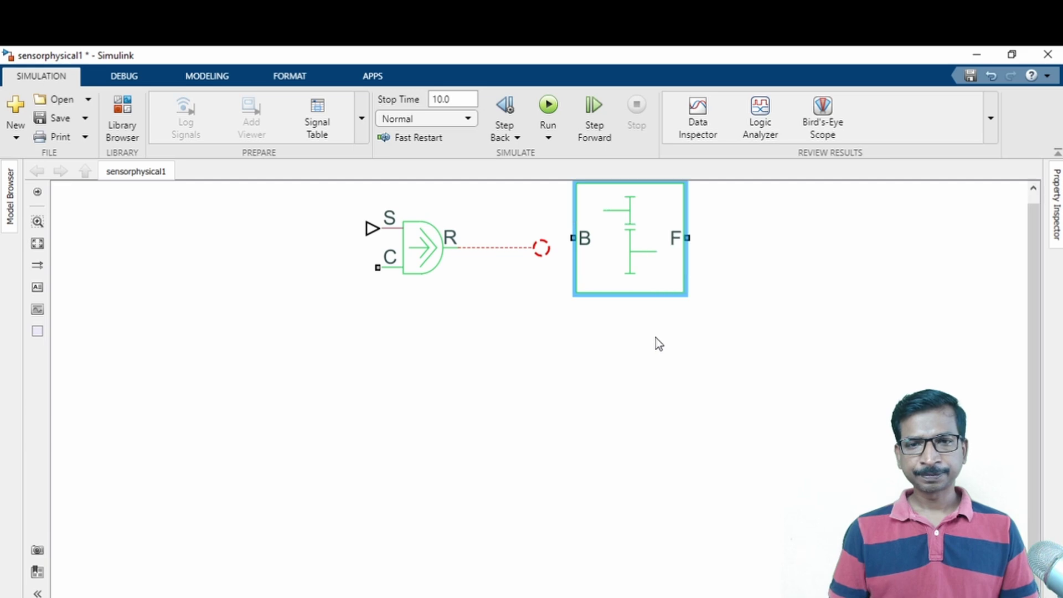
scroll(656, 337, "down", 1)
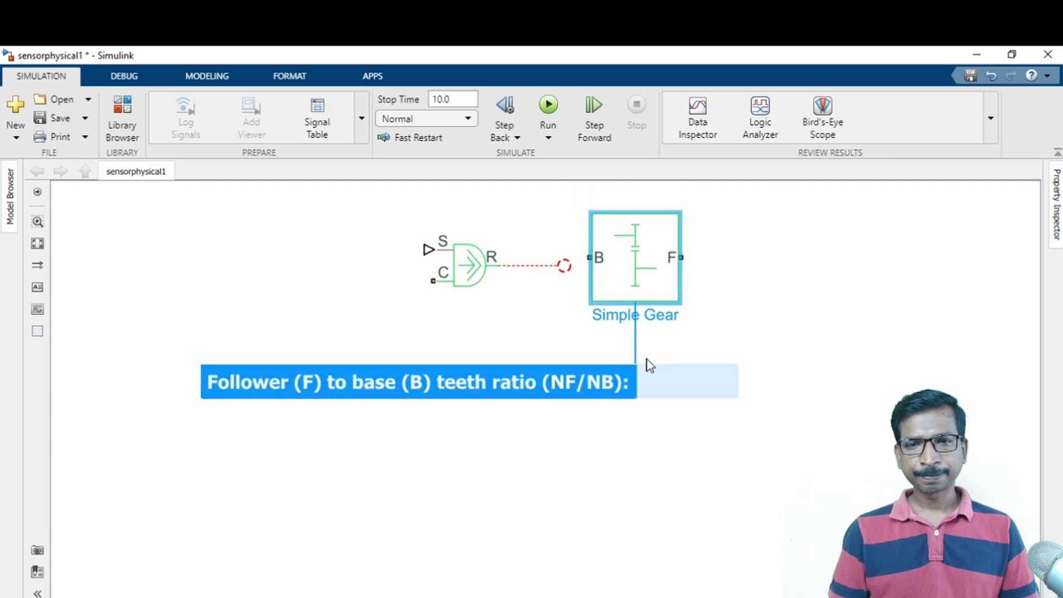
left_click(795, 314)
left_click(614, 271)
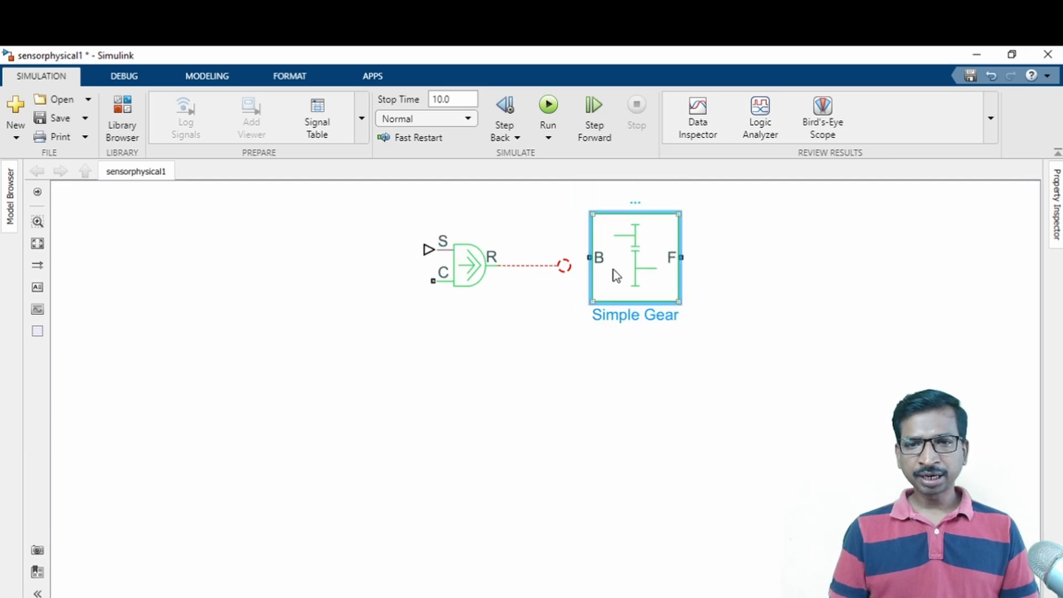
double_click(613, 270)
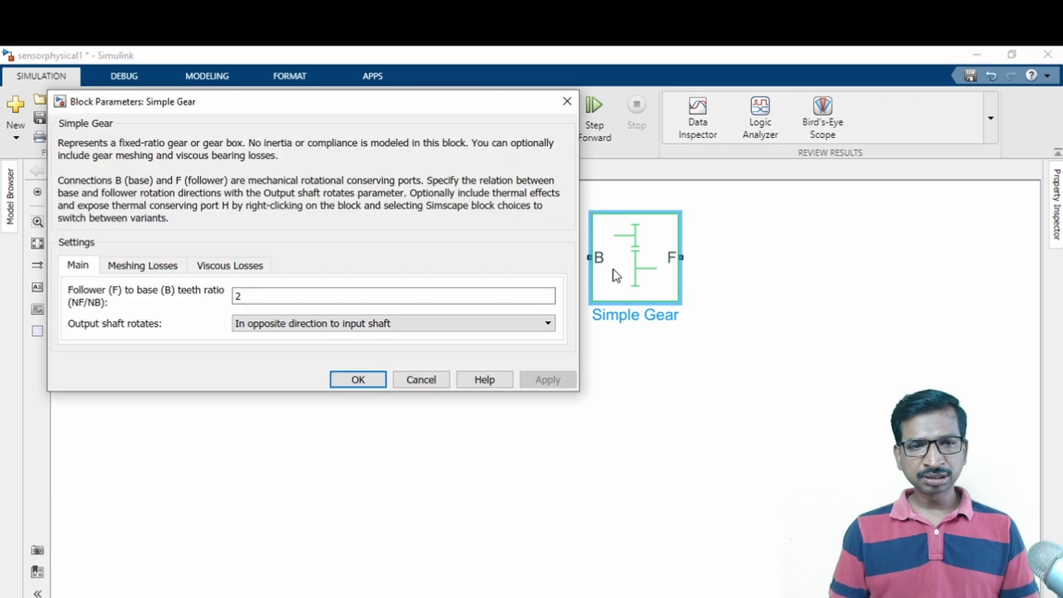
left_click(434, 381)
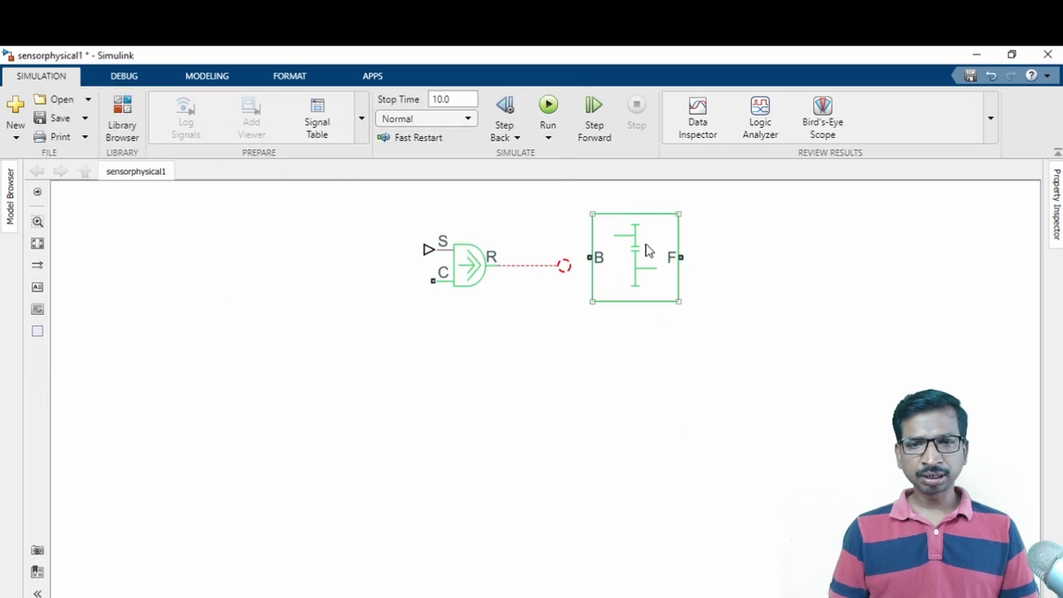
Add a Gear Box block to the model from the Simscape Foundation Library's Mechanical Mechanisms library
left_click(120, 109)
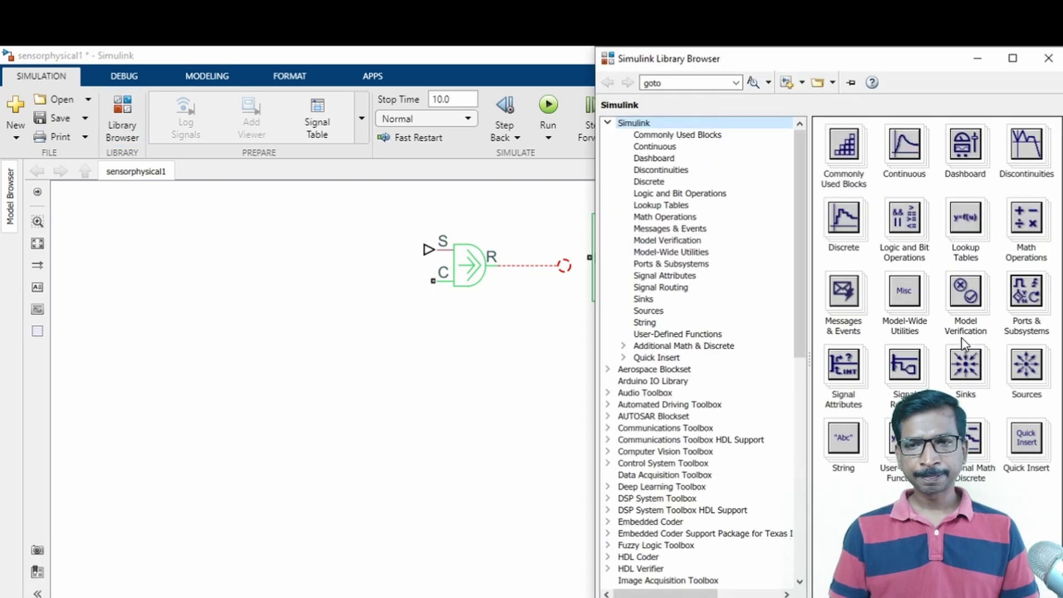
scroll(723, 385, "down", 10)
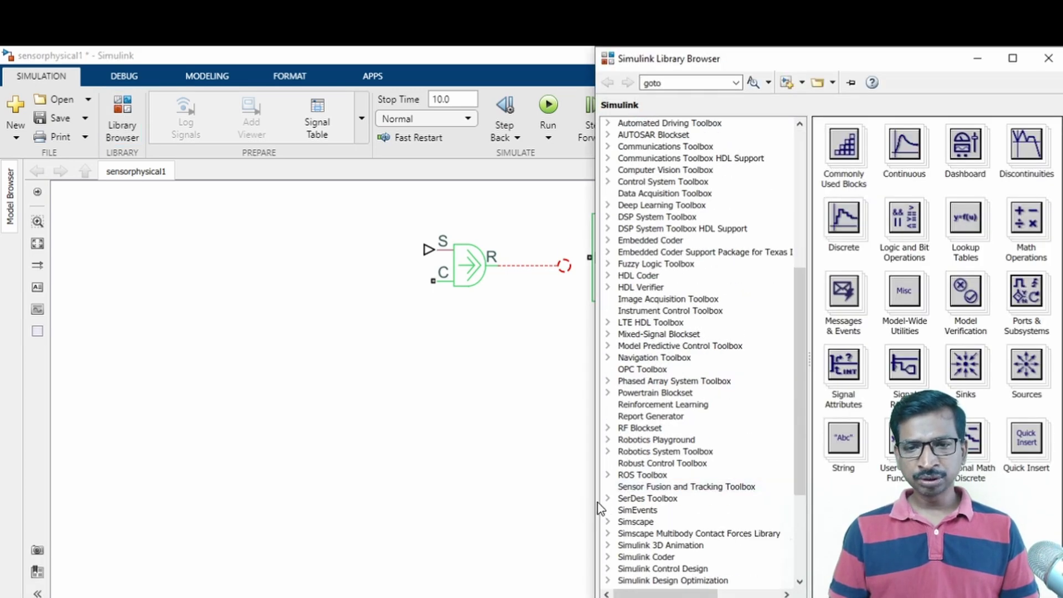
left_click(608, 522)
scroll(750, 519, "down", 2)
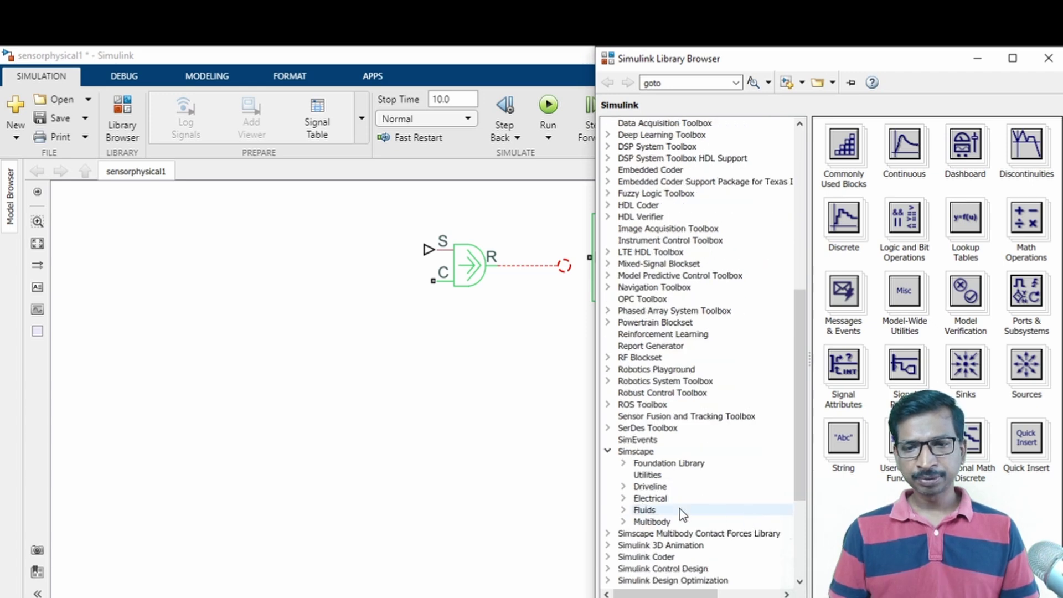
left_click(623, 462)
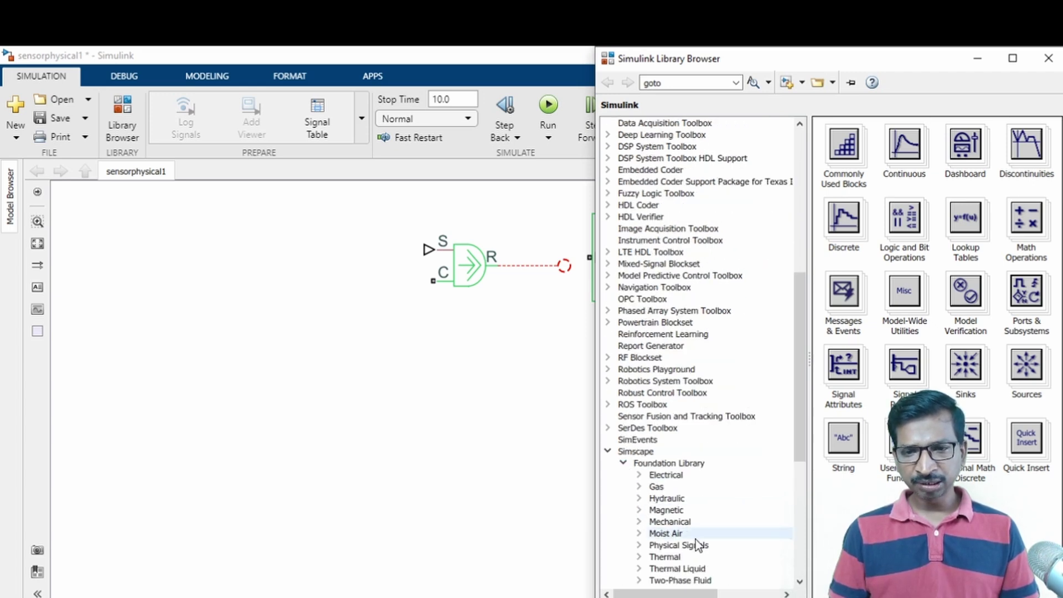
left_click(639, 522)
scroll(739, 530, "down", 2)
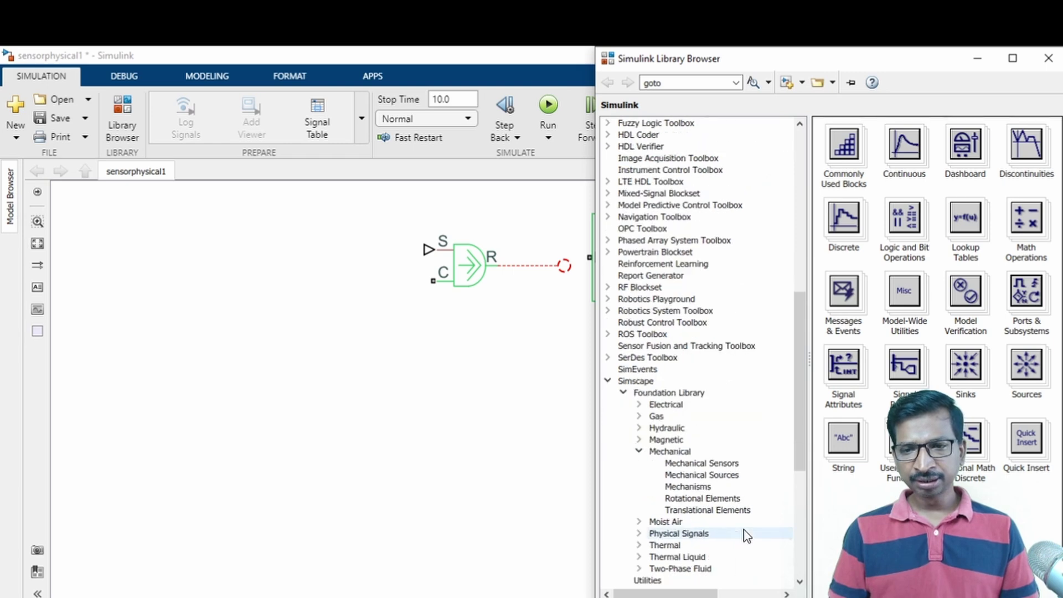
left_click(687, 487)
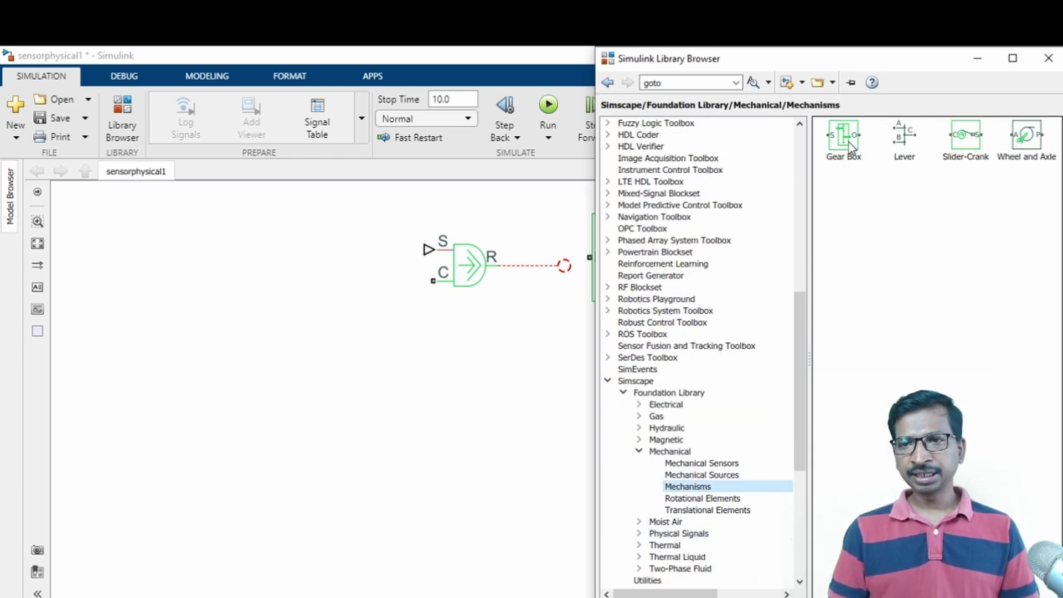
left_click_drag(849, 142, 540, 322)
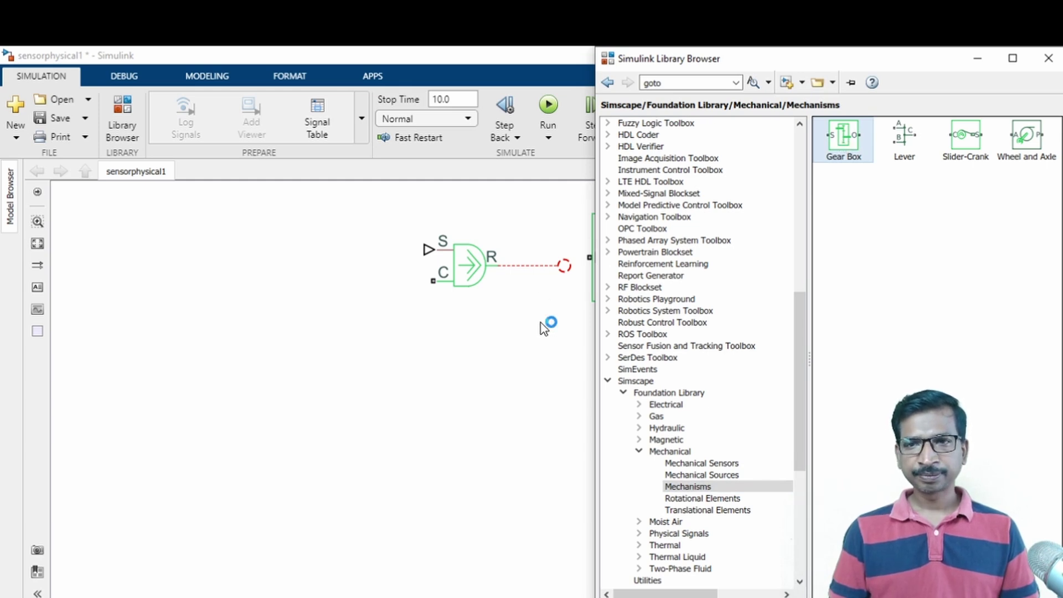
Delete the Simple Gear block and attach the Gear Box's S port to the source block's R port
left_click(634, 277)
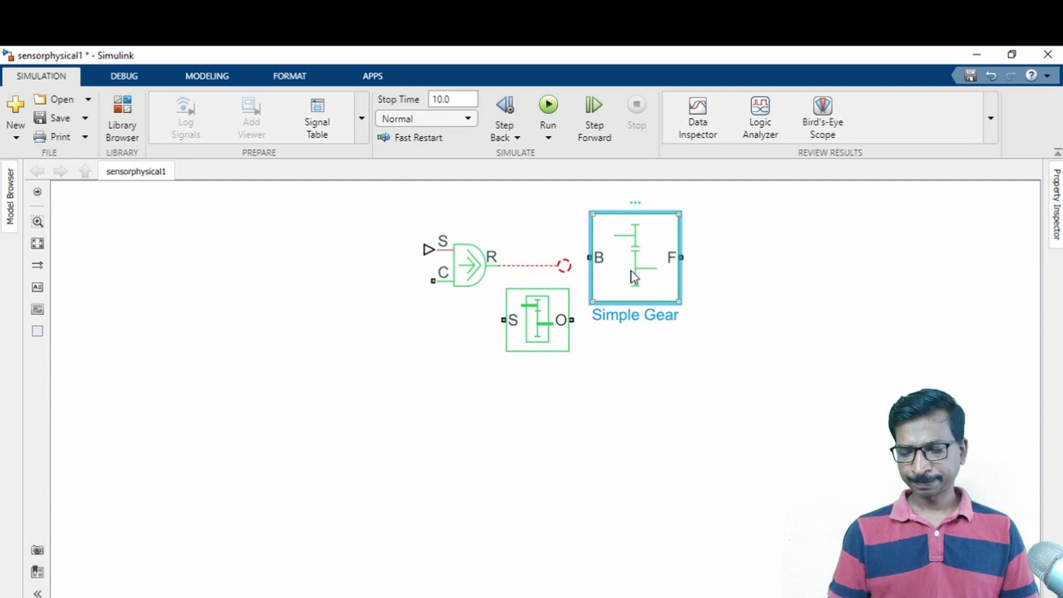
key("Delete")
left_click_drag(562, 343, 609, 288)
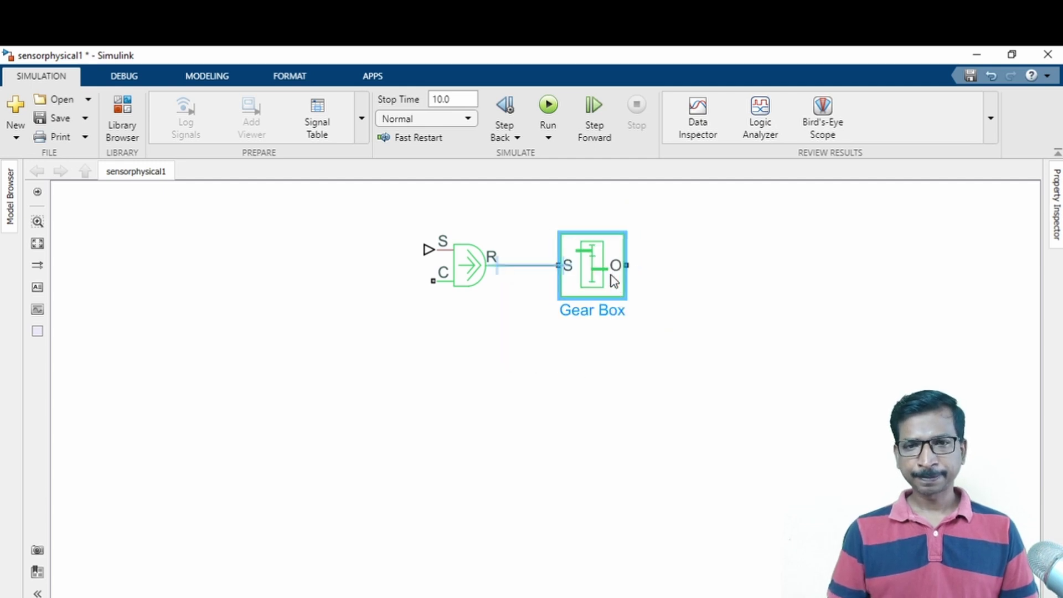
double_click(736, 422)
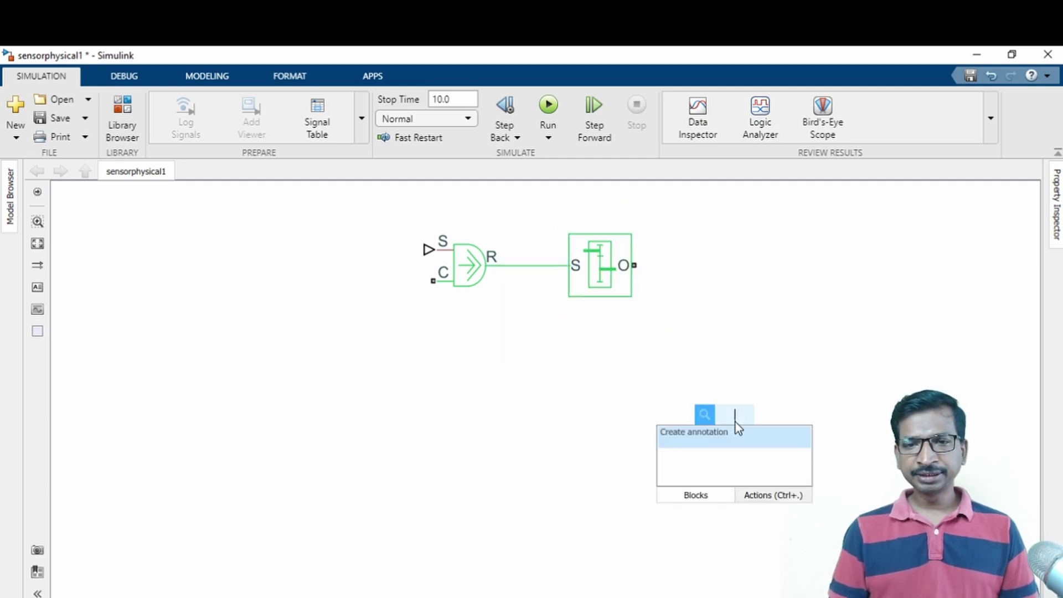
double_click(692, 376)
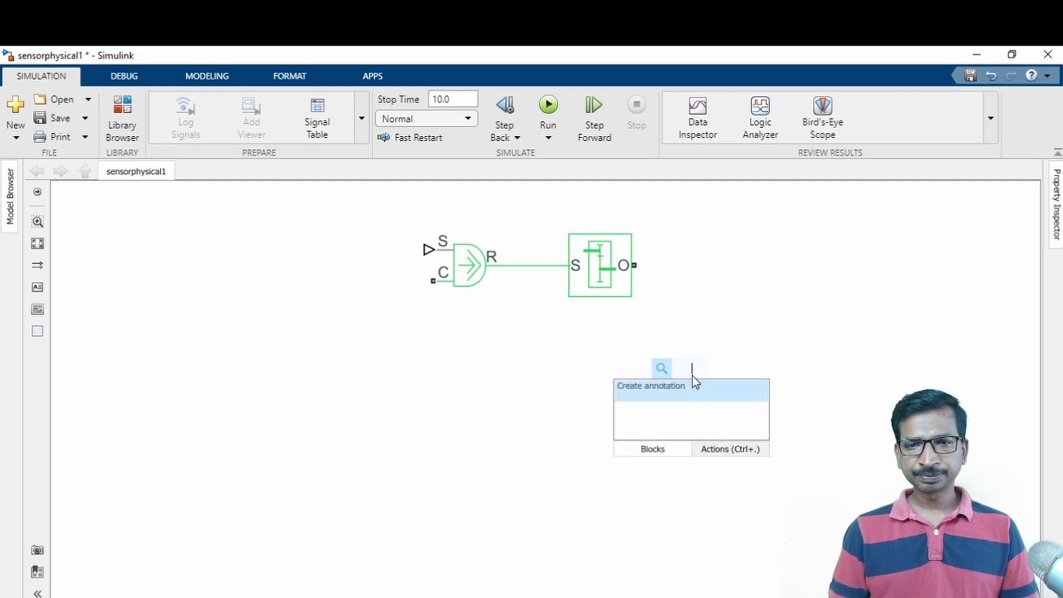
left_click(732, 362)
Add an Inertia block from the Foundation Library's Mechanical Rotational Elements, below and beyond the Gear Box output
scroll(714, 420, "up", 5)
scroll(678, 462, "down", 4)
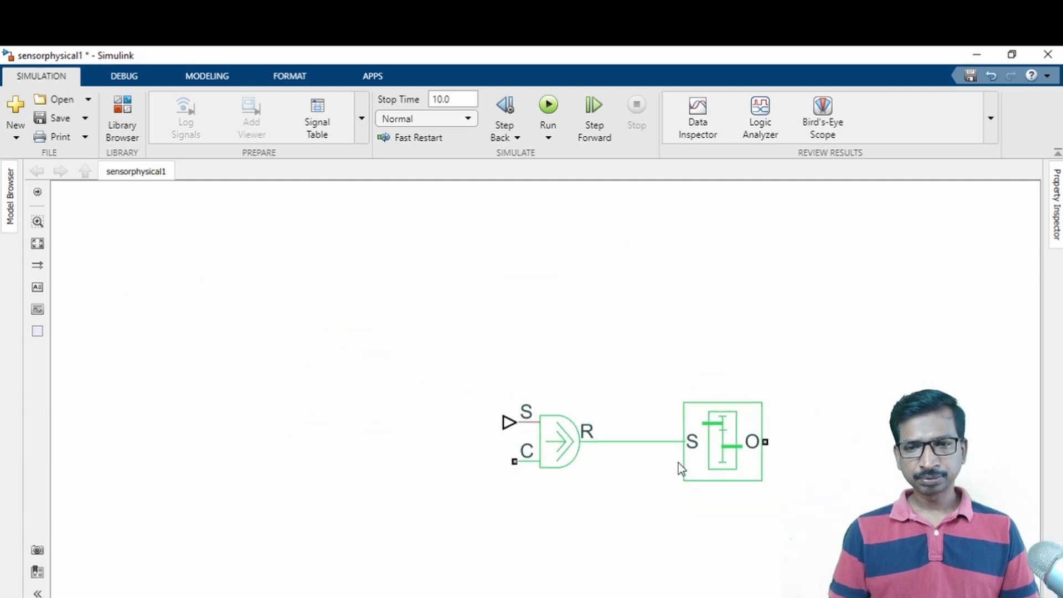
left_click_drag(768, 527, 553, 393)
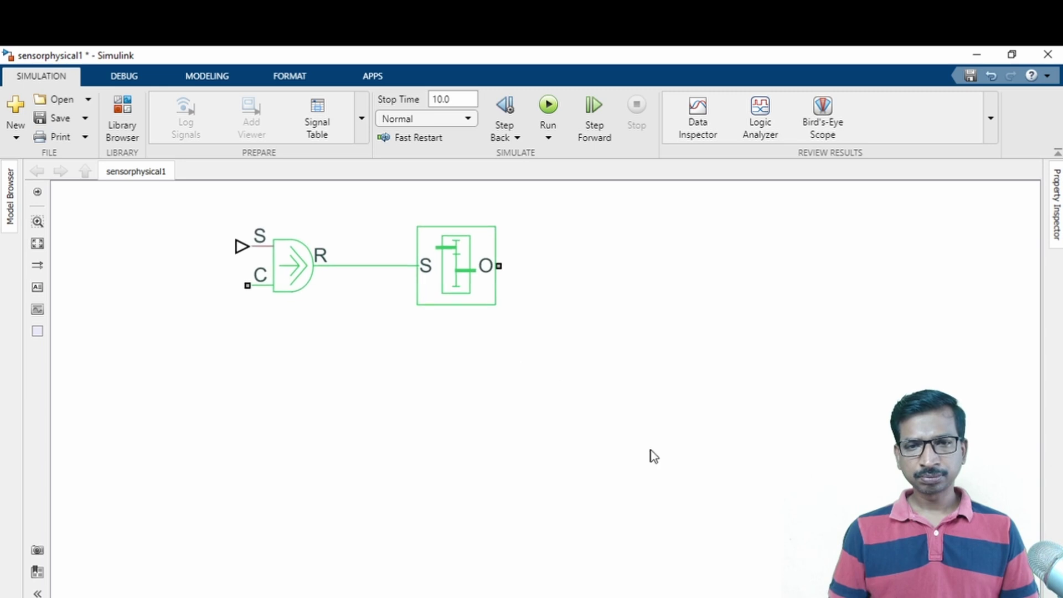
double_click(633, 424)
type("inert")
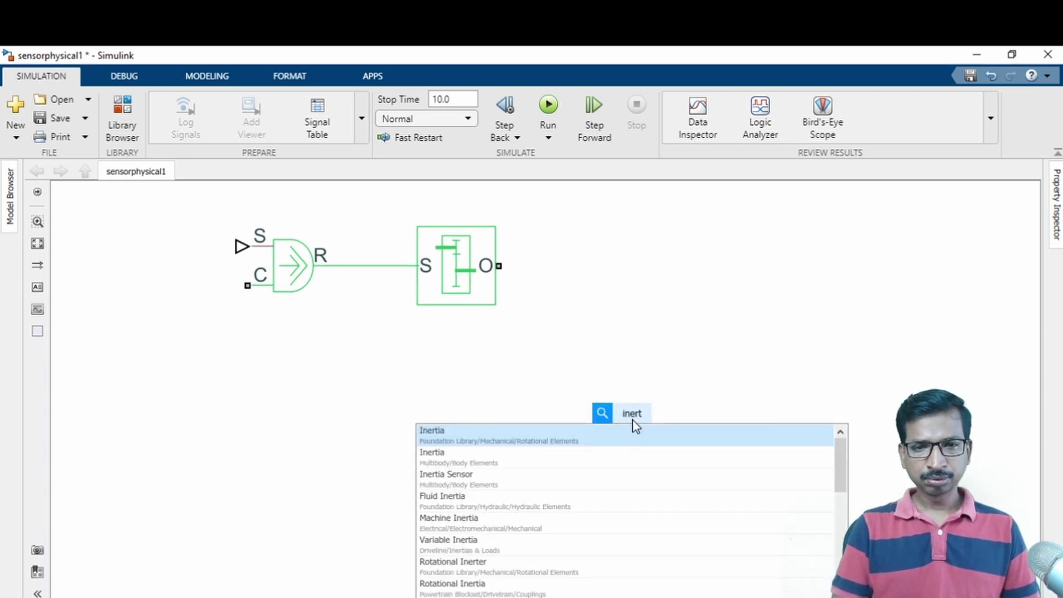
key("Return")
Connect the Inertia block to the Gear Box's O port and save the model
mouse_move(632, 369)
left_mouse_down()
mouse_move(560, 294)
mouse_move(500, 265)
left_mouse_up()
left_click(624, 427)
left_click(300, 224)
left_click(49, 117)
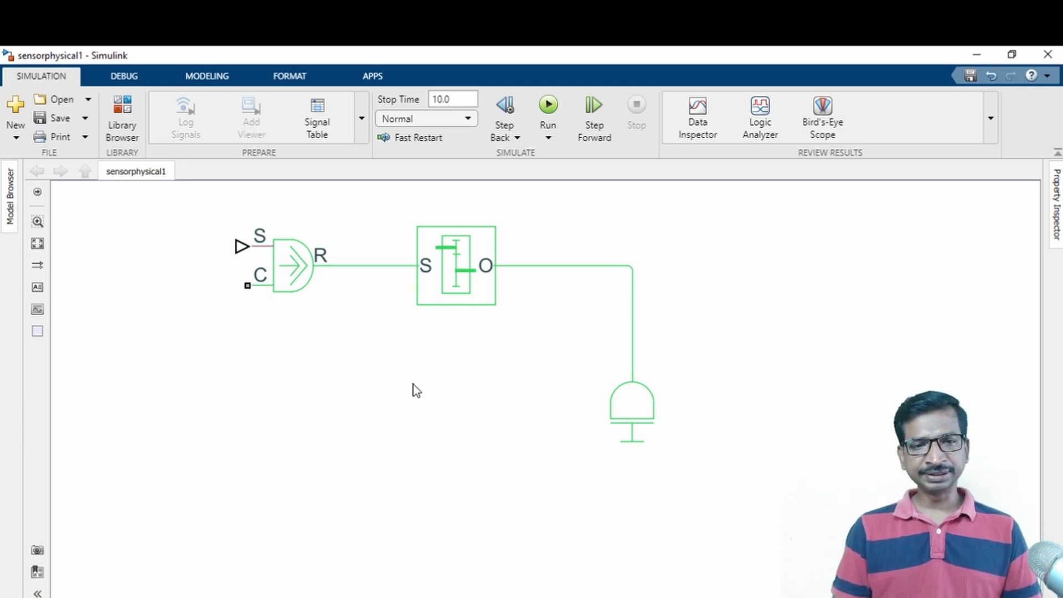
Add a Rotational Damper block from the Foundation Library below the Gear Box
double_click(464, 407)
type("rotation")
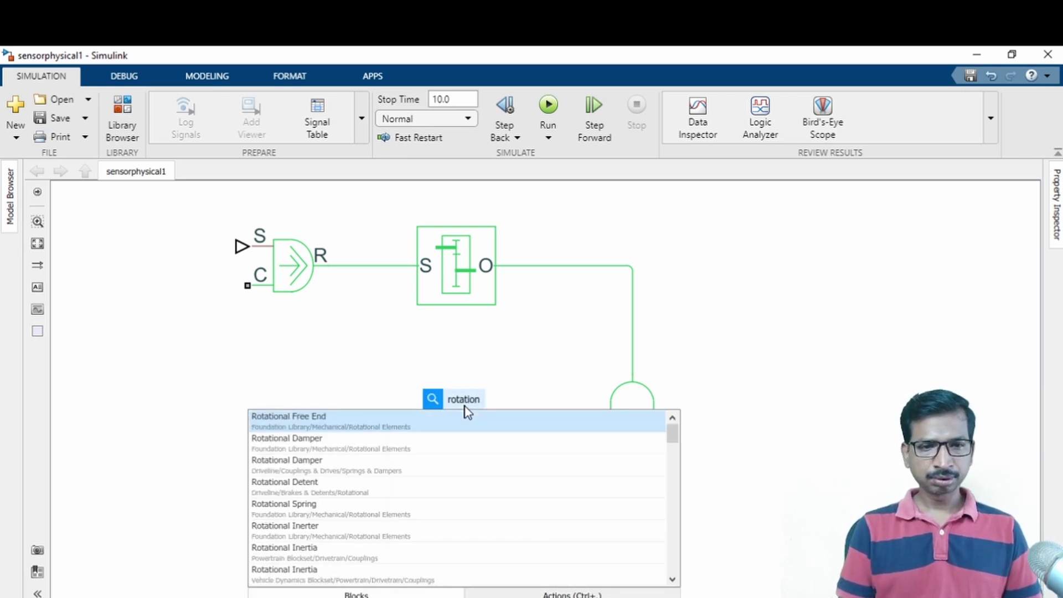
key("Down")
key("Return")
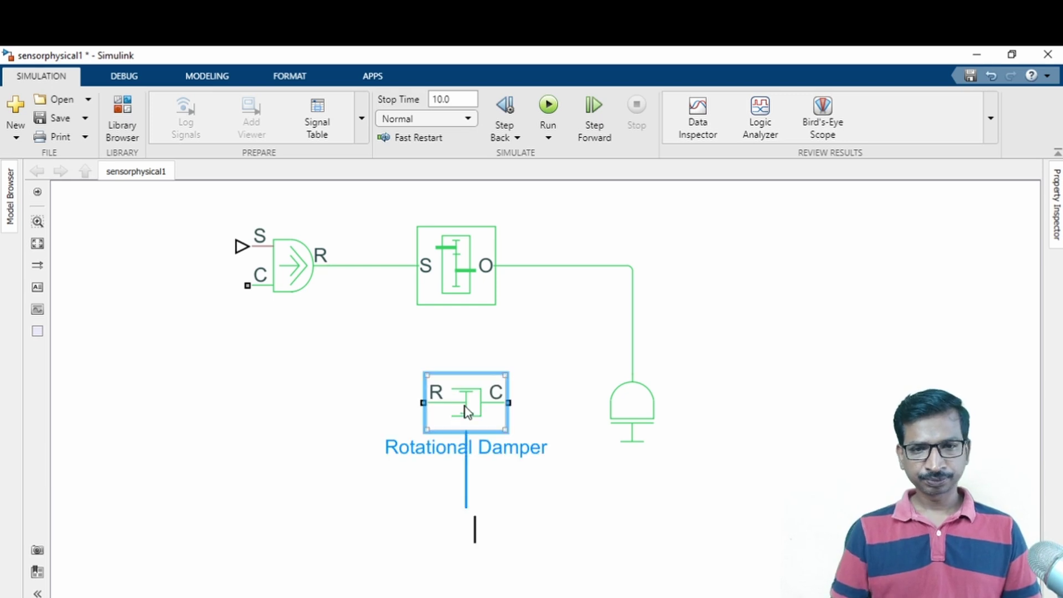
Move the Inertia block down, then connect the damper's C port to the inertia line and its R port to the source's C port
left_click_drag(631, 413, 629, 479)
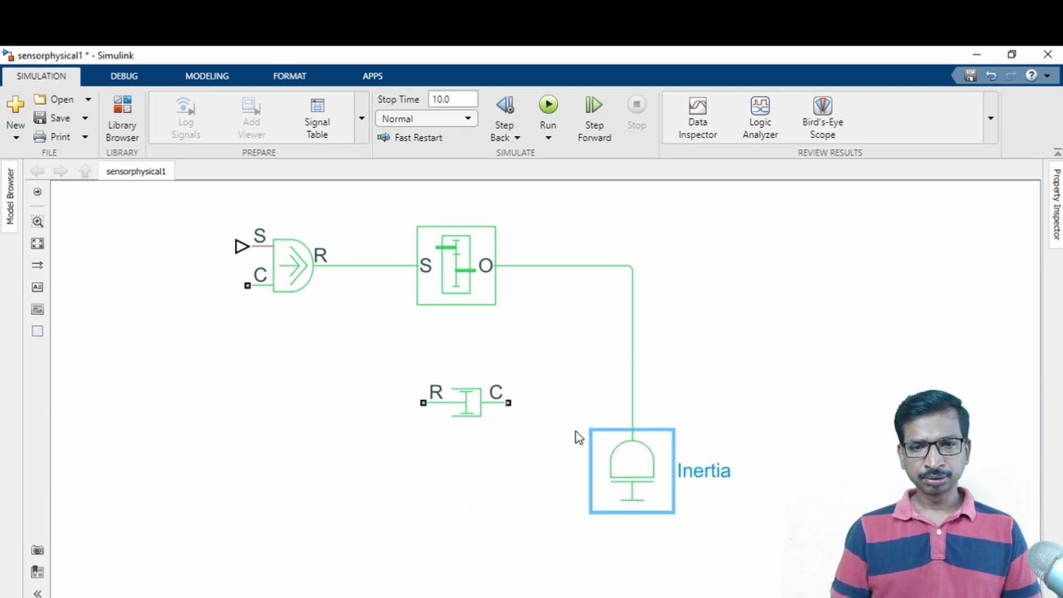
left_click_drag(509, 402, 633, 402)
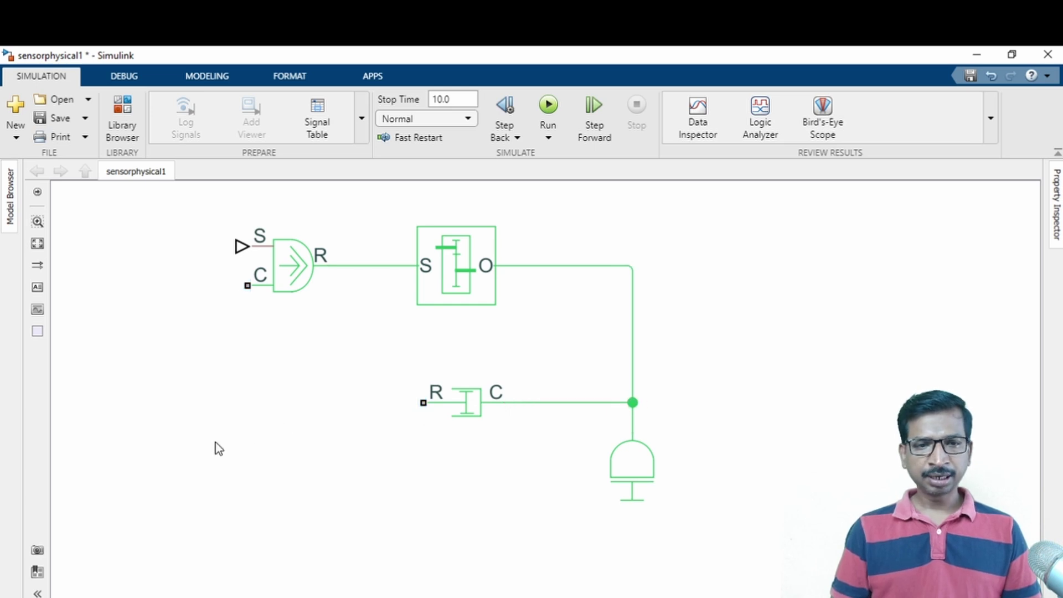
left_click_drag(247, 285, 433, 402)
double_click(204, 473)
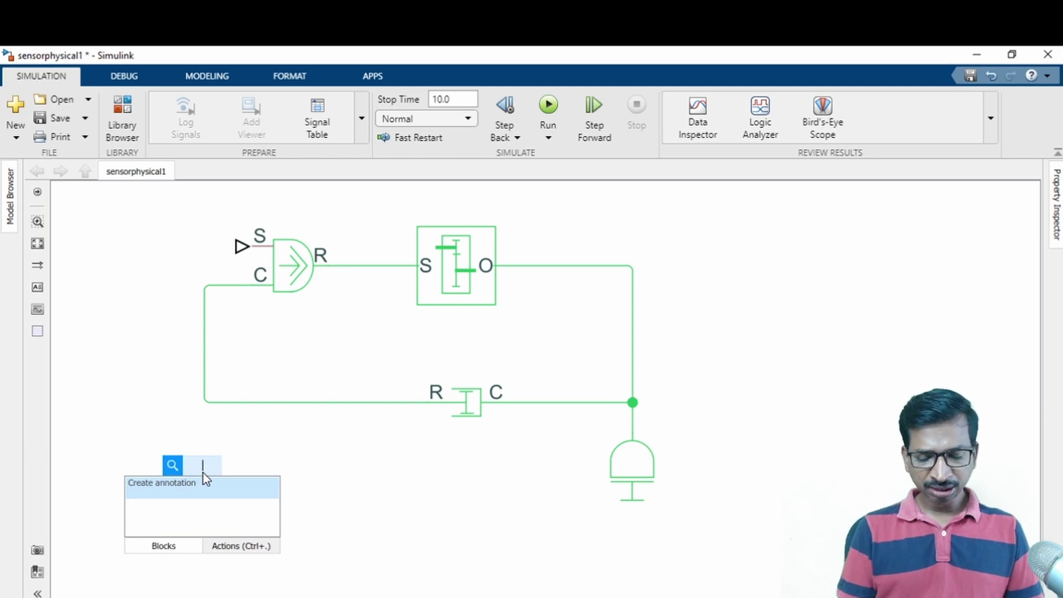
type("r")
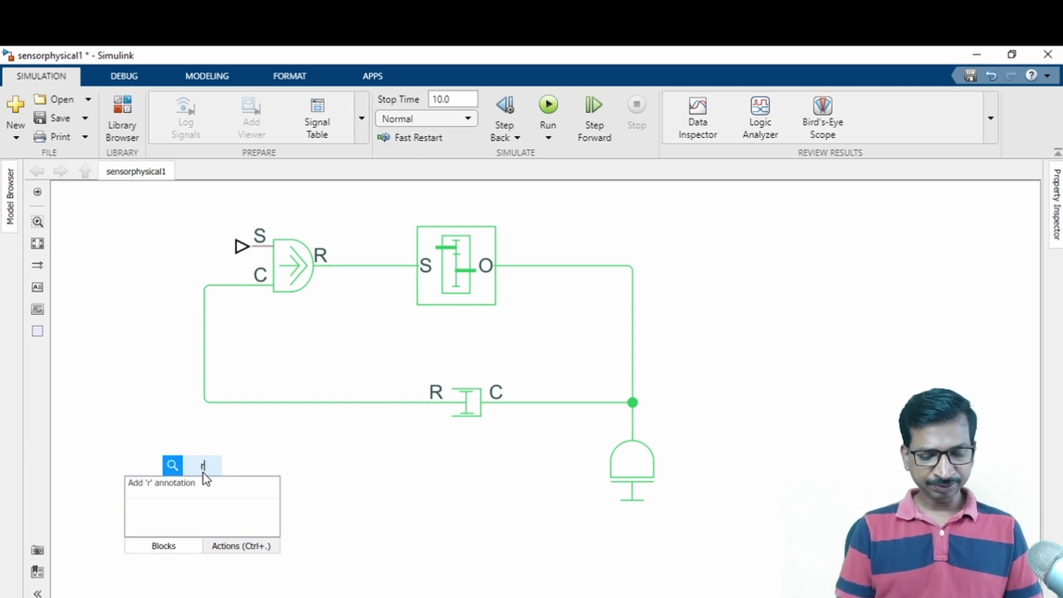
type("otation")
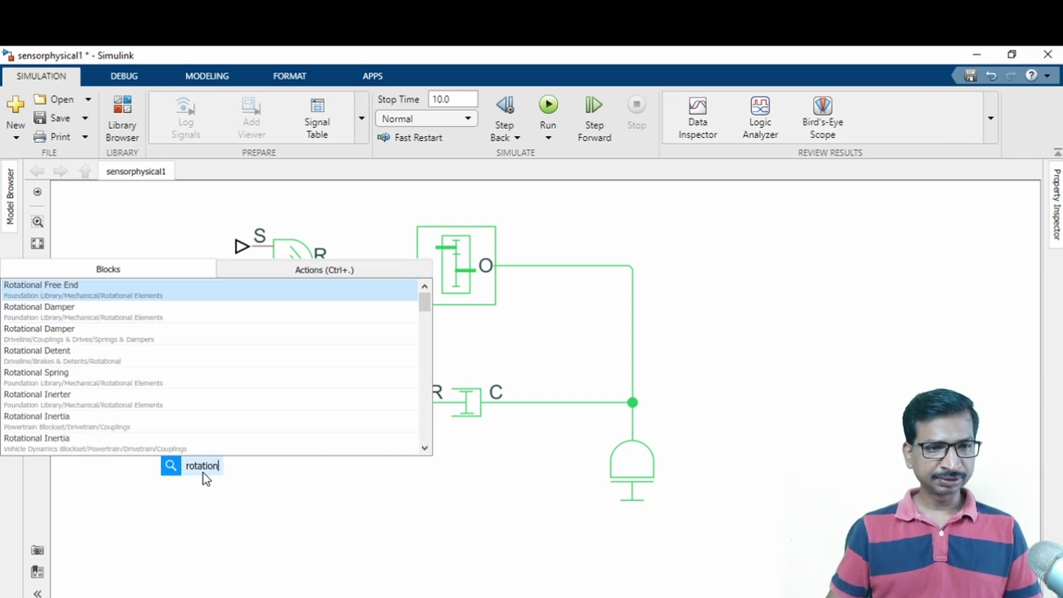
key("Down")
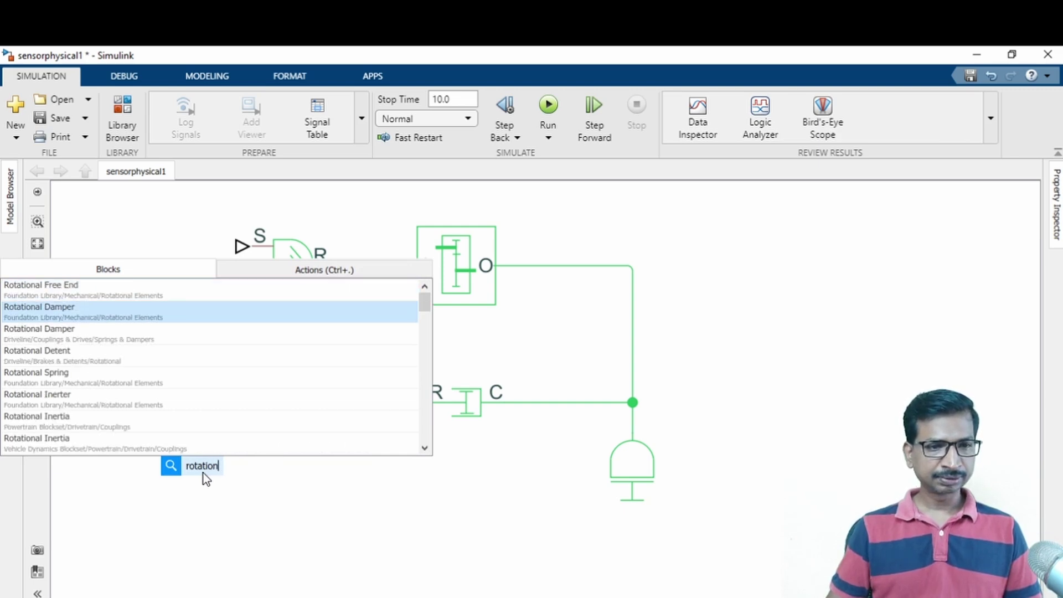
key("Down")
key("Down")
key("Up")
key("Up")
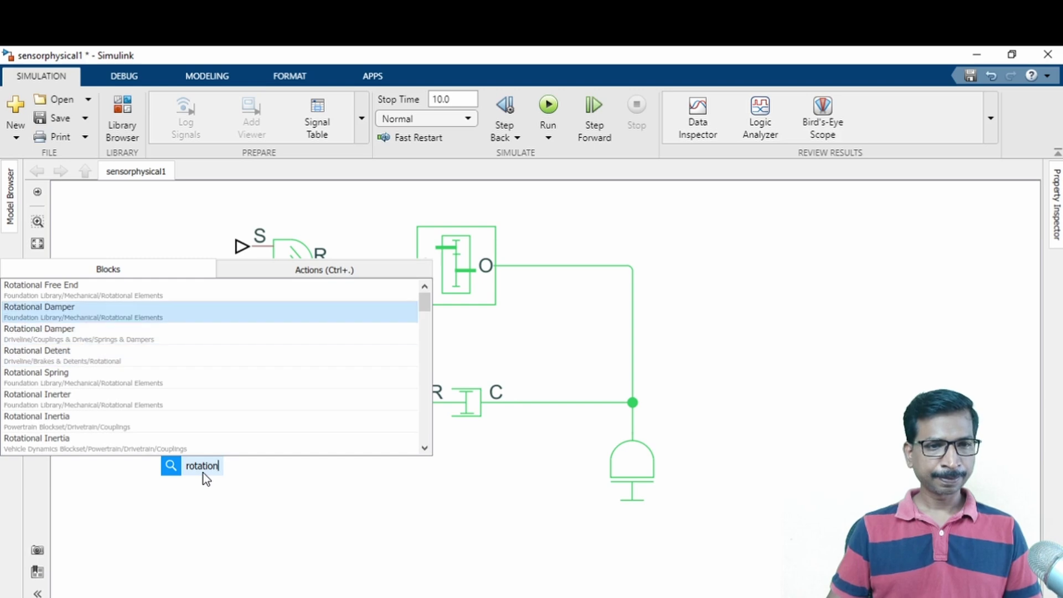
key("BackSpace")
key("BackSpace")
key("BackSpace")
key("BackSpace")
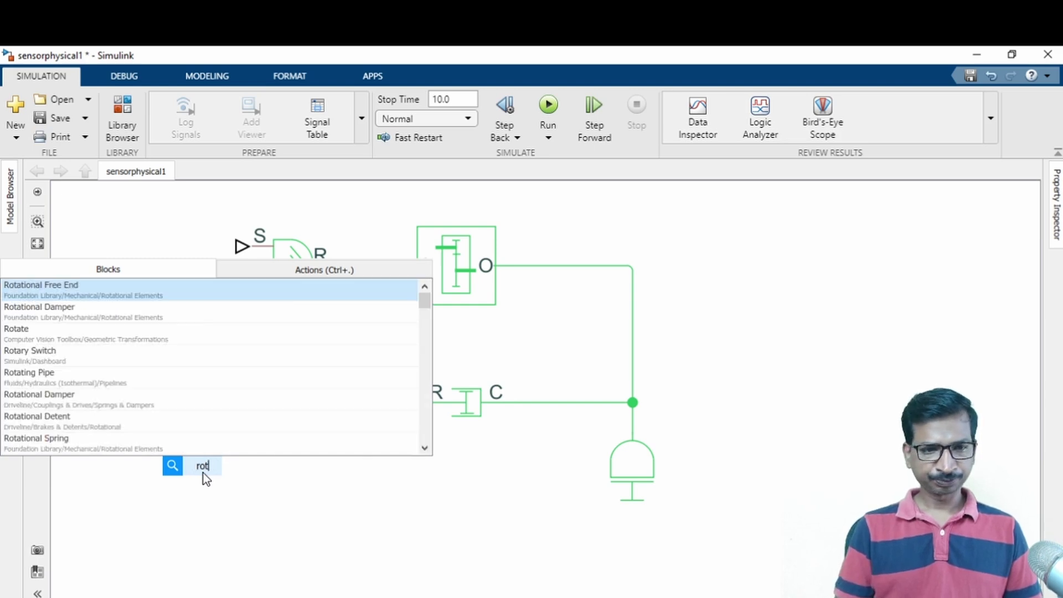
key("BackSpace")
key("BackSpace")
key("BackSpace")
type("efere")
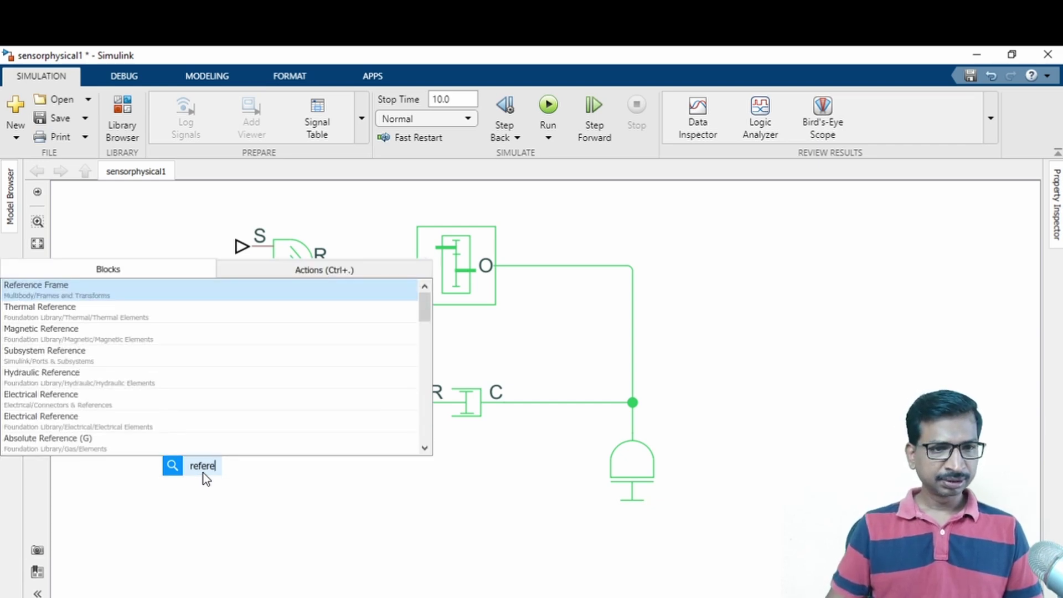
key("BackSpace")
key("BackSpace")
key("BackSpace")
key("BackSpace")
key("BackSpace")
key("BackSpace")
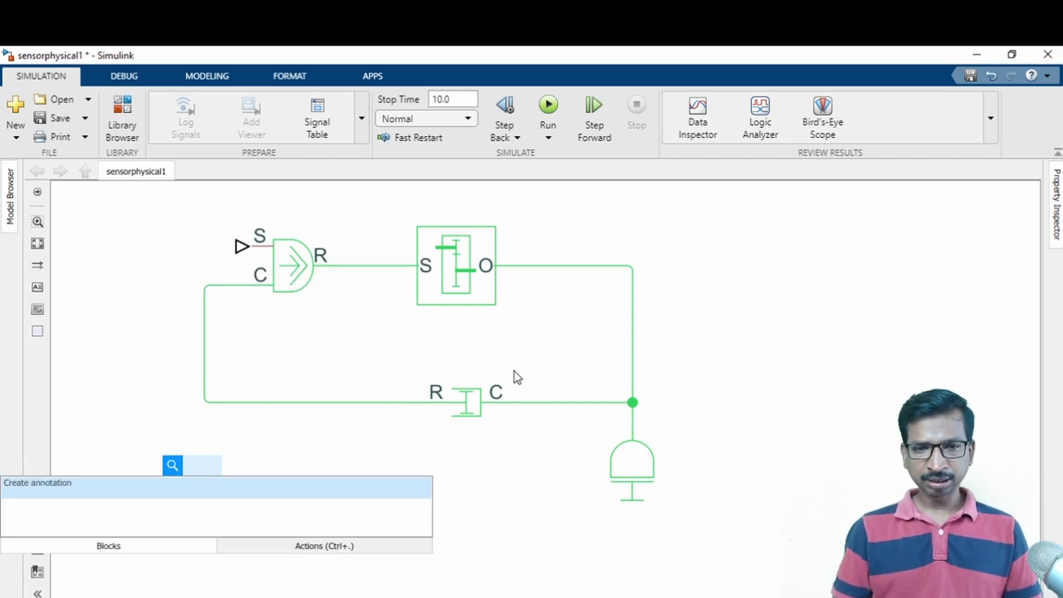
key("Escape")
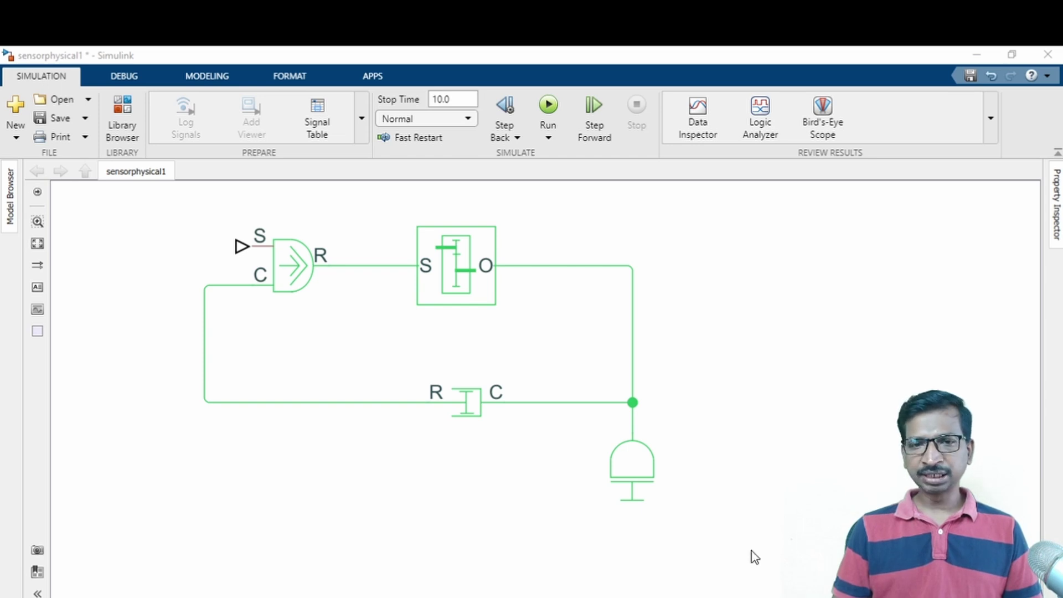
Add a Mechanical Rotational Reference block below the line joining the source's C port to the damper
double_click(215, 466)
type("mechanic")
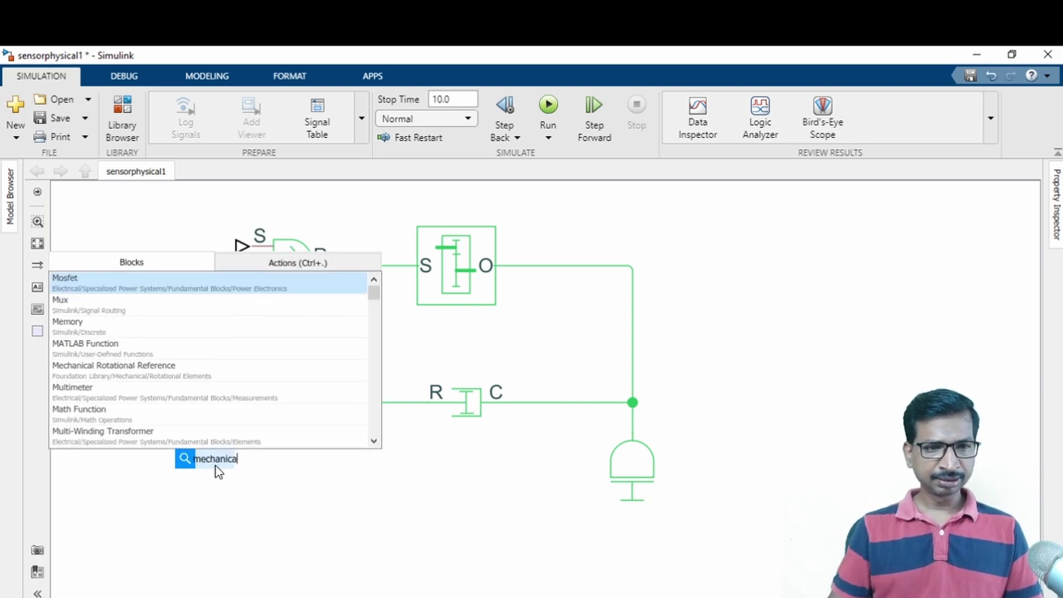
type("a")
key("Down")
key("Up")
key("Return")
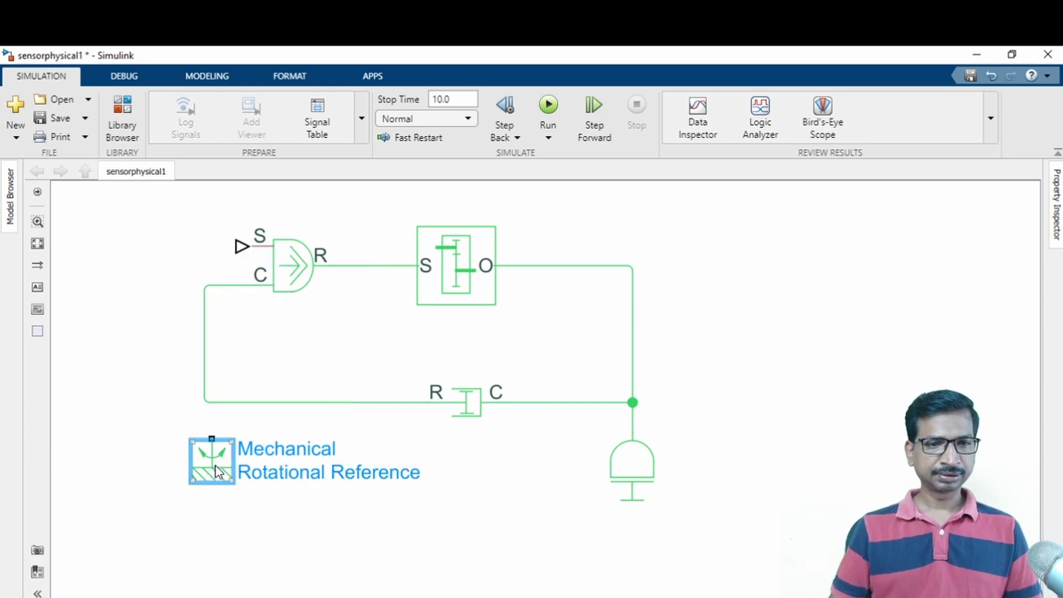
Connect the Mechanical Rotational Reference to the line joining the source's C port and the damper's R port, and save the model
left_click_drag(212, 438, 211, 402)
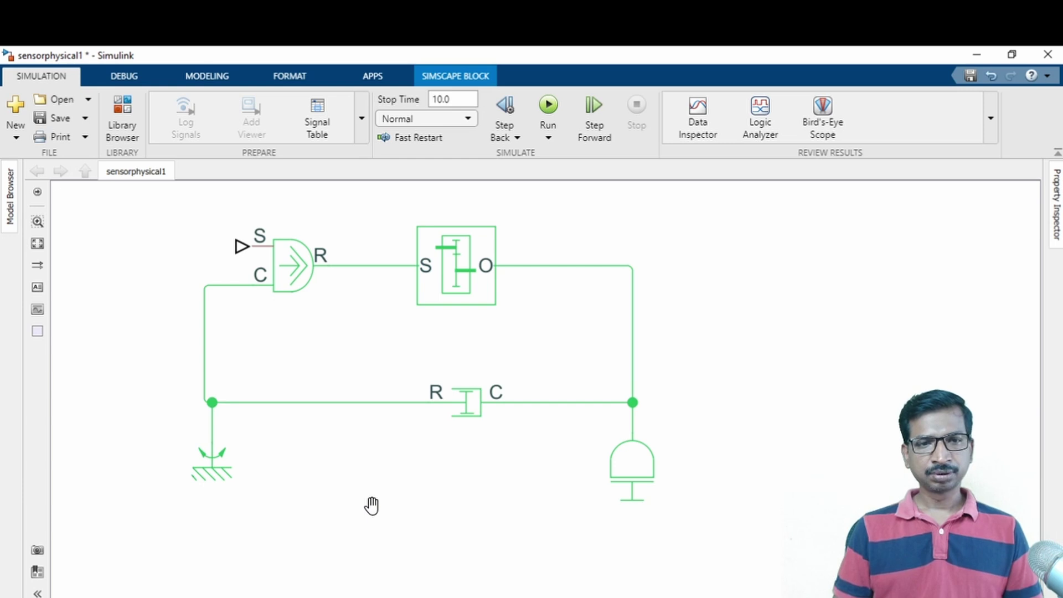
key("space")
scroll(470, 464, "down", 3)
left_click(494, 450)
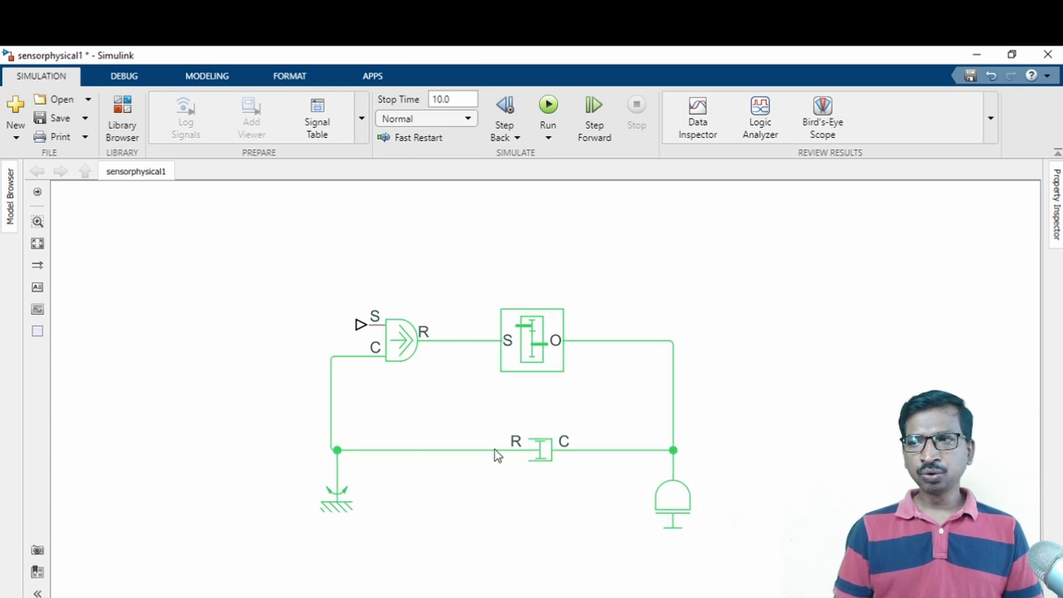
left_click(58, 120)
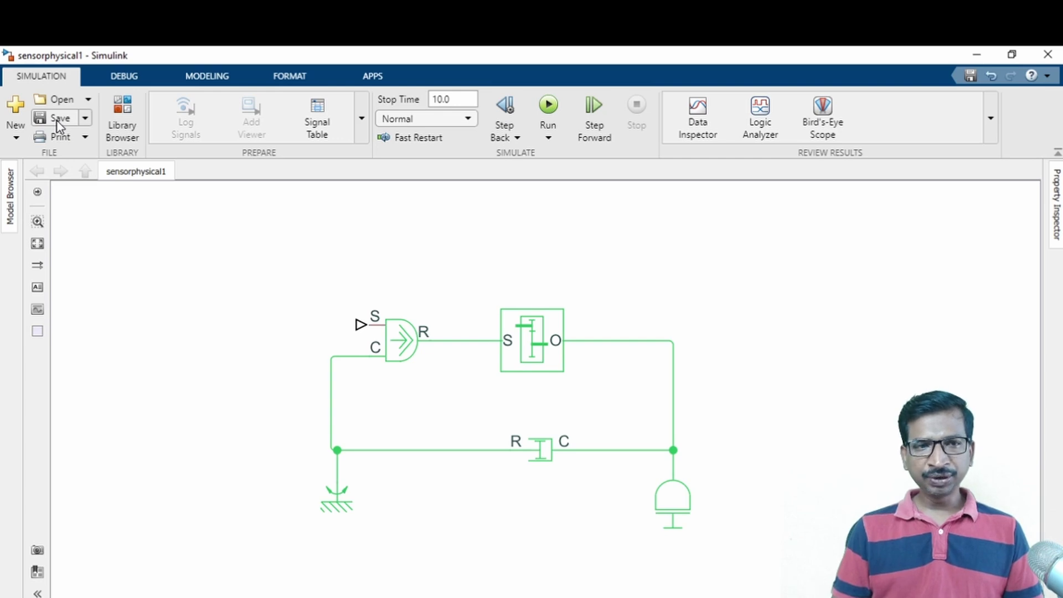
Add a Simulink-PS Converter block before the source, connect its output to the source's S port and straighten the connecting line
left_click(358, 326)
left_click(242, 324)
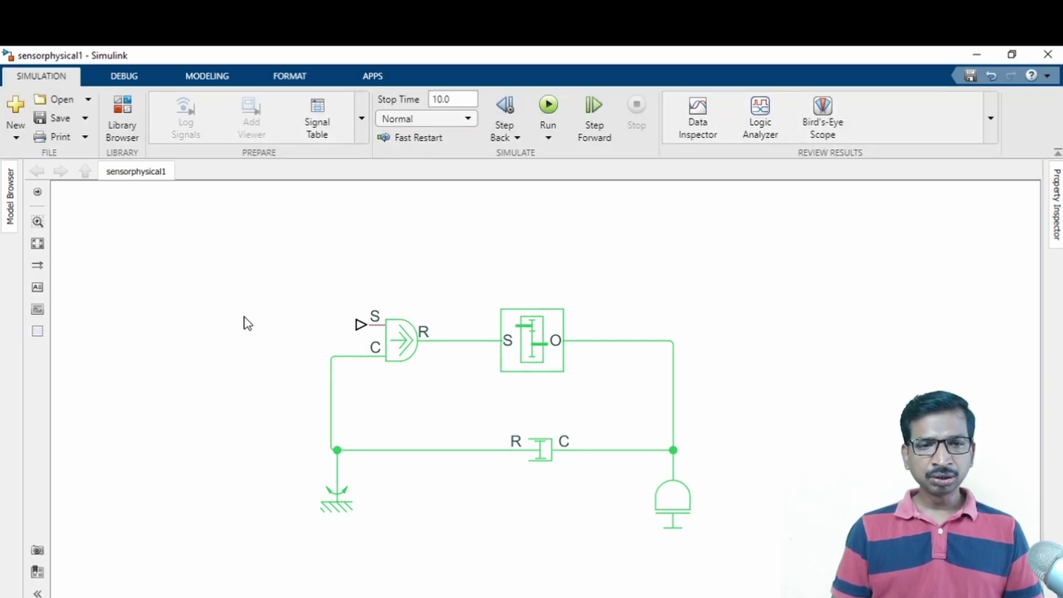
double_click(244, 318)
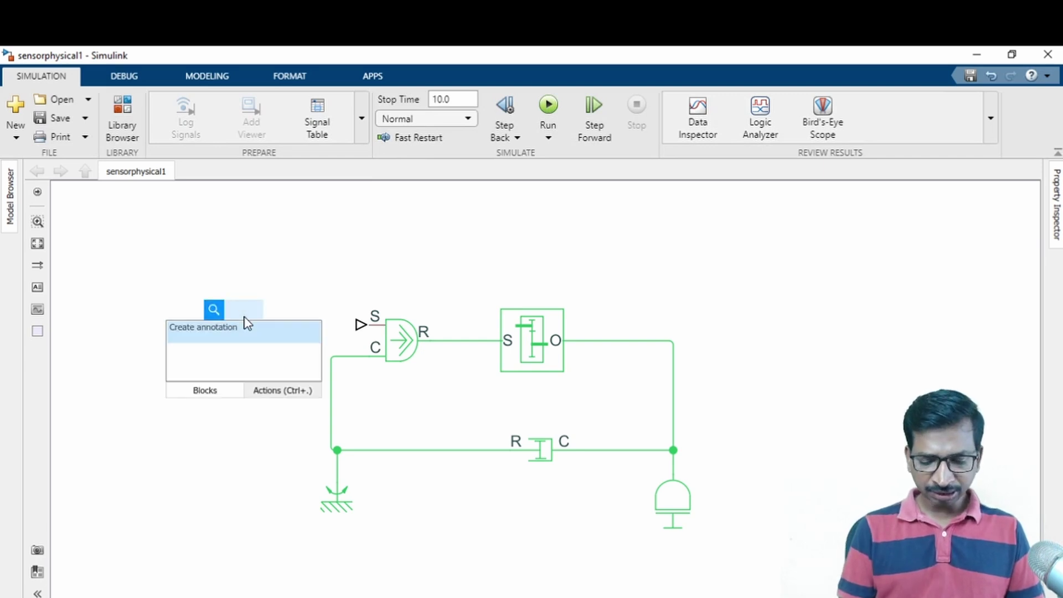
type("sim")
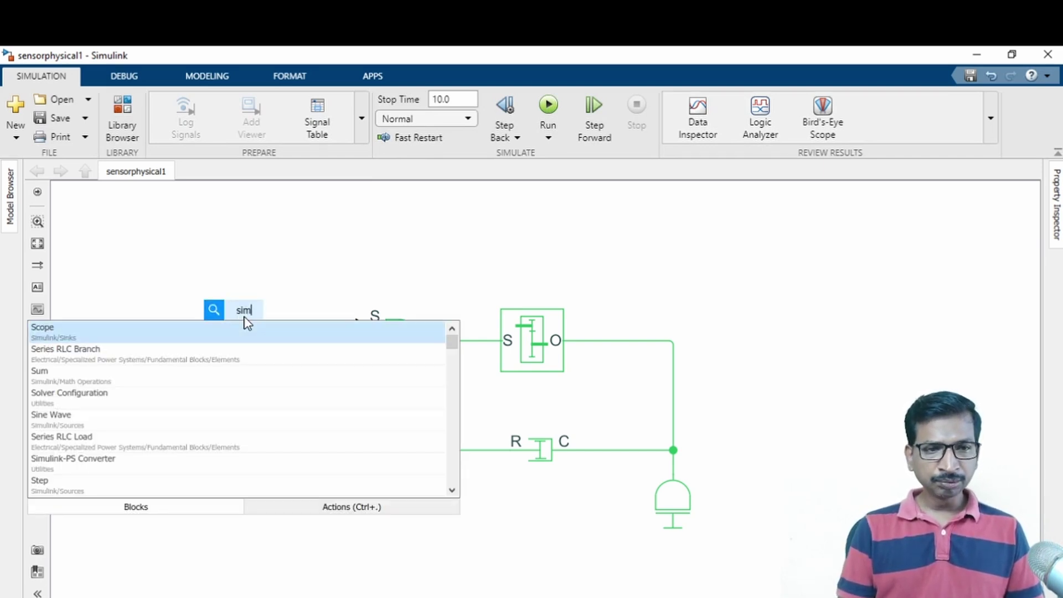
key("Return")
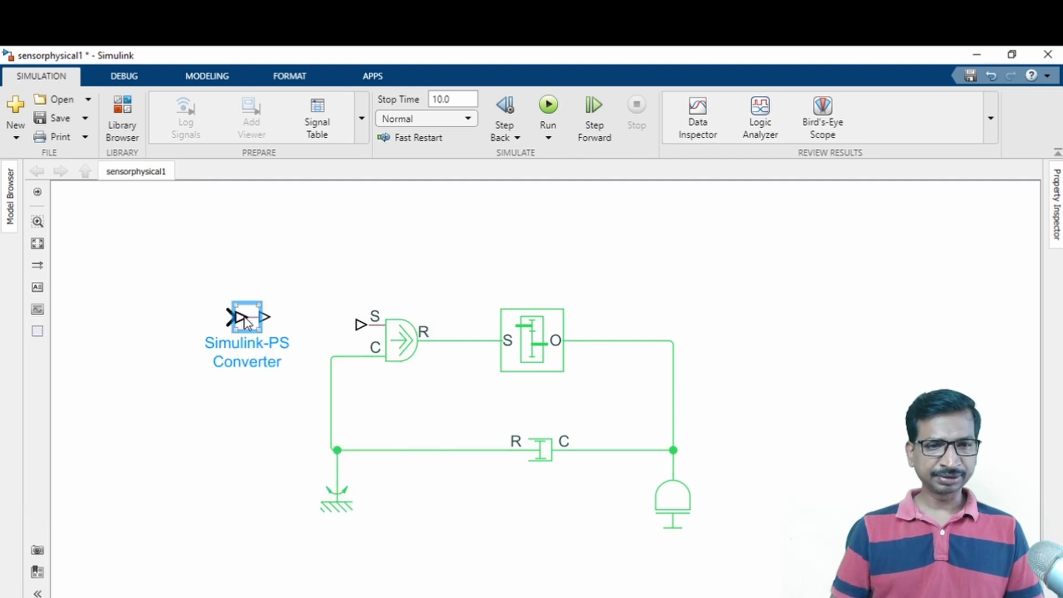
left_click_drag(266, 316, 359, 323)
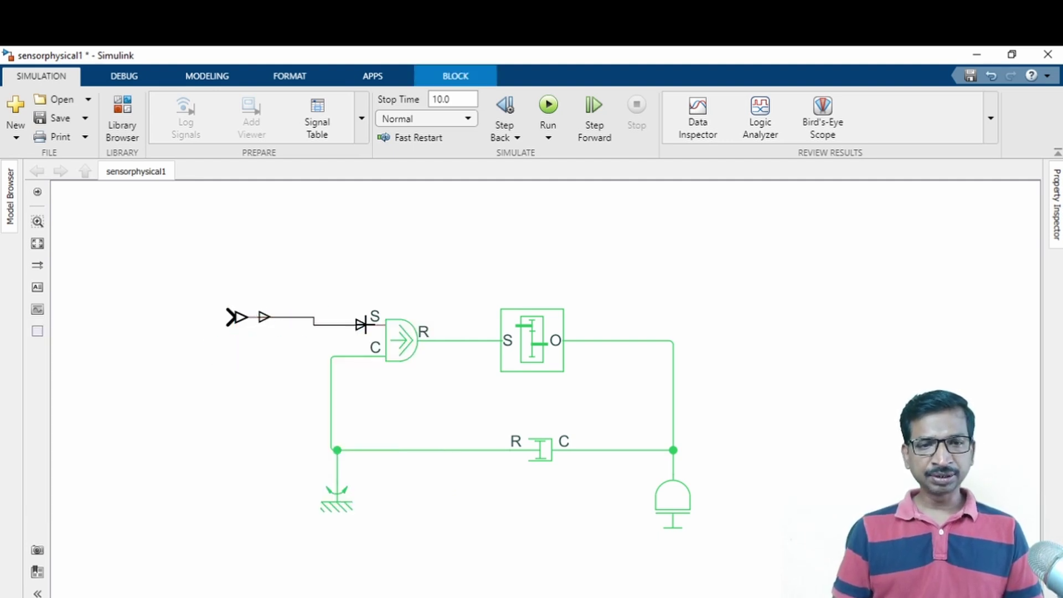
left_click(243, 320)
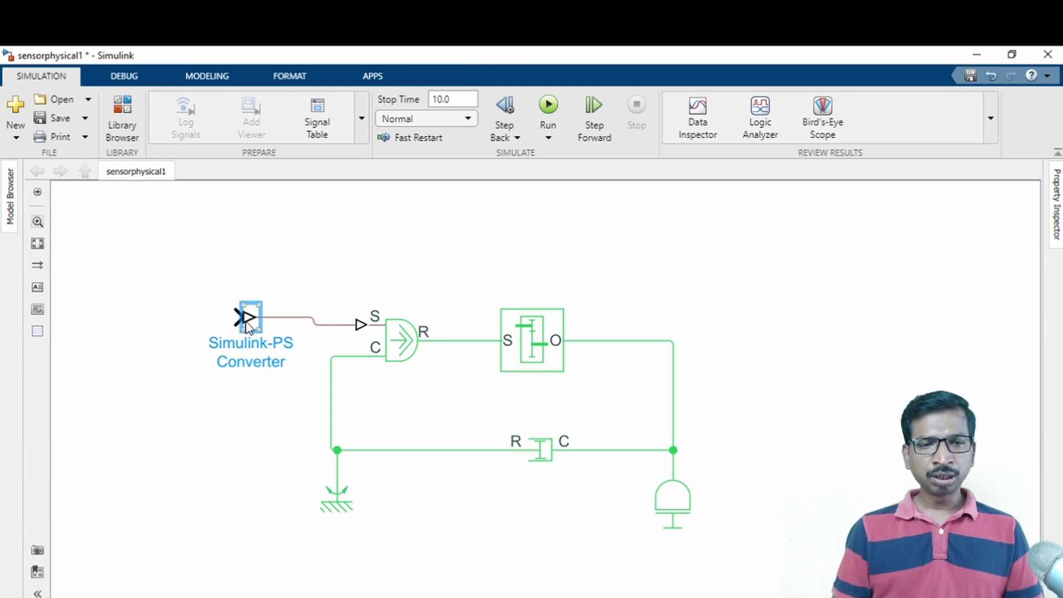
left_click_drag(248, 326, 258, 343)
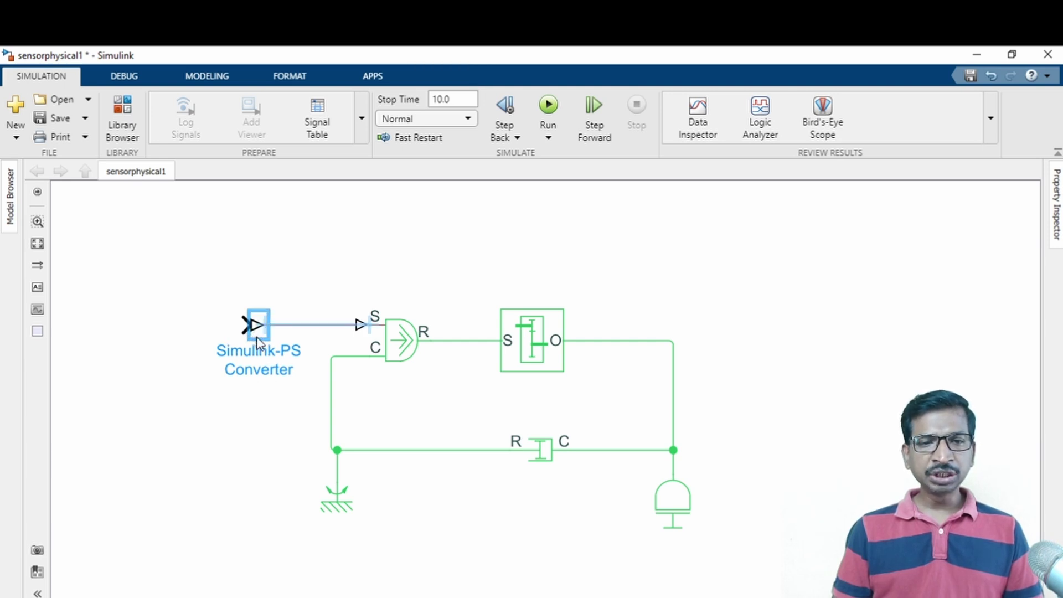
Add a Constant block ahead of the Simulink-PS Converter
key("Delete")
double_click(169, 331)
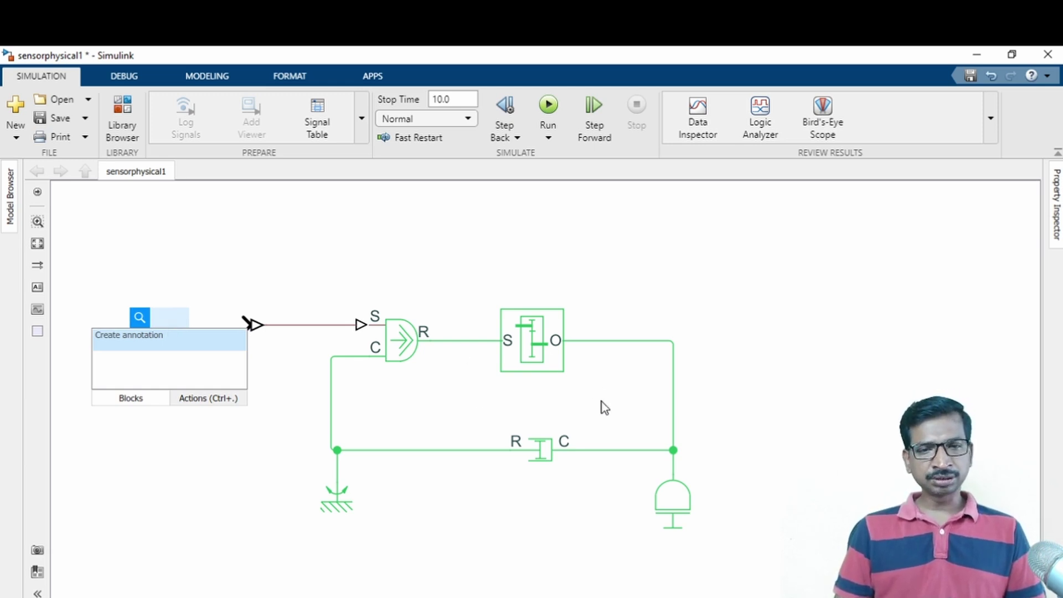
key("Escape")
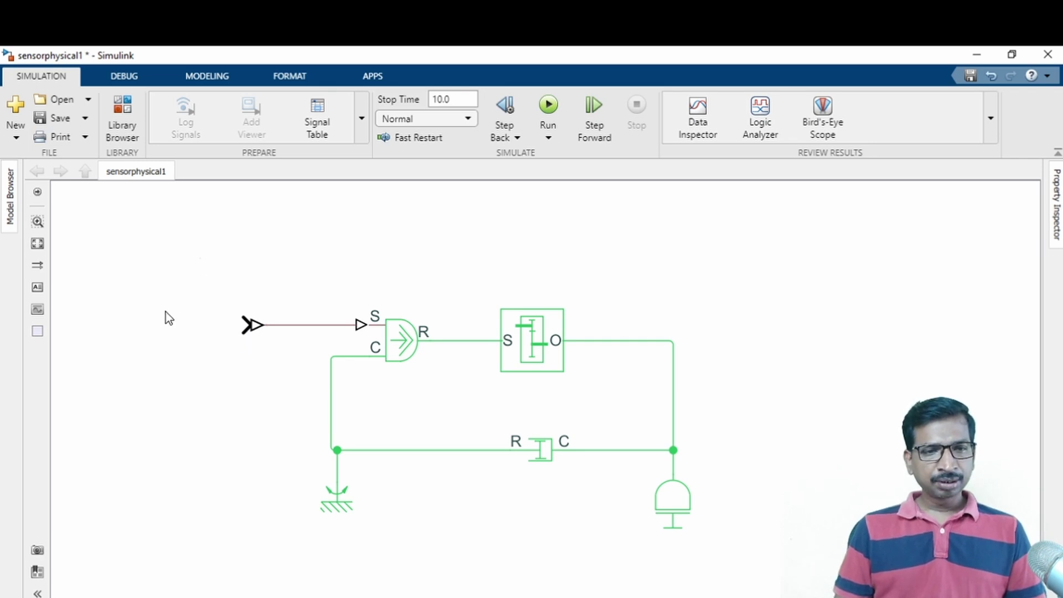
double_click(166, 312)
type("co")
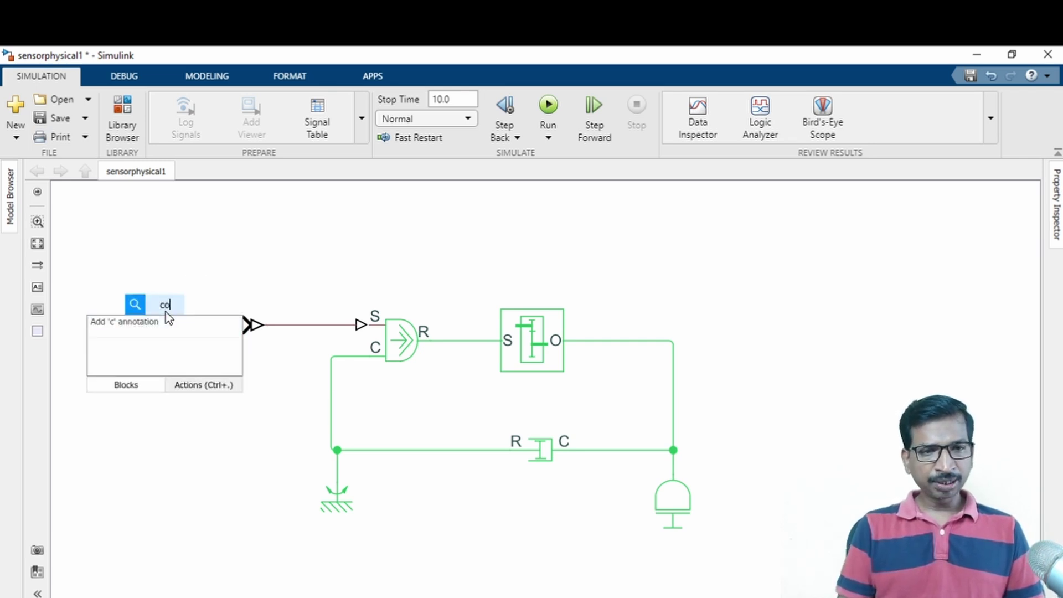
type("n")
key("Return")
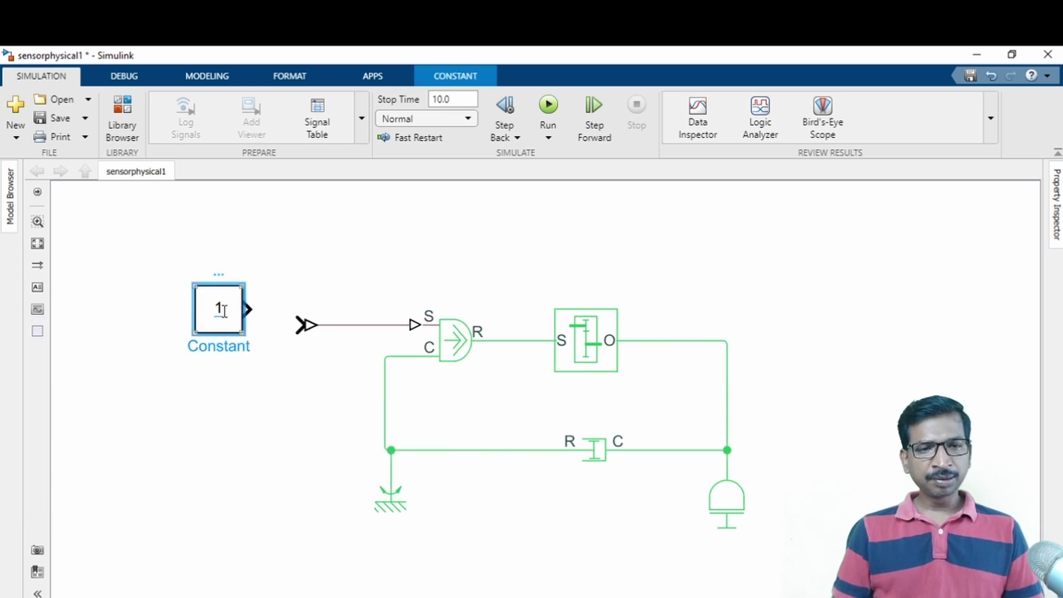
Connect the Constant block to the Simulink-PS Converter's input, align it with the converter and save the model
left_click(282, 271)
left_click_drag(248, 309, 302, 325)
left_click_drag(235, 328, 231, 338)
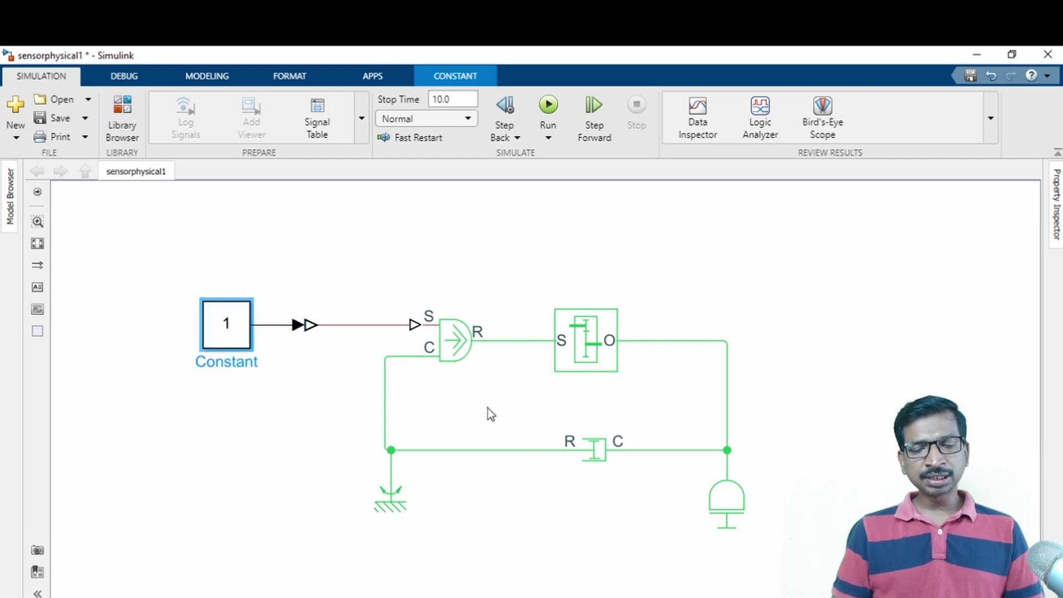
left_click(60, 118)
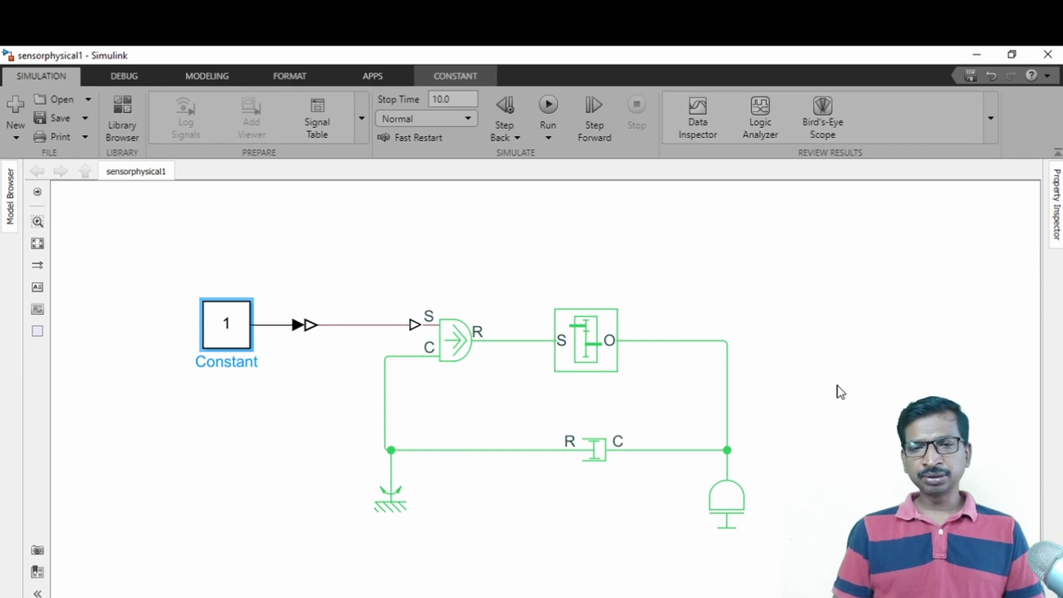
Add an Ideal Rotational Motion Sensor block and place it directly above the Gear Box
left_click(818, 300)
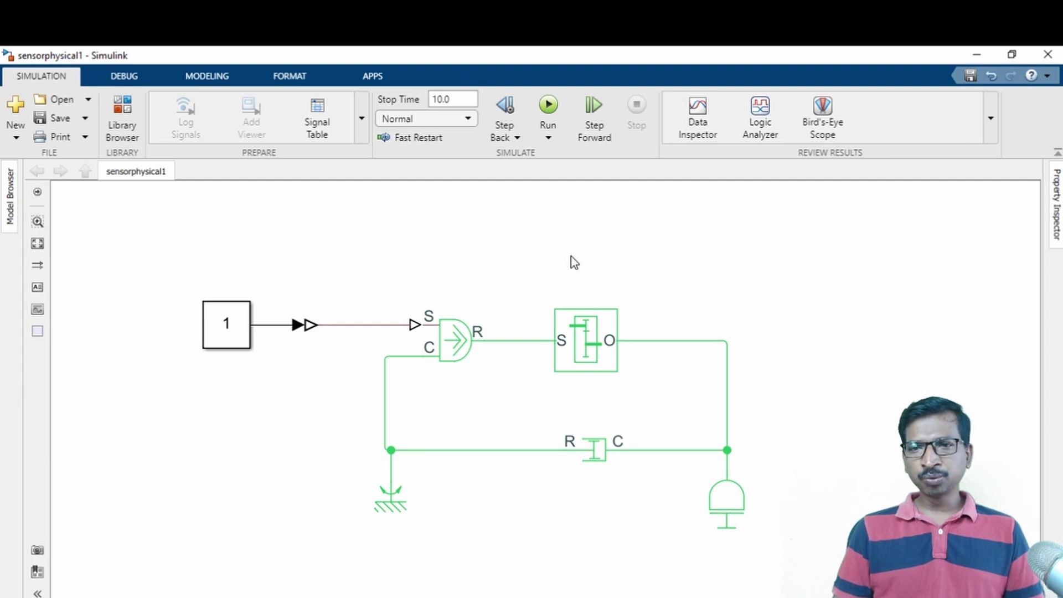
double_click(557, 243)
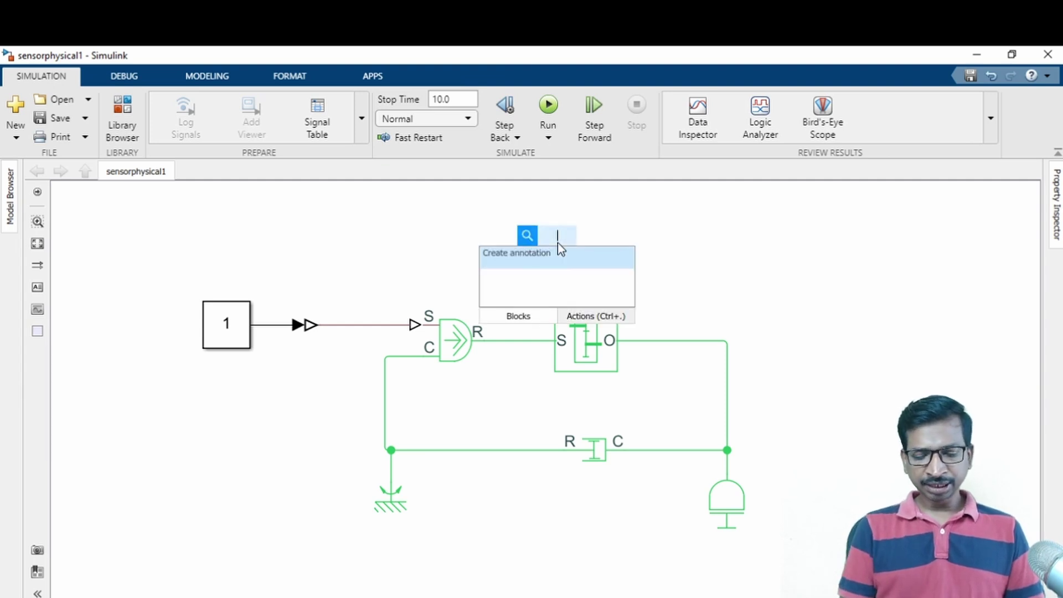
type("rotationa")
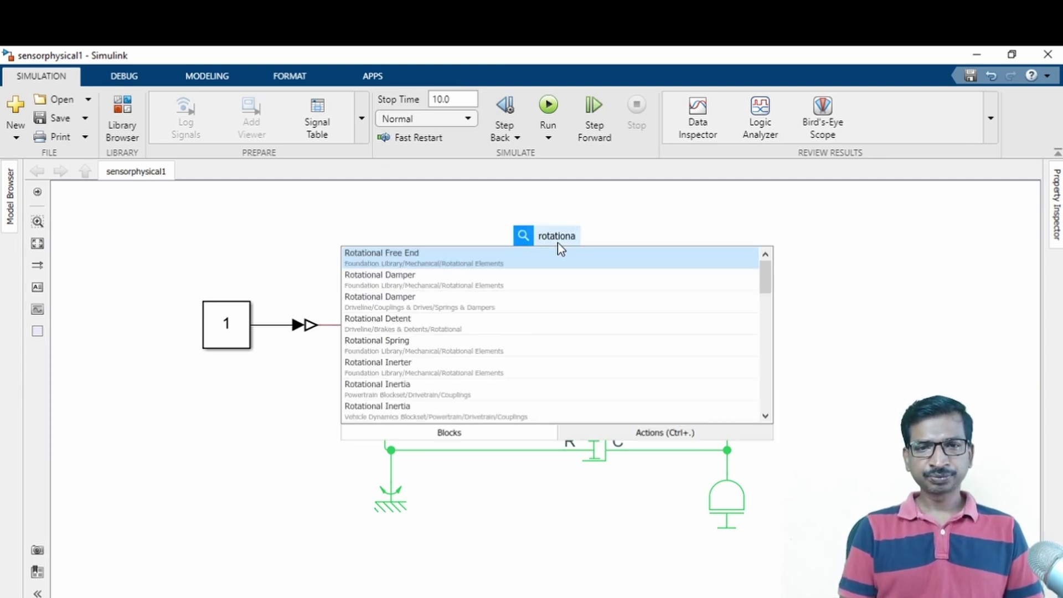
type("l mo")
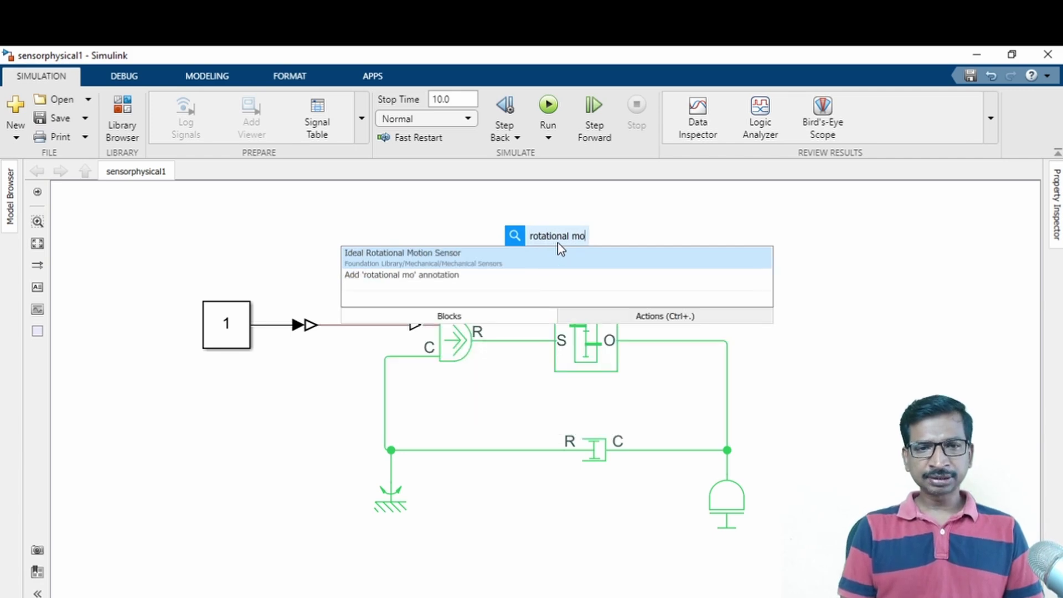
key("Return")
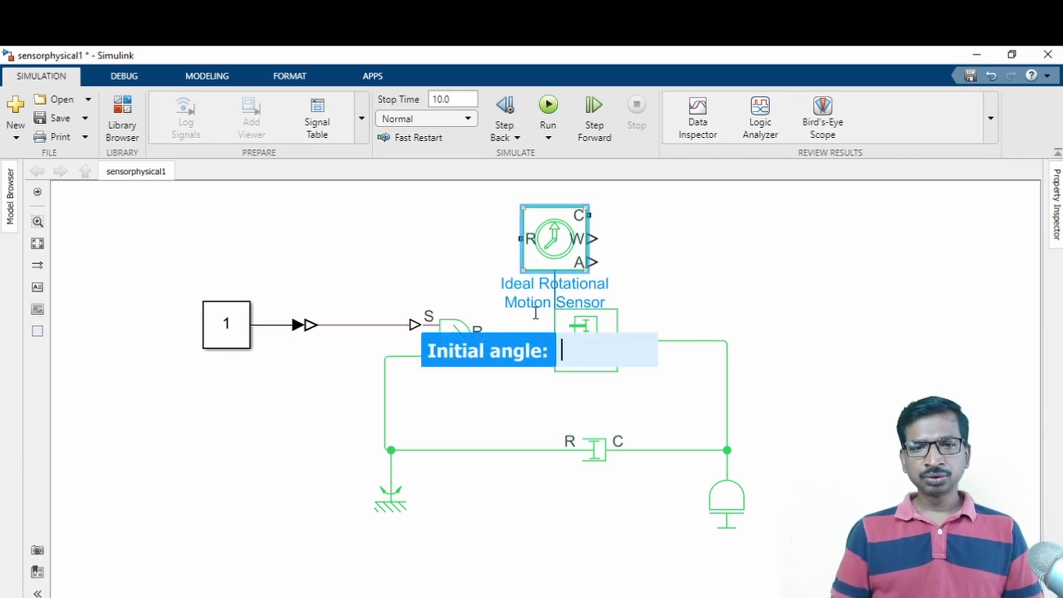
left_click(451, 268)
left_click_drag(553, 246, 596, 242)
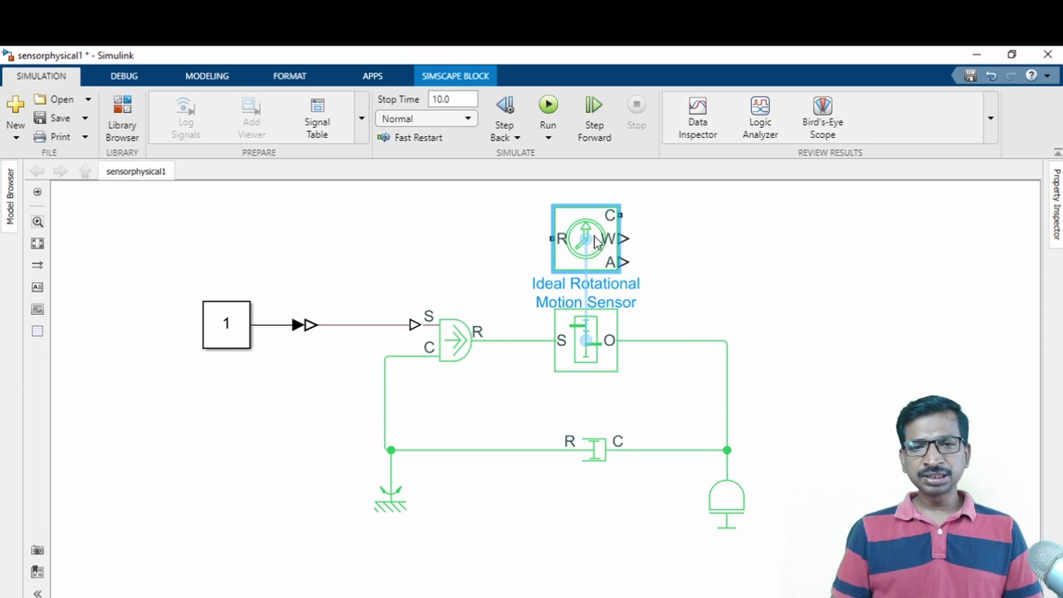
Connect the motion sensor's R port to the line between the source and Gear Box, and draw an open-ended signal line from its W port
left_click_drag(508, 340, 554, 243)
left_click(729, 271)
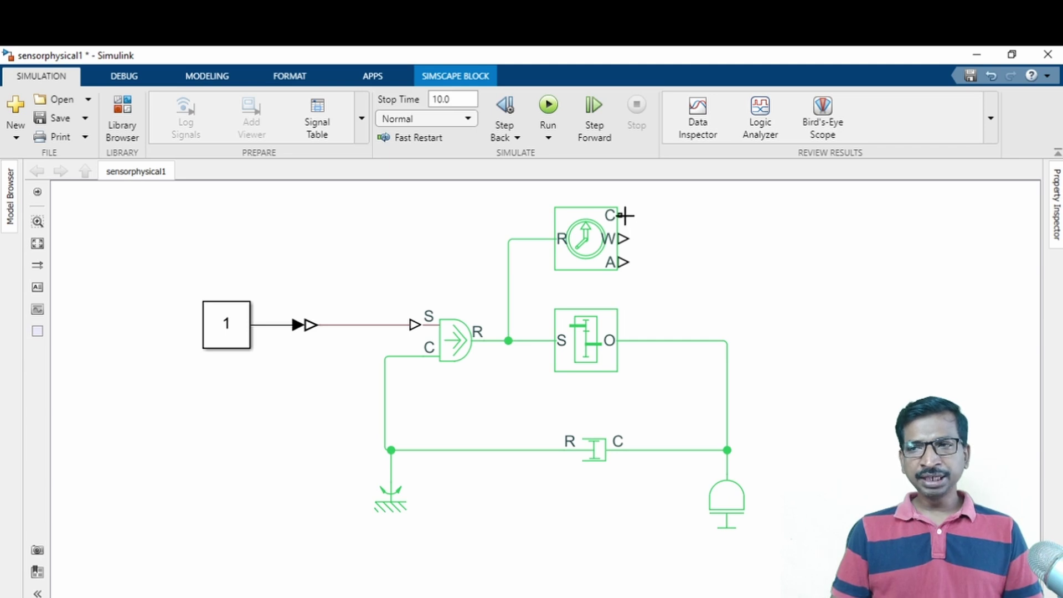
left_click(399, 501)
left_click_drag(627, 239, 673, 239)
left_click(611, 267)
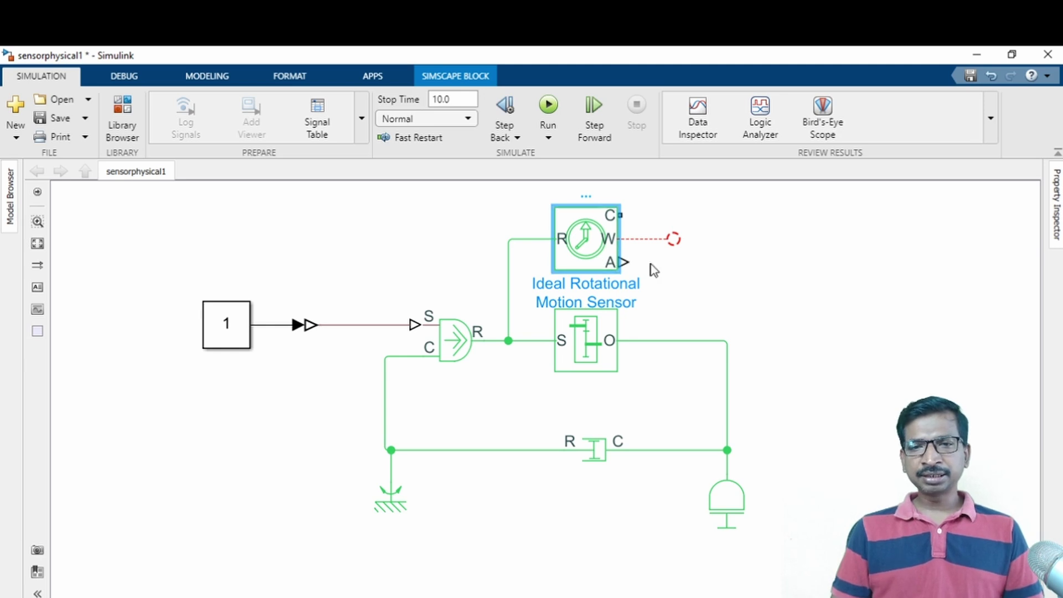
left_click(671, 271)
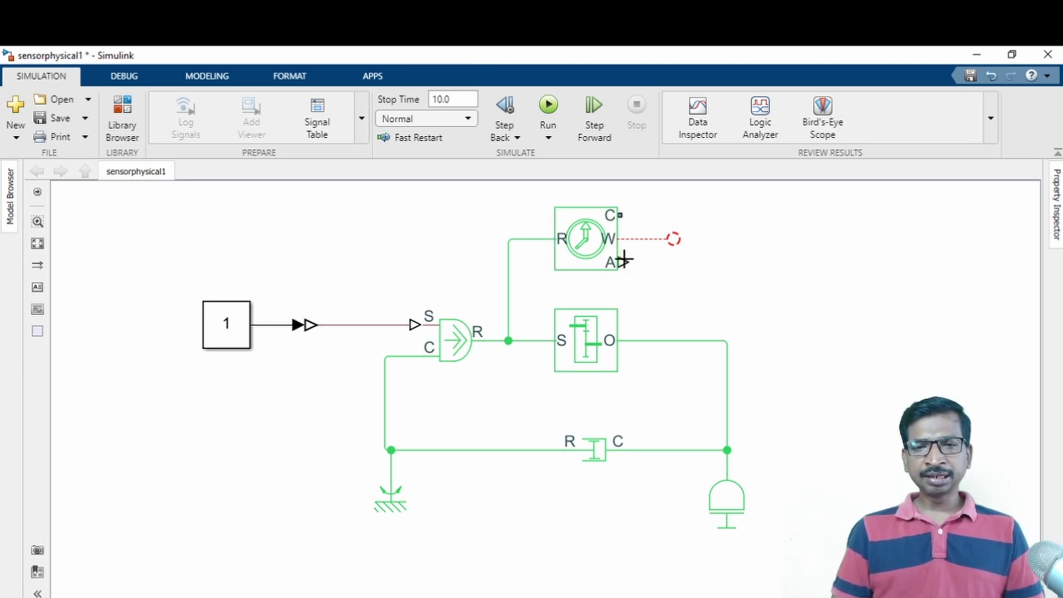
Add a PS Terminator block beside the motion sensor, connect it to the sensor's A port and save the model
double_click(678, 278)
type("ps term")
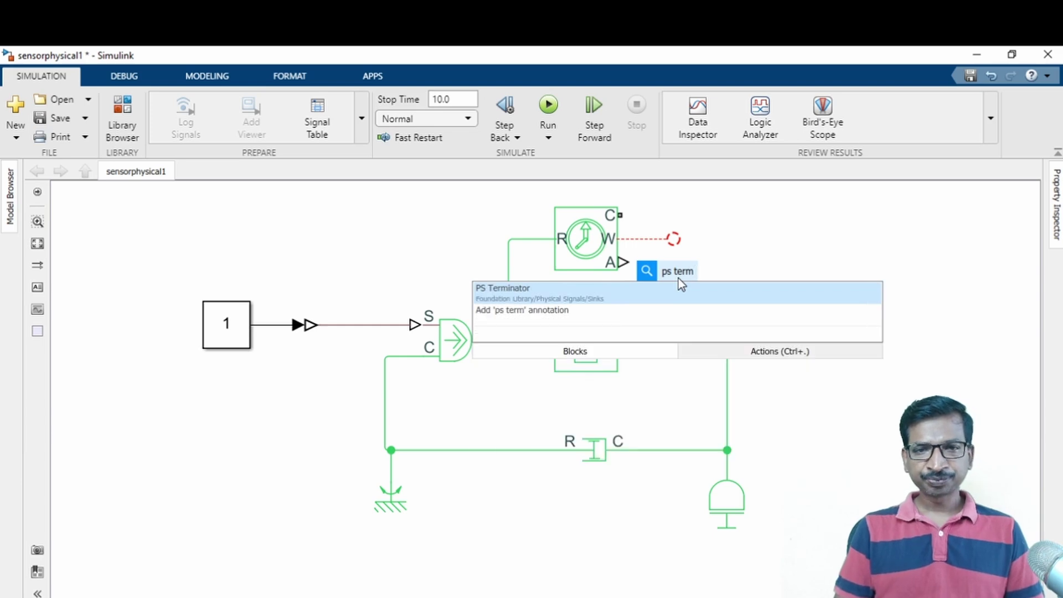
key("Return")
left_click_drag(651, 278, 626, 262)
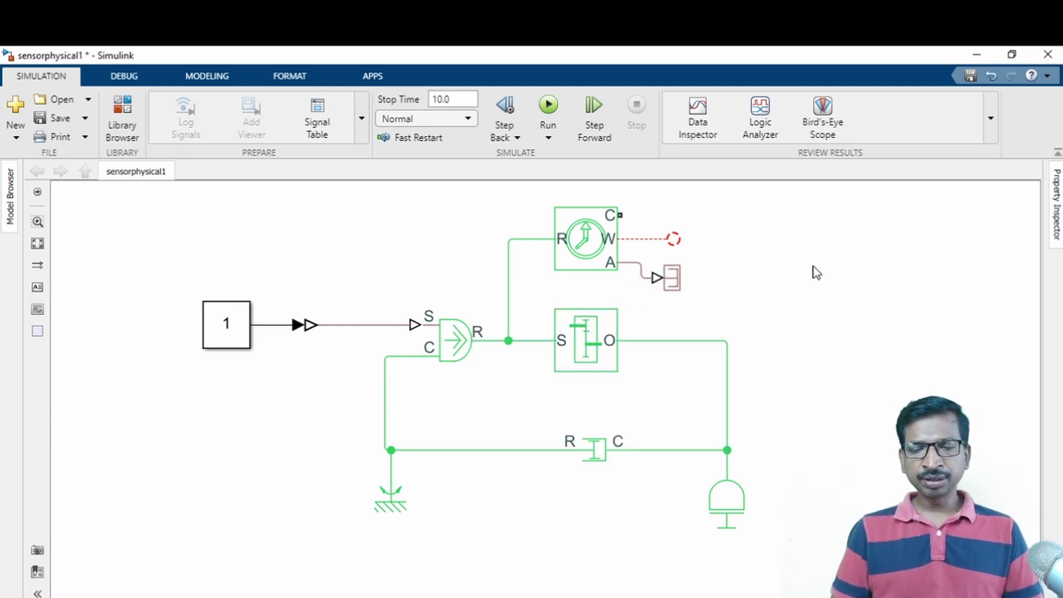
left_click(55, 120)
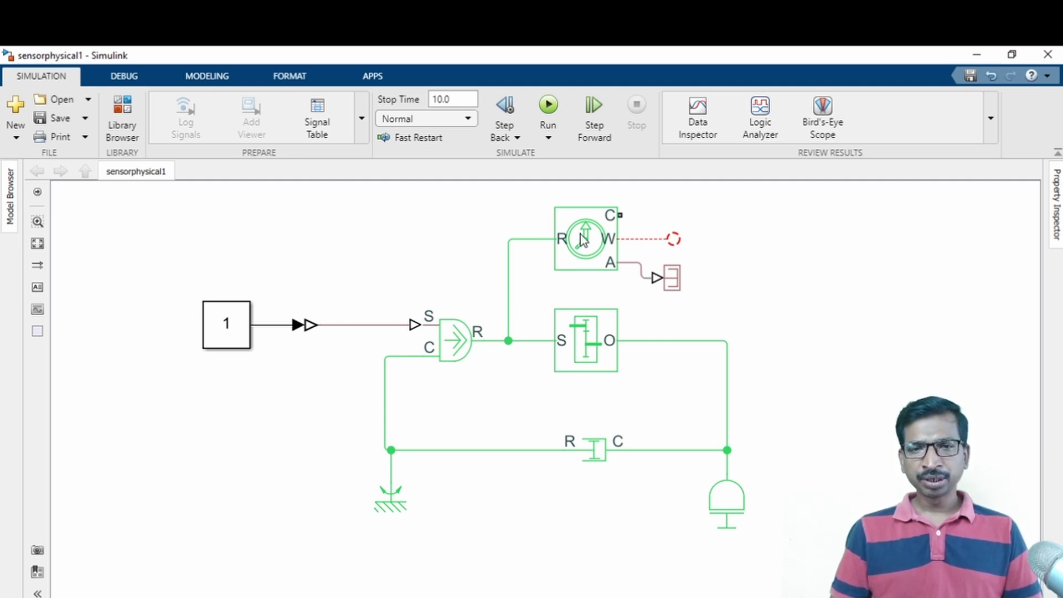
Copy the Mechanical Rotational Reference to above the source, connect the copy to the motion sensor's C port and save the model
left_click(386, 511)
mouse_move(390, 475)
left_mouse_down()
mouse_move(440, 221)
mouse_move(589, 199)
mouse_move(629, 238)
mouse_move(620, 257)
left_mouse_up()
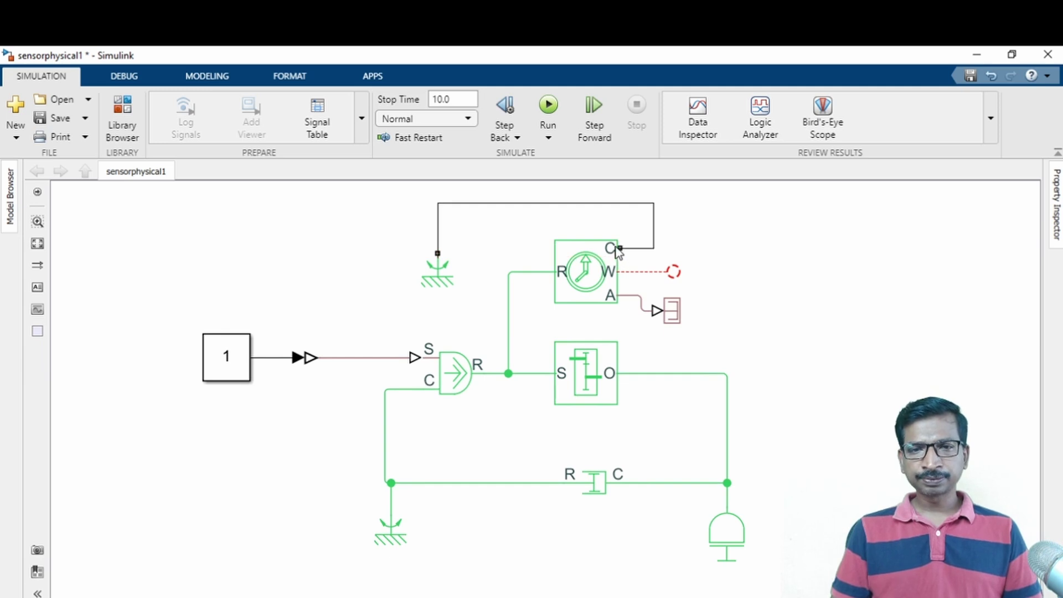
left_click_drag(442, 275, 443, 239)
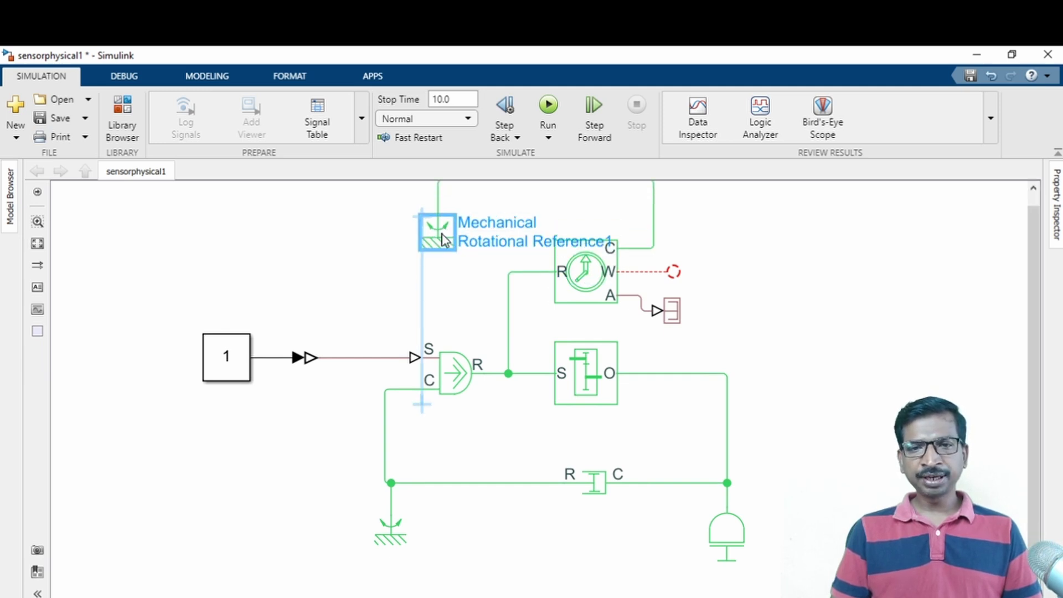
left_click(775, 244)
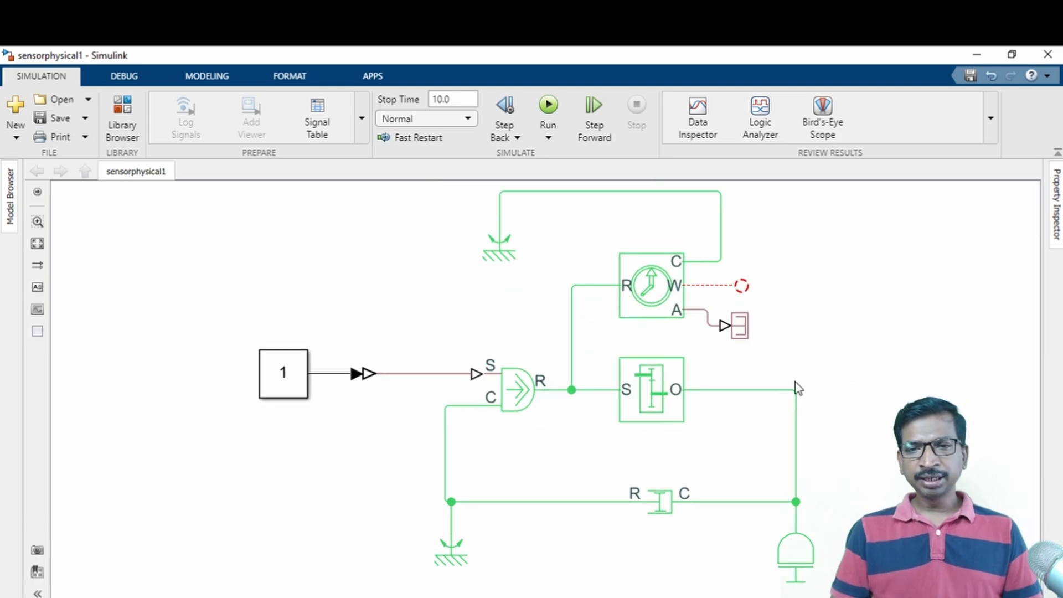
Duplicate the Ideal Rotational Motion Sensor beyond the Gear Box's output side and connect the copy's R port to the Gear Box's O line
left_click(644, 396)
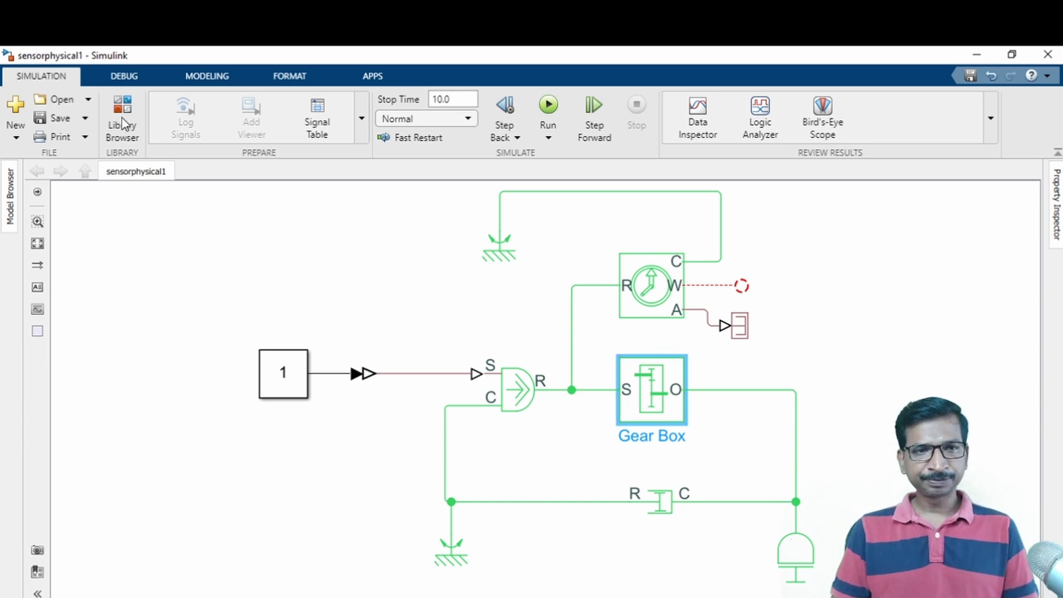
left_click(864, 304)
left_click_drag(653, 288, 893, 288)
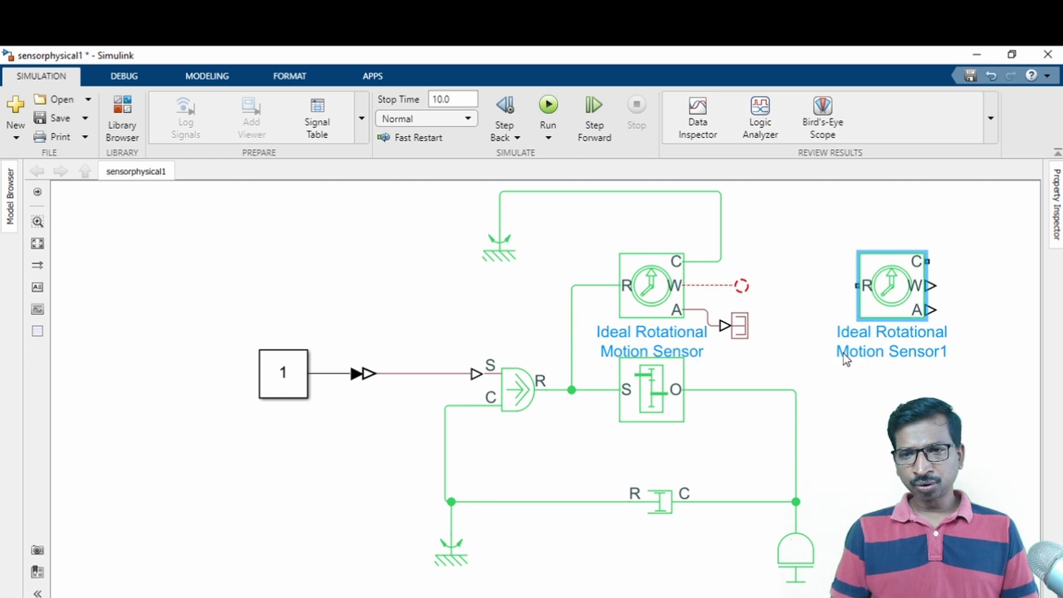
left_click_drag(792, 391, 872, 293)
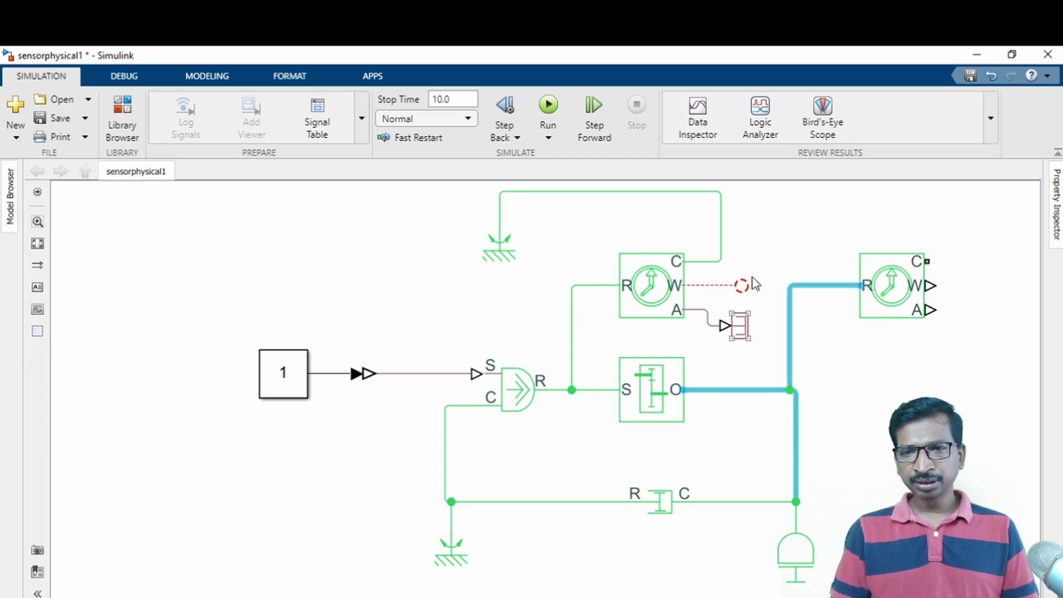
Connect the output-side motion sensor's C port to the upper reference line, save the model, and move that sensor level with the Gear Box
left_click(483, 256)
left_click(503, 257)
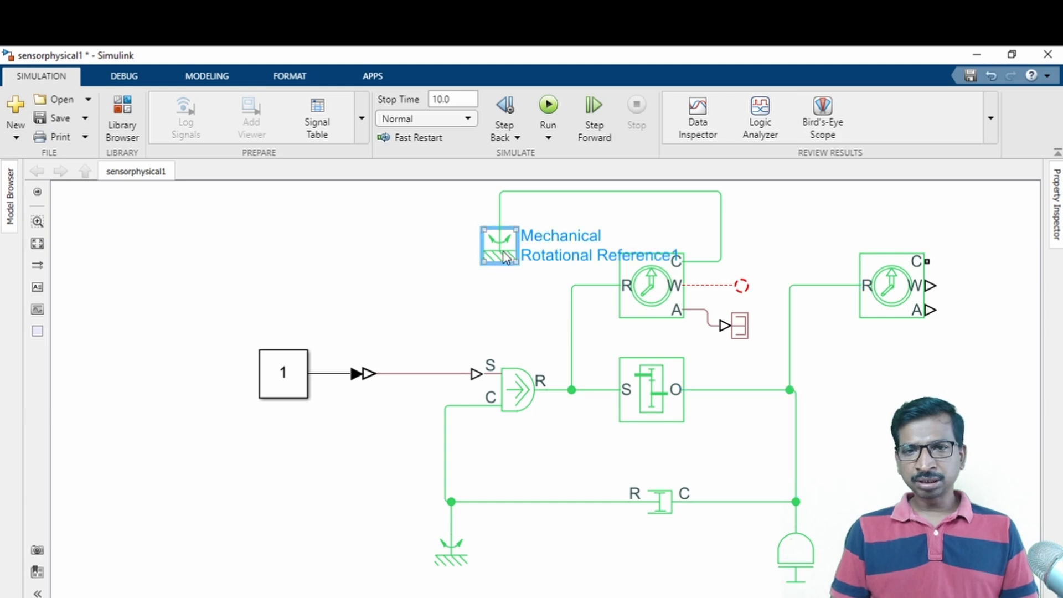
left_click(365, 247)
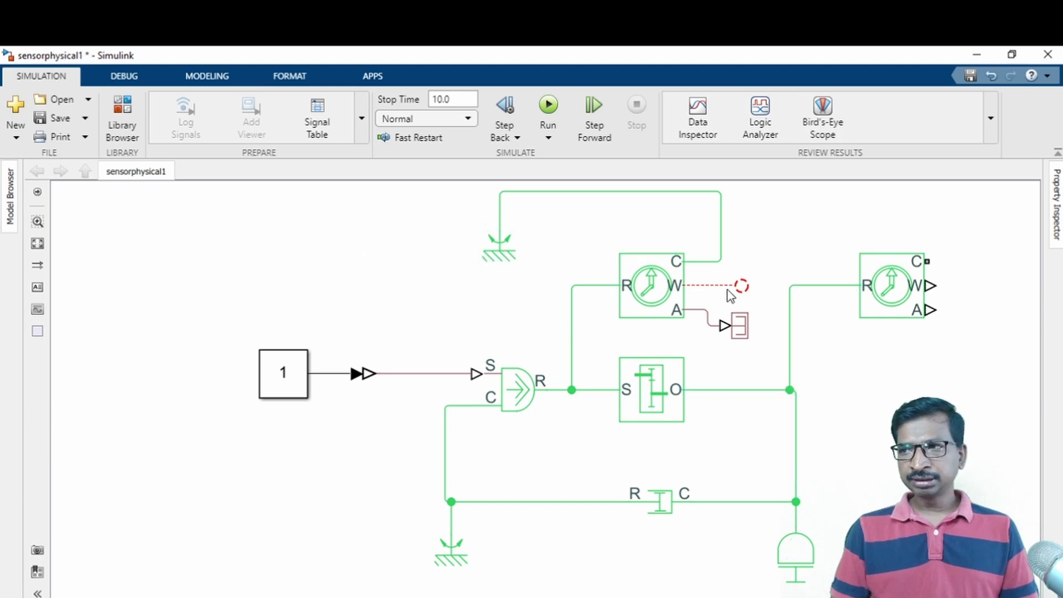
left_click_drag(926, 257, 720, 208)
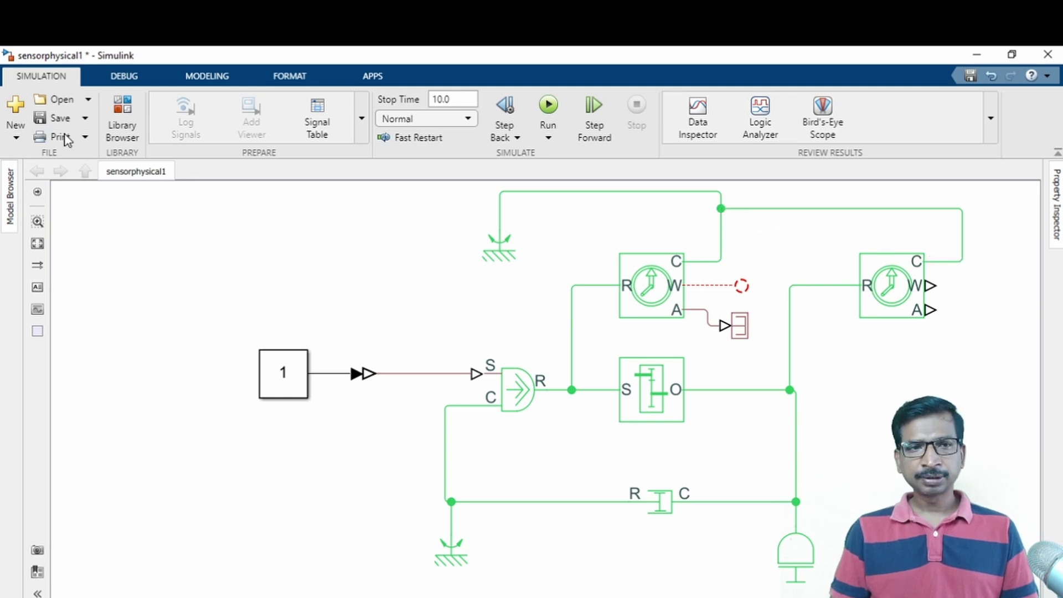
left_click(57, 120)
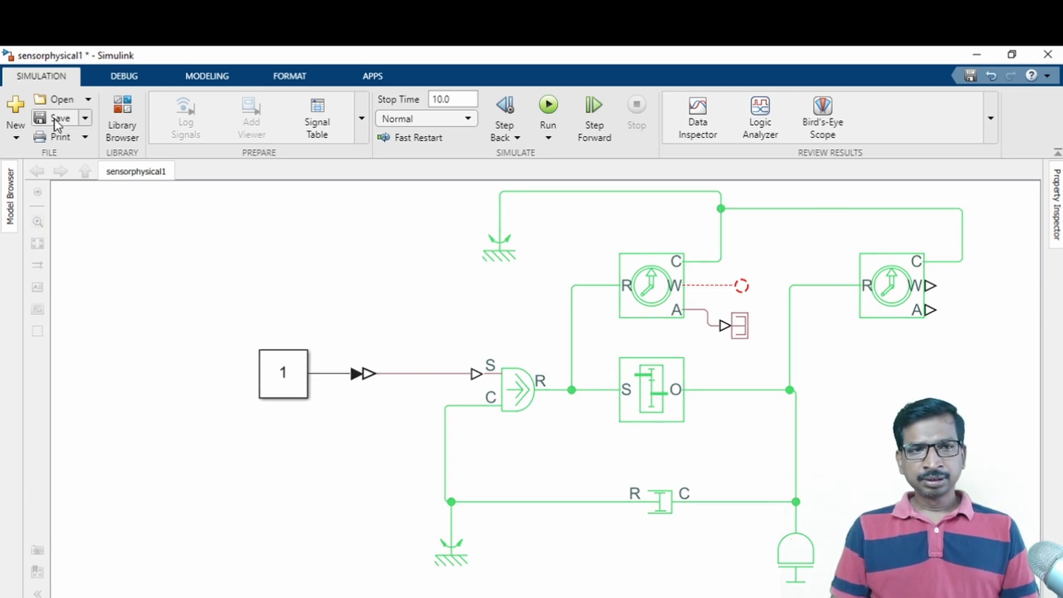
left_click(506, 245)
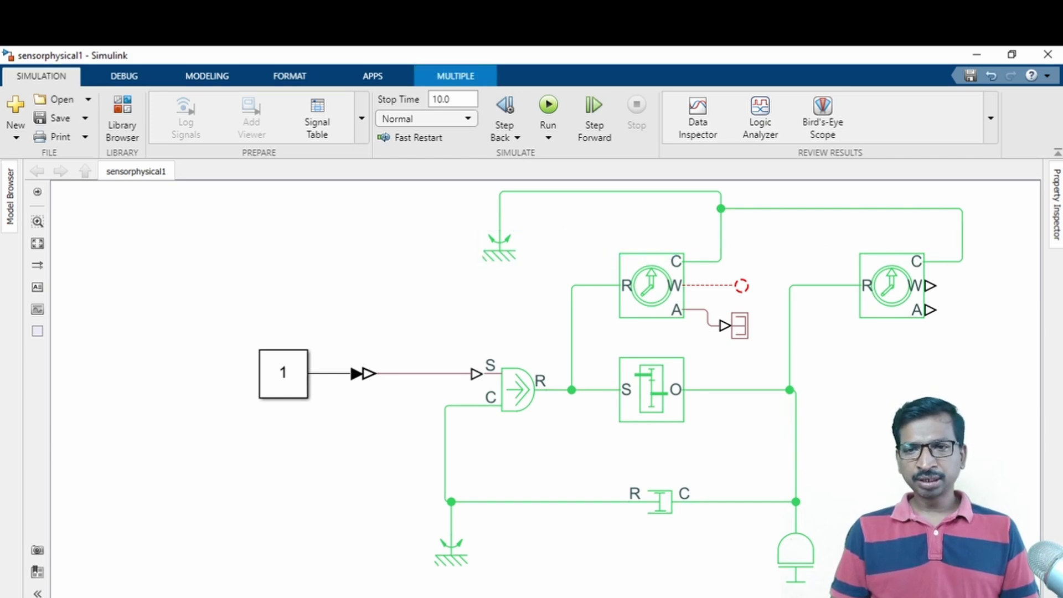
left_click_drag(889, 299, 888, 403)
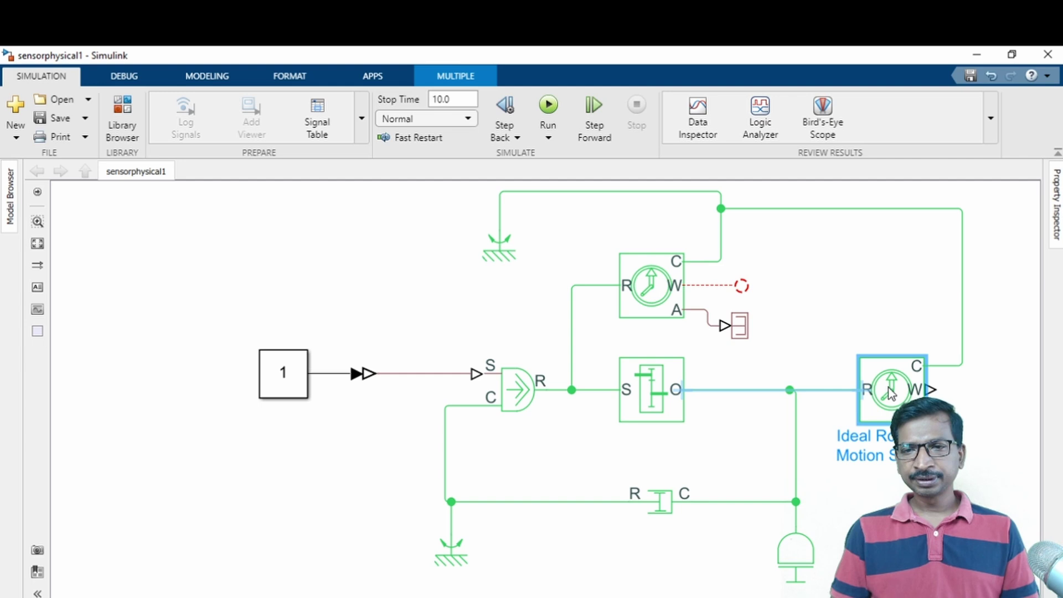
Add a PS-Simulink Converter beside the input-side motion sensor and connect the sensor's open-ended W line to it
double_click(790, 282)
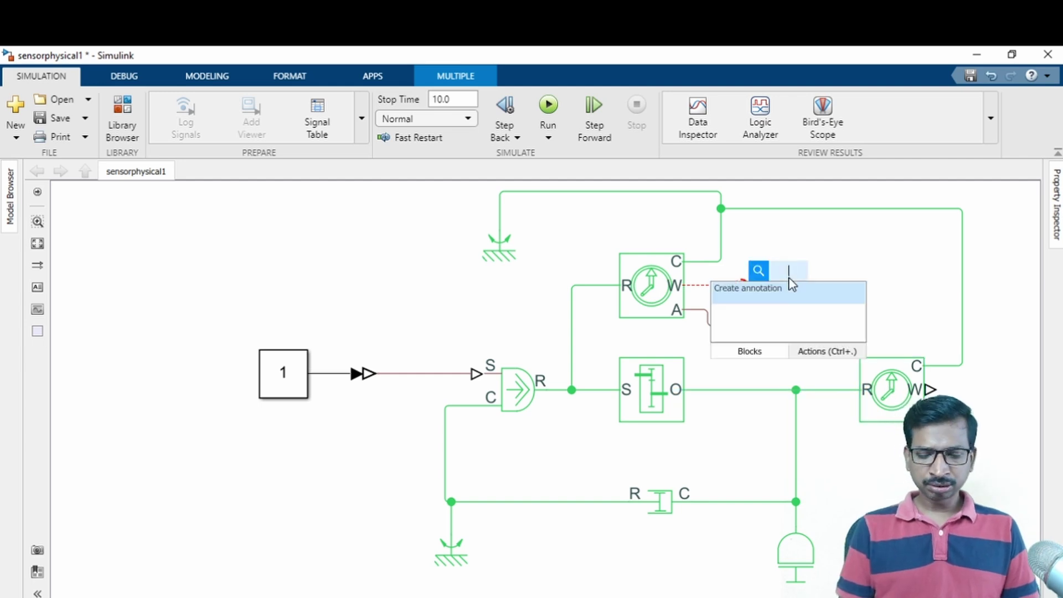
type("sp")
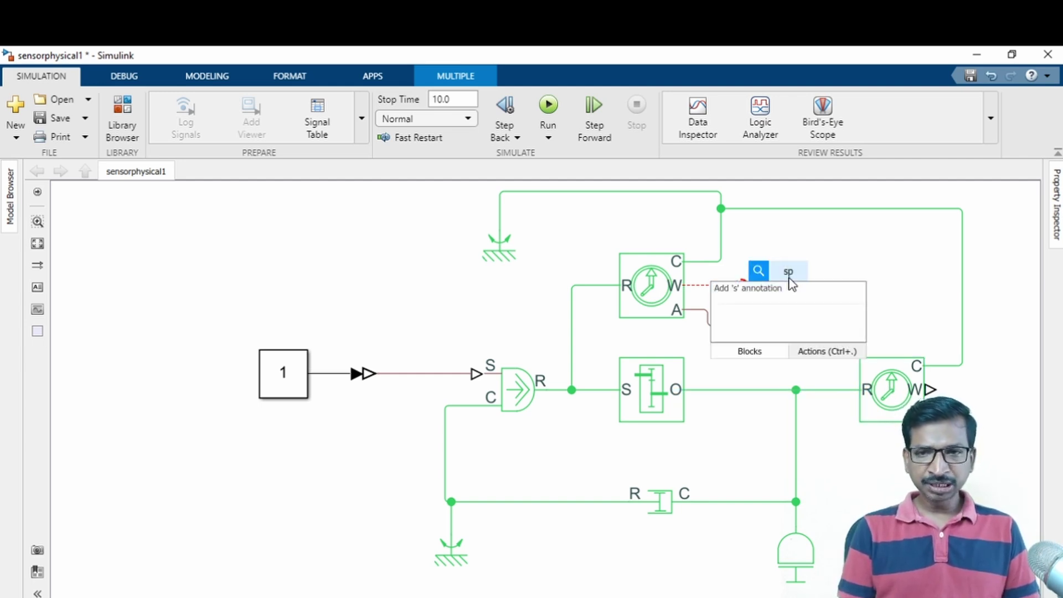
key("BackSpace")
key("BackSpace")
type("ps-sim")
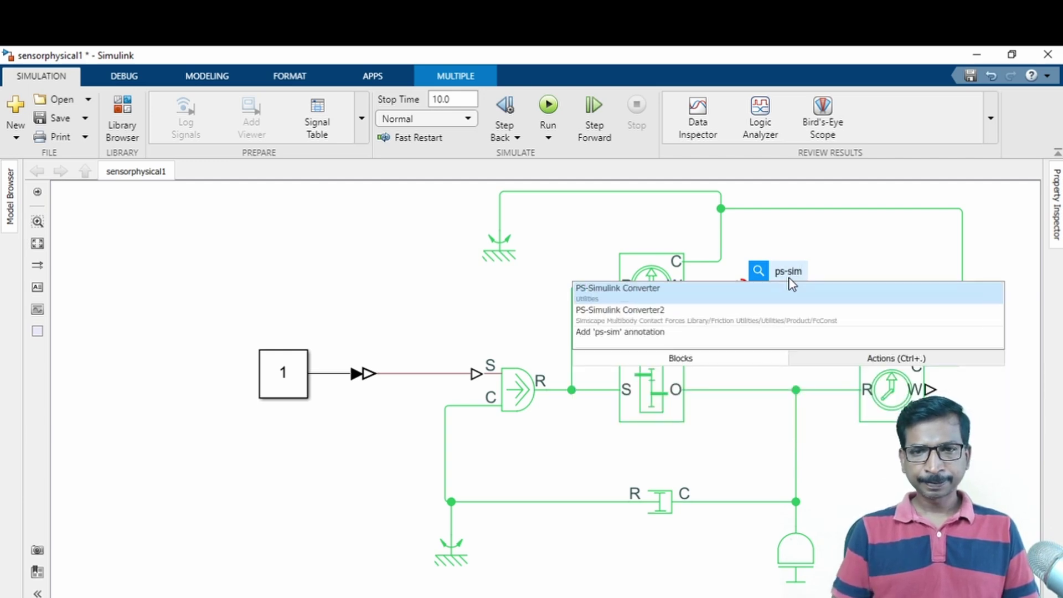
key("Return")
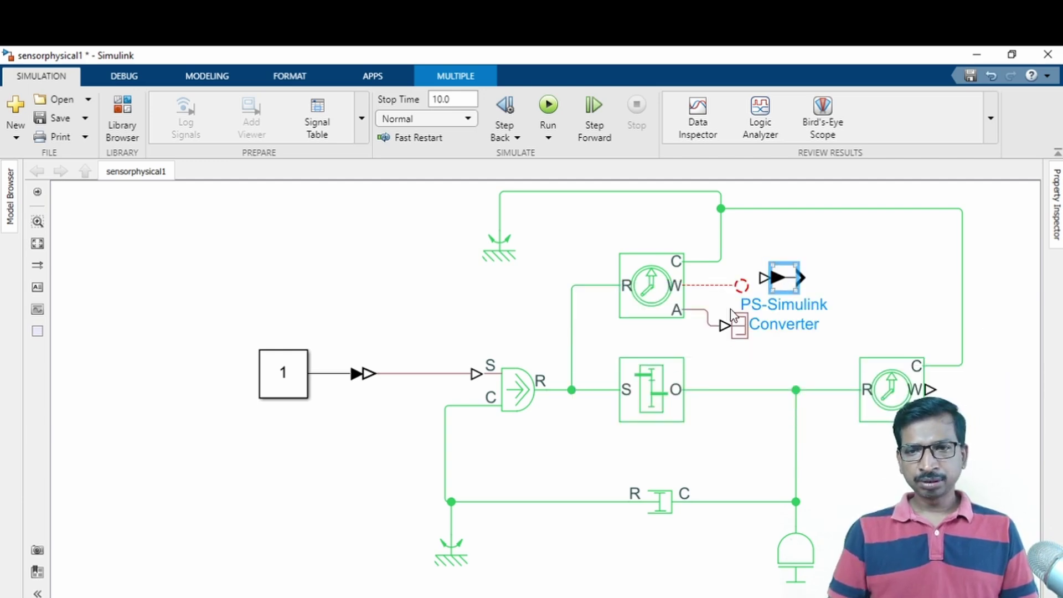
left_click(742, 286)
left_click_drag(742, 285, 786, 289)
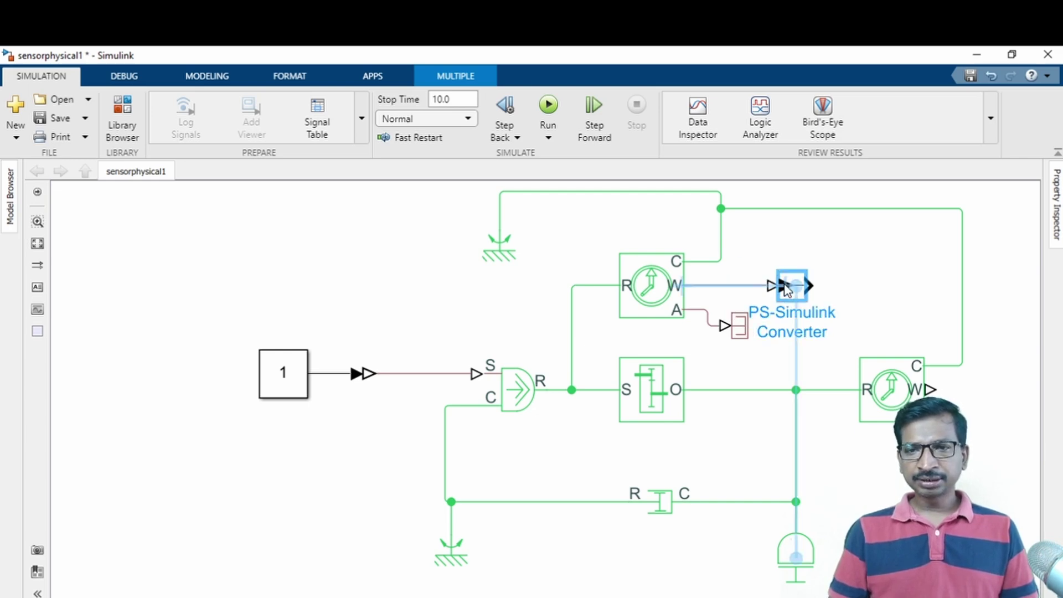
Add a Scope block beyond the PS-Simulink Converter and connect the converter's output to it
left_click(906, 275)
type("sd")
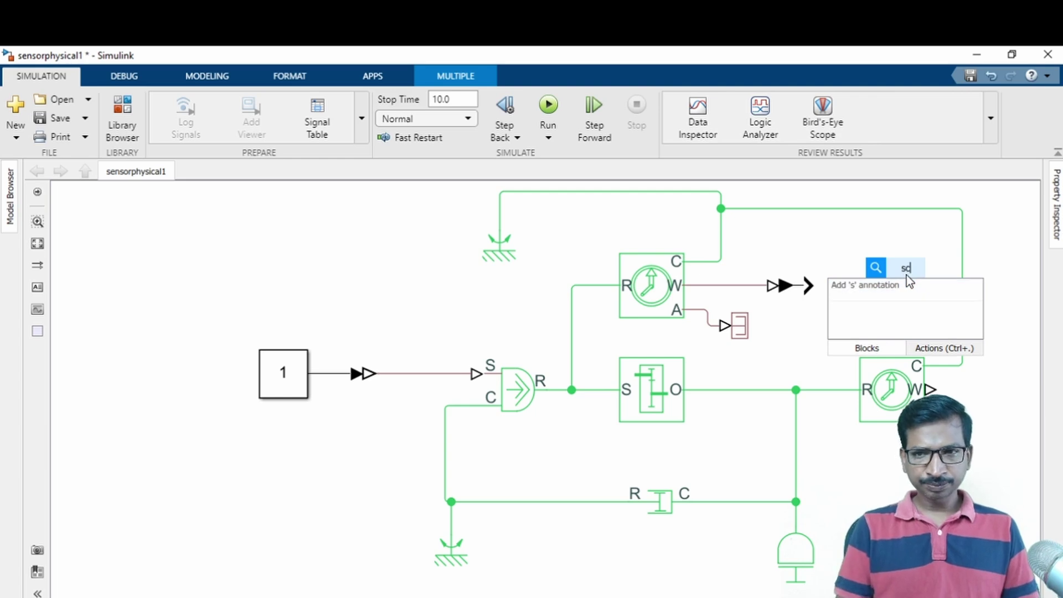
type("ope")
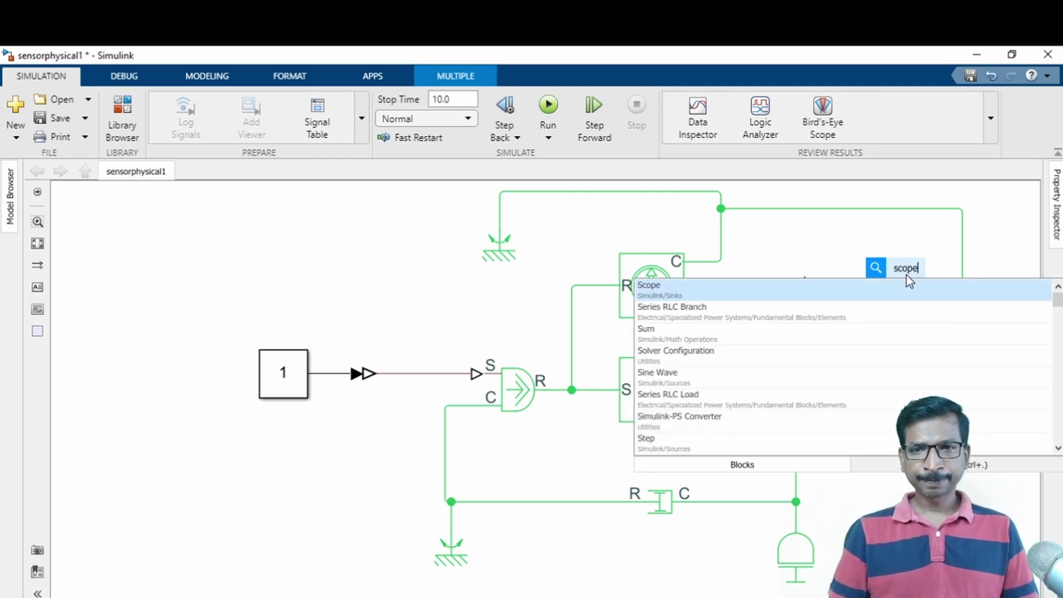
key("Return")
left_click_drag(808, 286, 899, 293)
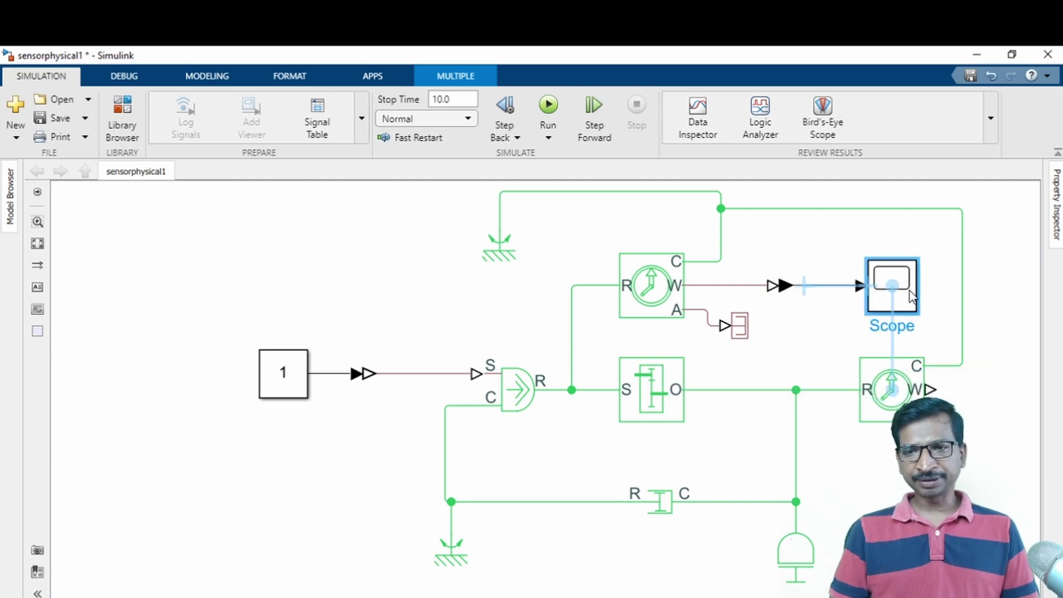
Copy the PS-Simulink Converter onto the output-side sensor's W port, wire the copy to a second Scope input and save the model
left_click_drag(782, 285, 969, 403)
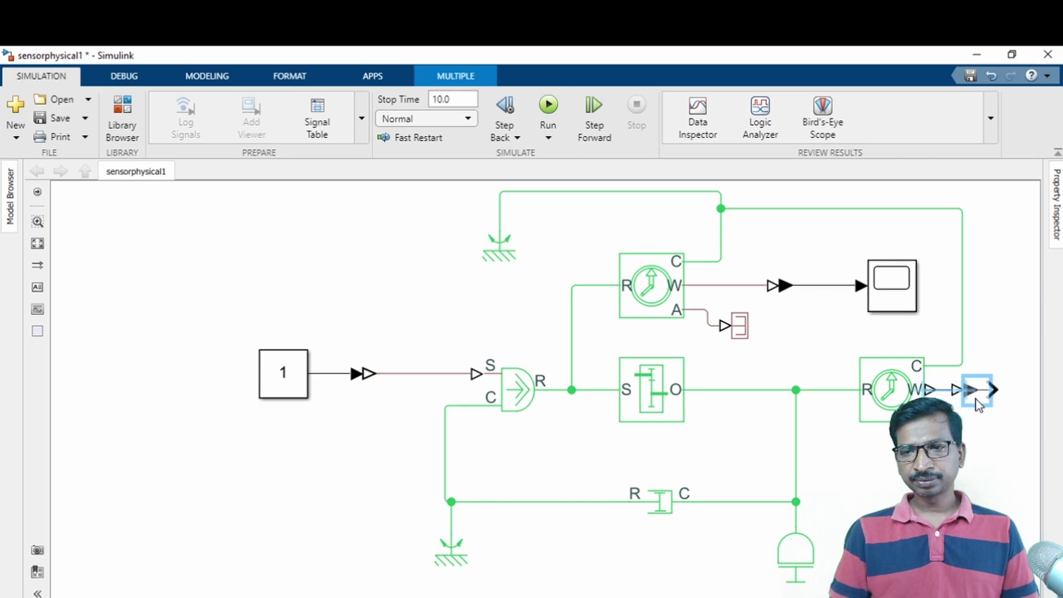
left_click(995, 383)
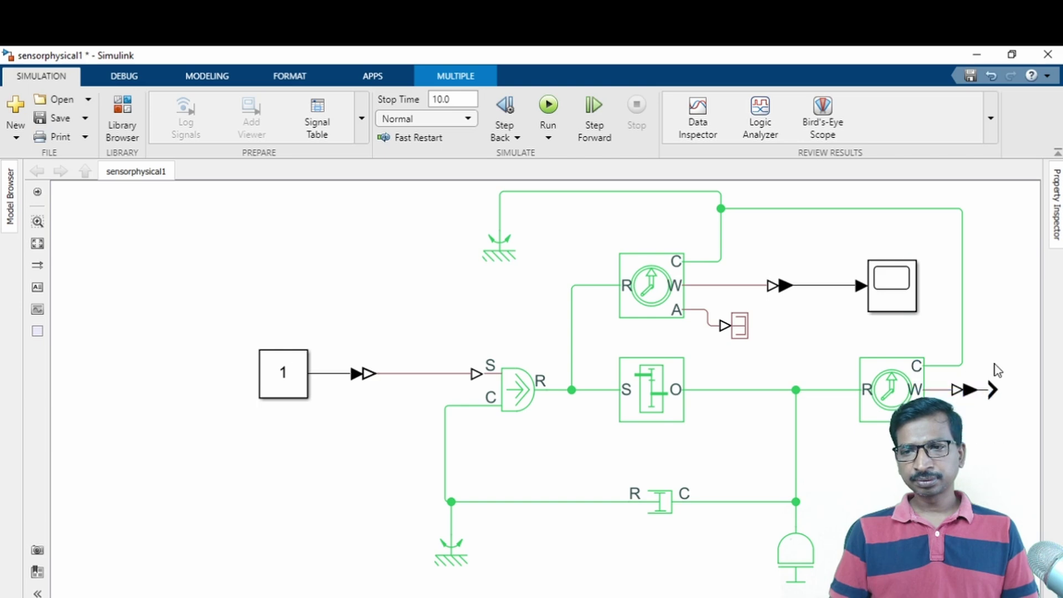
mouse_move(995, 389)
left_mouse_down()
mouse_move(865, 302)
mouse_move(914, 310)
left_mouse_up()
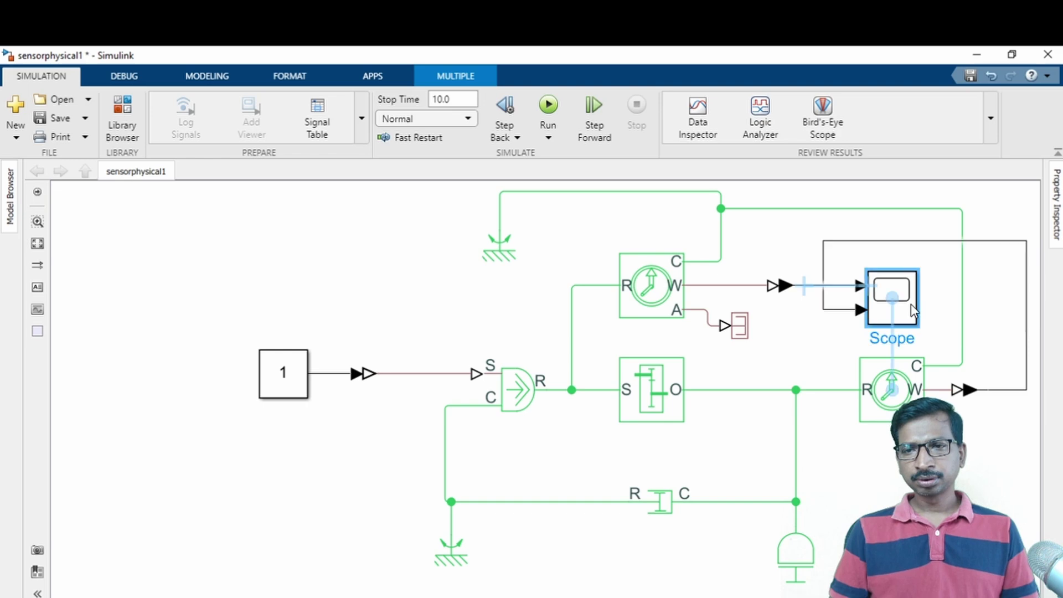
left_click(821, 189)
left_click_drag(821, 189, 724, 189)
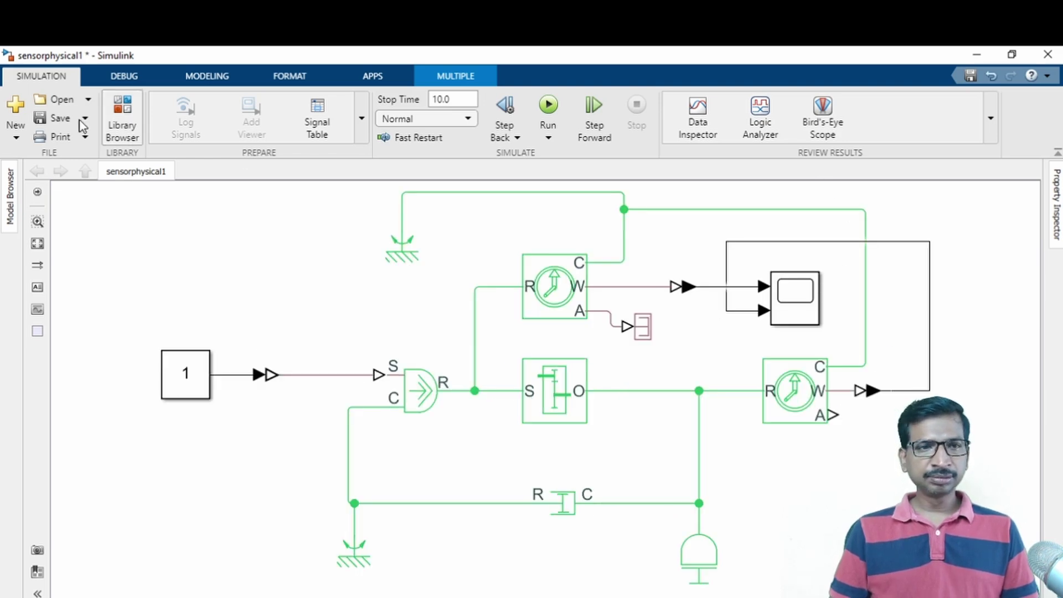
left_click(61, 119)
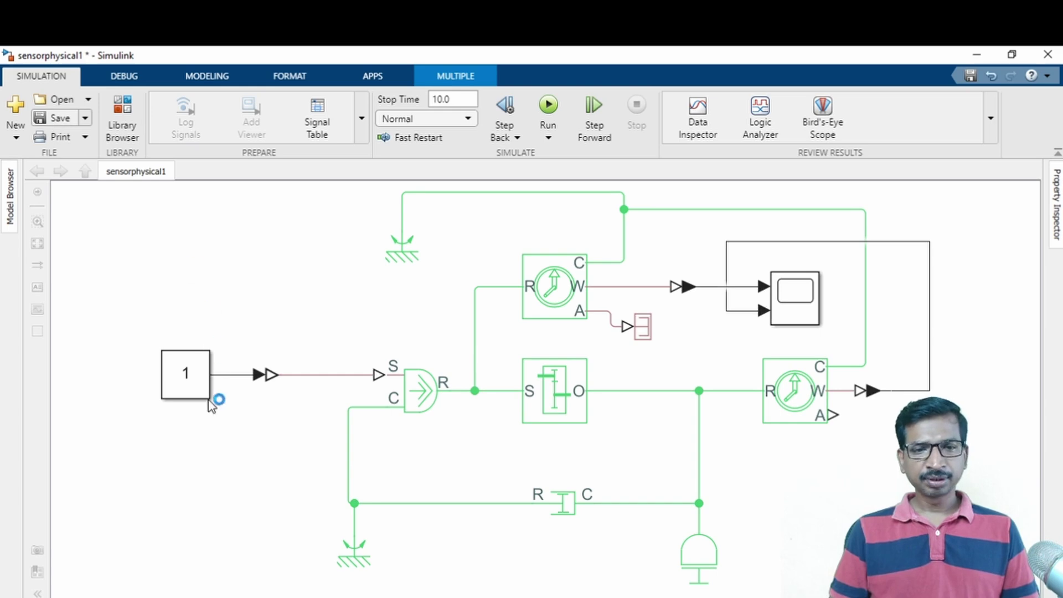
Add a Solver Configuration block, connect it to the line between the source's C port and the lower rotational reference, and save the model
double_click(266, 501)
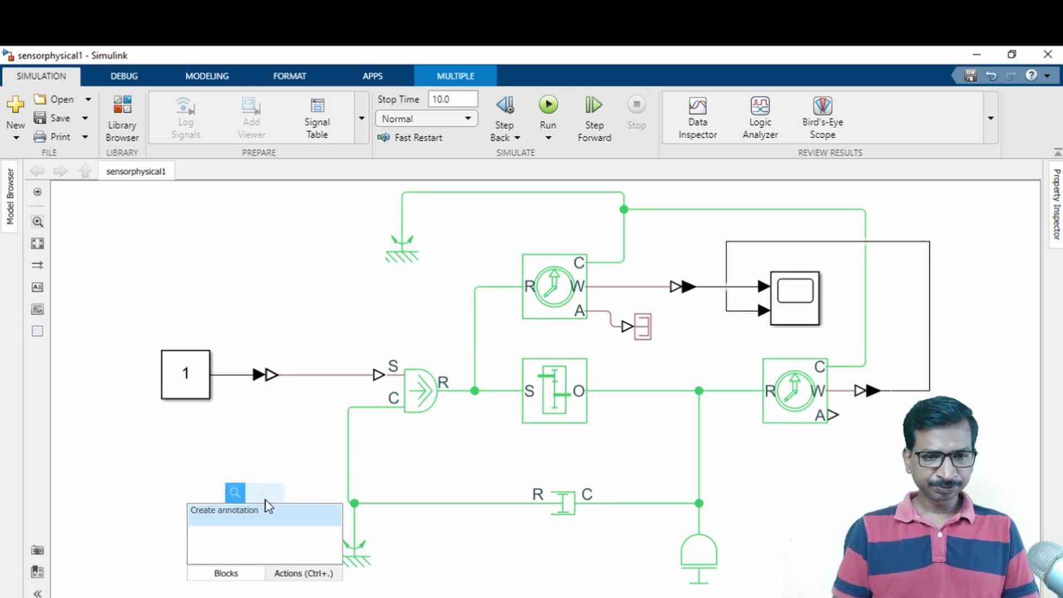
type("sol")
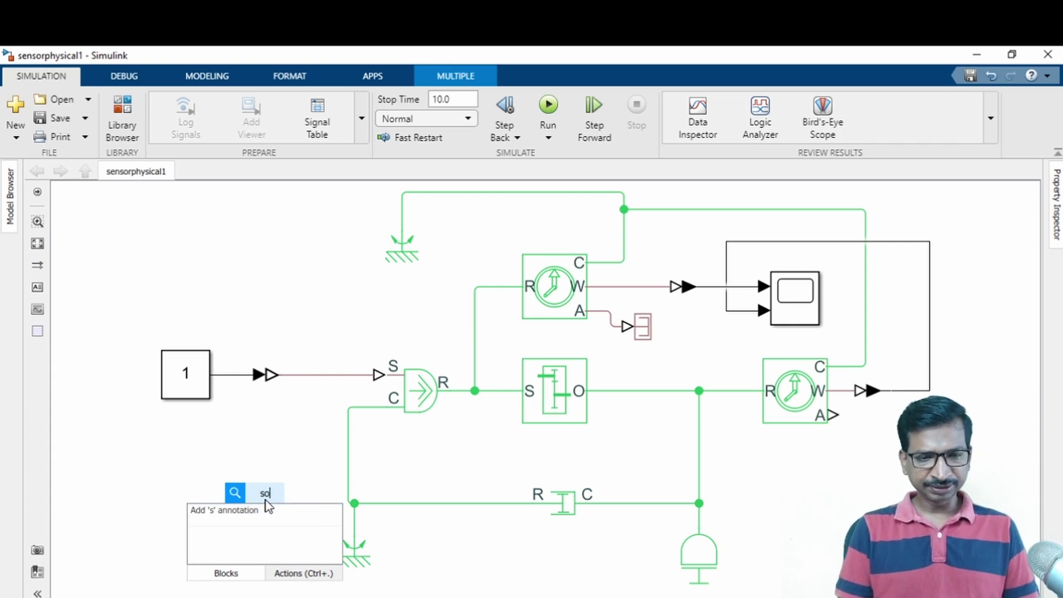
type("a")
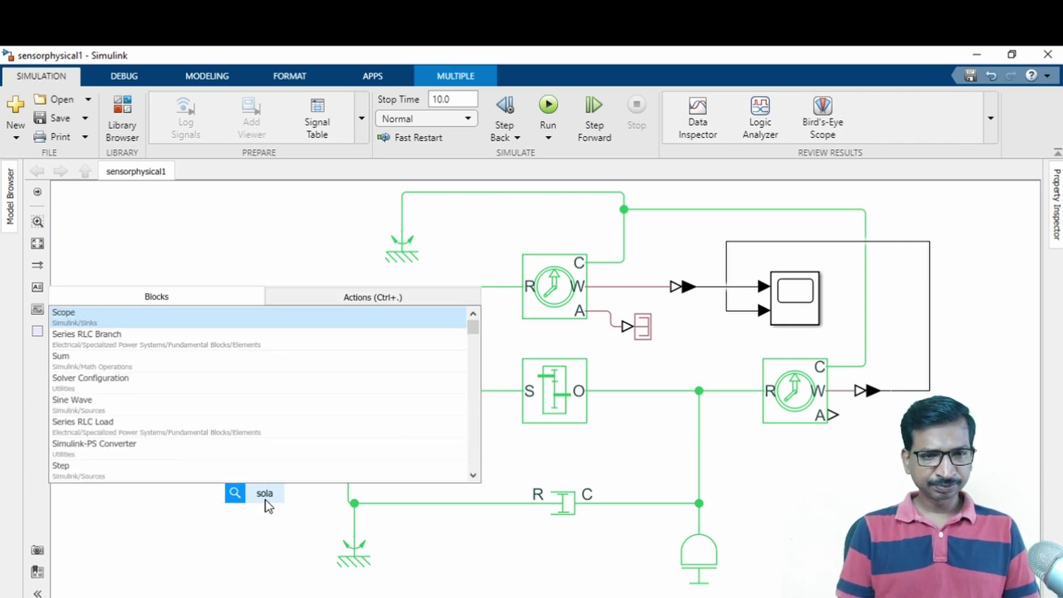
key("BackSpace")
type("ver")
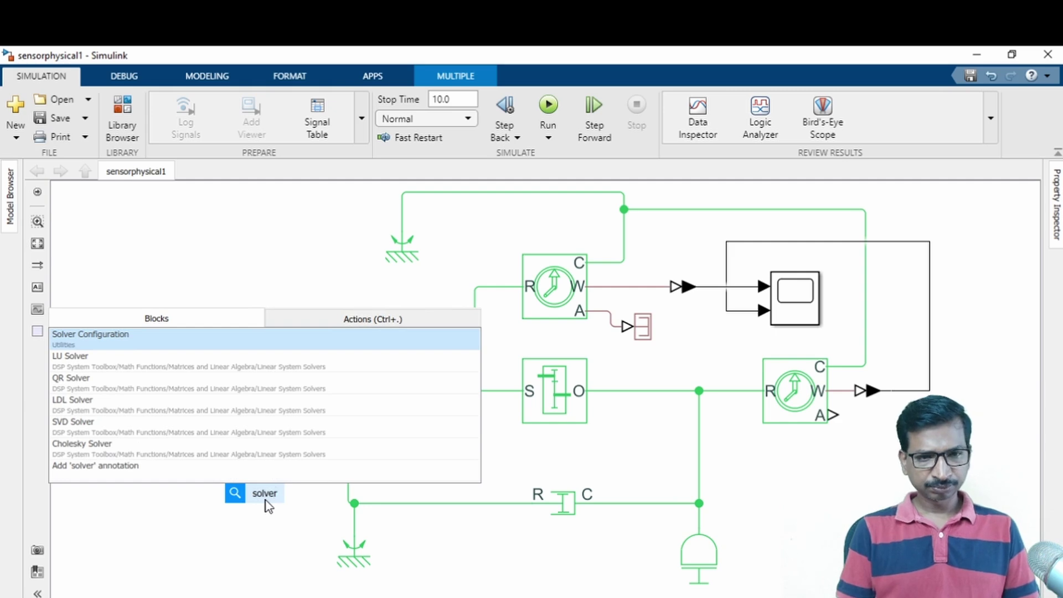
key("Return")
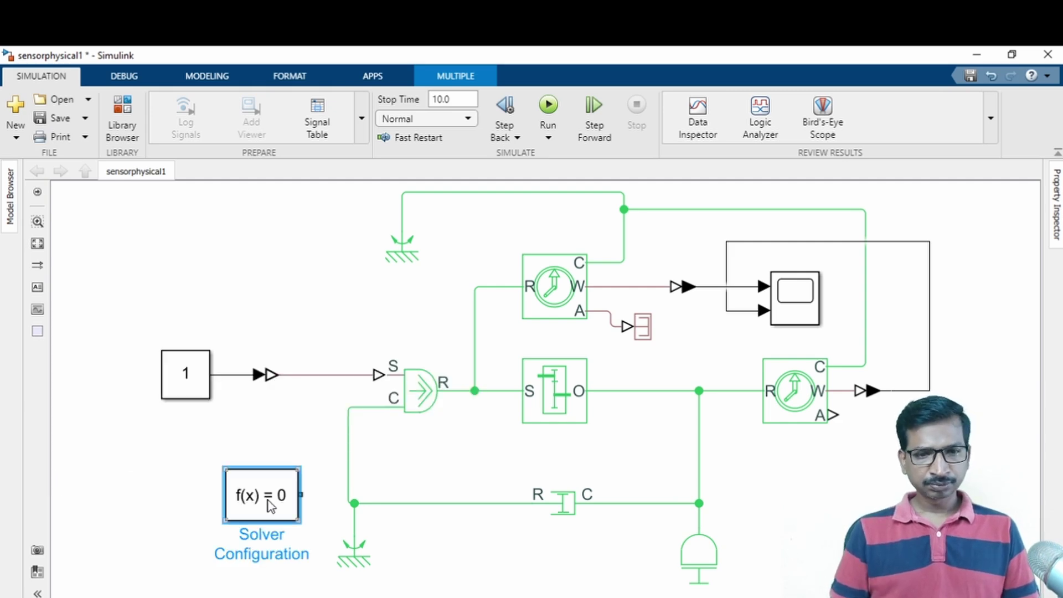
left_click_drag(311, 495, 348, 494)
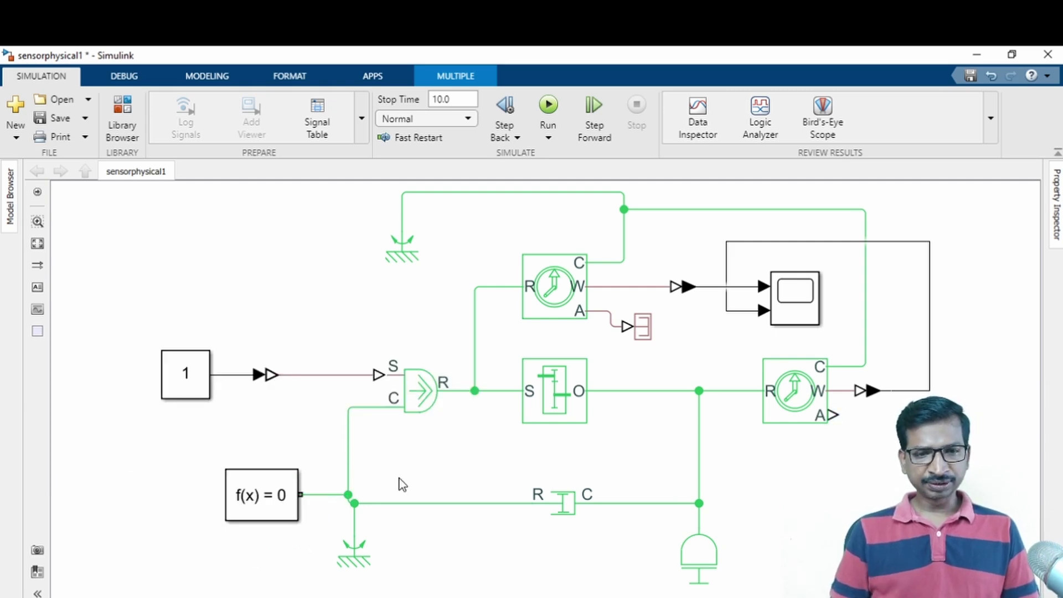
left_click(57, 118)
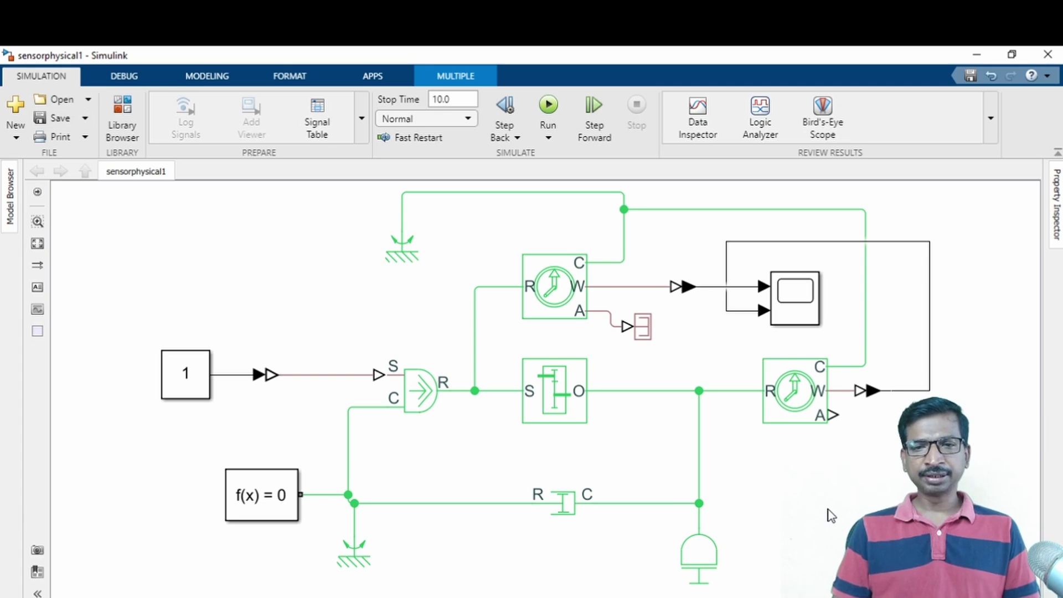
Set the Gear Box's gear ratio to 2 and recheck the value in its block parameters
double_click(547, 391)
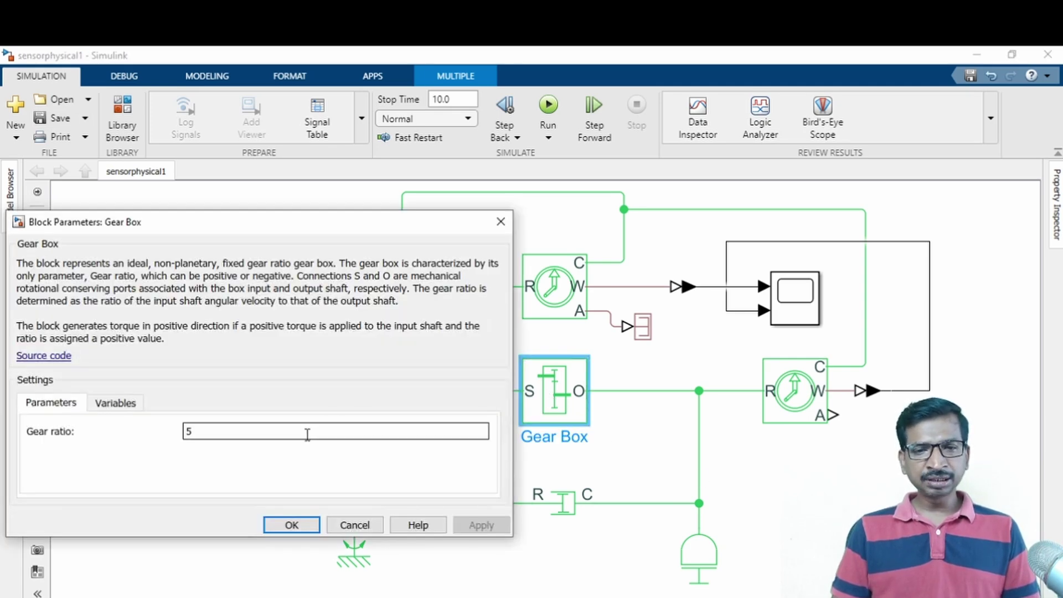
left_click_drag(305, 224, 843, 220)
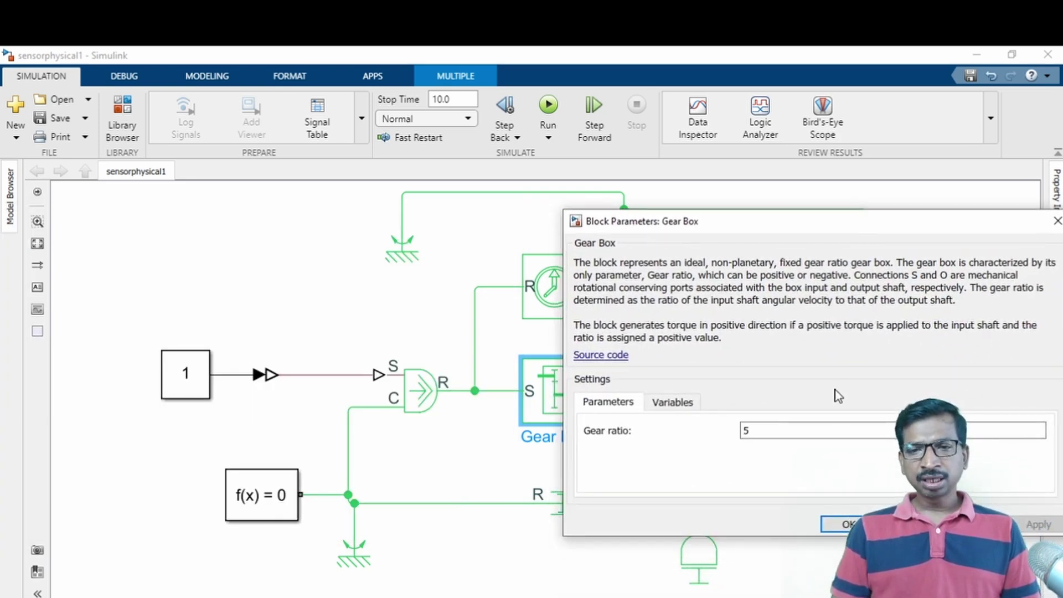
double_click(815, 430)
type("3")
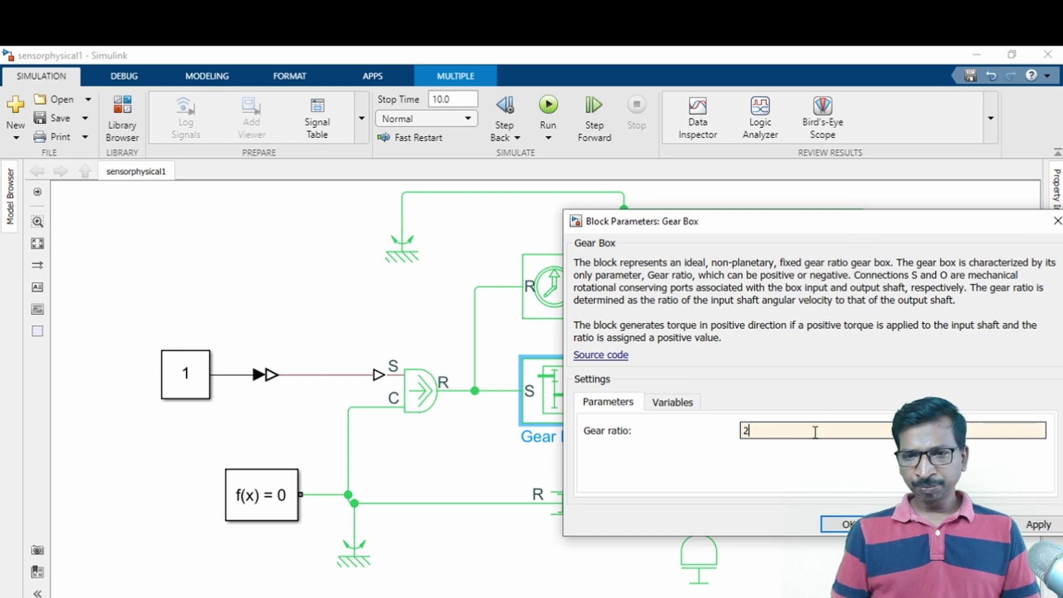
key("Return")
left_click(544, 407)
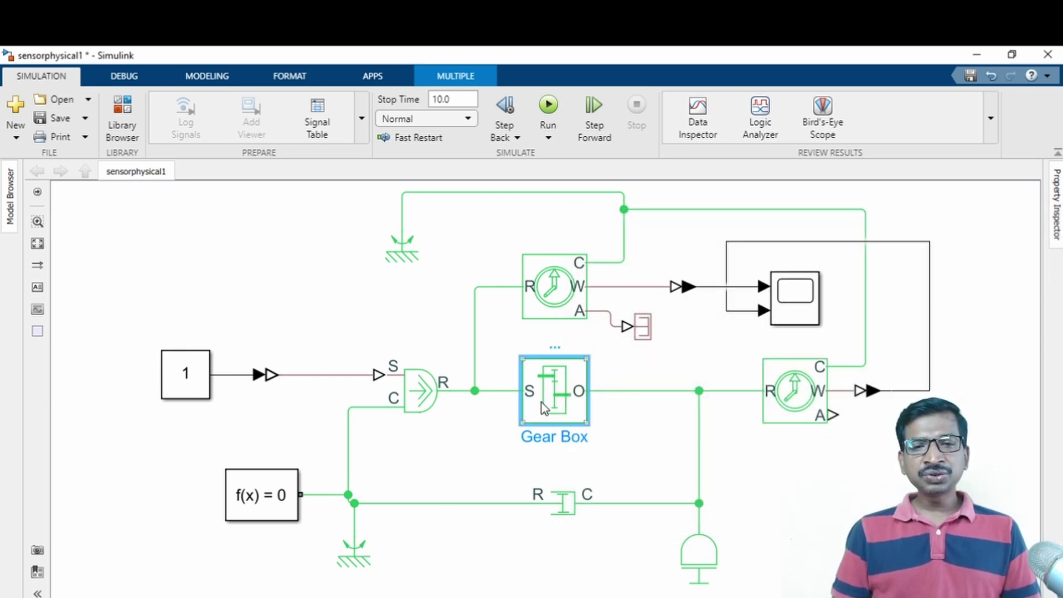
double_click(558, 404)
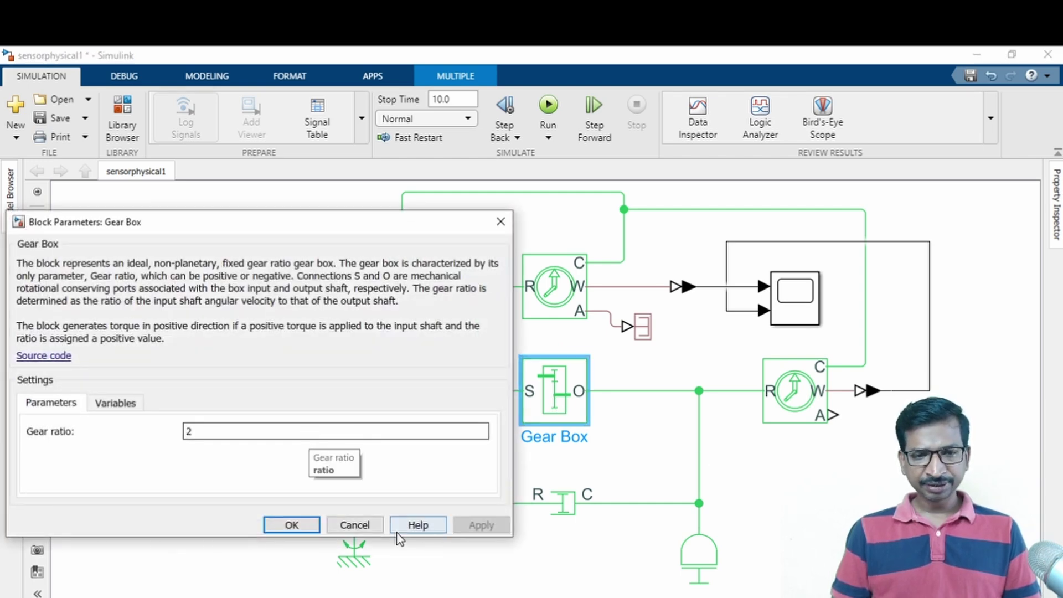
left_click(355, 525)
left_click(436, 463)
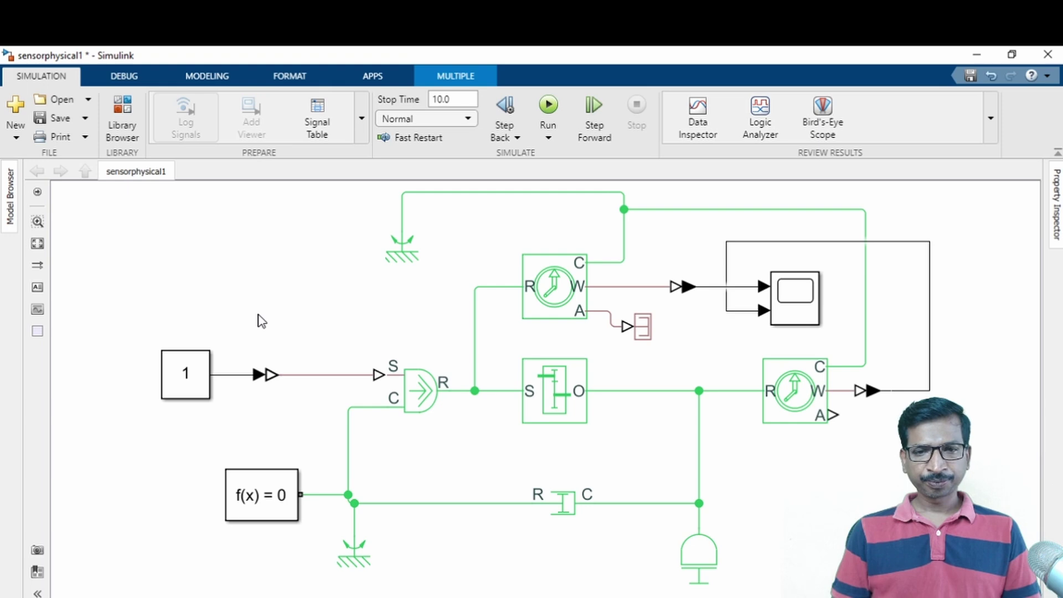
Save the model, run the simulation and open the Scope, positioning its window clear of the Scope block
left_click(60, 123)
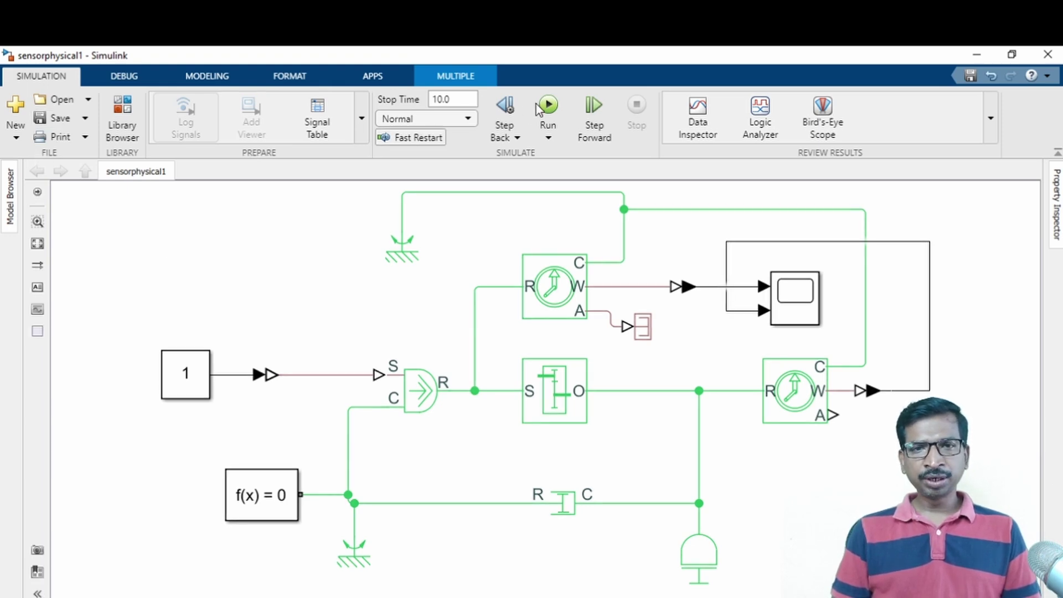
left_click(558, 105)
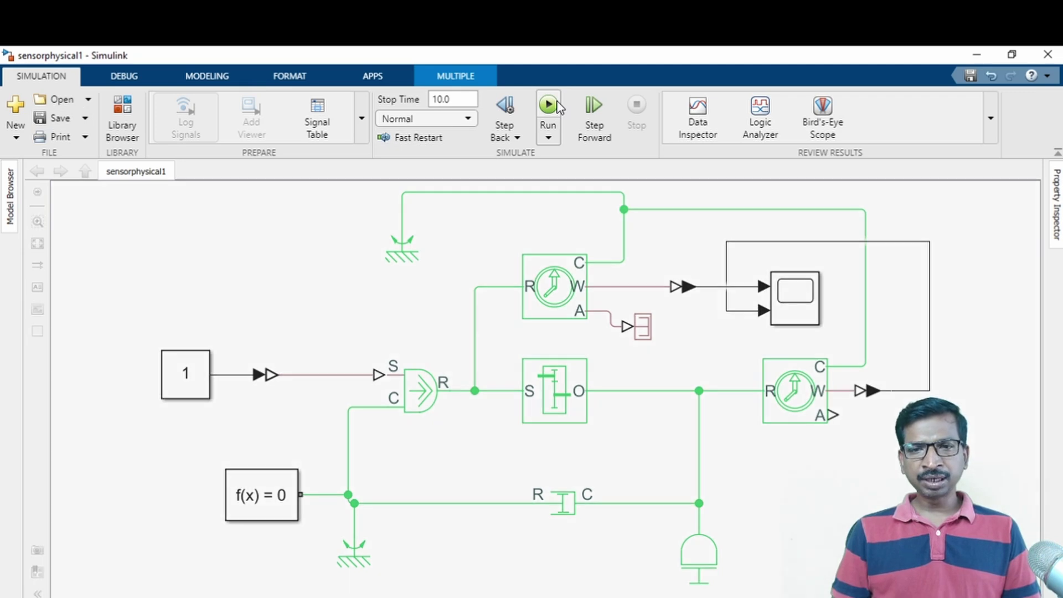
left_click(795, 308)
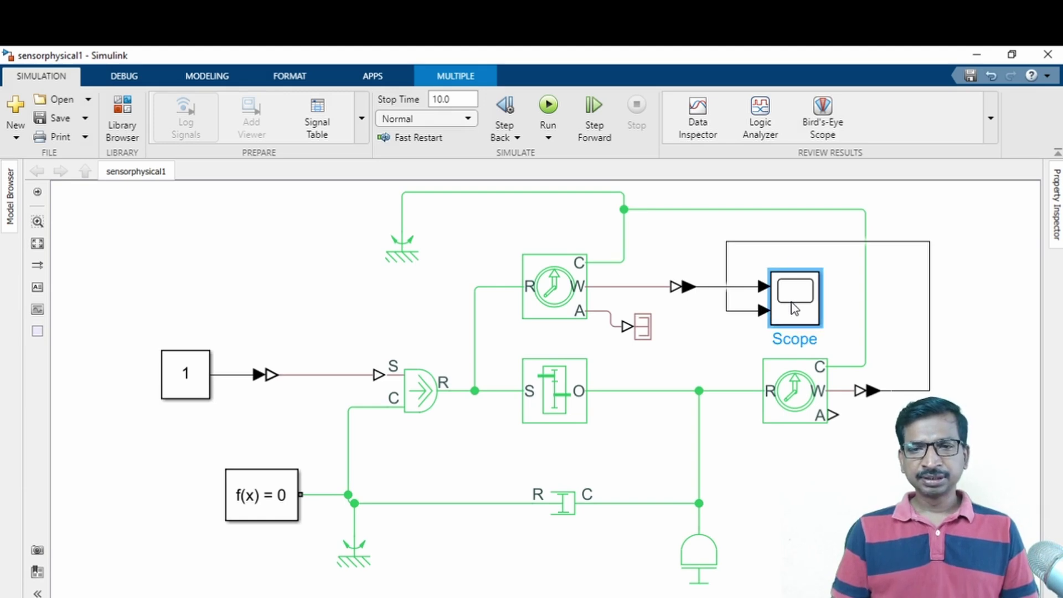
double_click(795, 309)
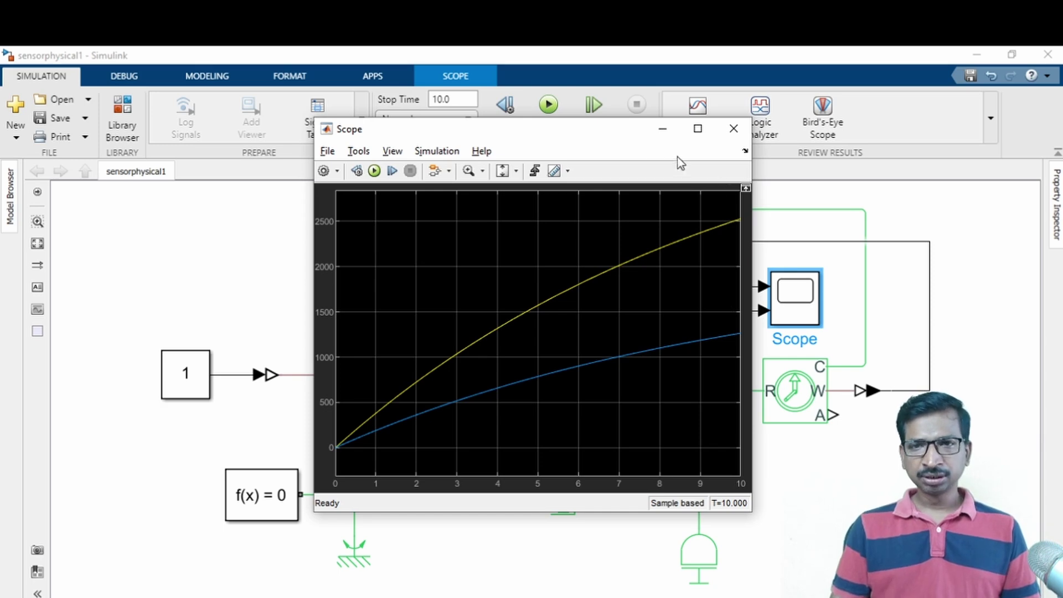
left_click_drag(622, 132, 489, 180)
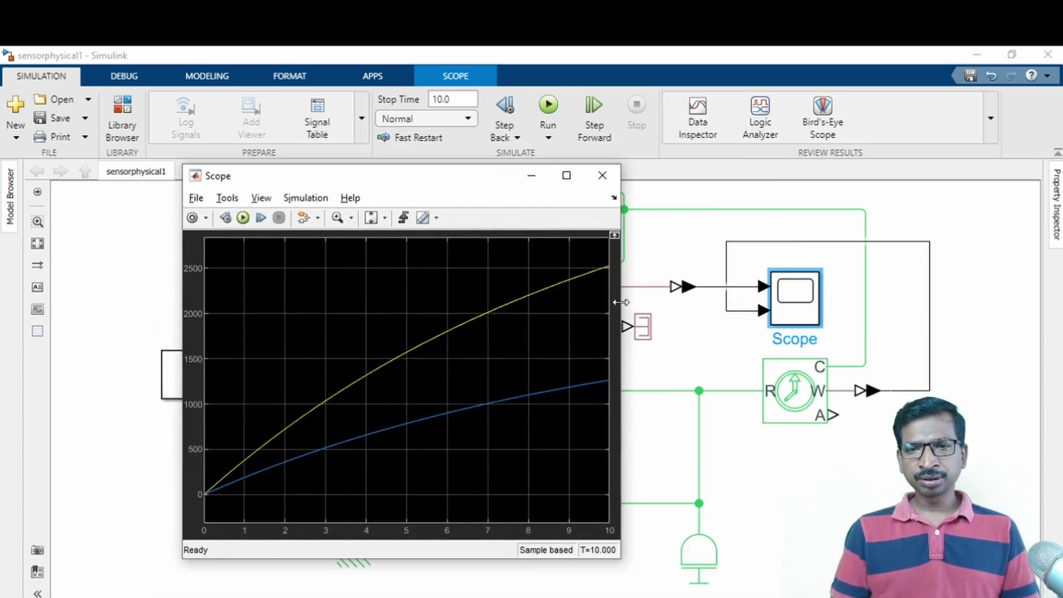
Rename the input-side PS-Simulink Converter as "Input Speed"
left_click(688, 288)
double_click(689, 314)
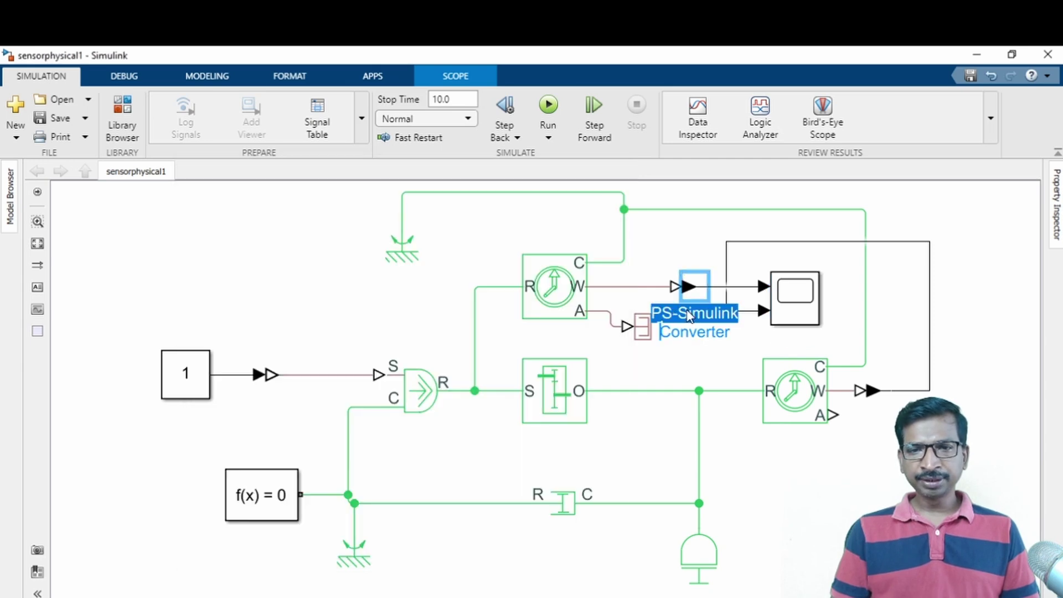
key("Delete")
key("Delete")
key("Delete")
key("Delete")
key("Delete")
key("Delete")
key("Delete")
key("Delete")
key("Delete")
key("Delete")
key("Delete")
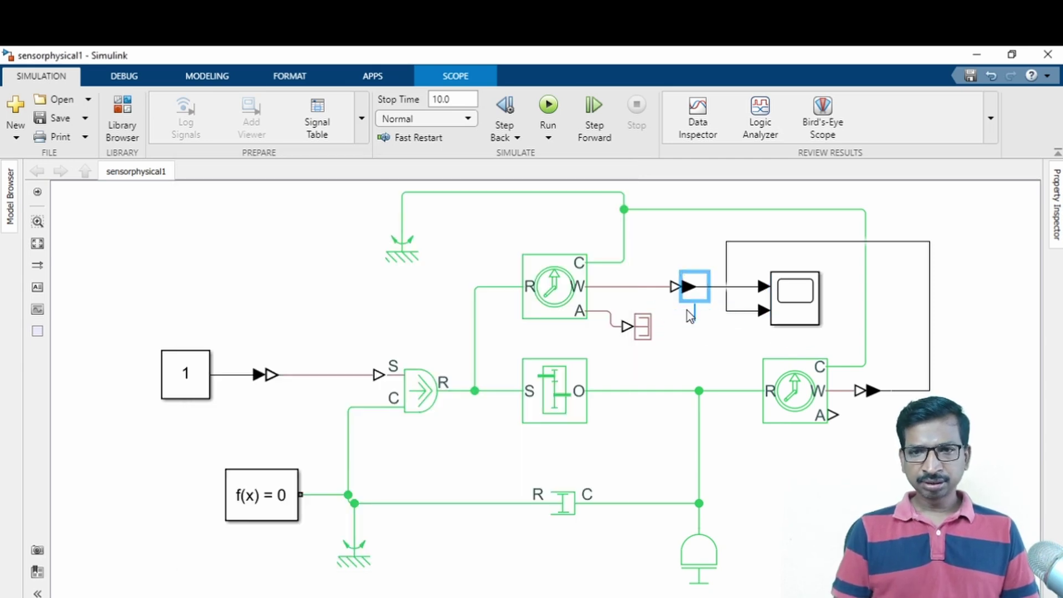
type("Input")
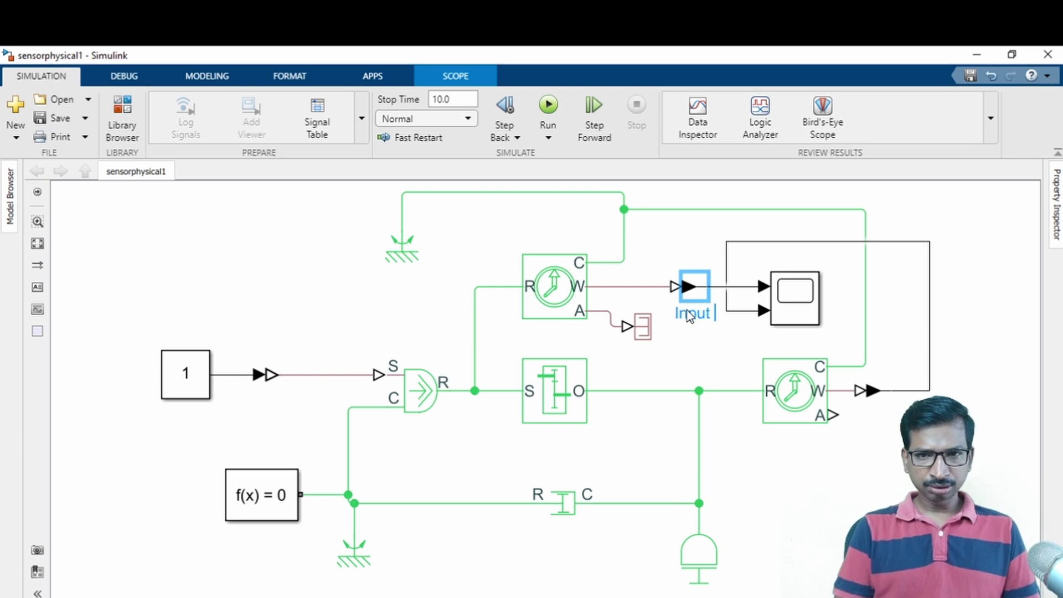
type(" Speed")
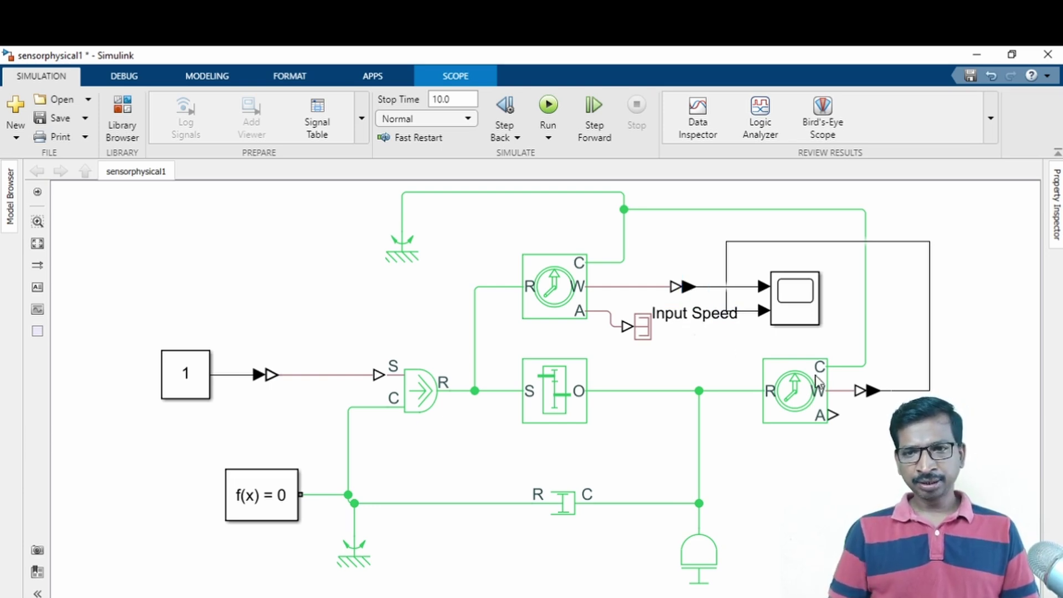
Rename the output-side PS-Simulink Converter as "Output Speed" and save the model
left_click(874, 390)
double_click(888, 431)
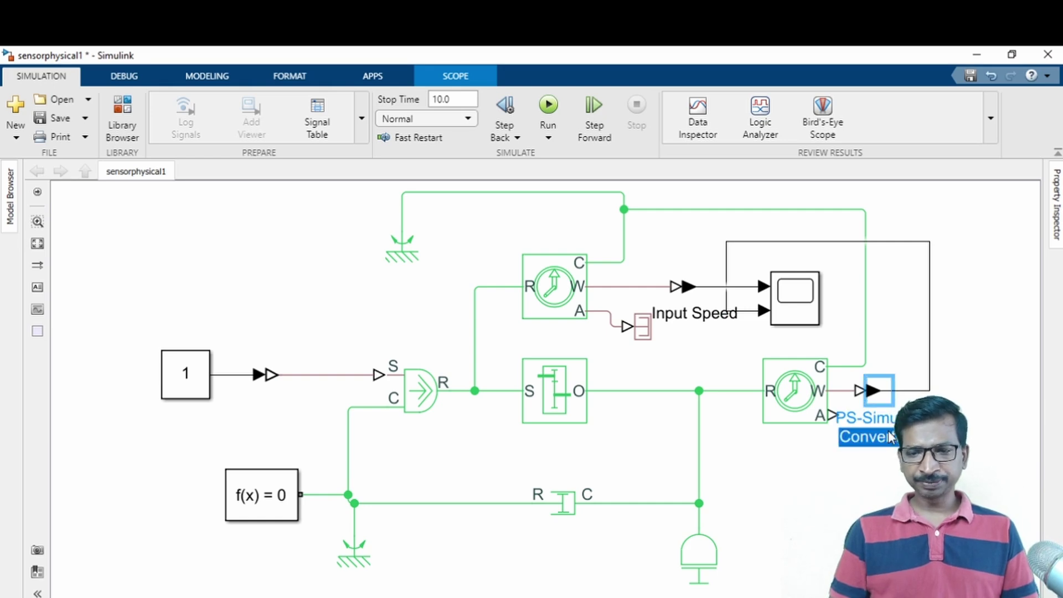
key("BackSpace")
key("BackSpace")
key("BackSpace")
key("BackSpace")
key("BackSpace")
key("BackSpace")
key("BackSpace")
key("BackSpace")
key("BackSpace")
key("BackSpace")
key("BackSpace")
key("BackSpace")
type("Outp")
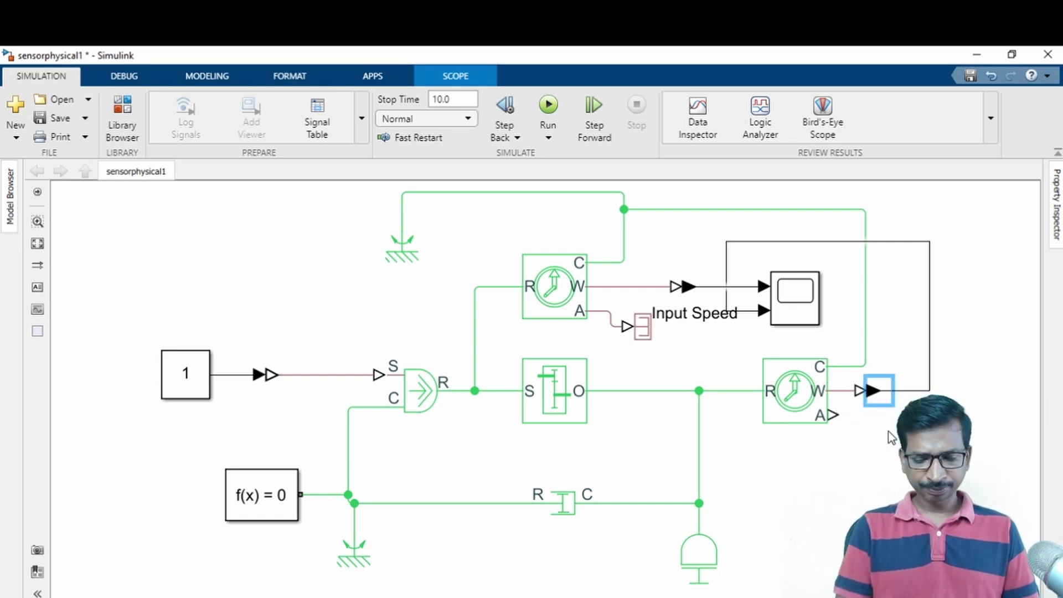
type("ut Speed")
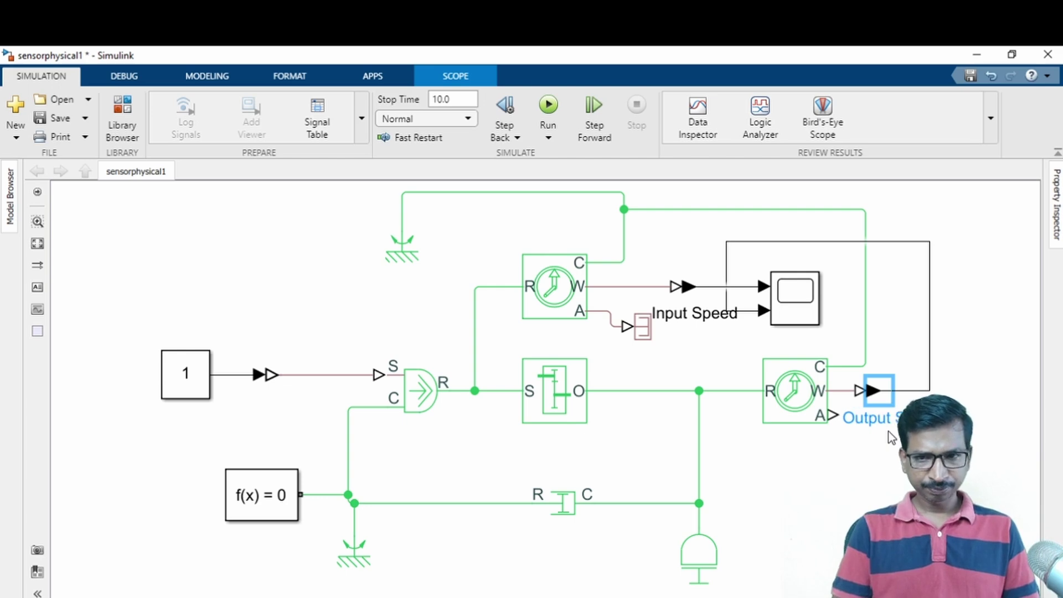
left_click(443, 260)
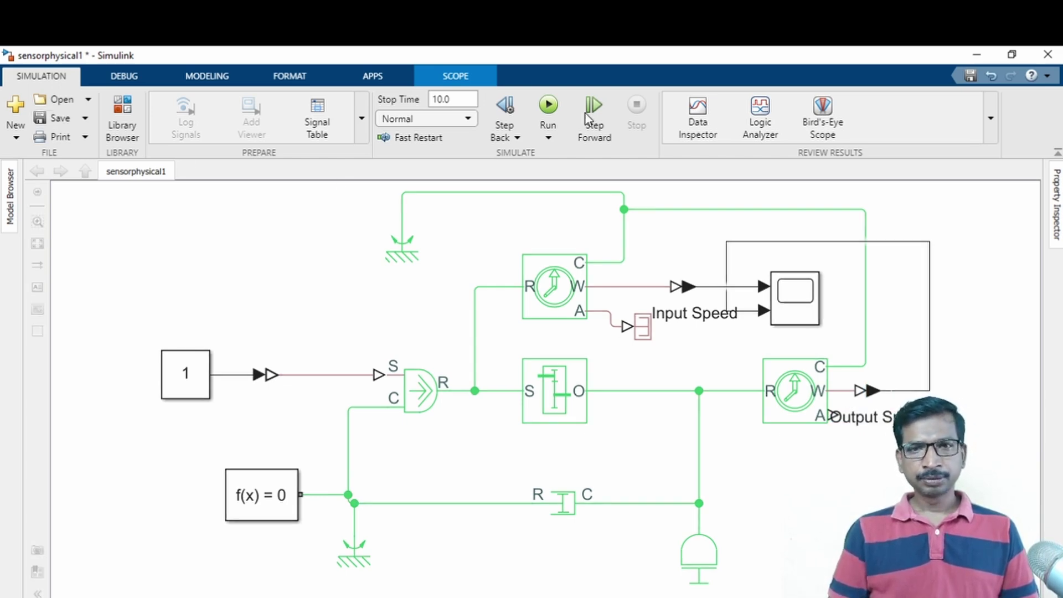
Rerun the simulation and reopen the Scope plot
double_click(784, 304)
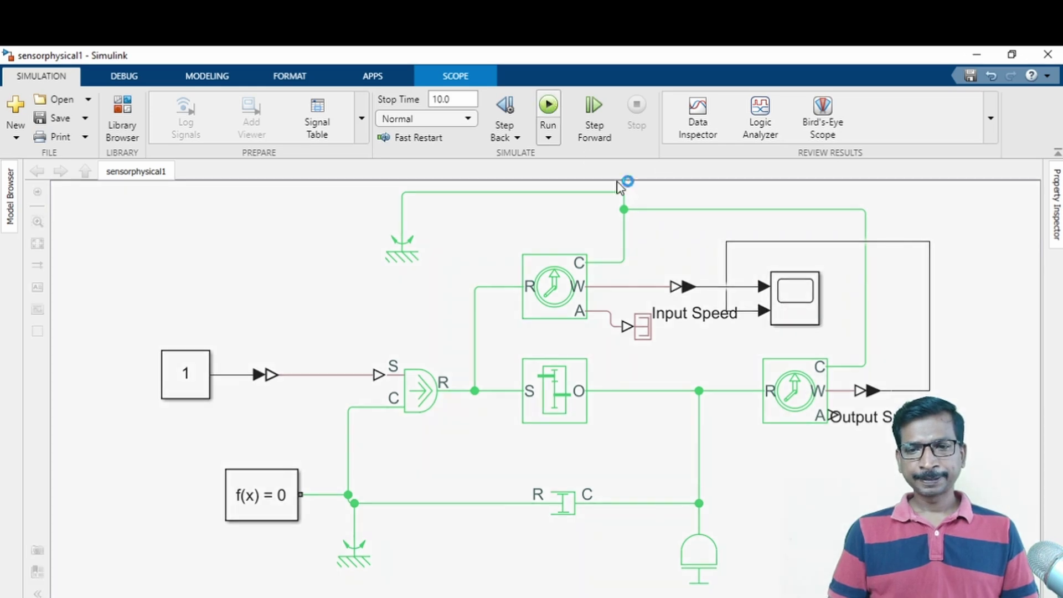
double_click(788, 304)
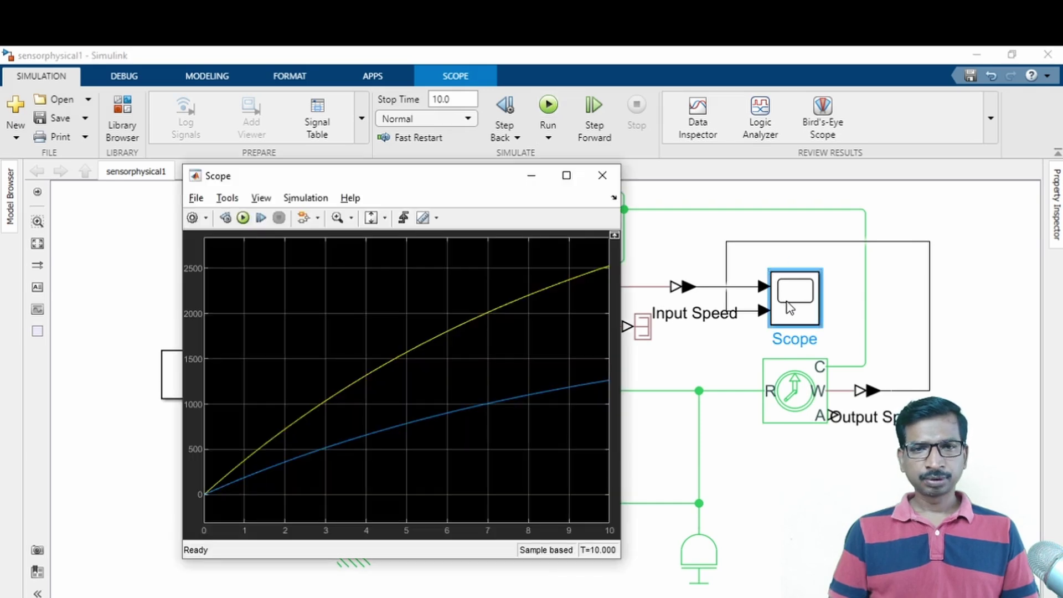
left_click(790, 308)
double_click(790, 308)
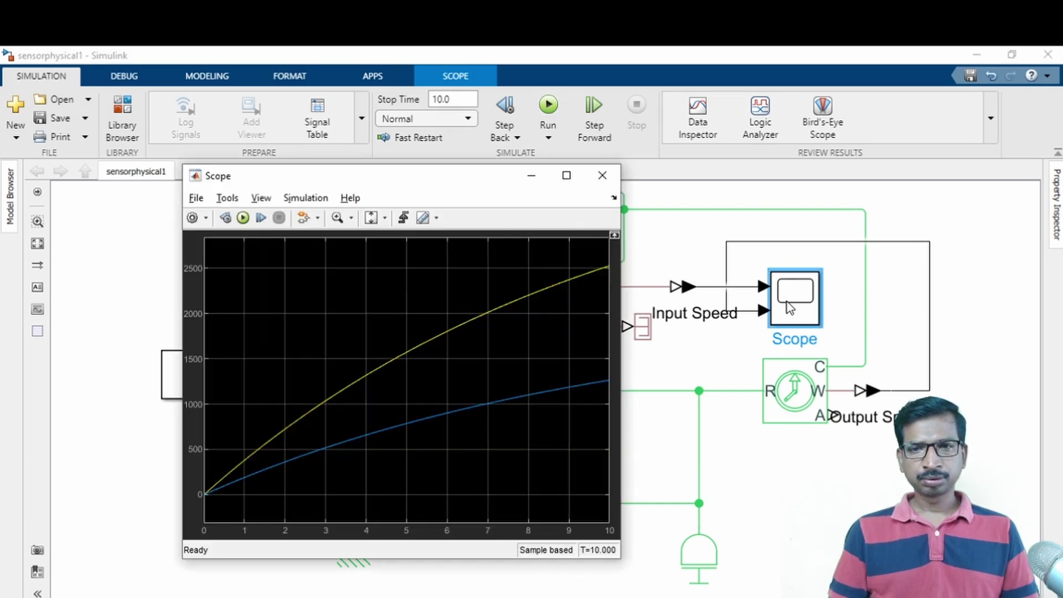
Turn on the legend in the Scope's display configuration and maximize the Scope window
left_click(193, 221)
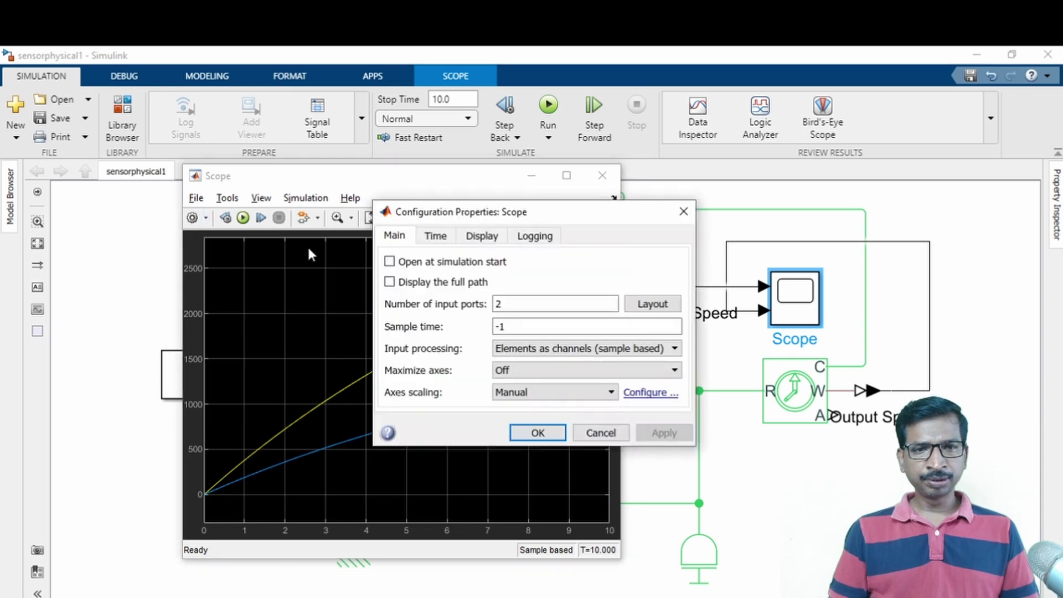
left_click(474, 237)
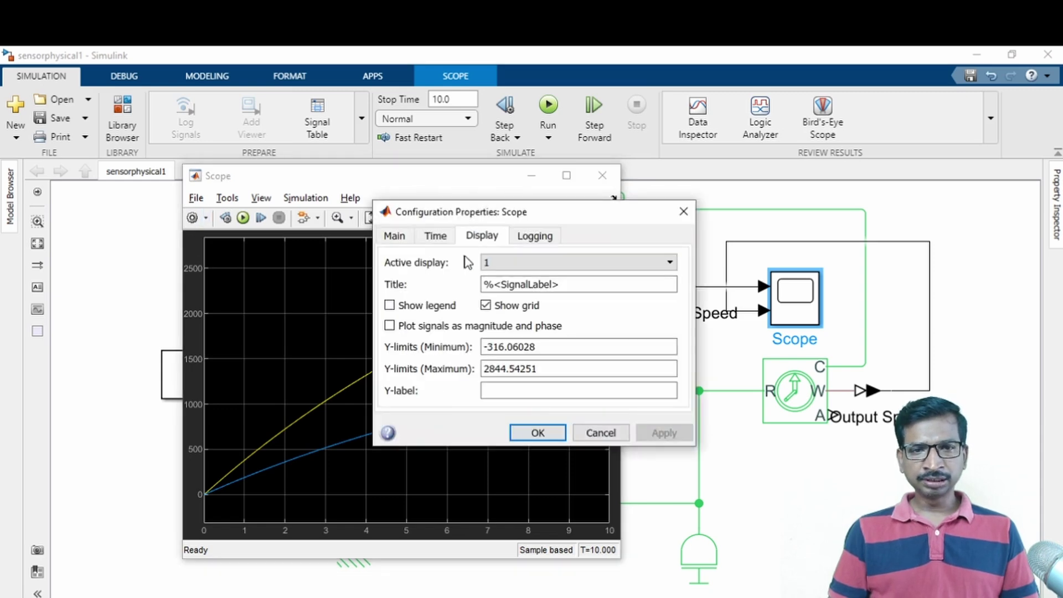
left_click(389, 305)
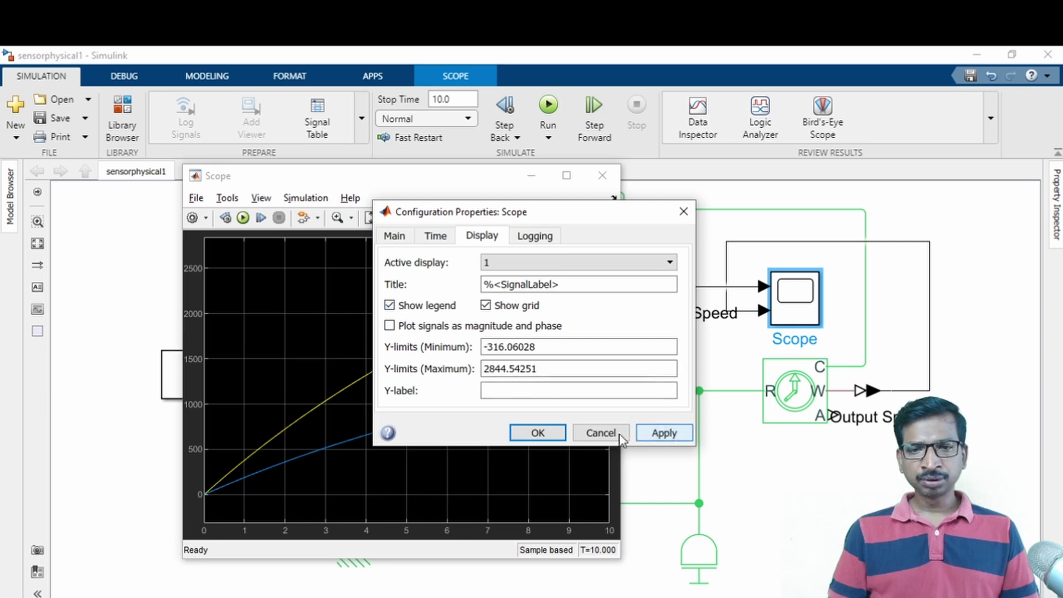
left_click(664, 435)
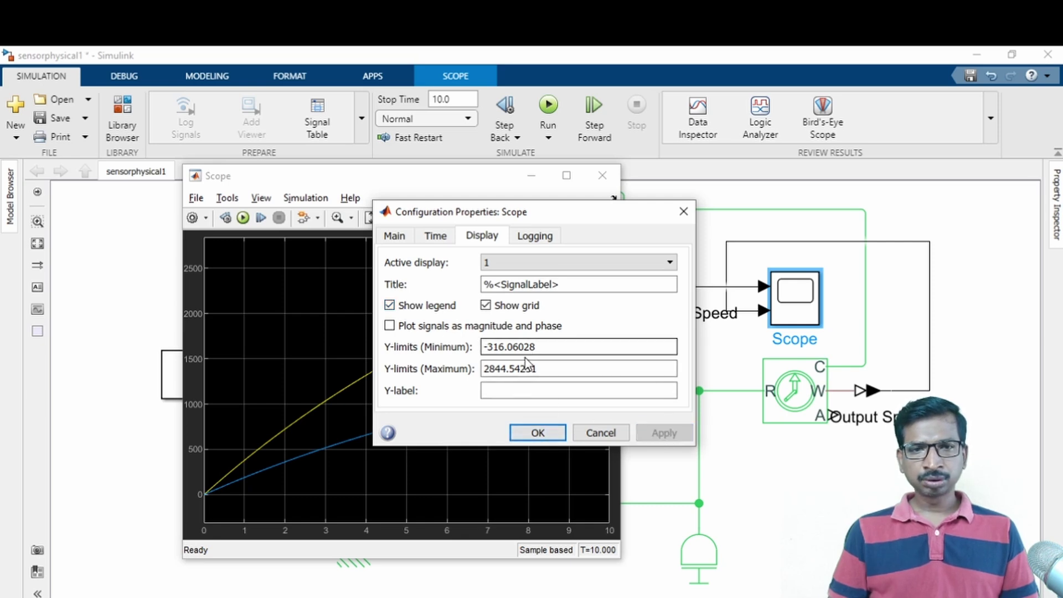
key("Return")
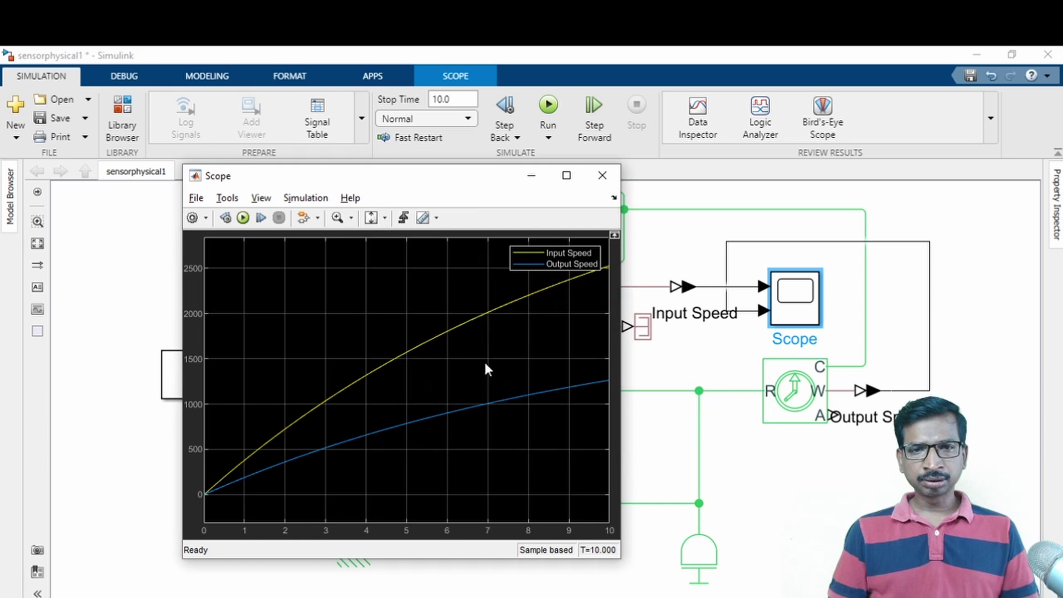
left_click(565, 176)
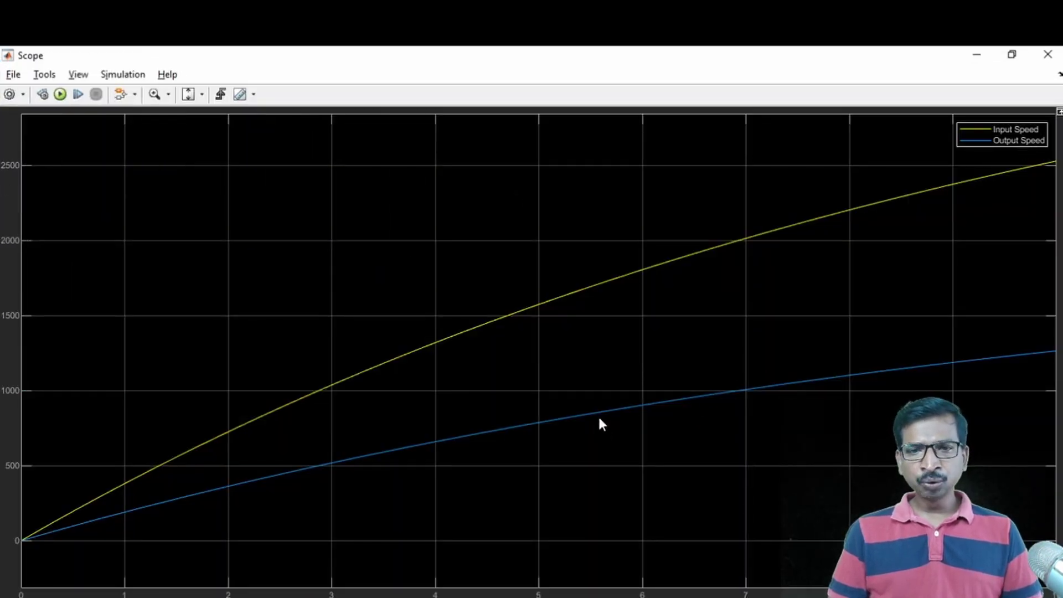
Style the Scope with a white figure color, white axes background and black axes lines
left_click(78, 75)
left_click(95, 132)
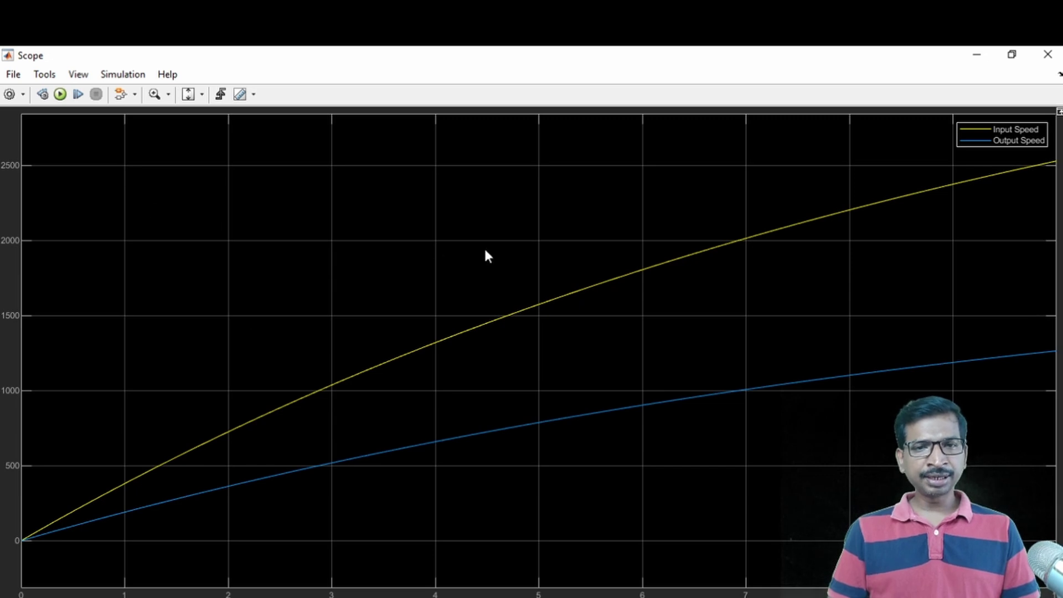
left_click(500, 228)
left_click(496, 265)
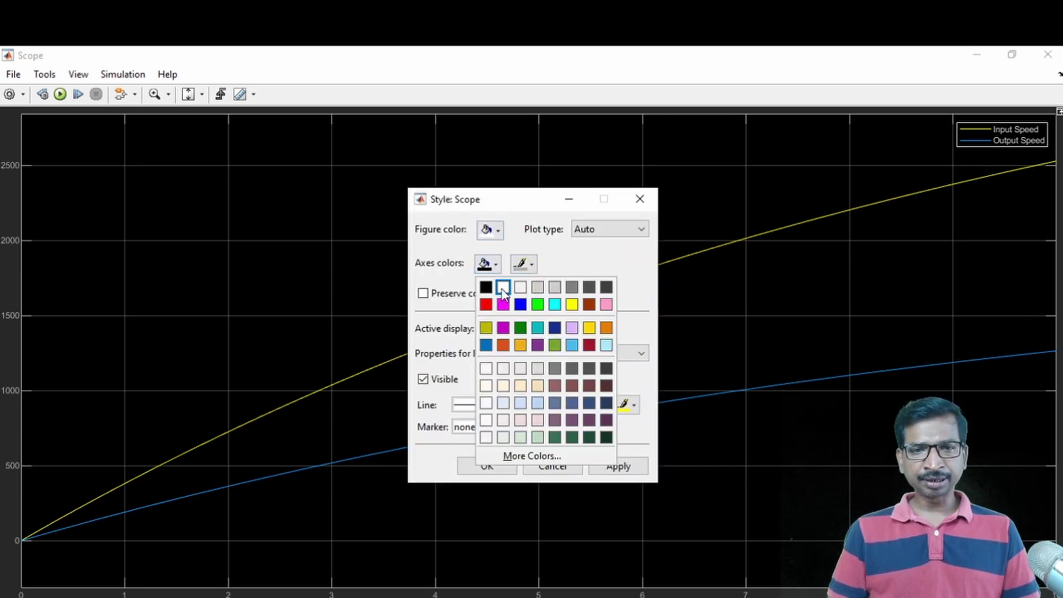
left_click(523, 264)
left_click(524, 264)
left_click(522, 286)
left_click(633, 467)
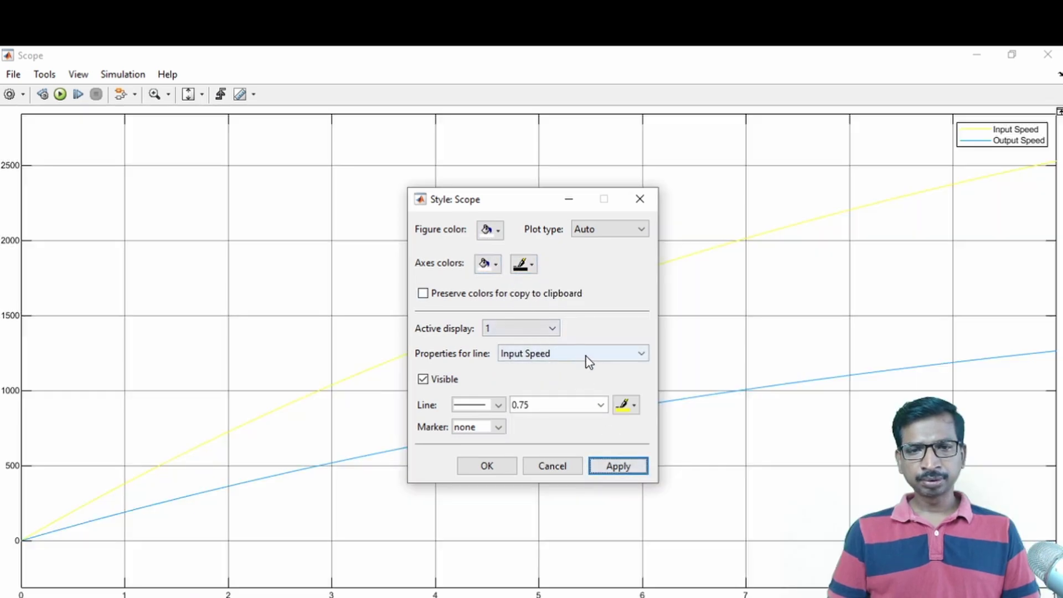
Set the Input Speed line in the Scope style to width 2.0 and red
left_click(586, 356)
left_click(588, 369)
left_click(600, 405)
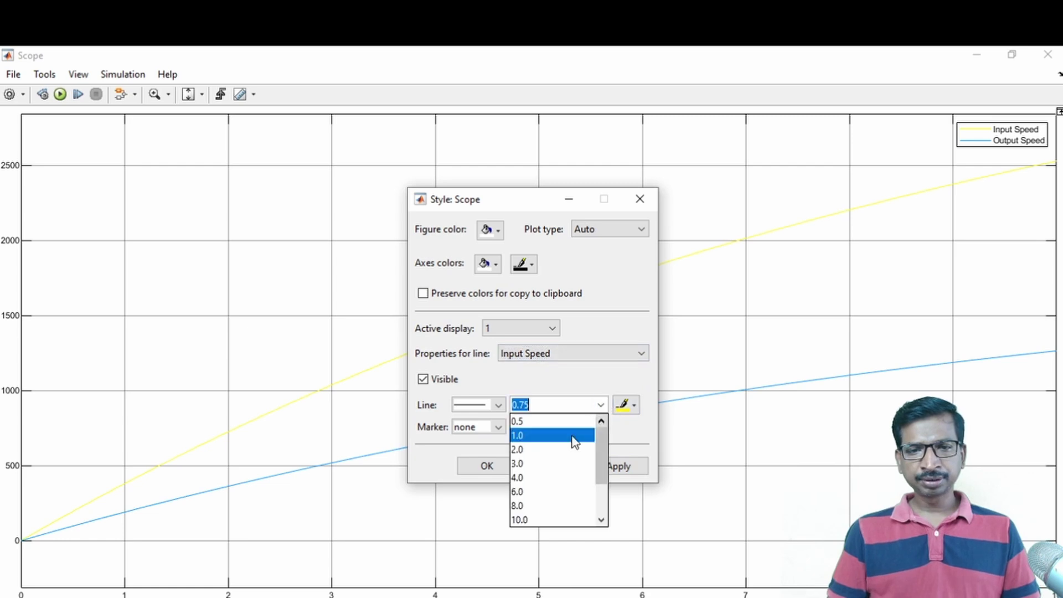
left_click(562, 450)
left_click(627, 405)
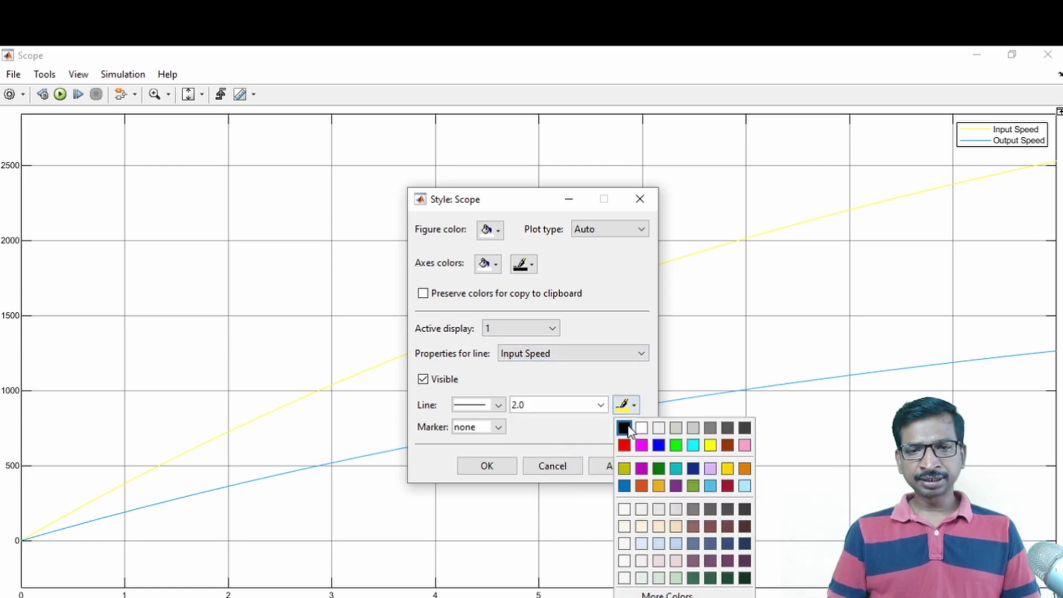
left_click(622, 441)
left_click(619, 466)
Set the Output Speed line in the Scope style to width 2.0 and blue, and close the style settings
left_click(525, 353)
left_click(523, 385)
left_click(601, 404)
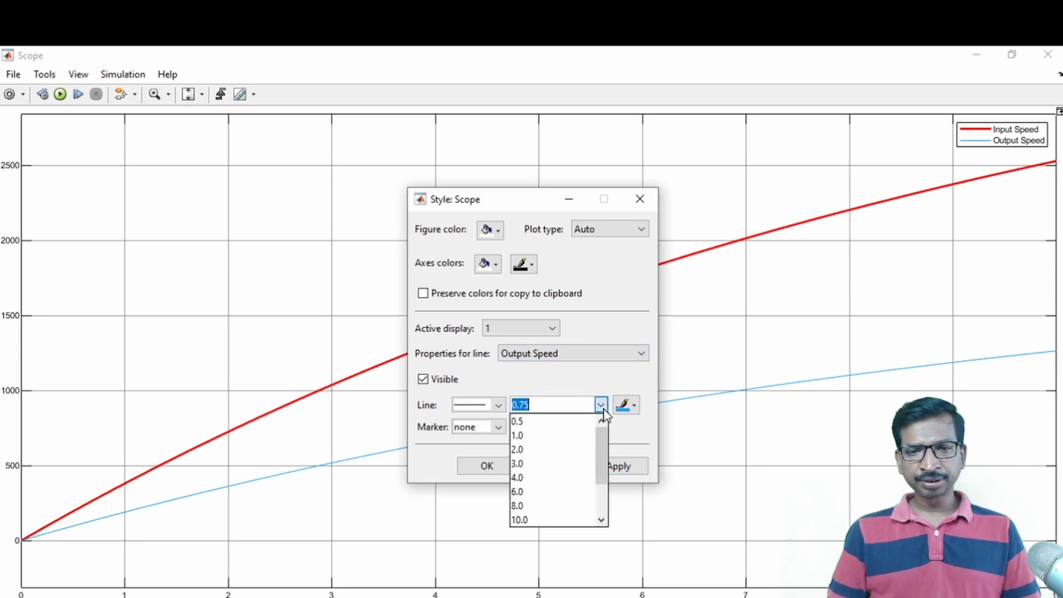
left_click(547, 463)
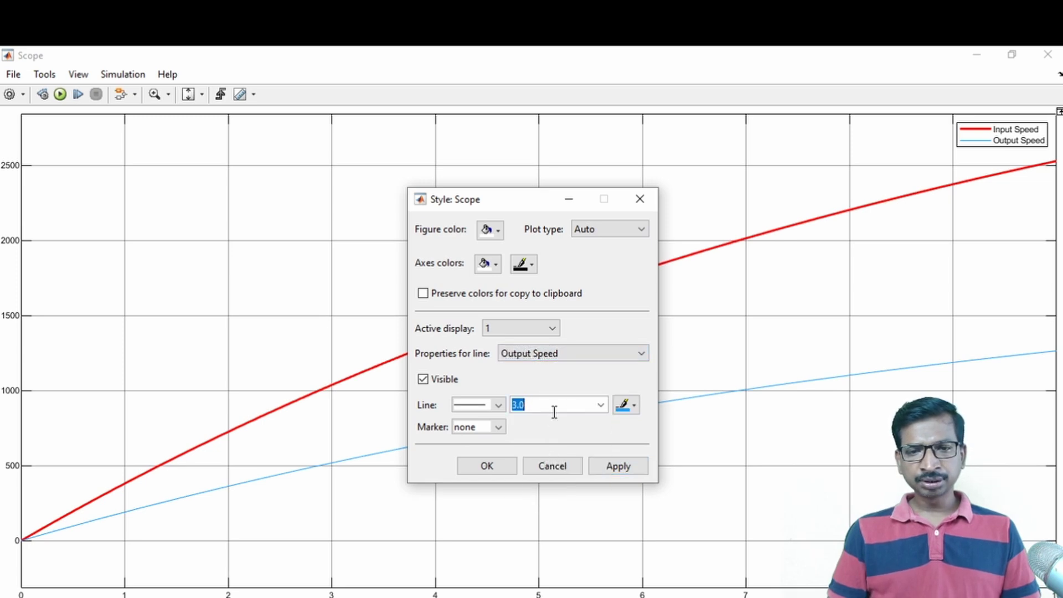
left_click(601, 405)
left_click(542, 449)
left_click(634, 406)
left_click(659, 446)
left_click(634, 468)
left_click(485, 467)
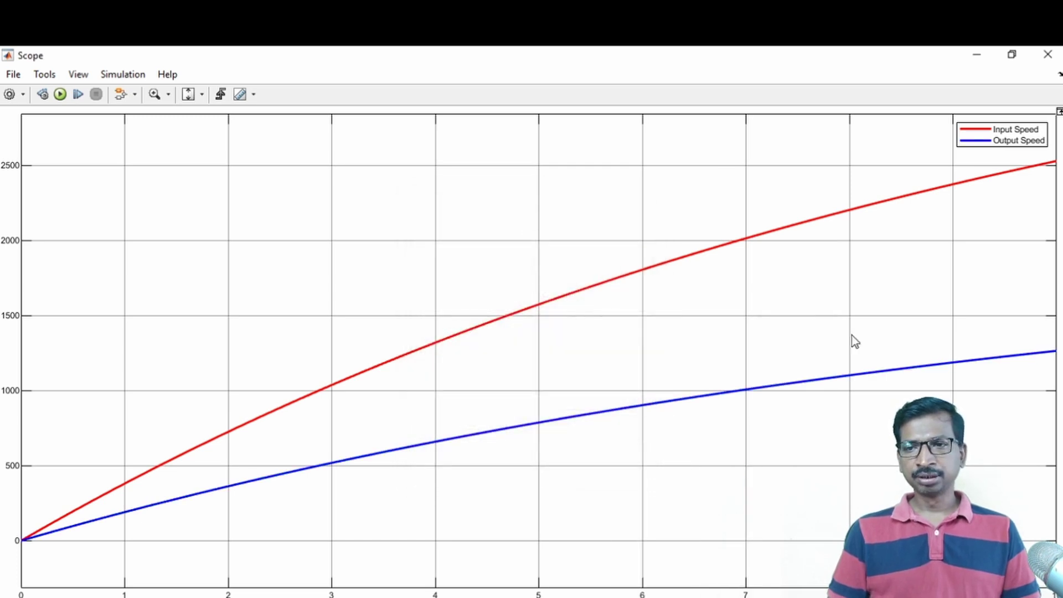
Minimize the Scope and delete the connection lines at the Gear Box's S and O ports
left_click(972, 58)
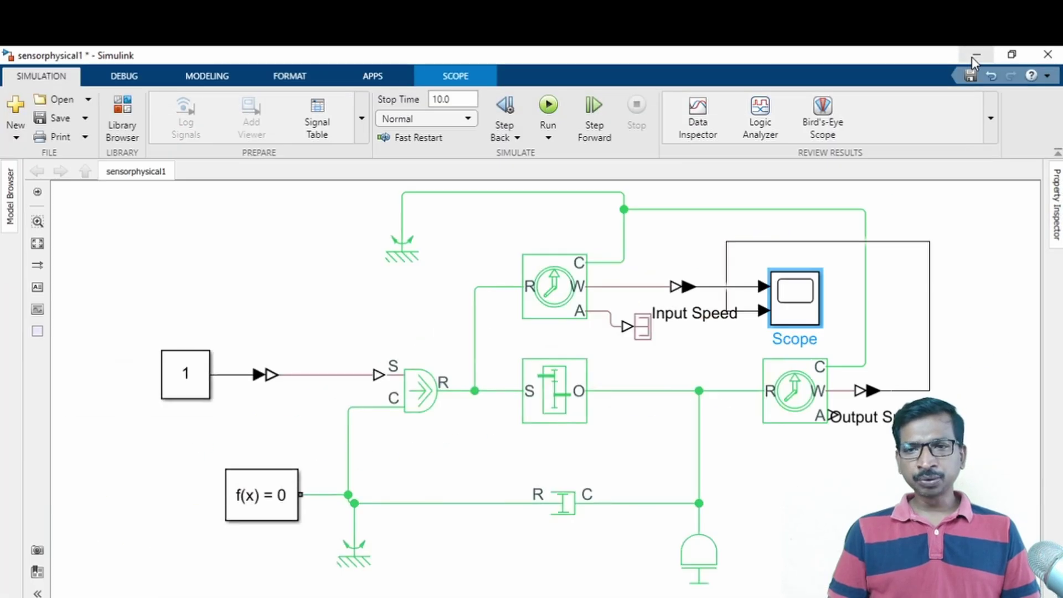
left_click(523, 385)
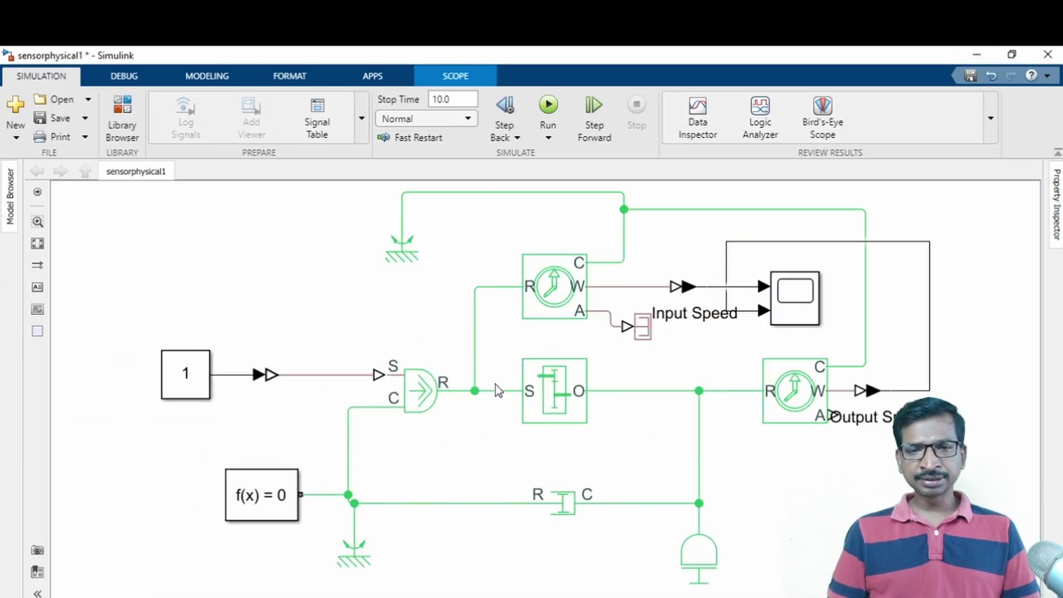
left_click(493, 403)
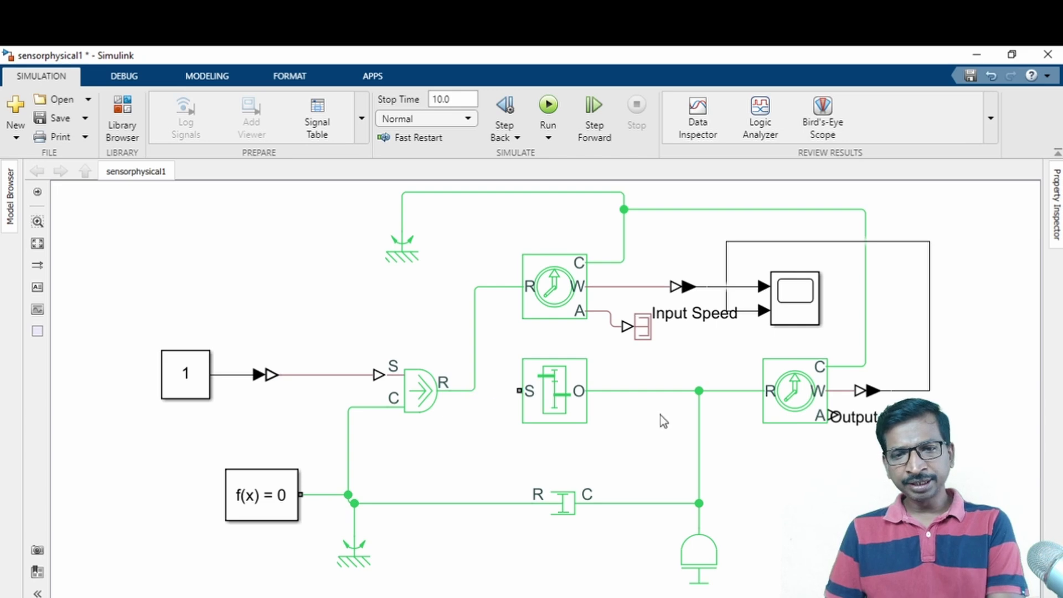
left_click(660, 391)
key("Delete")
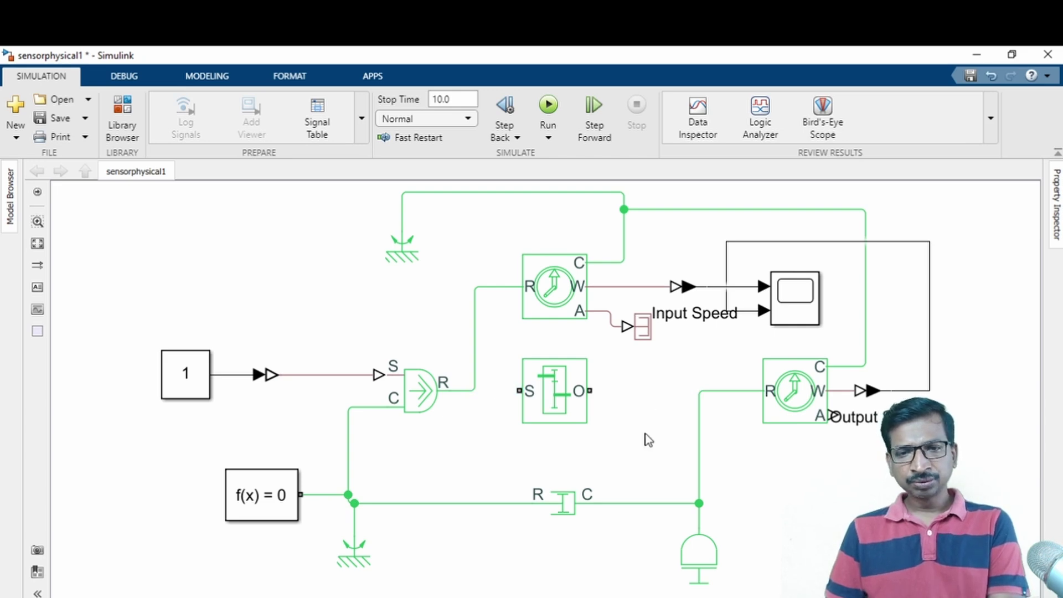
Flip the Gear Box block and reconnect its O port to the torque source line and its S port to the output sensor line
left_click(561, 403)
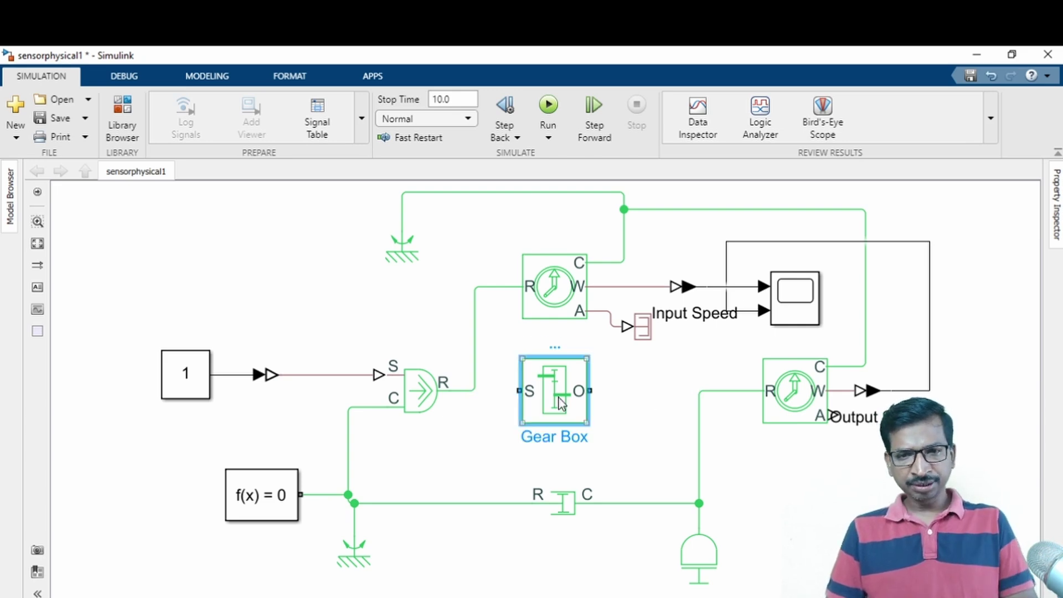
key("ctrl+i")
left_click_drag(519, 390, 475, 390)
left_click_drag(589, 390, 700, 392)
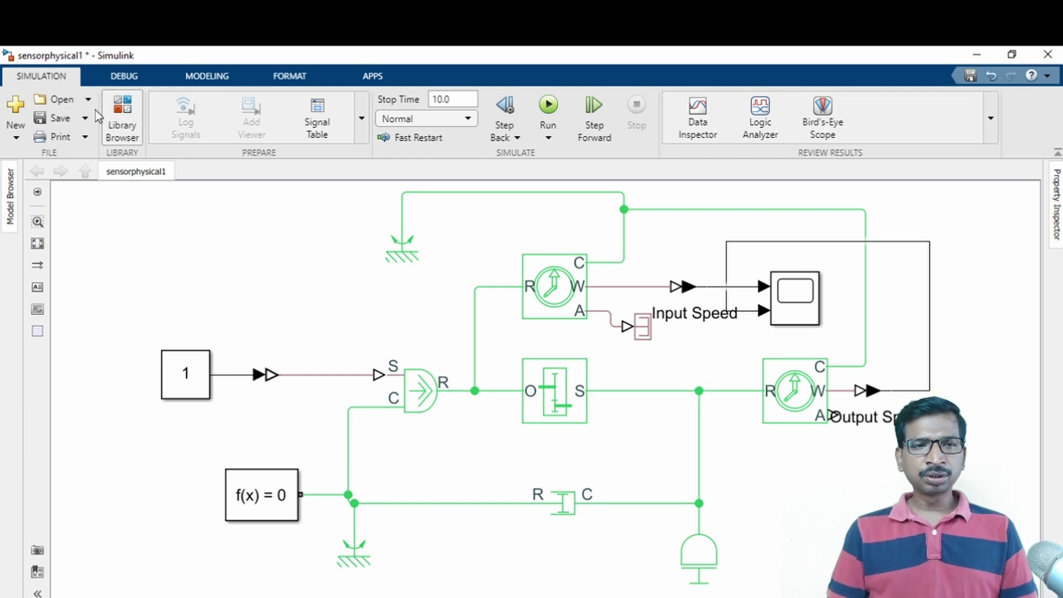
Save and simulate the model with the reversed gear box, and compare the input and output speeds in the Scope
left_click(48, 118)
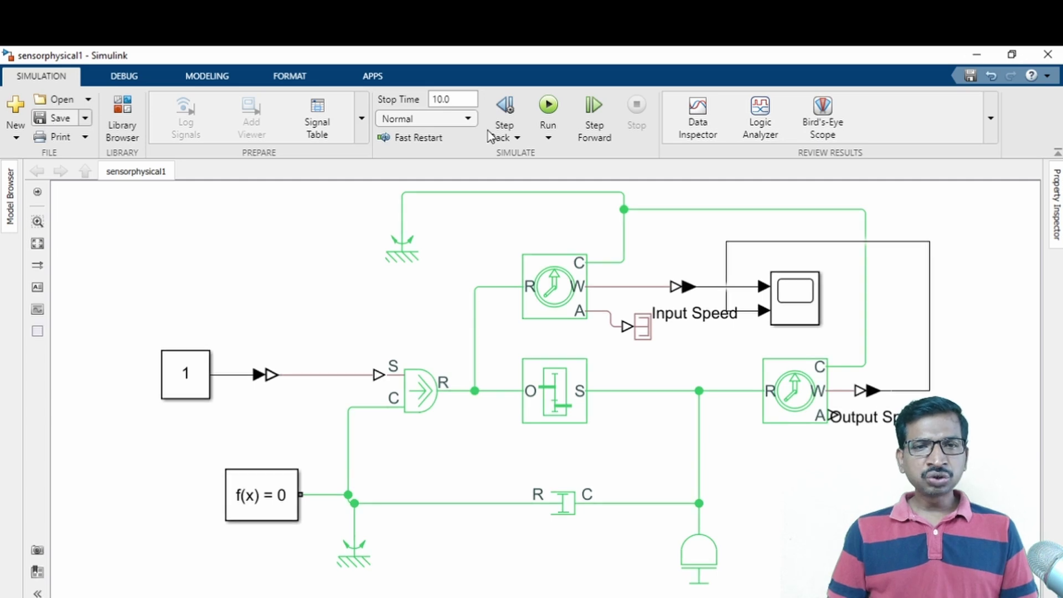
left_click(549, 107)
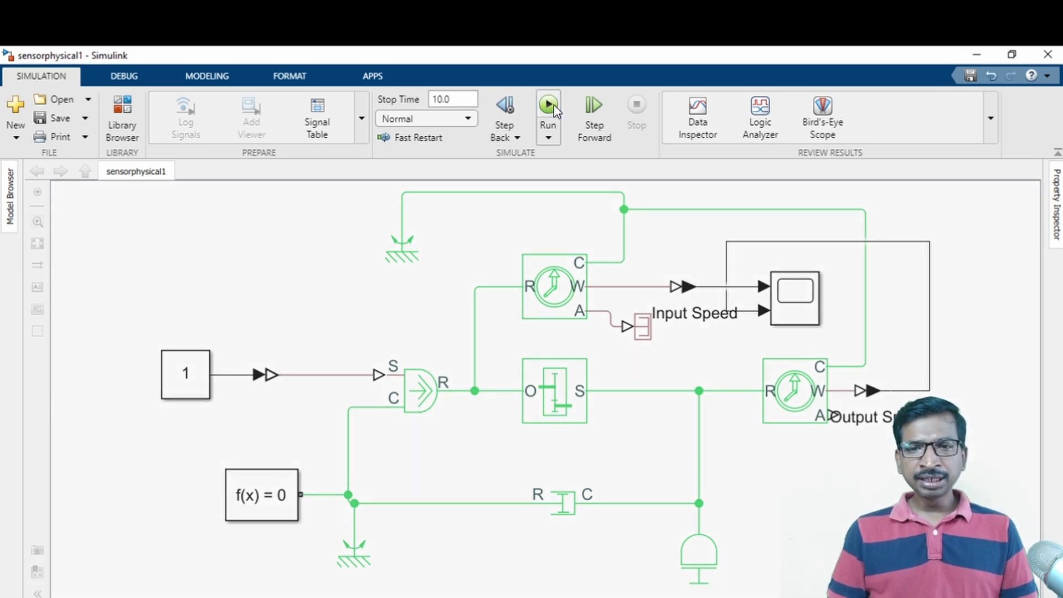
double_click(807, 305)
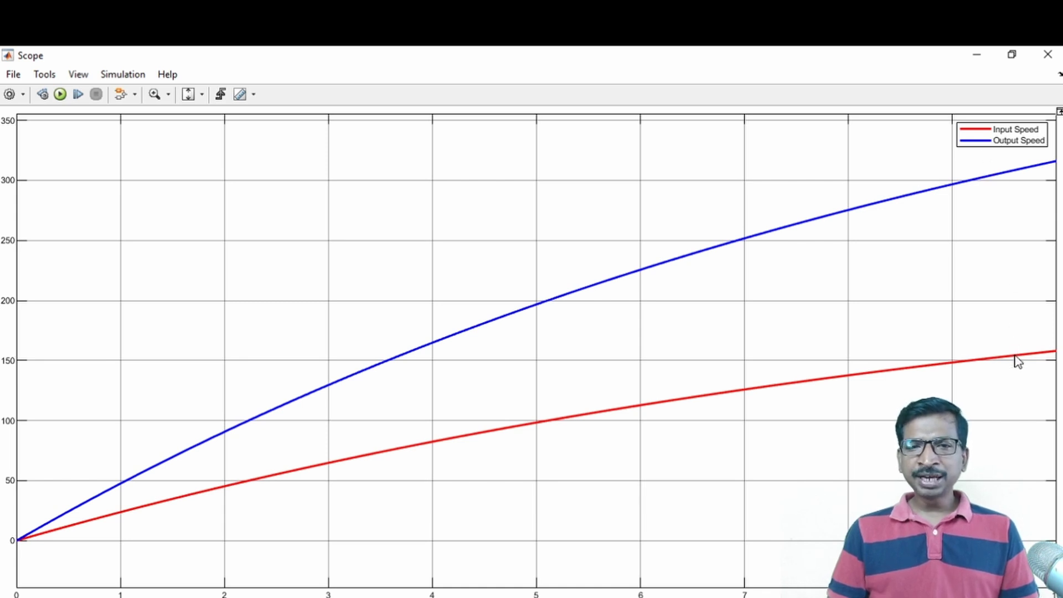
left_click(976, 54)
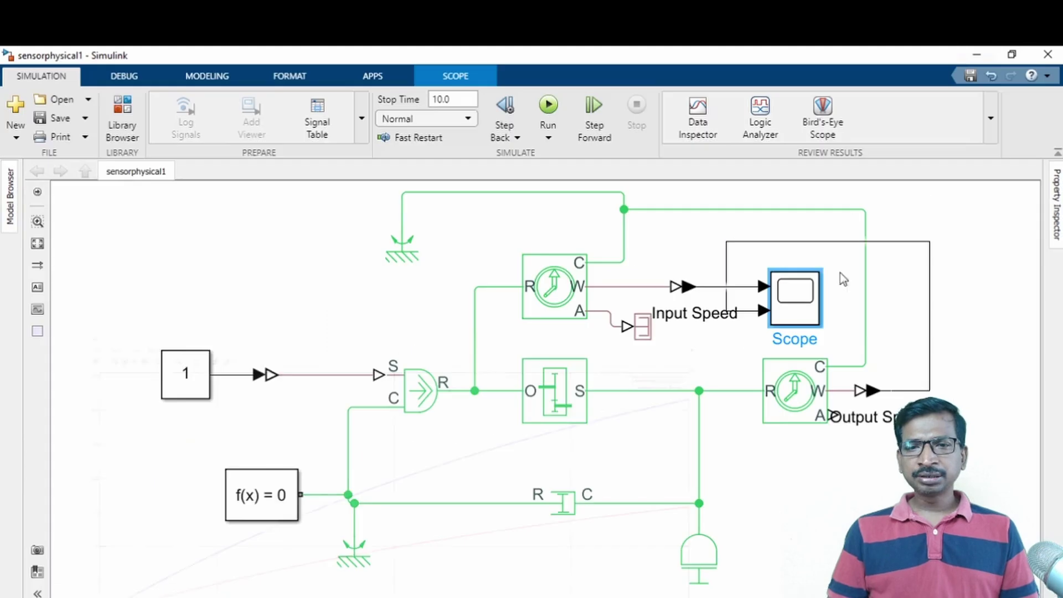
Set the Gear Box block's gear ratio to 1
left_click(573, 392)
double_click(573, 392)
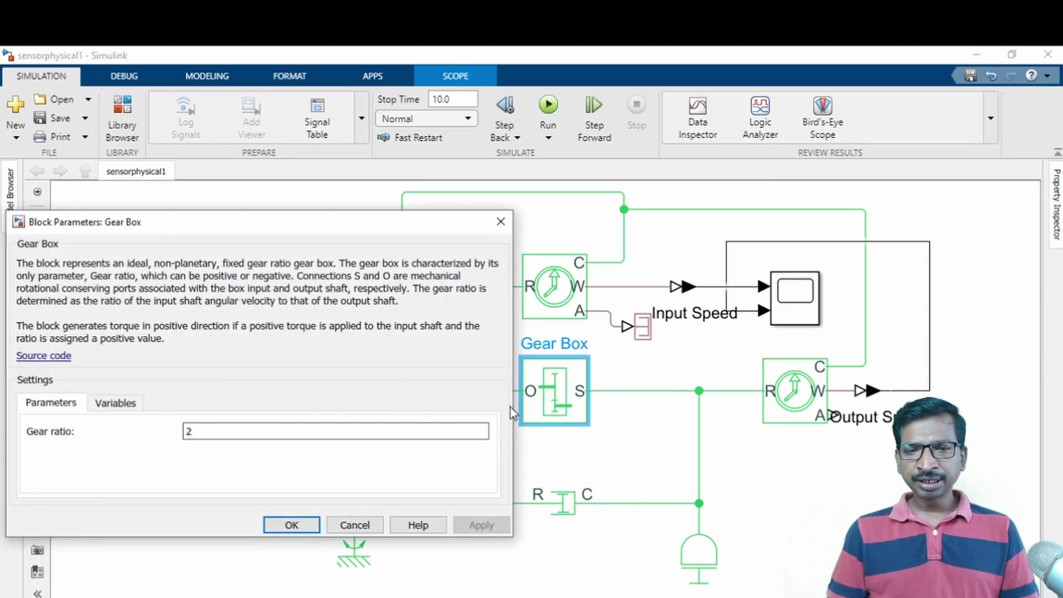
double_click(396, 436)
type("1")
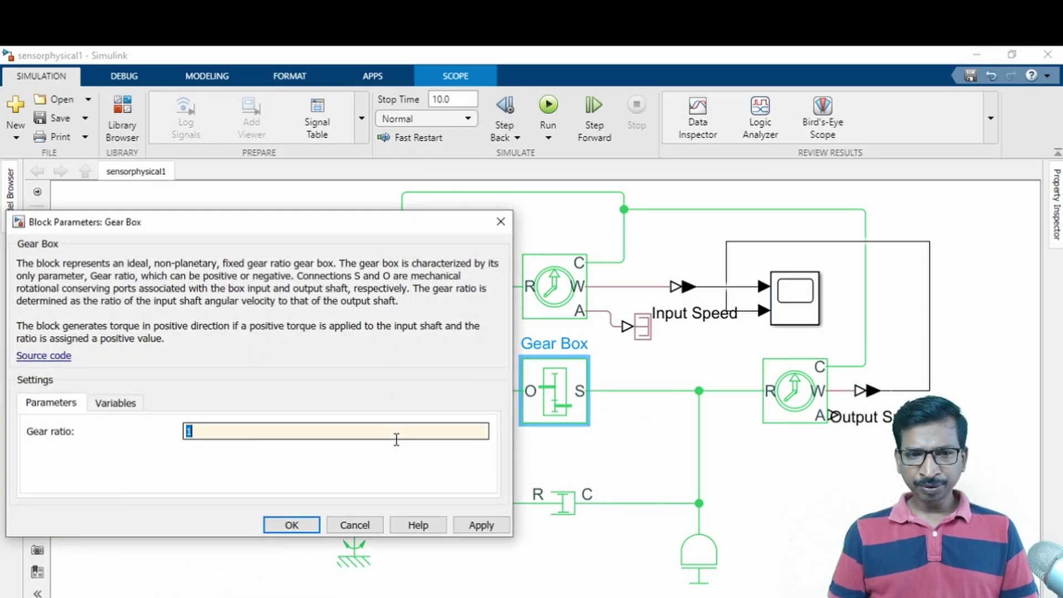
key("Return")
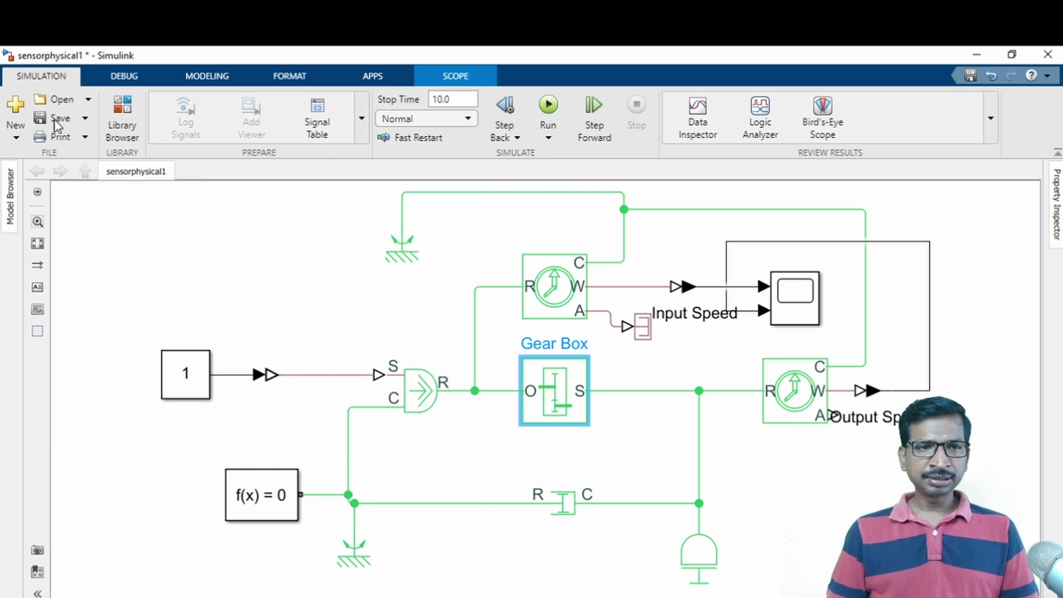
Save and rerun the simulation with the new gear ratio, and review both speed curves in the Scope
left_click(549, 105)
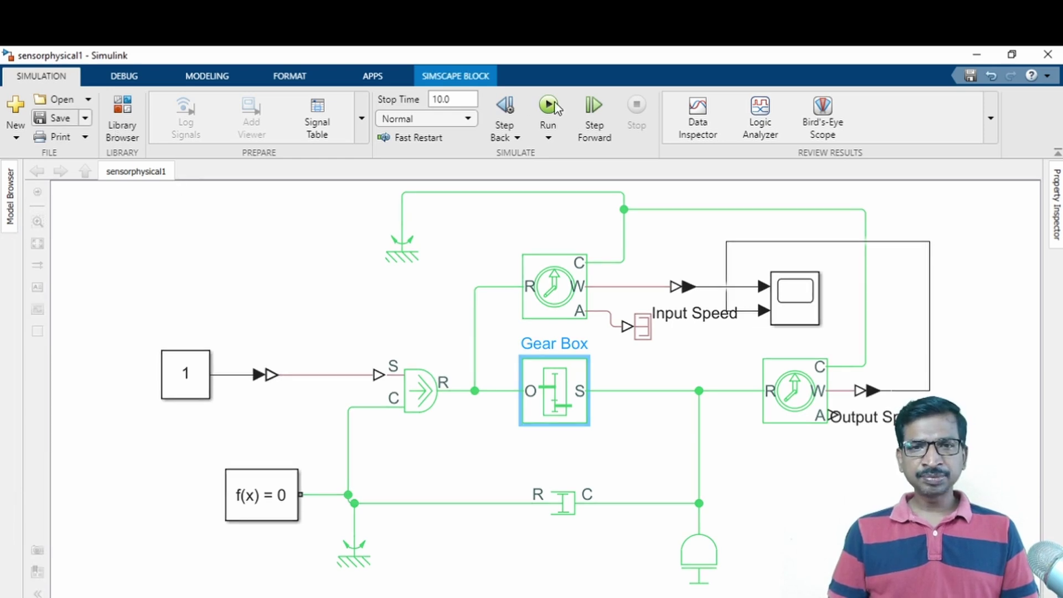
left_click(792, 304)
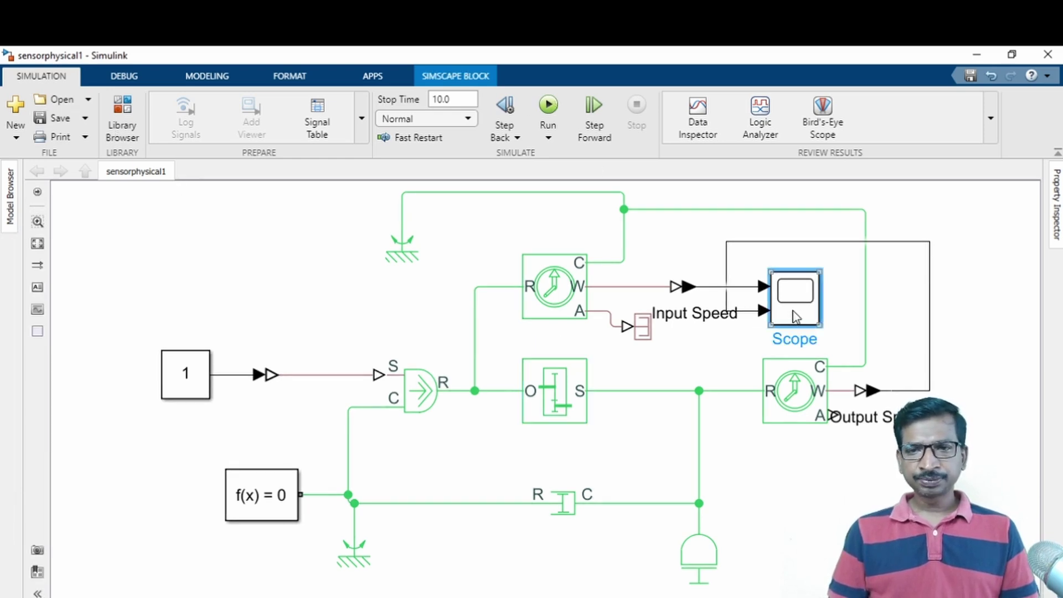
double_click(796, 317)
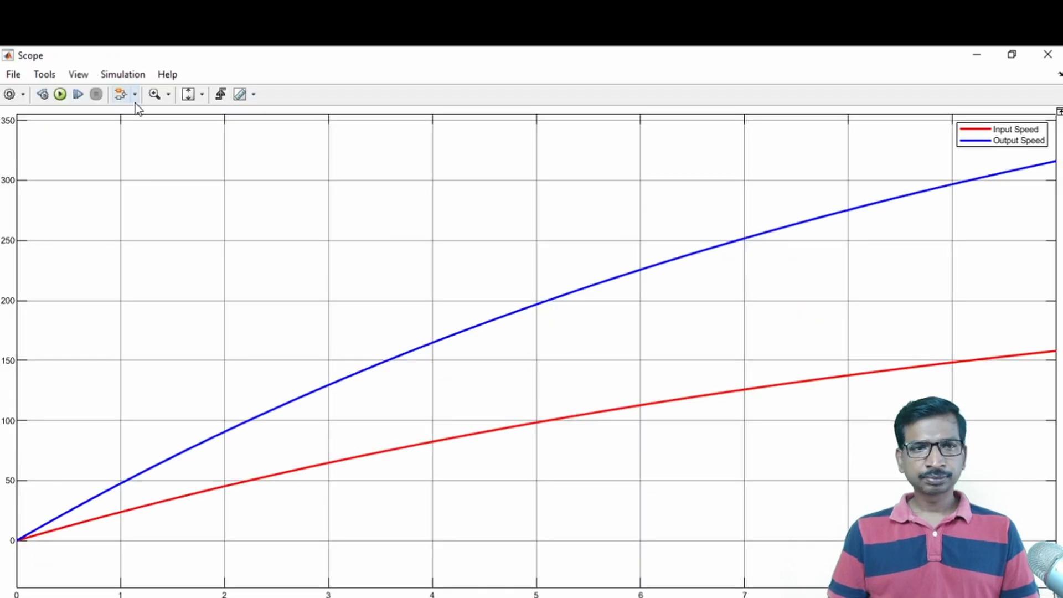
left_click(60, 95)
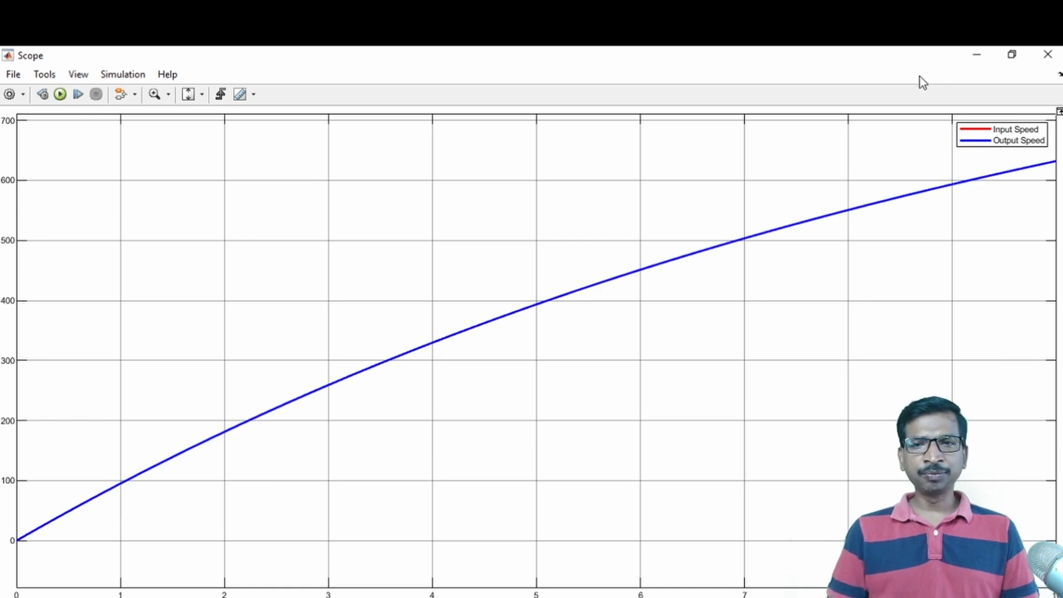
left_click(977, 54)
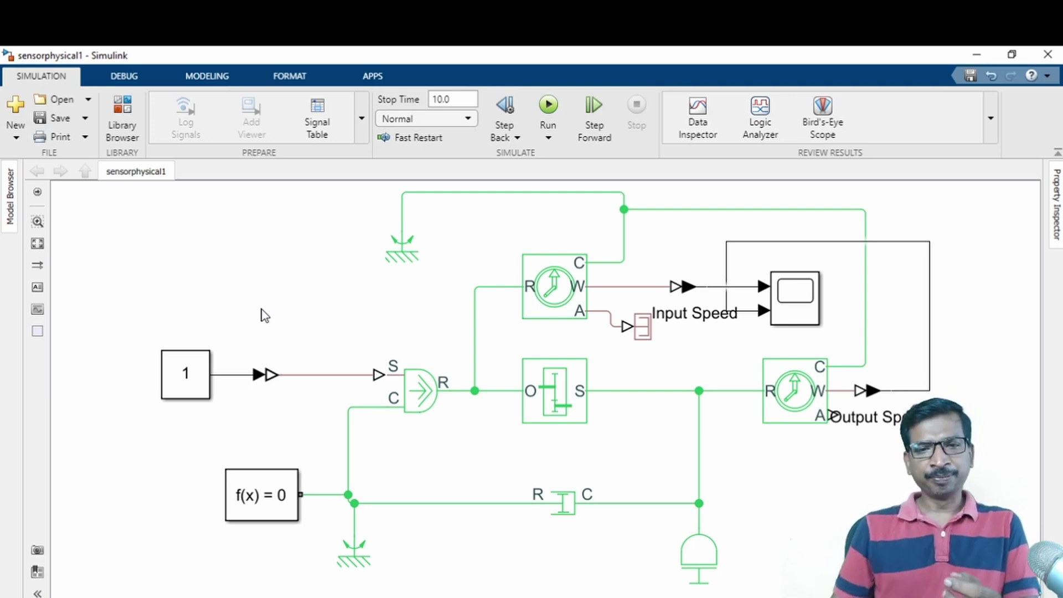
left_click_drag(448, 450, 181, 347)
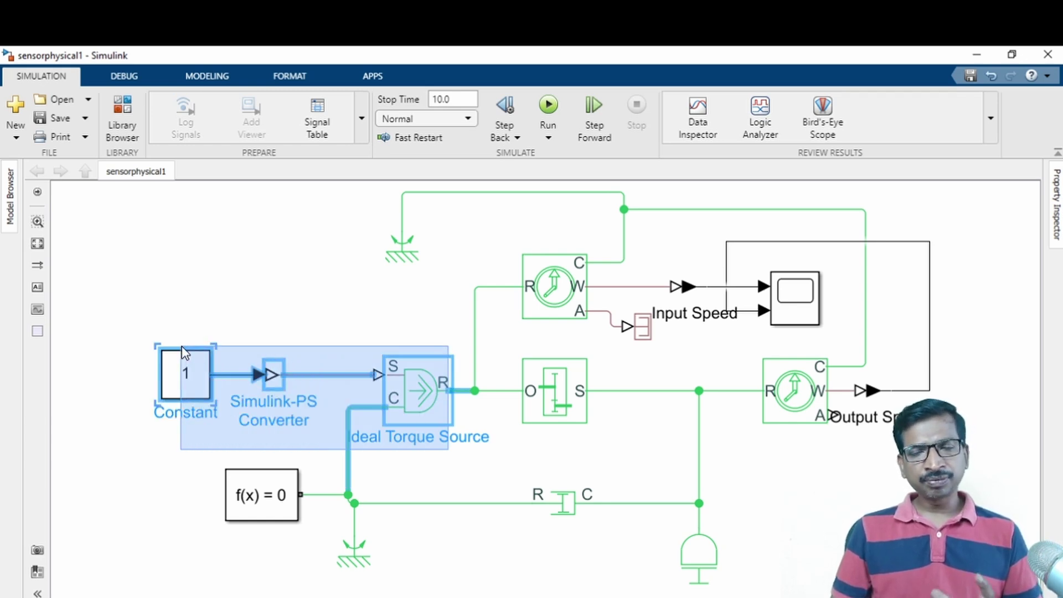
left_click_drag(181, 348, 182, 349)
left_click(182, 348)
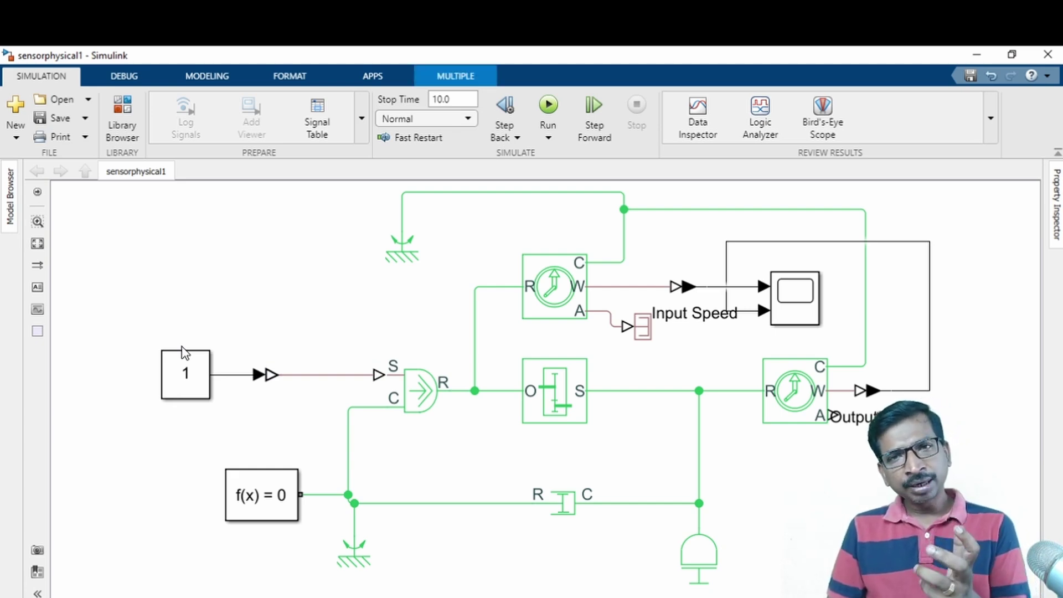
left_click(183, 348)
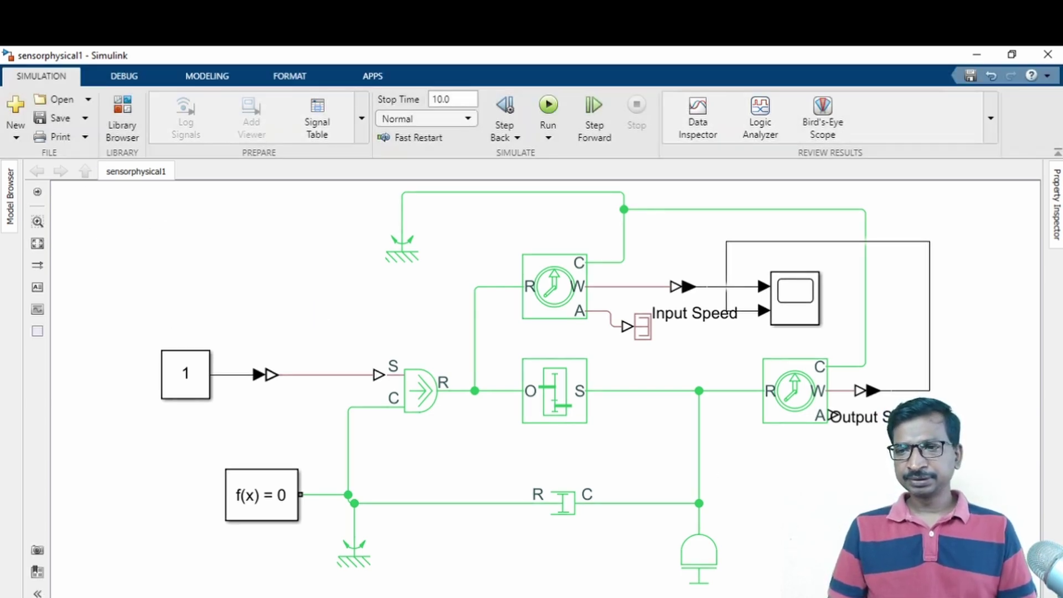
Switch to the presentation, examine the slides up to the DC Motor Model diagram, and return to the Simulink model
key("alt+Tab")
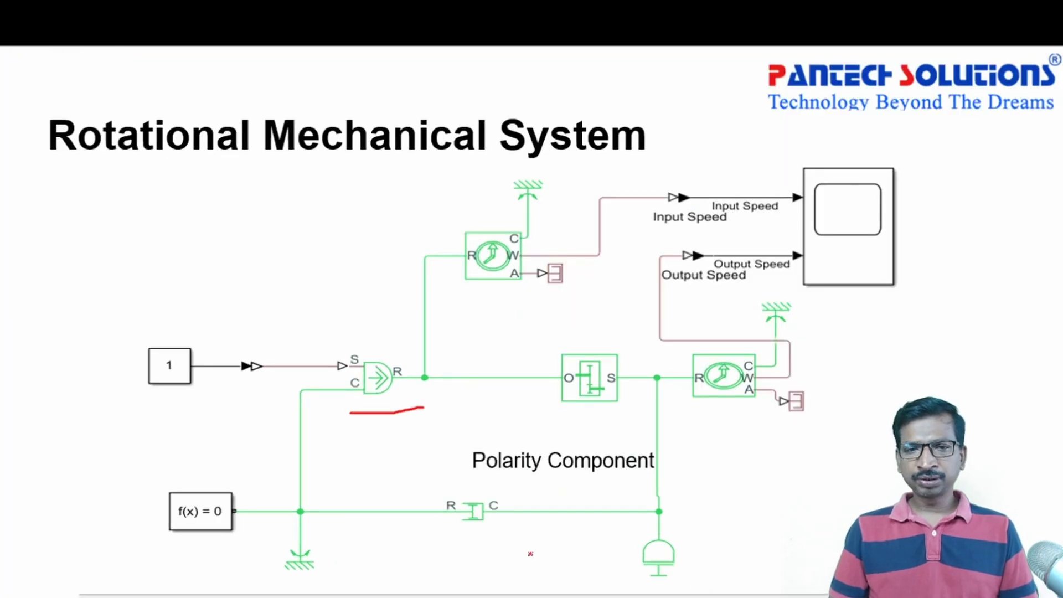
key("Right")
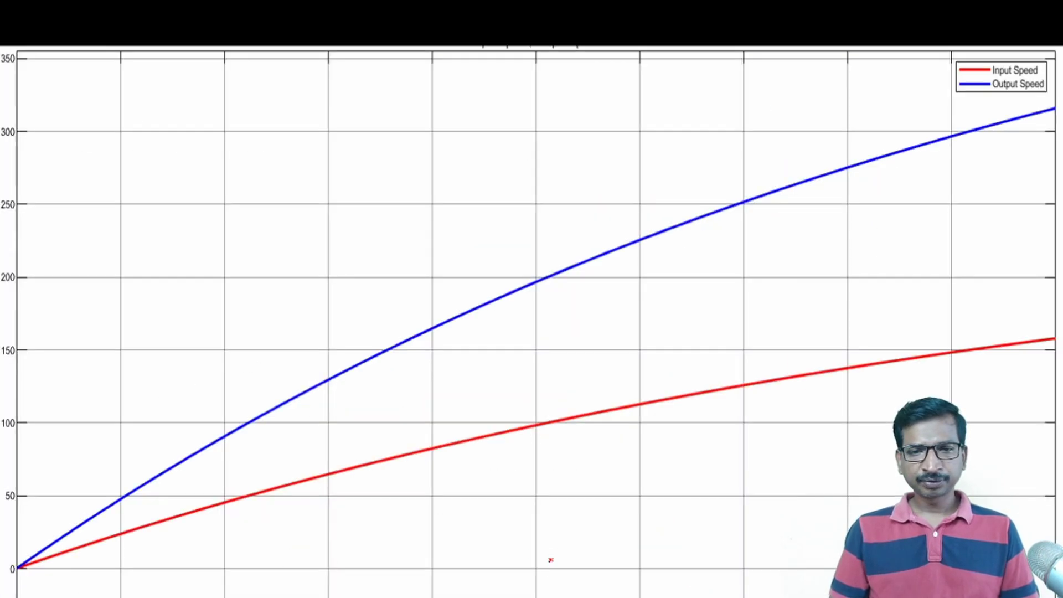
key("Right")
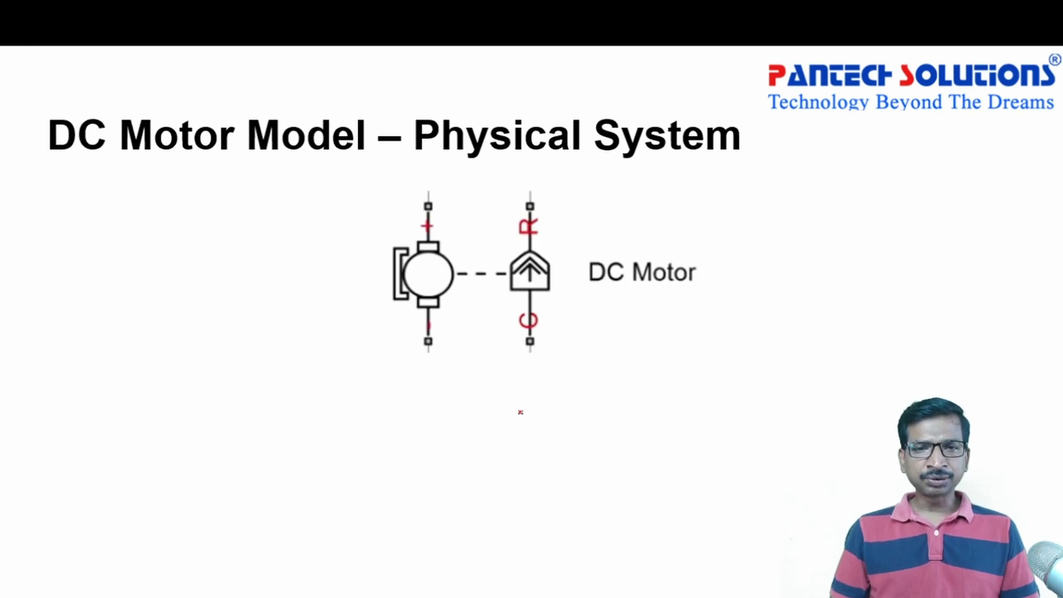
key("Right")
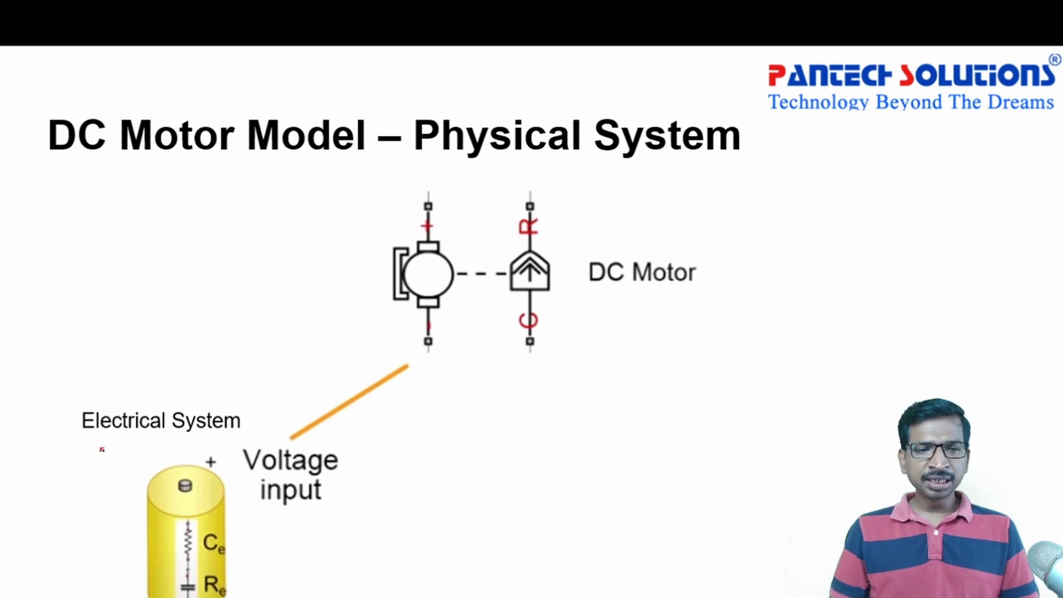
key("Right")
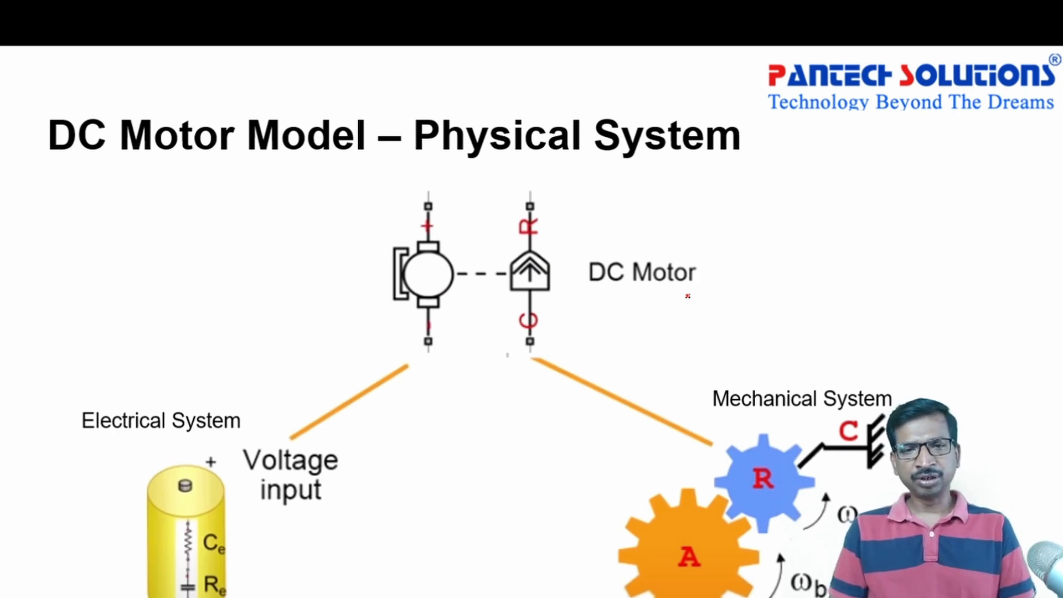
key("Right")
key("Right")
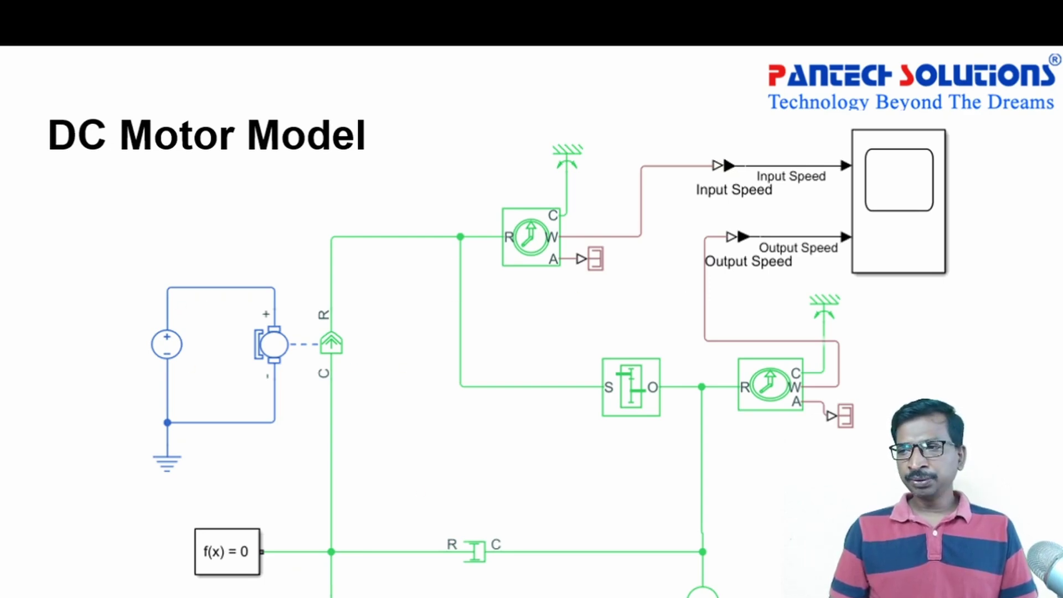
key("alt+Tab")
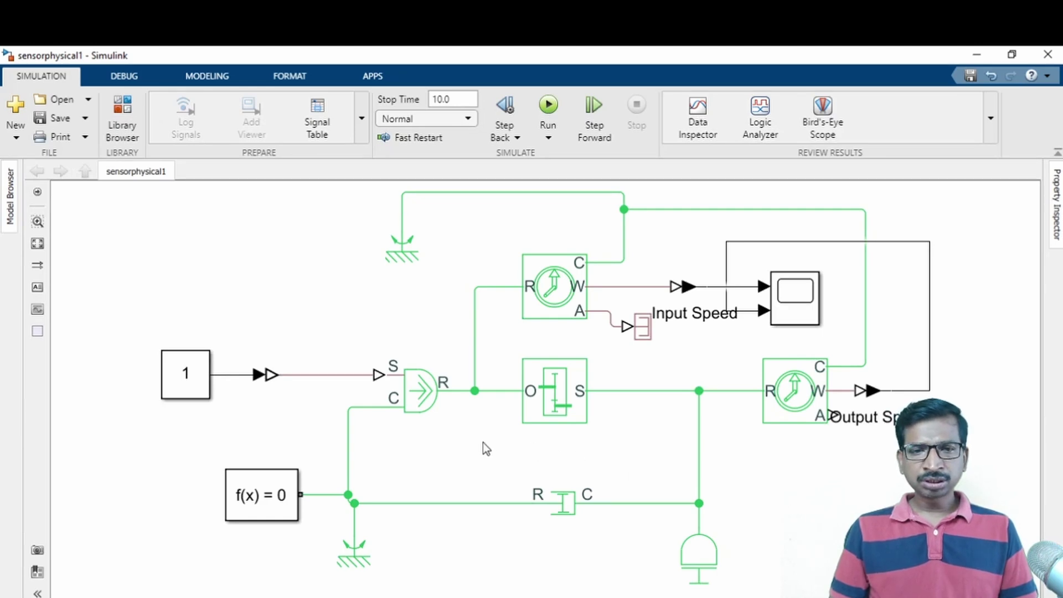
Delete the Ideal Torque Source, the Constant and the Simulink-PS Converter with their signal line, and save the model
left_click(396, 407)
left_click(413, 388)
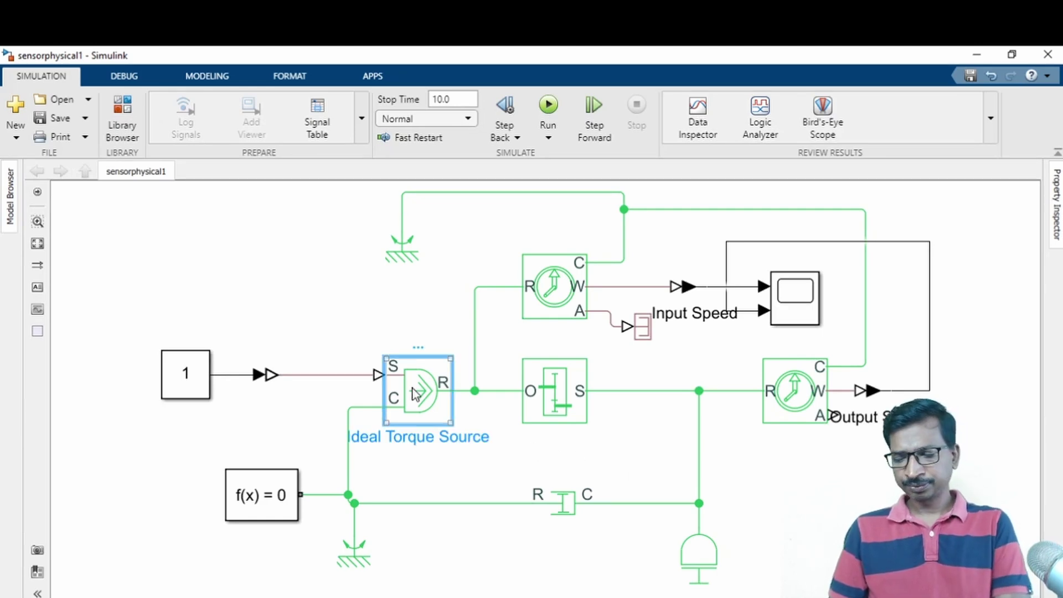
key("Delete")
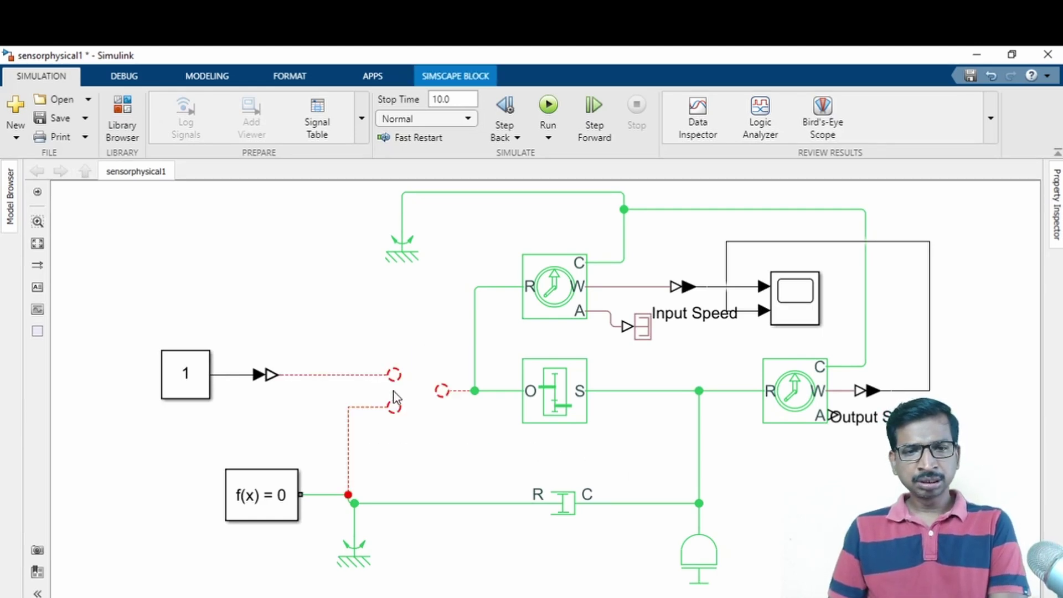
left_click_drag(154, 337, 407, 388)
key("Delete")
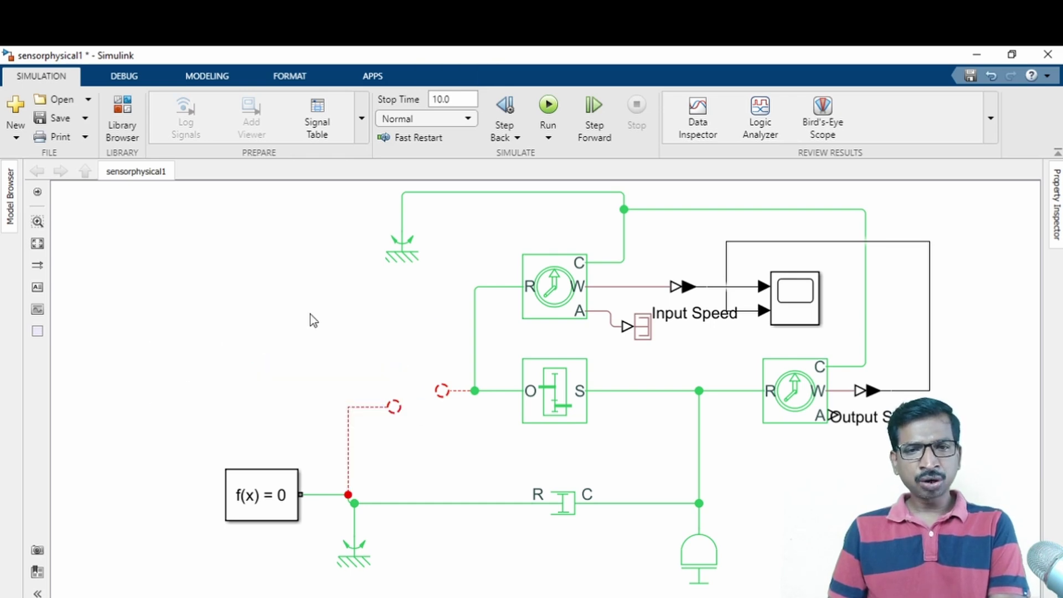
left_click(61, 122)
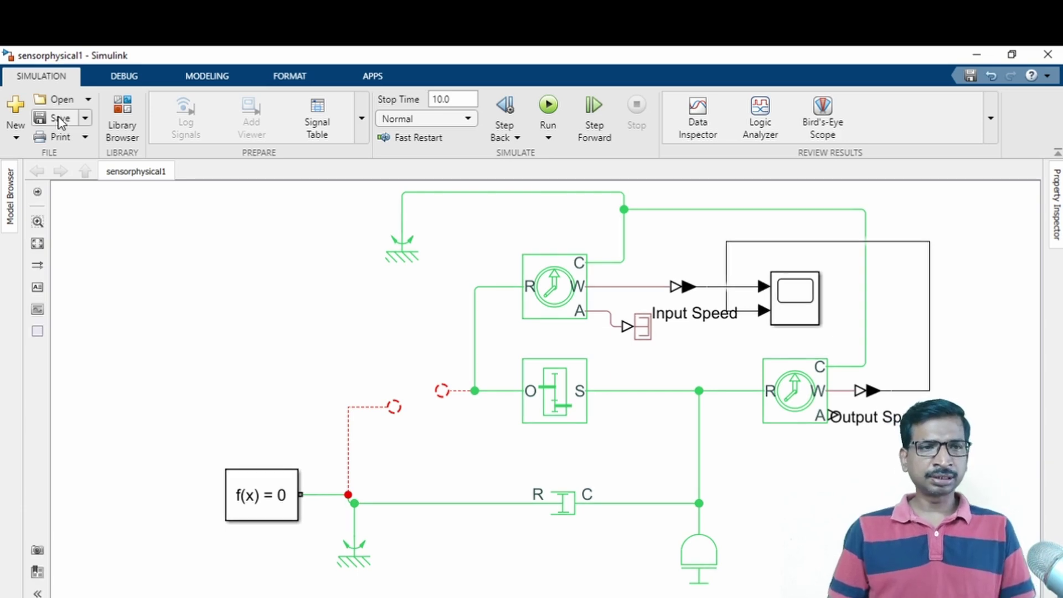
Add a DC Motor block from Brushed Motors, connecting its R port to the gear box line and its C port to the mechanical reference line
double_click(209, 345)
type("dc motor")
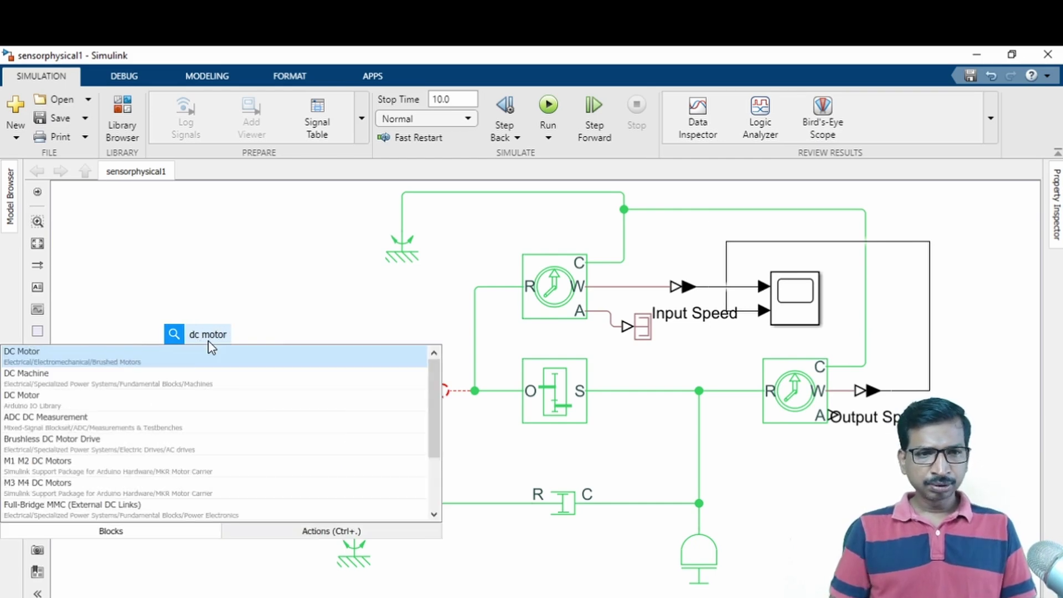
key("Return")
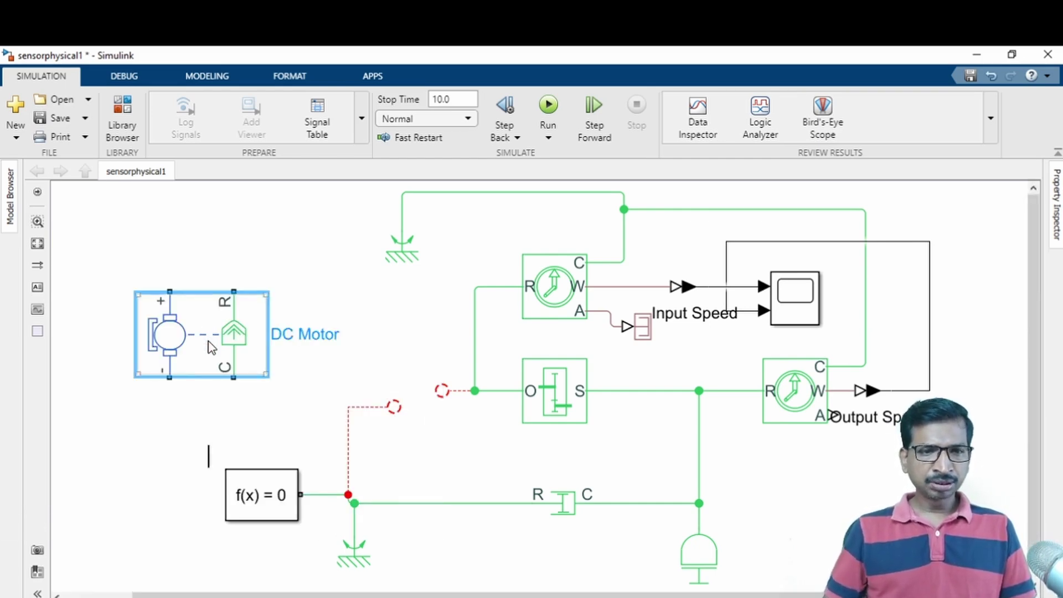
left_click_drag(306, 291, 297, 371)
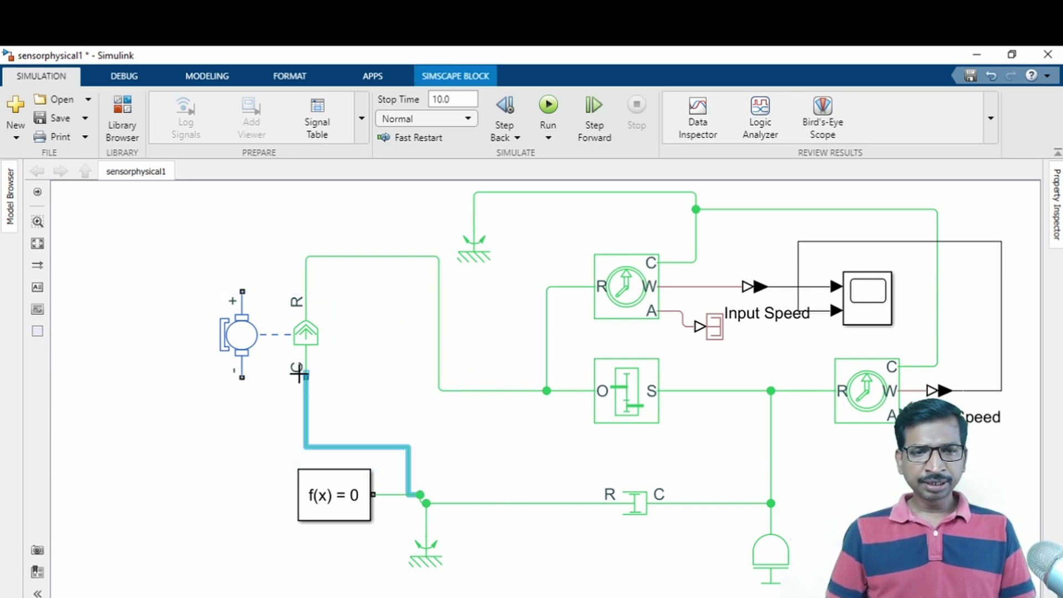
left_click(356, 377)
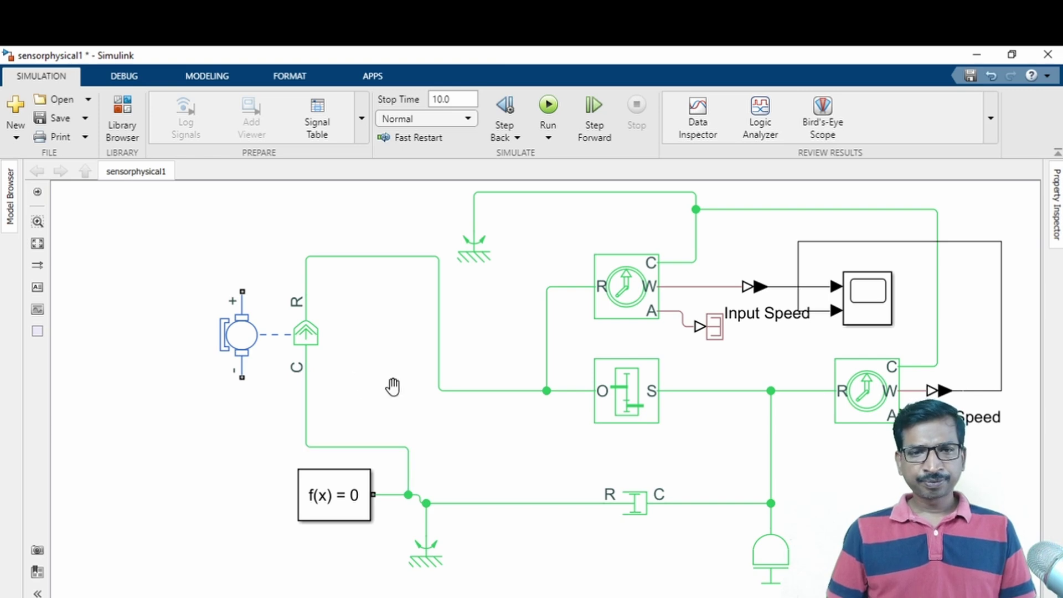
left_click_drag(392, 386, 332, 386)
left_click(180, 326)
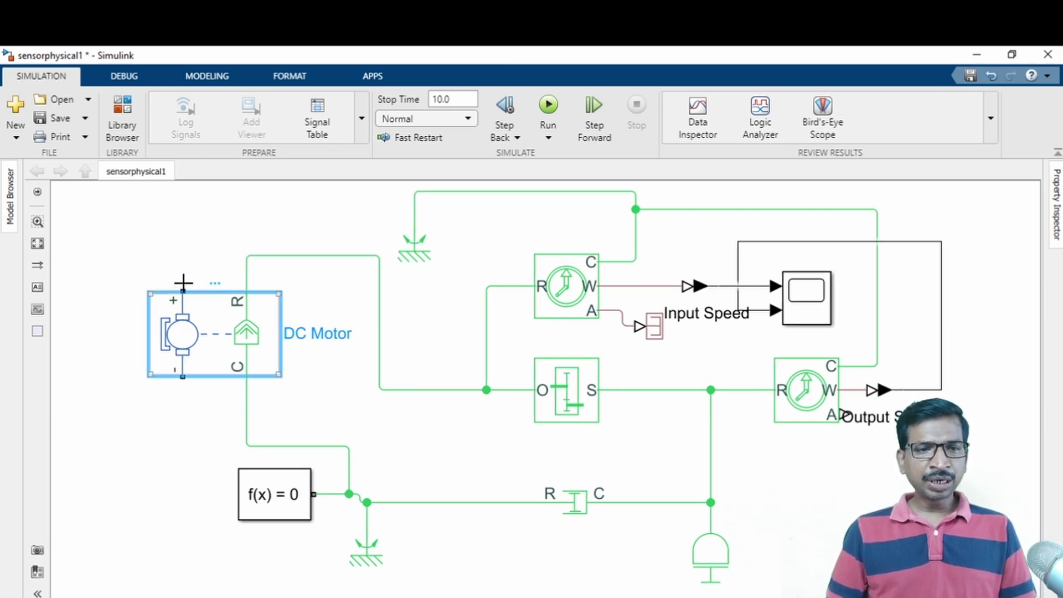
double_click(79, 341)
type("dc volt")
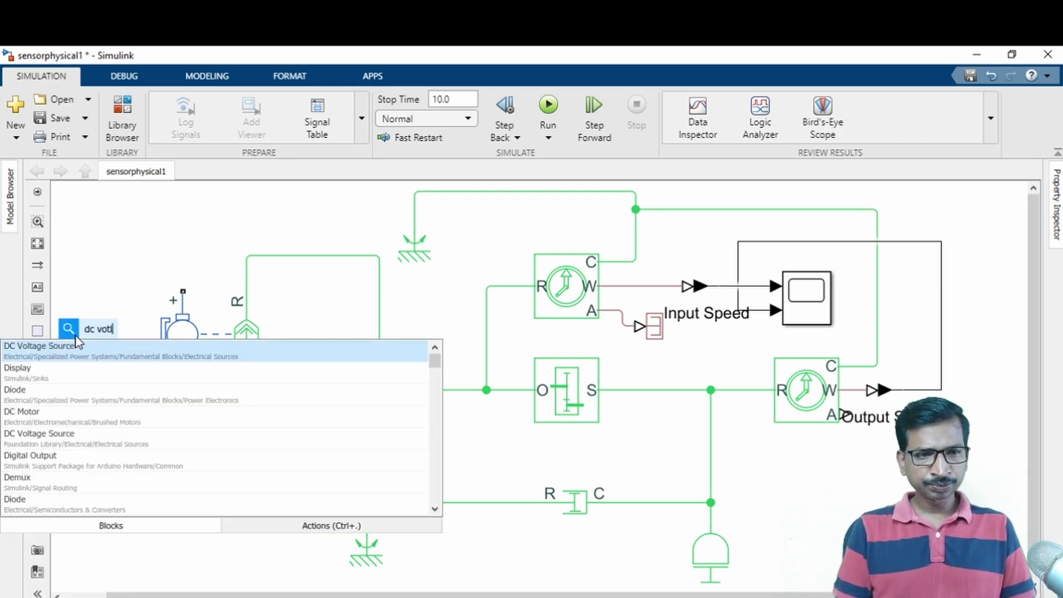
key("Escape")
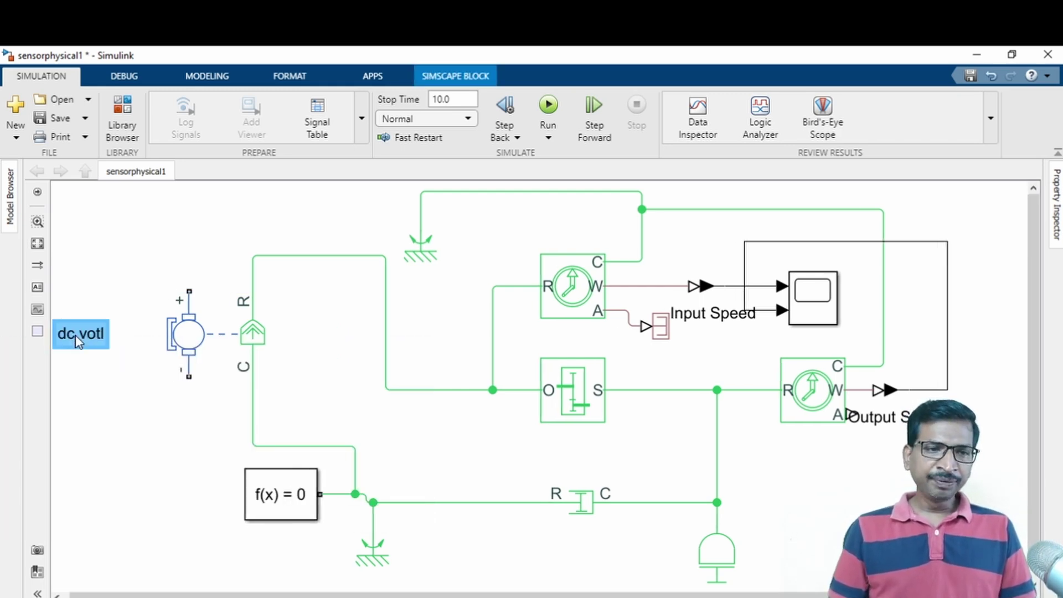
left_click(85, 321)
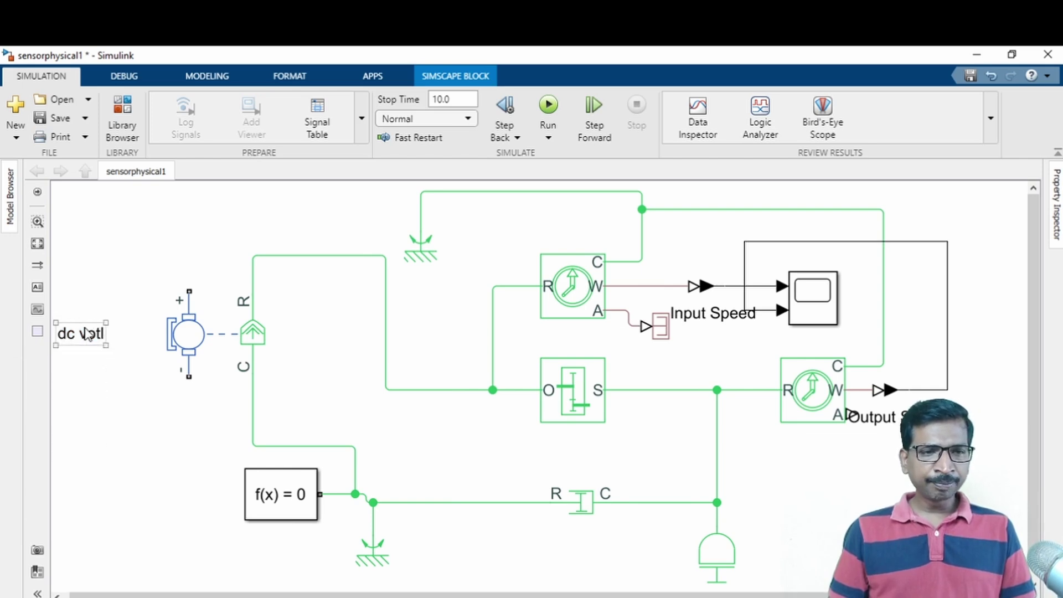
left_click(86, 332)
key("Delete")
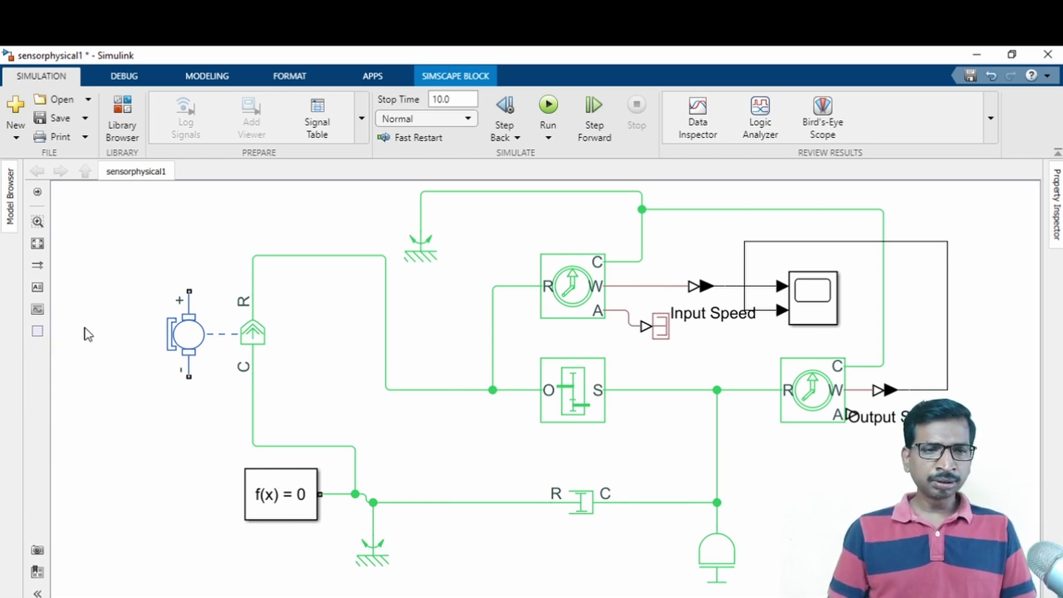
Try placing the Specialized Power Systems DC Voltage Source beside the DC Motor, and delete it
double_click(86, 332)
type("dc voltage")
key("Return")
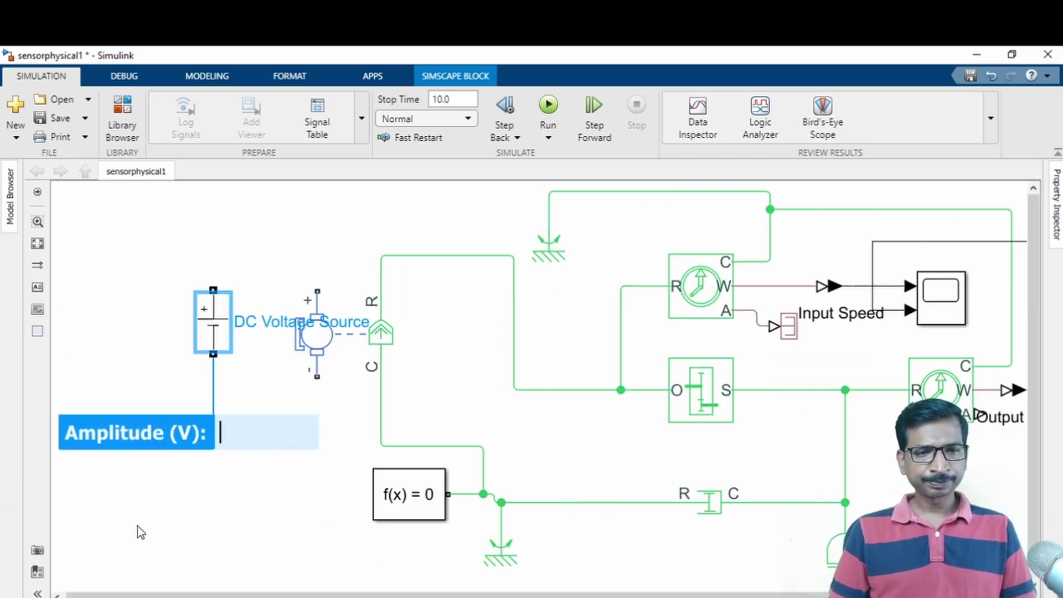
left_click(216, 417)
left_click_drag(207, 324, 127, 327)
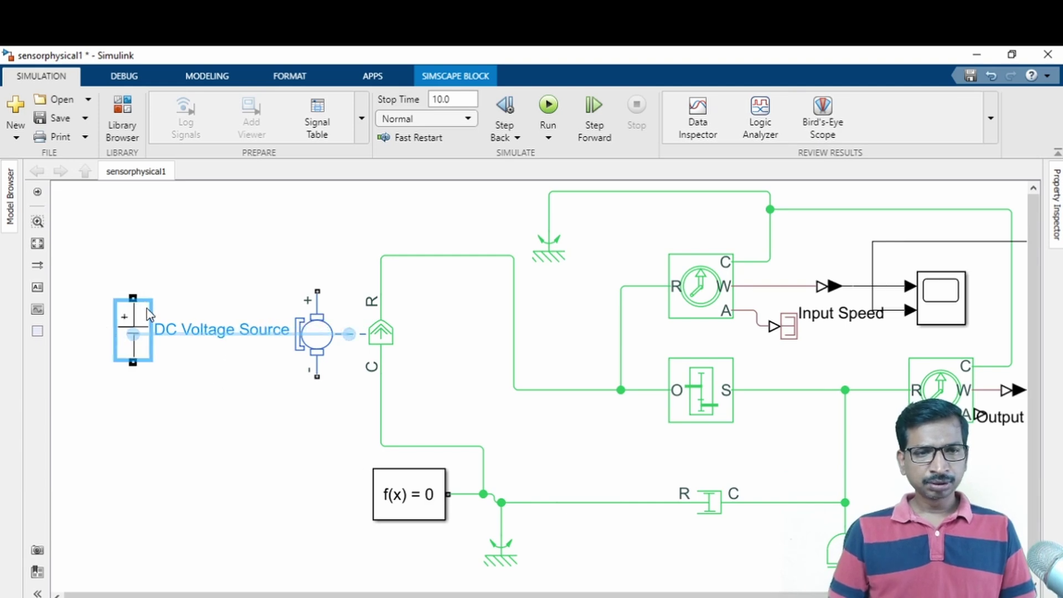
left_click_drag(270, 277, 311, 302)
left_click(126, 333)
key("Delete")
left_click_drag(130, 228, 209, 302)
key("Delete")
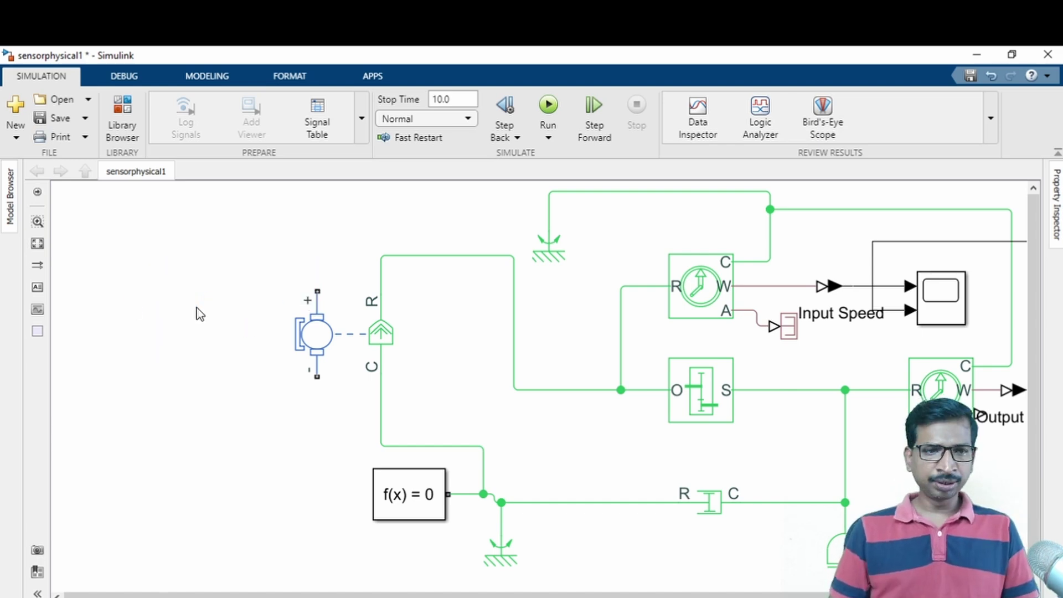
Add the DC Voltage Source block from Foundation Library Electrical Sources beside the DC Motor and enter its constant voltage
double_click(143, 331)
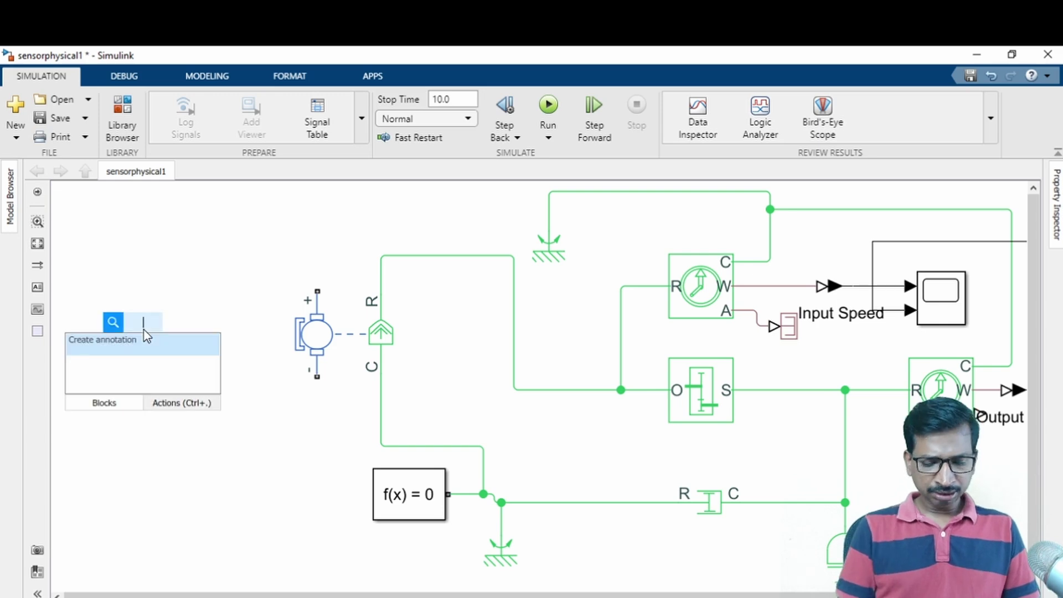
type("s")
key("BackSpace")
type("dc voltage")
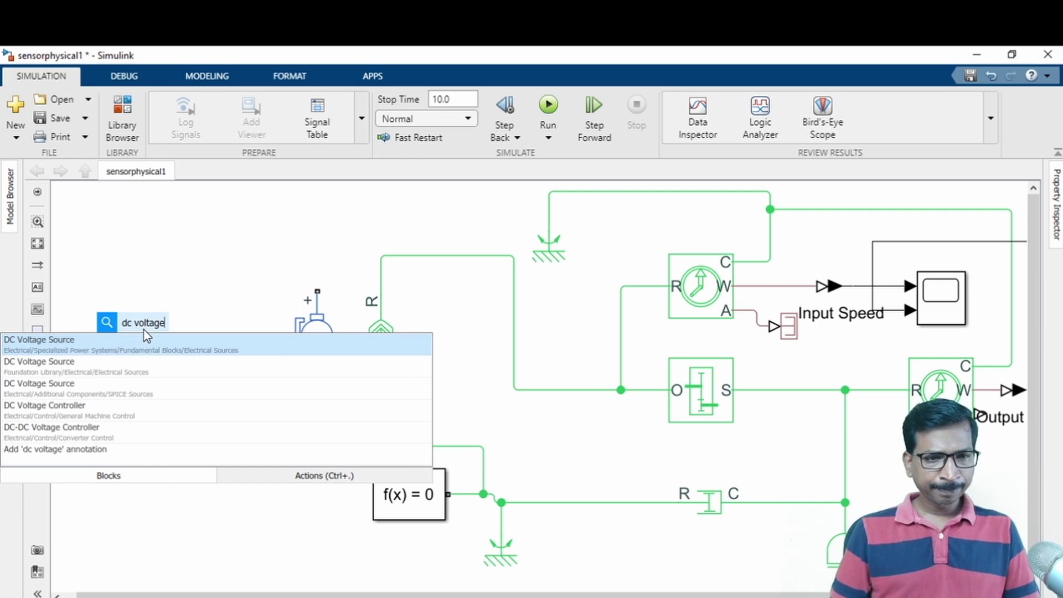
left_click(102, 370)
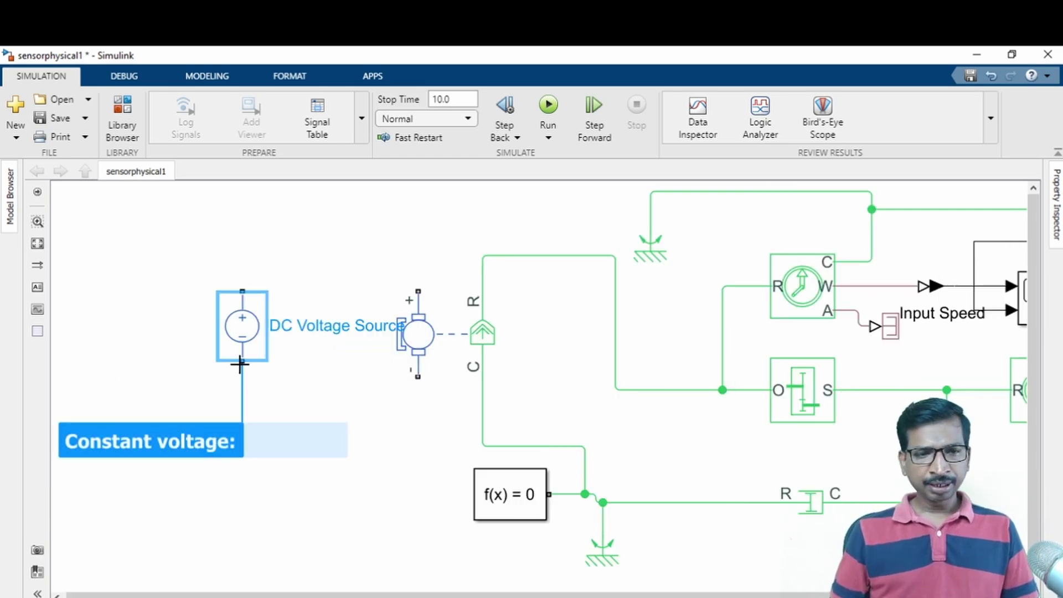
type("00")
key("Return")
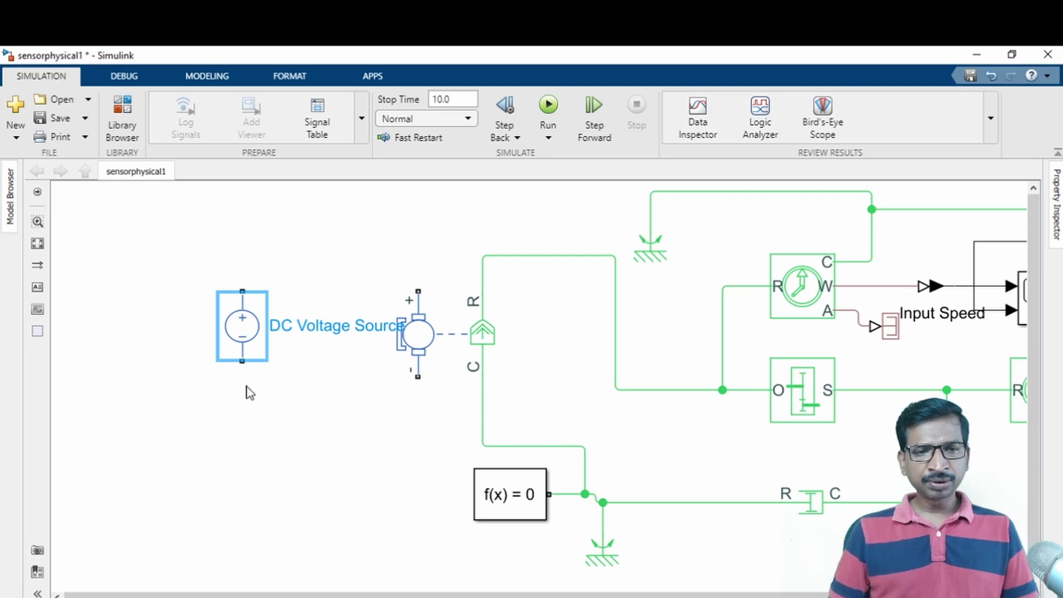
Connect the DC Voltage Source's negative and positive terminals to the matching DC Motor terminals, and align the source with the motor
left_click_drag(244, 364, 418, 377)
left_click_drag(242, 291, 416, 294)
left_click_drag(244, 327, 244, 334)
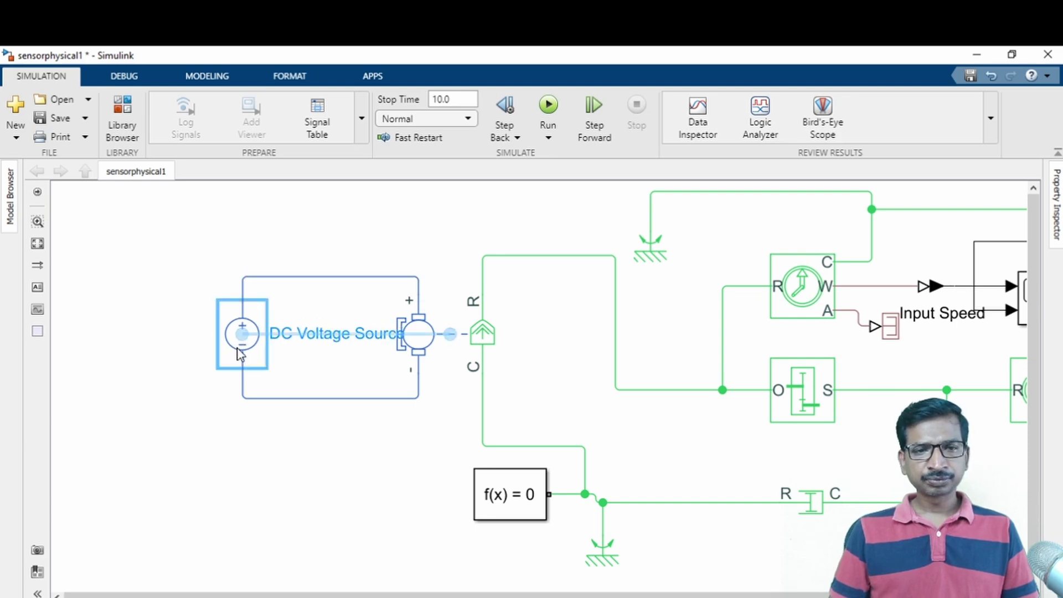
Parameterize the DC Motor by rated power, rated speed & no-load speed, with no-load speed 1750 rpm and rated speed 1500 rpm
double_click(430, 336)
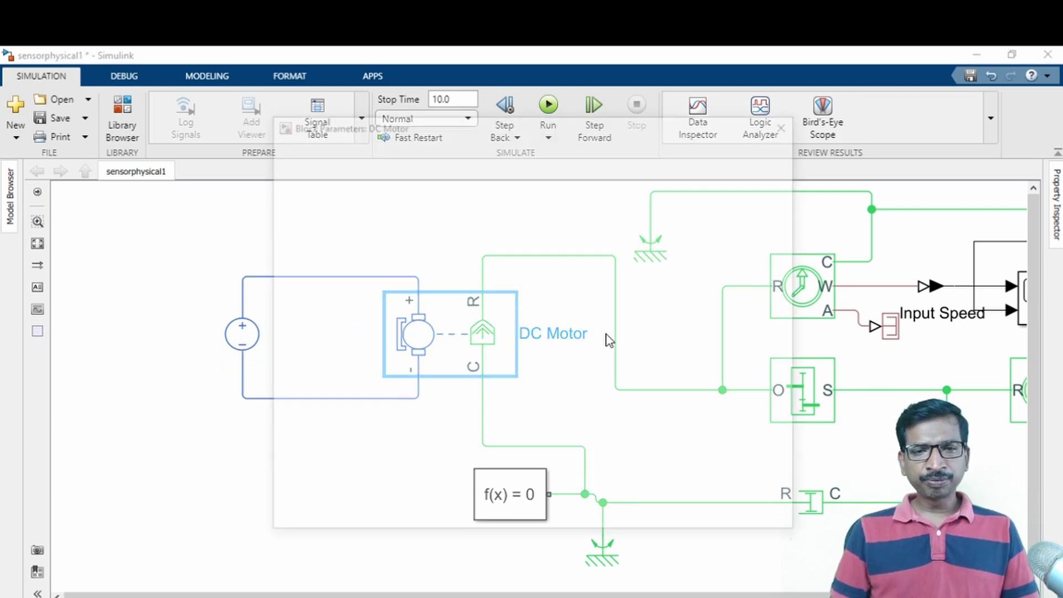
left_click(380, 333)
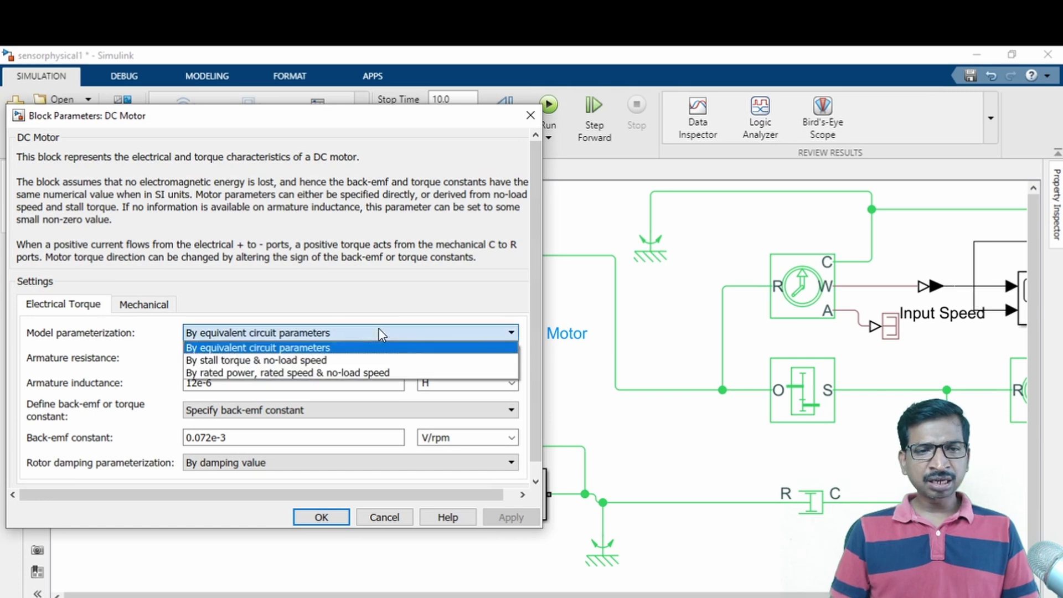
left_click(258, 373)
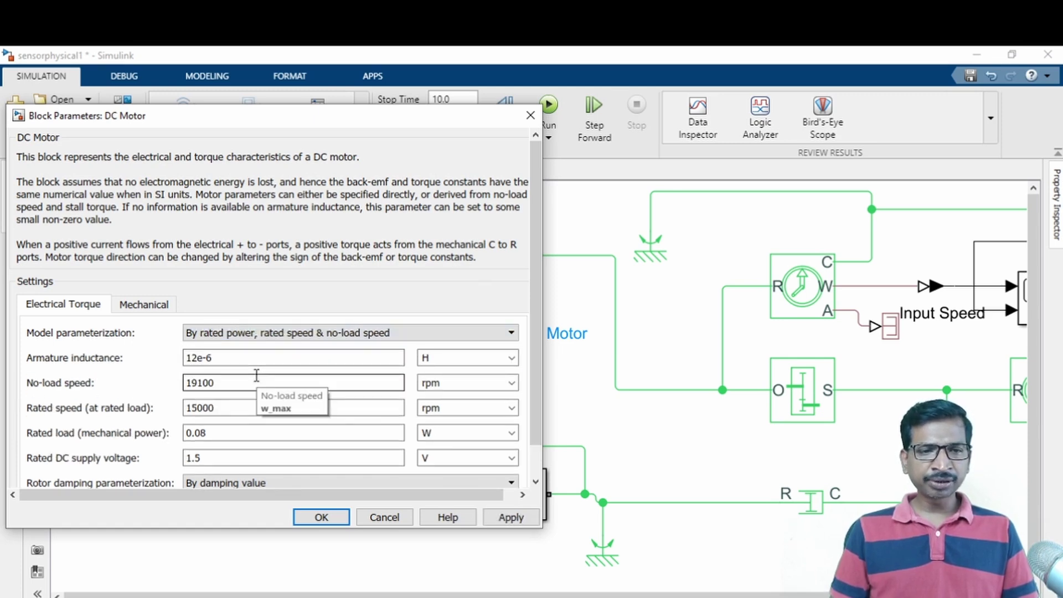
double_click(245, 384)
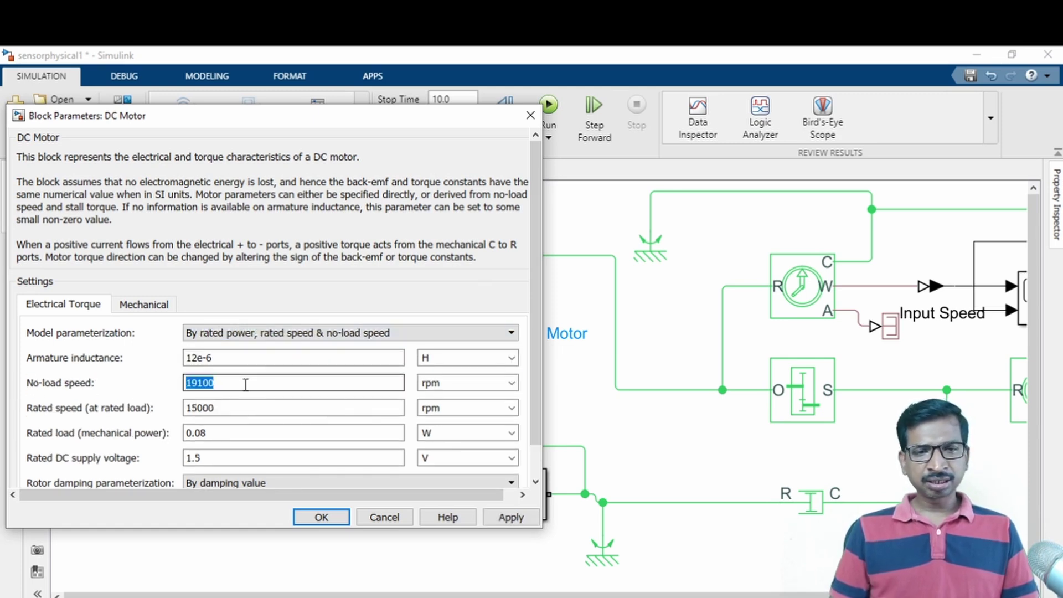
type("1750")
double_click(245, 409)
type("1500")
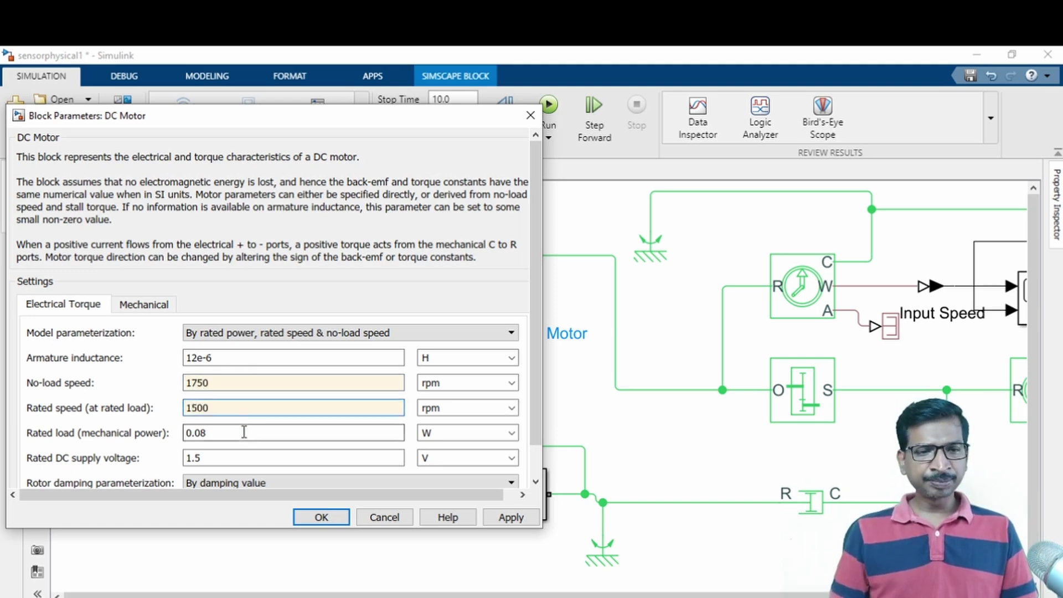
Set the DC Motor's rated load to 10e3 W and its rated DC supply voltage to 100 V, and accept the parameters
double_click(245, 433)
type("1")
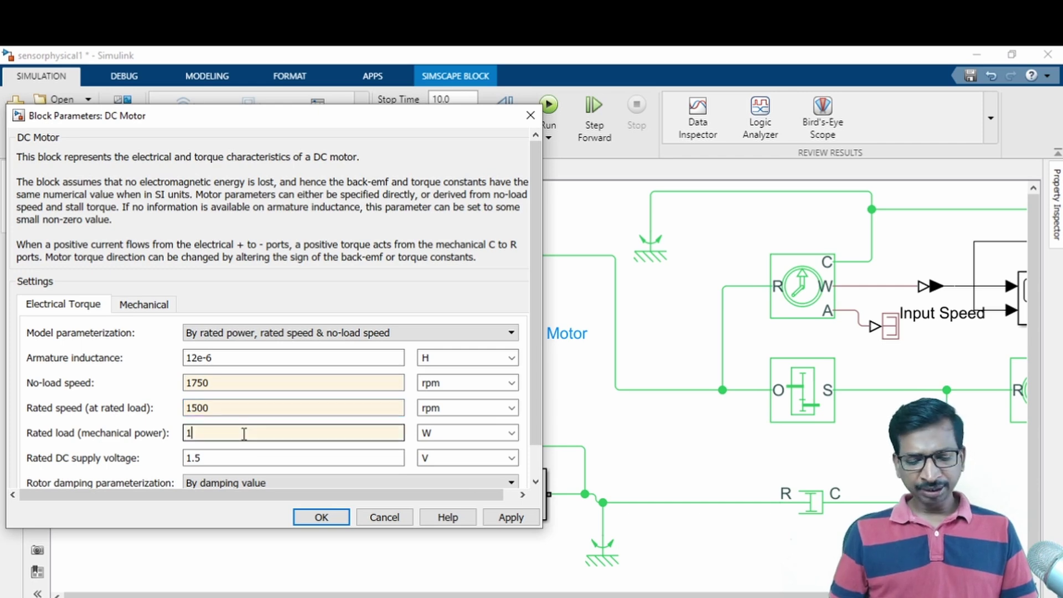
type("0e3")
scroll(244, 433, "down", 1)
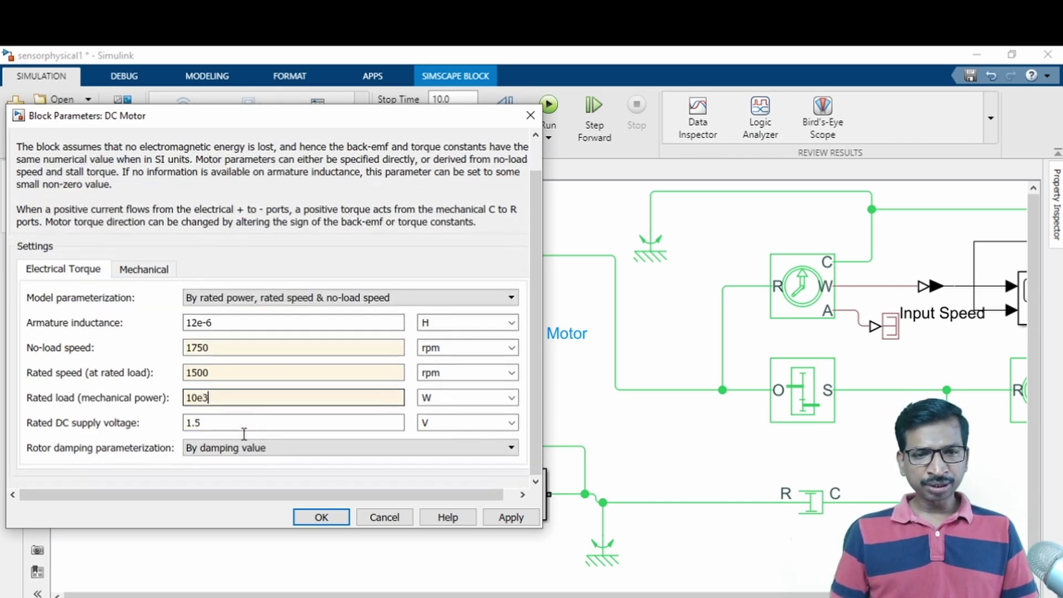
double_click(243, 421)
type("100")
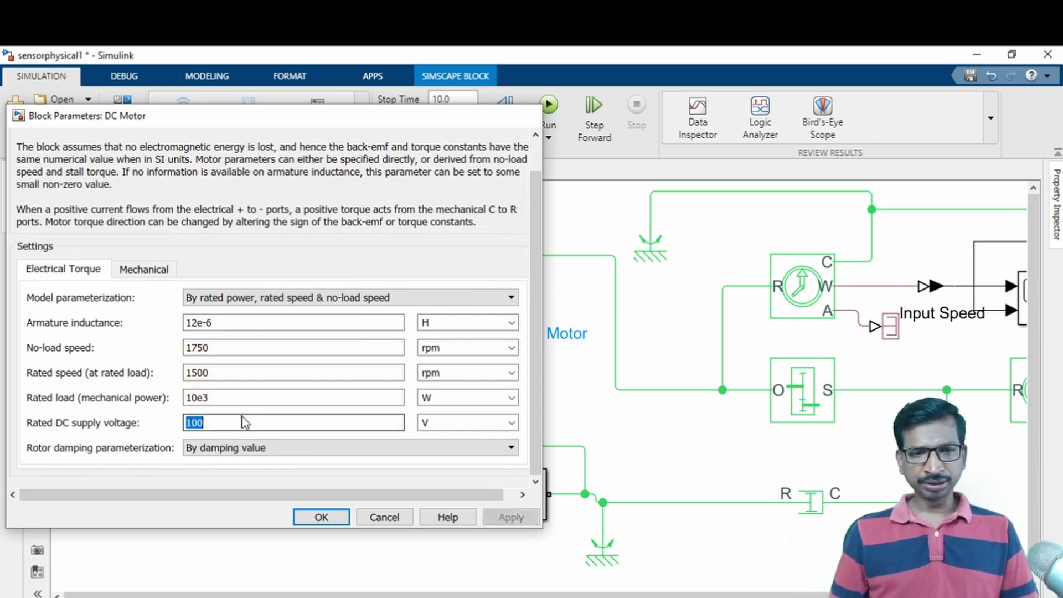
key("Return")
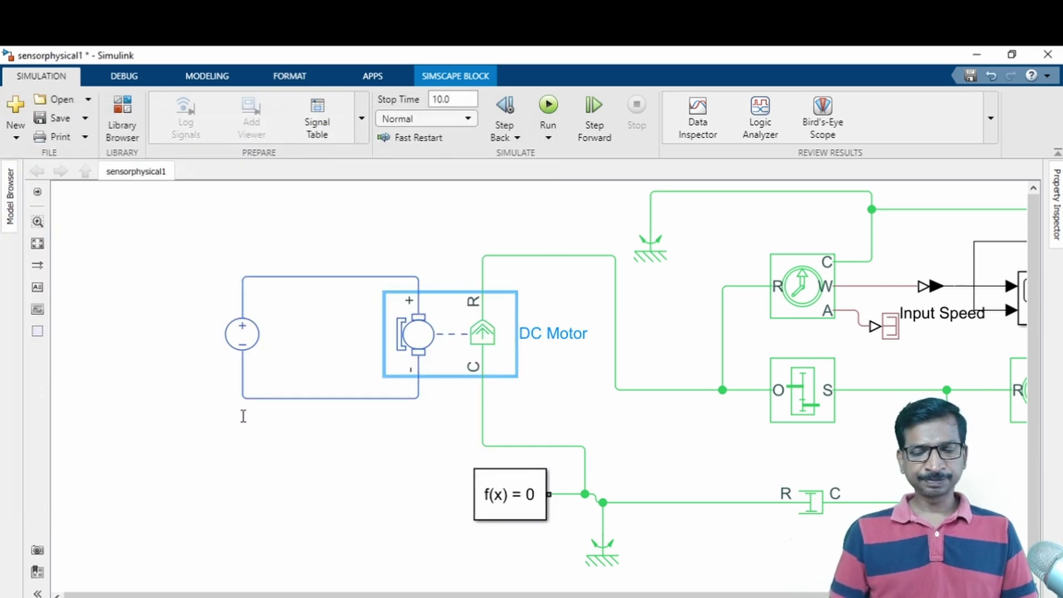
left_click(388, 514)
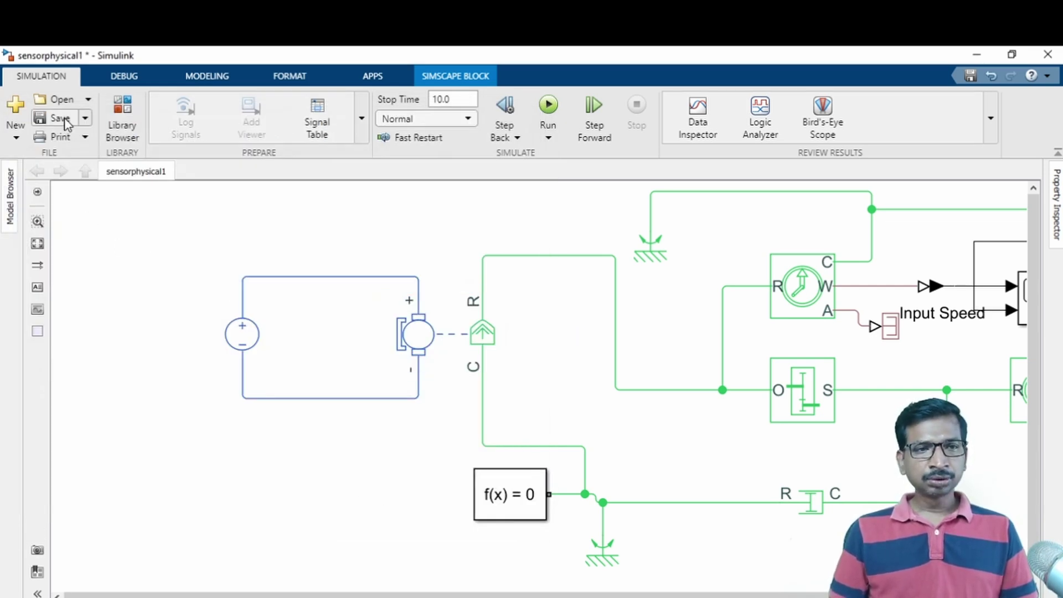
Add an Electrical Reference from the Foundation Library, connect it to the motor circuit's negative line, and save the model
double_click(326, 457)
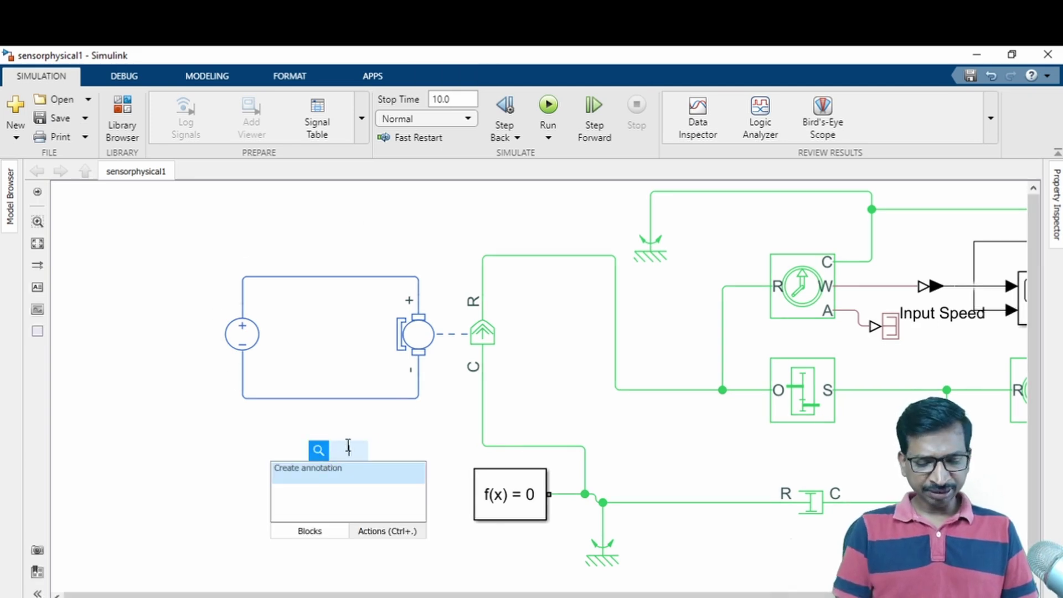
type("electr")
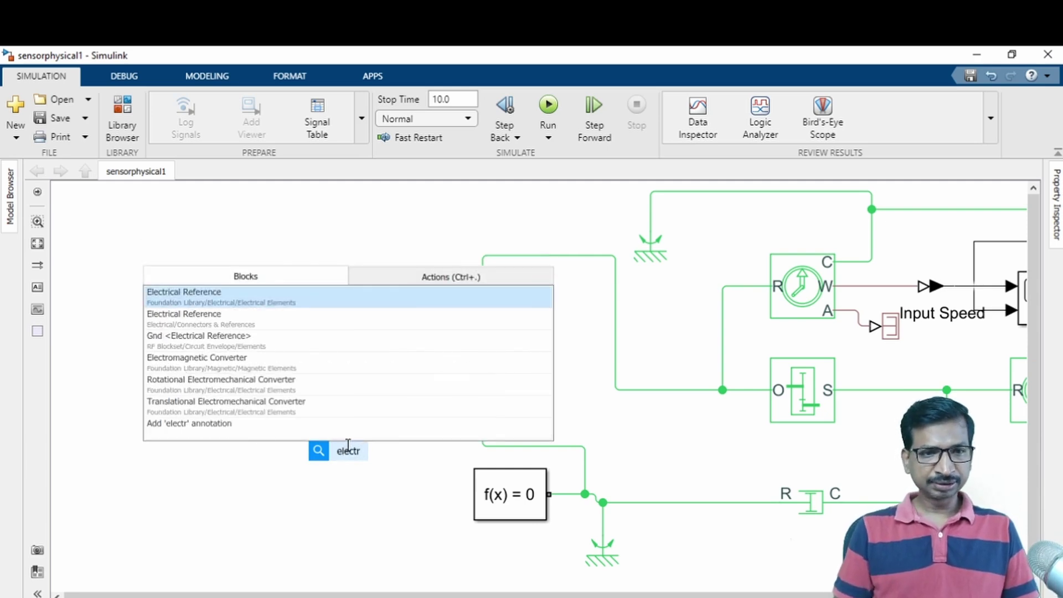
key("Return")
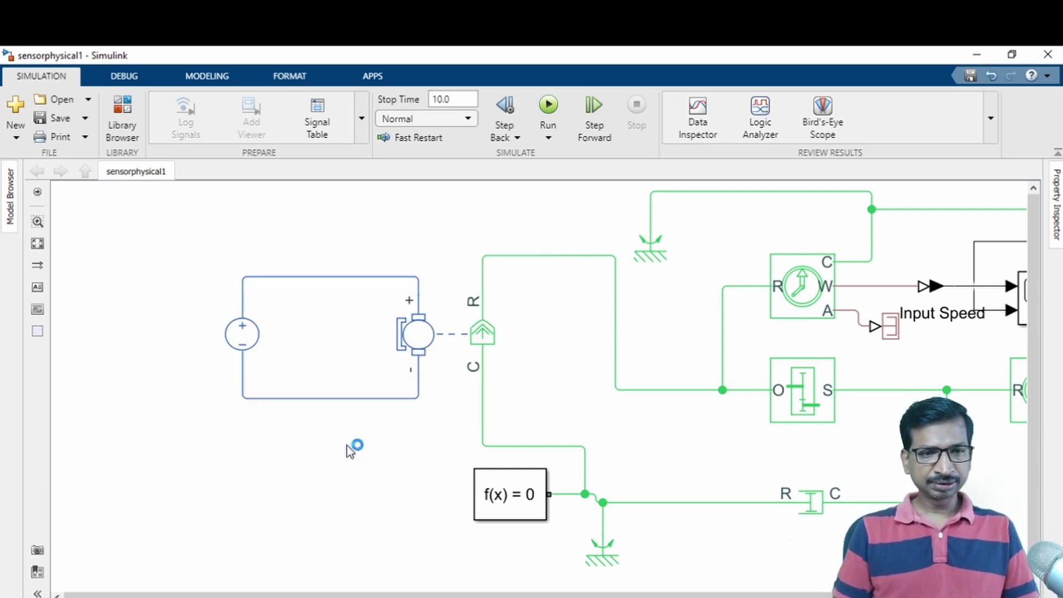
left_click_drag(348, 437, 346, 398)
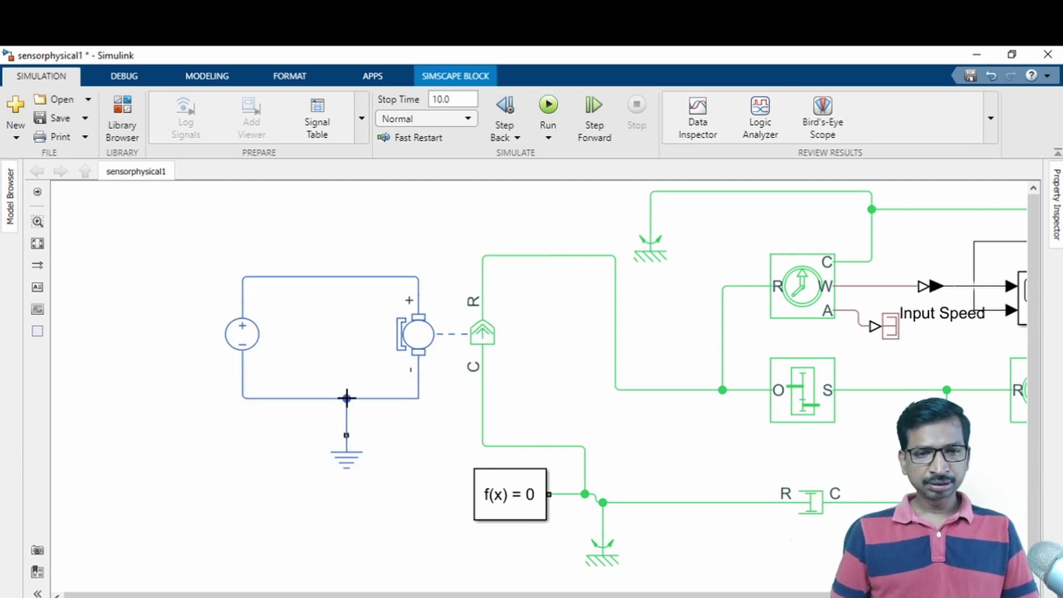
left_click(59, 119)
left_click(261, 500)
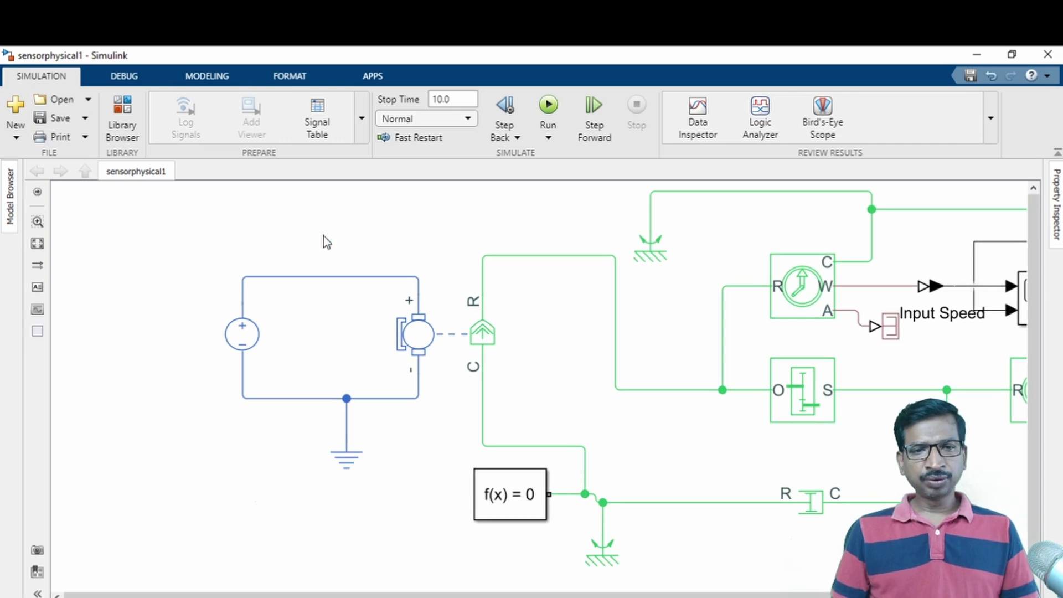
left_click(61, 119)
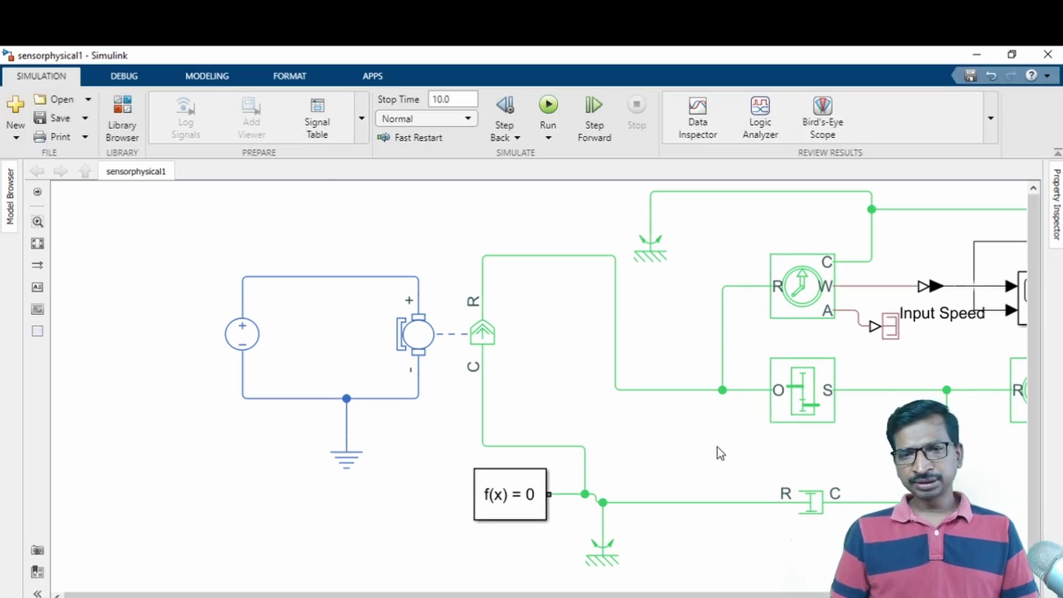
Run the simulation with the DC motor drive and review the input and output speed curves in the Scope
scroll(685, 453, "right", 3)
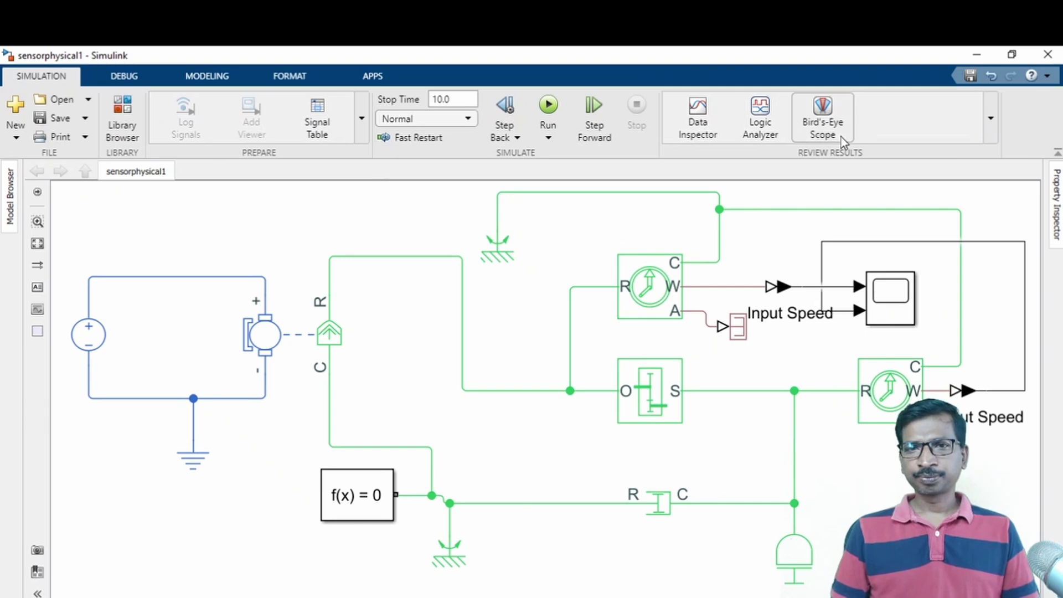
left_click(548, 105)
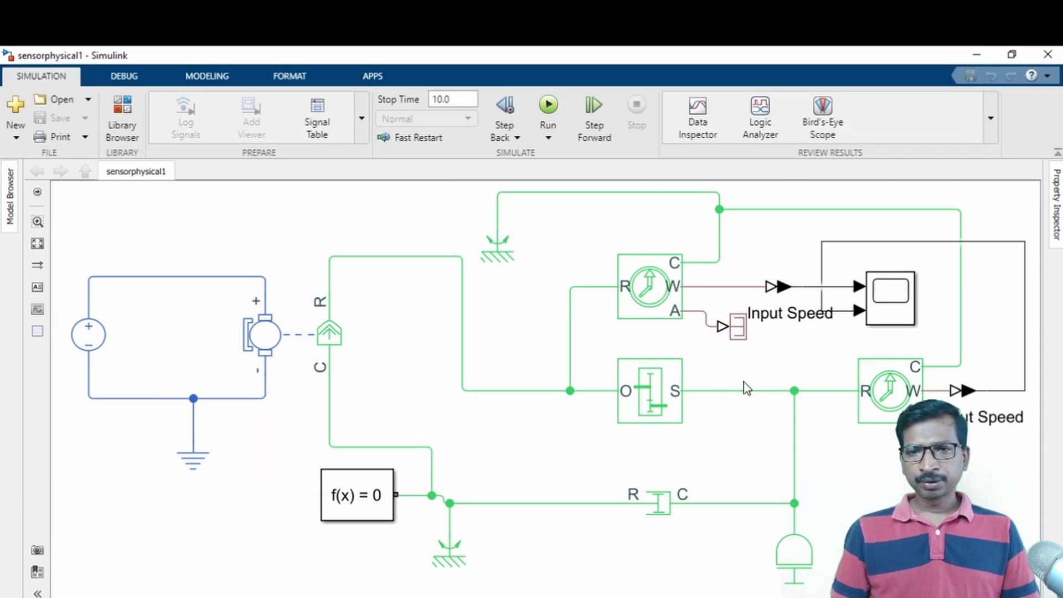
left_click(654, 399)
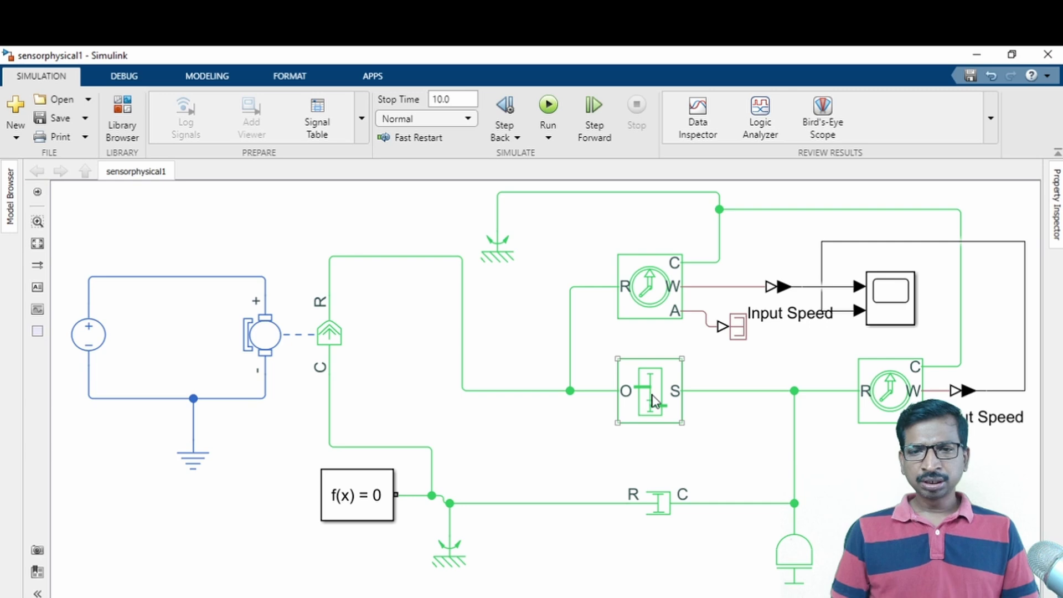
double_click(890, 305)
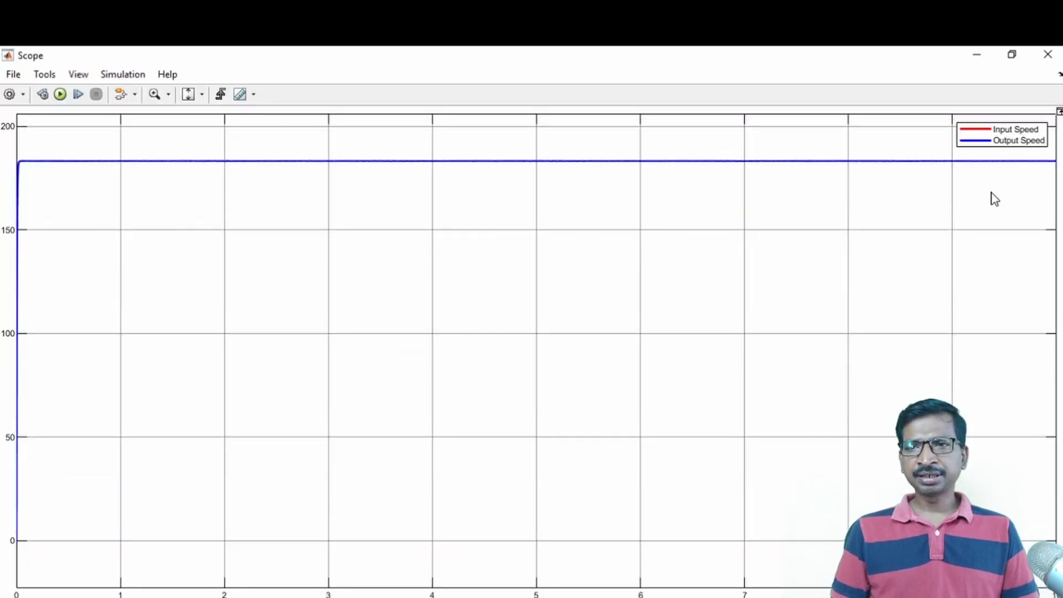
left_click(976, 56)
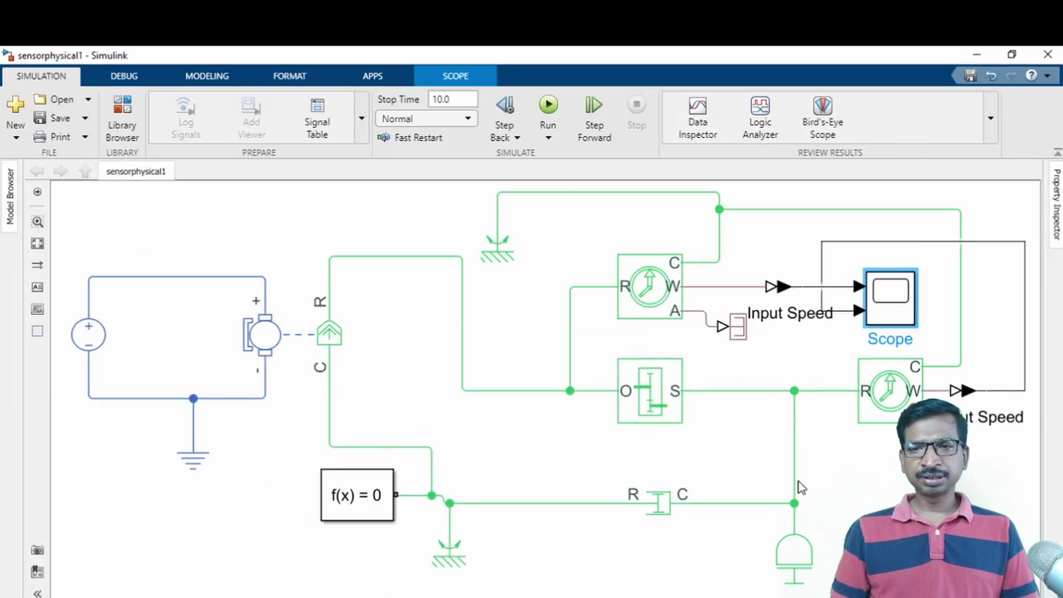
Set the Gear Box block's gear ratio to 2, accept the parameters, and save the model
left_click(692, 454)
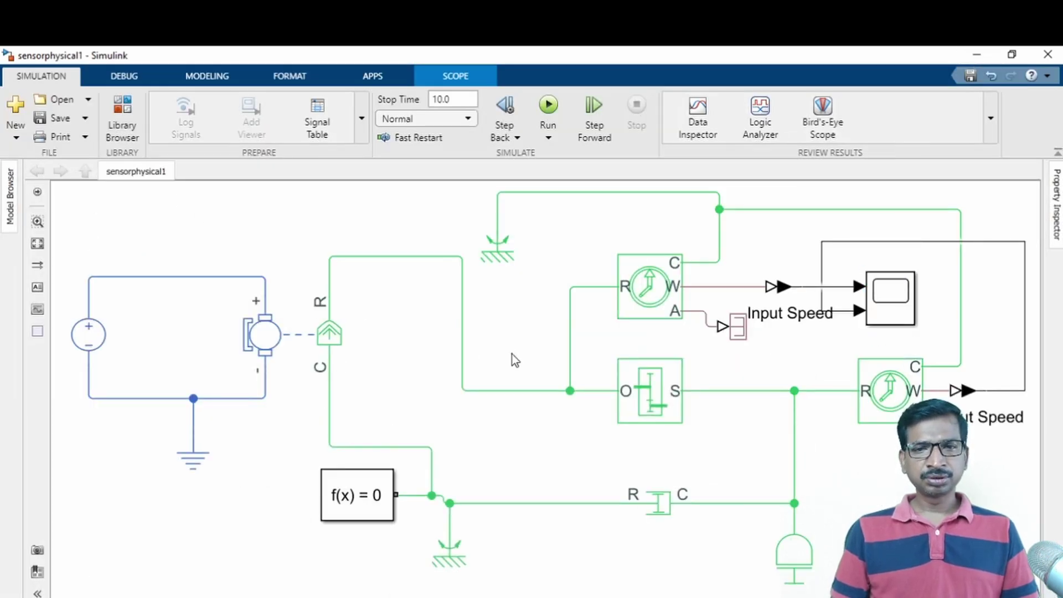
left_click(652, 390)
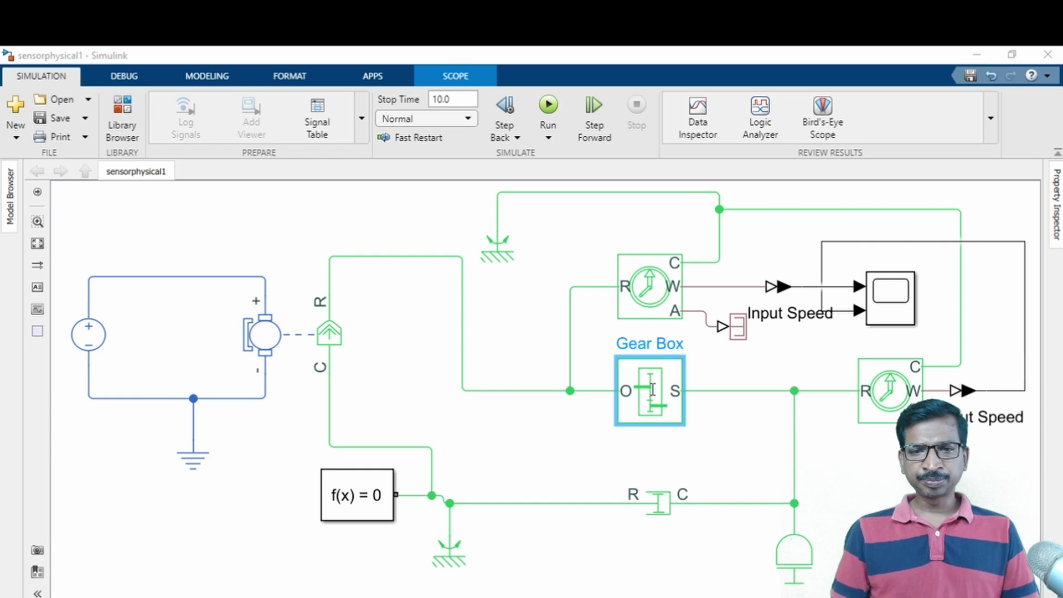
double_click(652, 391)
double_click(332, 431)
type("2")
double_click(333, 431)
key("Return")
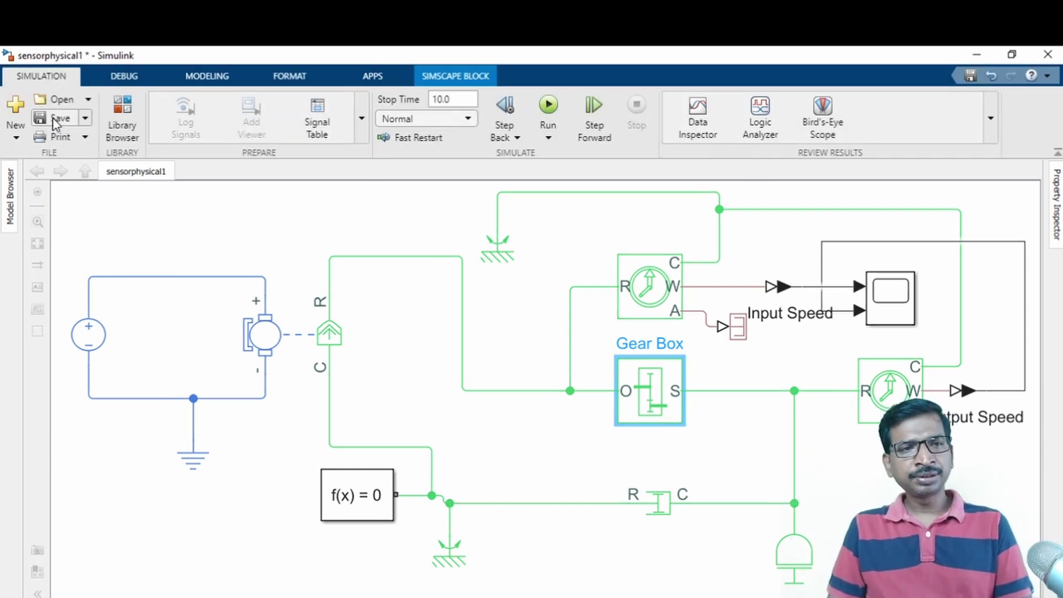
left_click(54, 119)
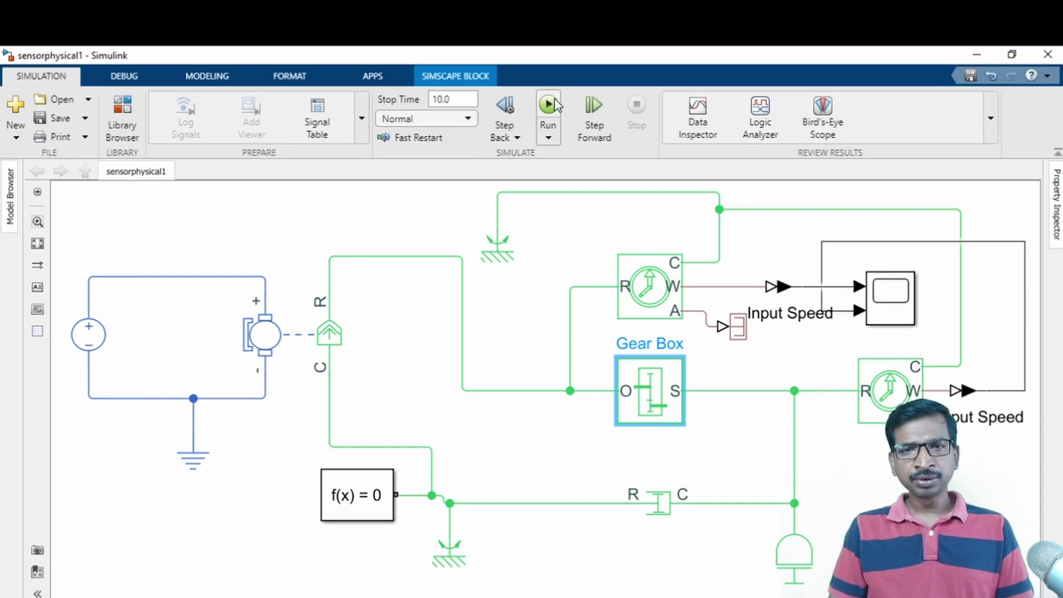
Run the simulation with the new gear ratio and compare the input and output speed curves in the Scope
left_click(549, 105)
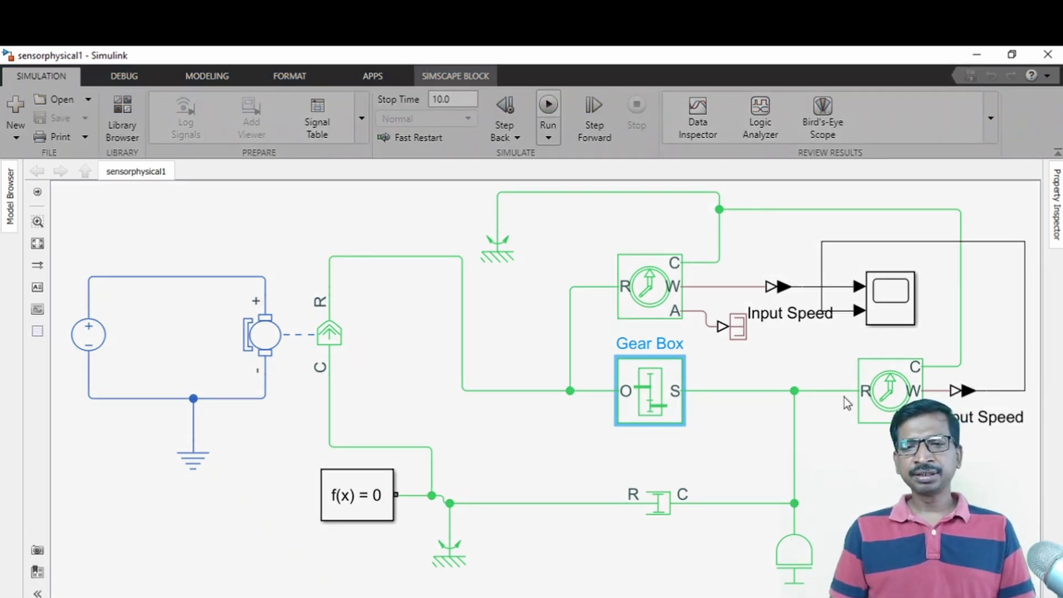
double_click(879, 278)
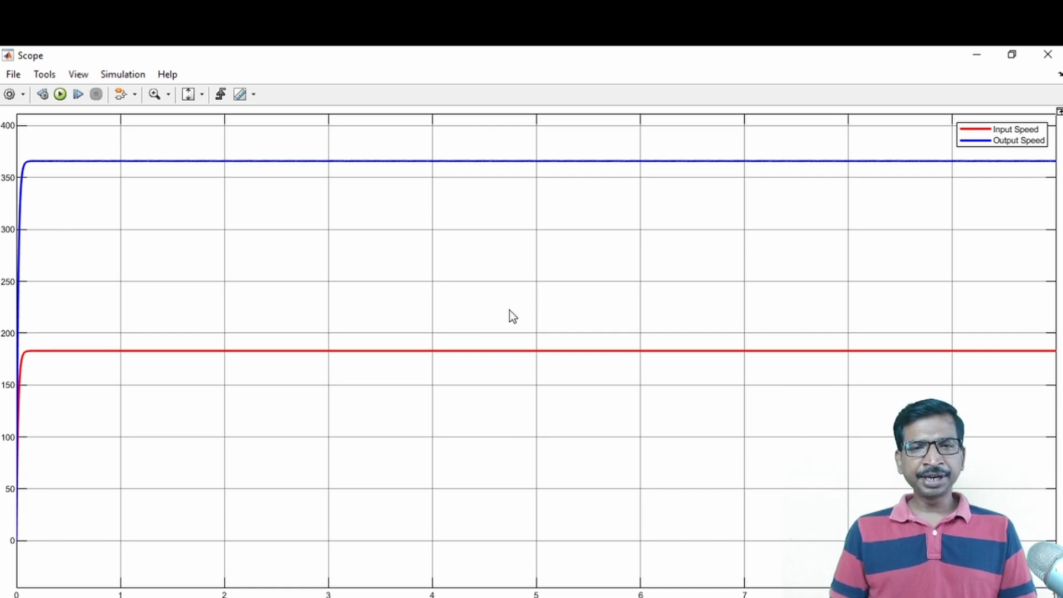
left_click(977, 55)
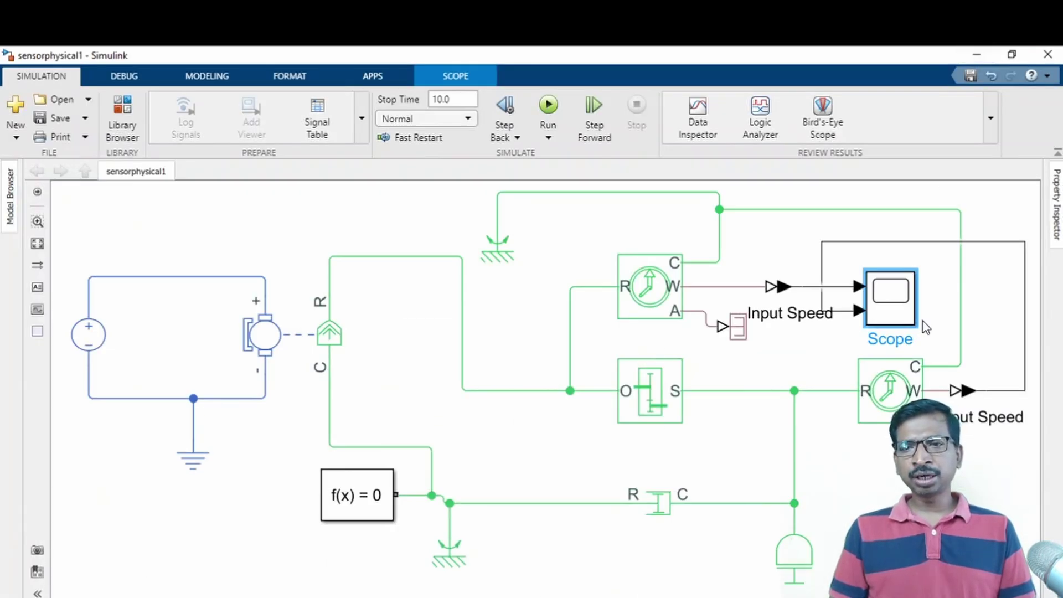
Shift the Scope away from the Input Speed label, reroute the output speed line feeding it, and save the model
left_click_drag(890, 314, 927, 314)
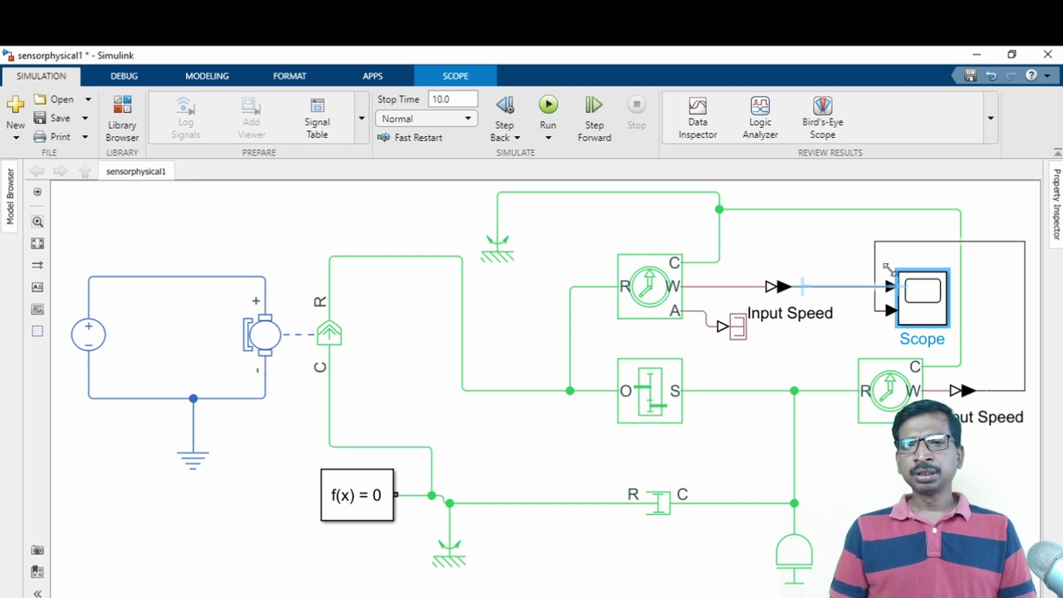
left_click_drag(875, 273, 815, 269)
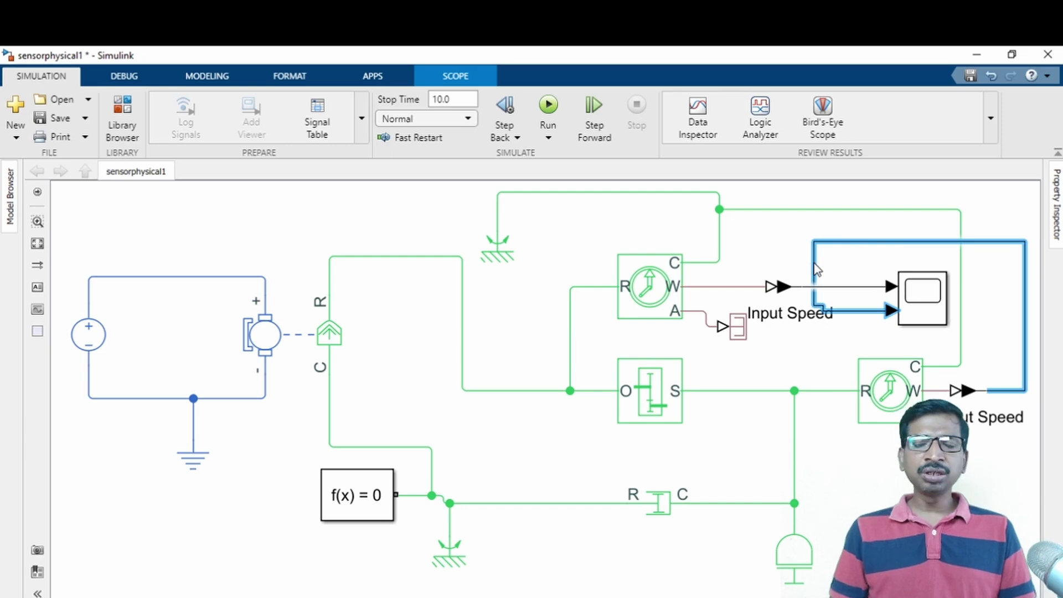
left_click_drag(814, 265, 814, 265)
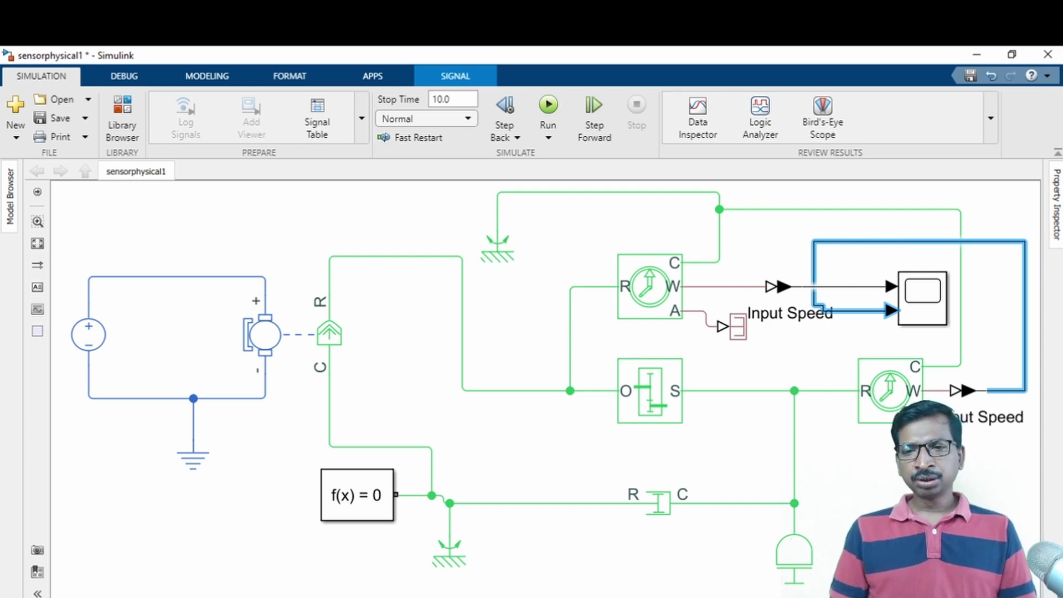
left_click(334, 390)
left_click(55, 119)
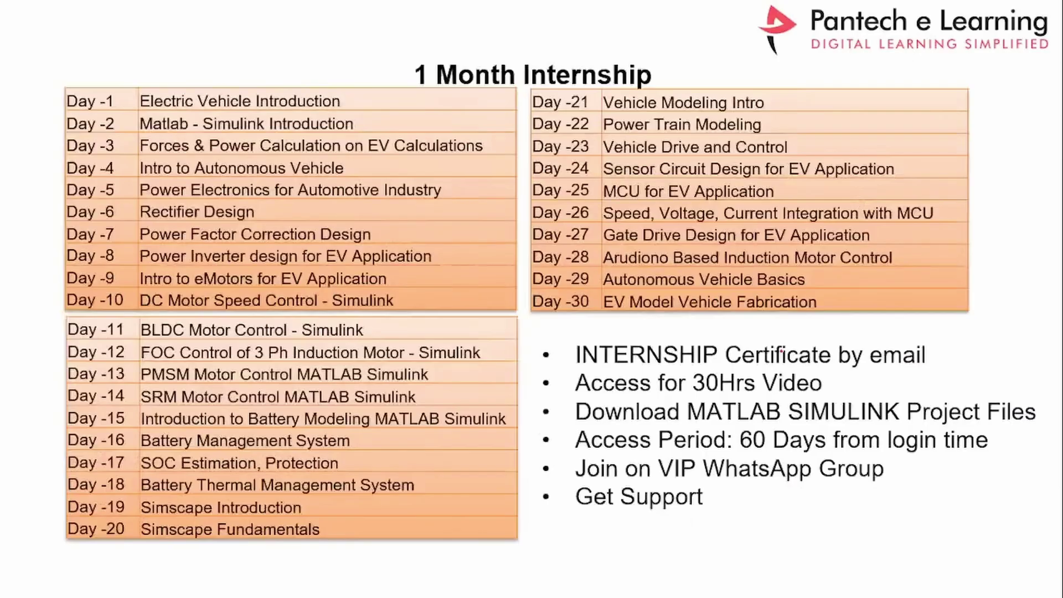
left_click_drag(728, 366, 885, 362)
key("Right")
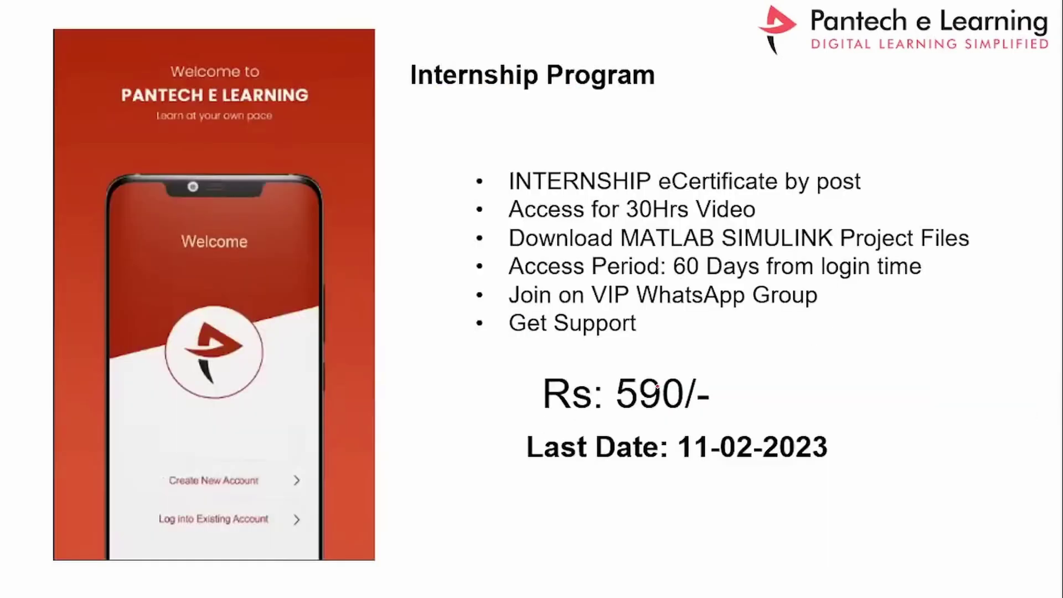